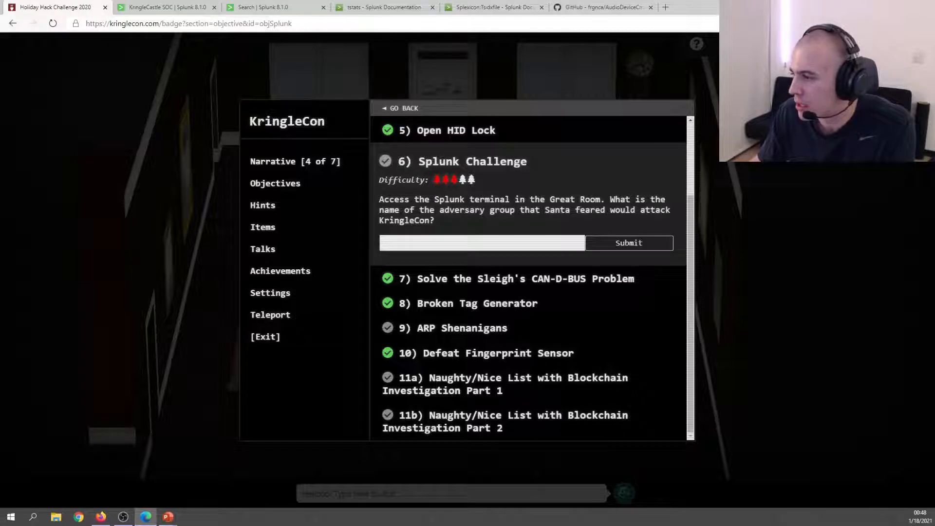
Read the Splunk challenge question, close the Objectives panel and bring up the KringleCastle SOC chat.
drag(425, 210, 634, 232)
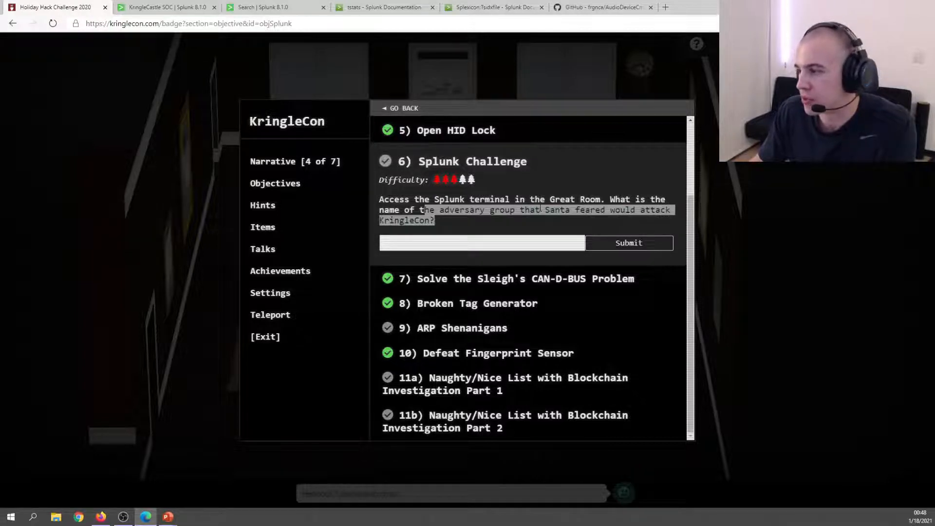
drag(443, 211, 627, 243)
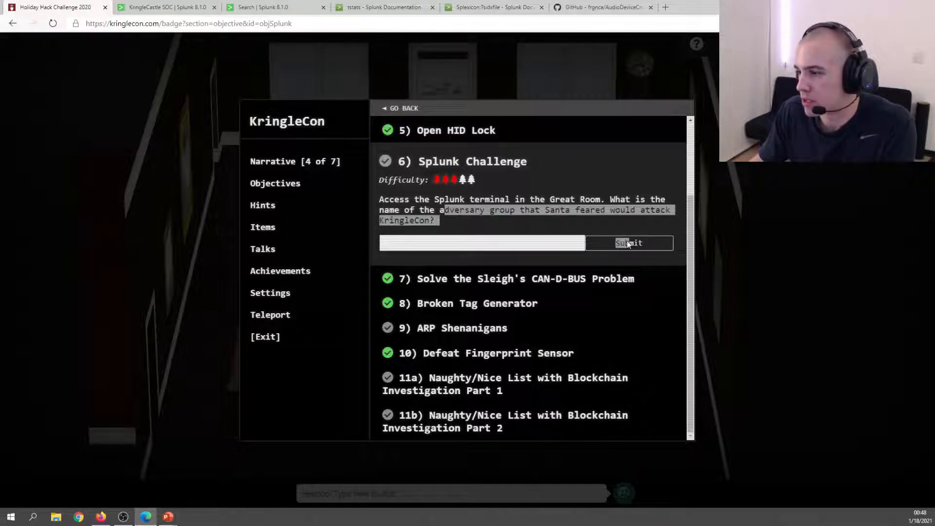
double_click(461, 212)
drag(465, 199, 578, 209)
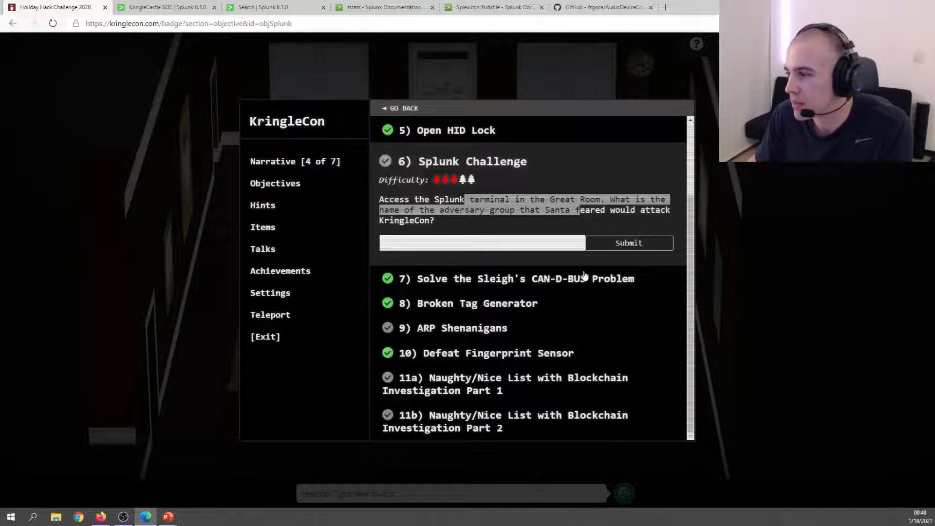
click(218, 154)
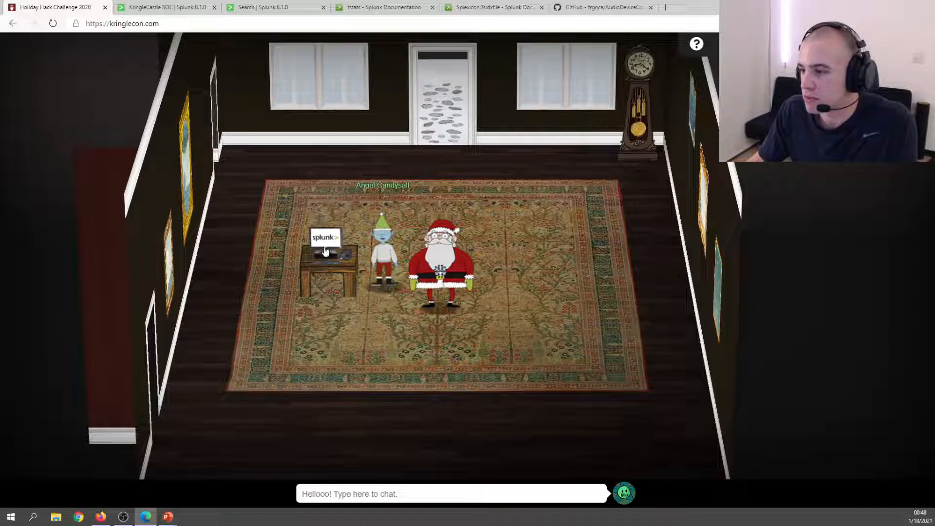
click(165, 7)
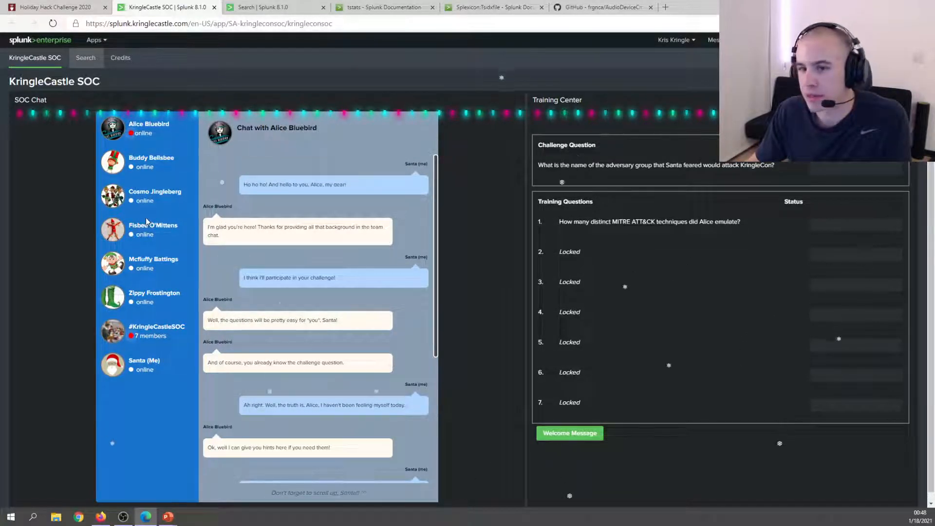
Open the #KringleCastleSOC group chat and follow Santa's 'Emulating the Adversary' link to YouTube.
scroll(257, 265, down, 5)
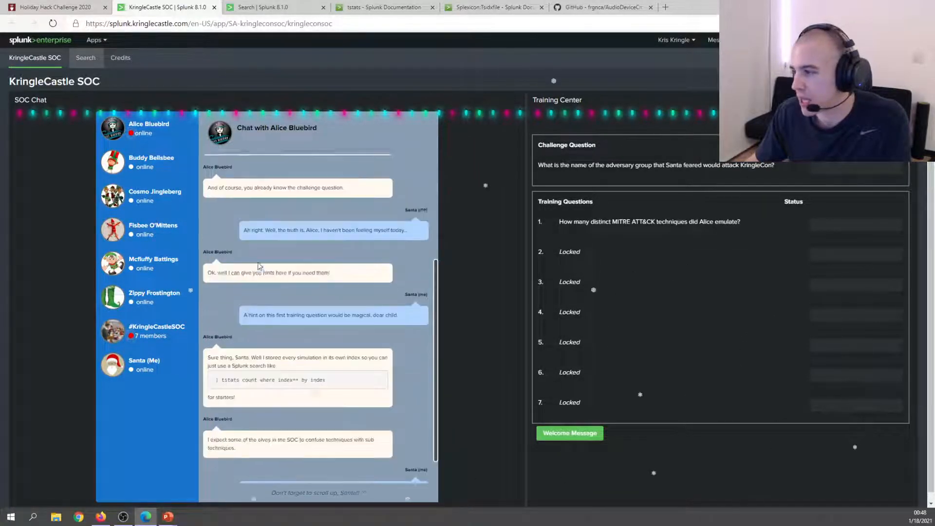
scroll(256, 264, up, 5)
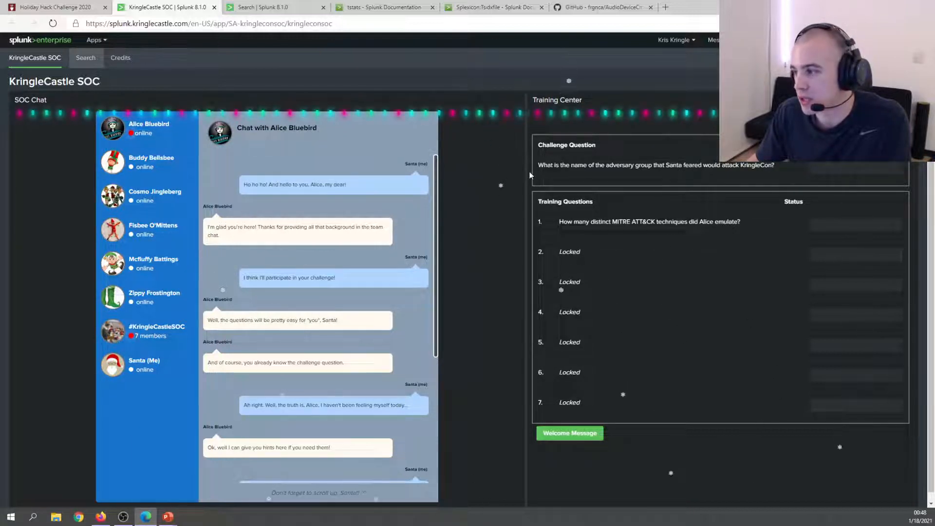
drag(538, 165, 783, 169)
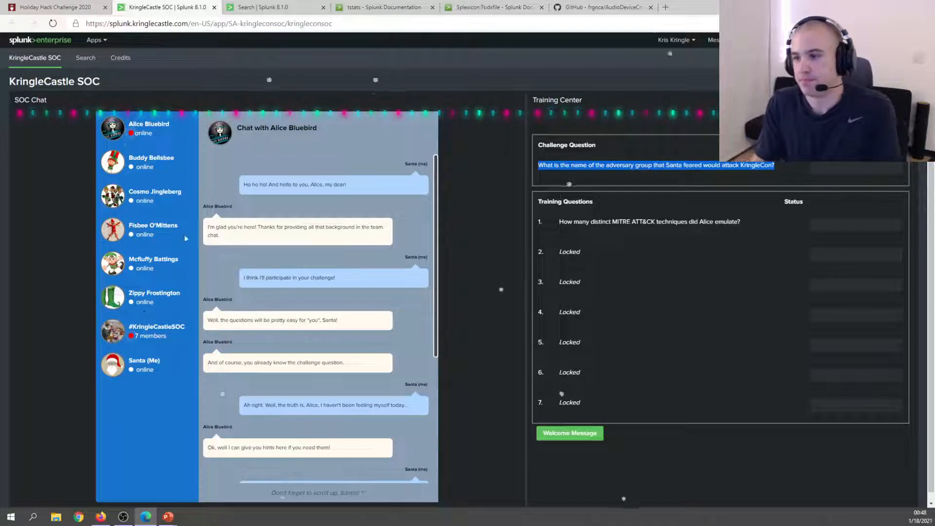
click(165, 329)
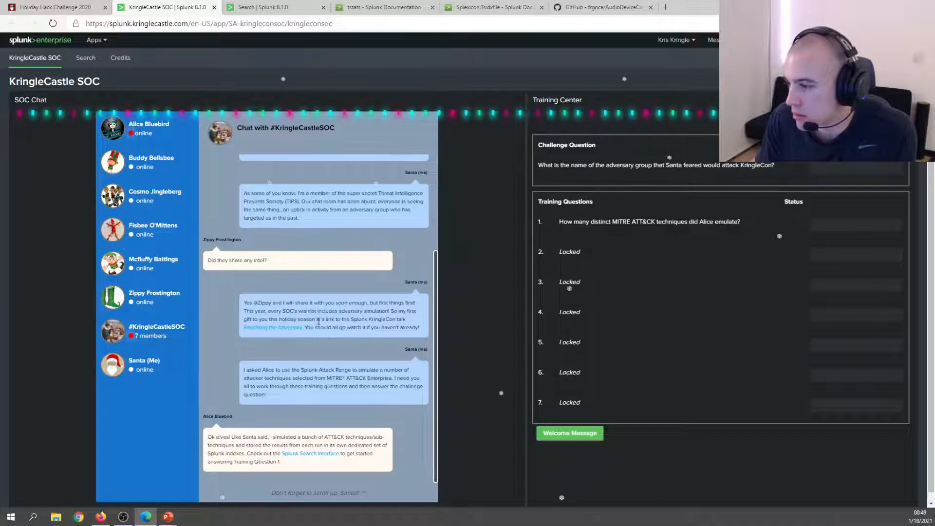
click(296, 333)
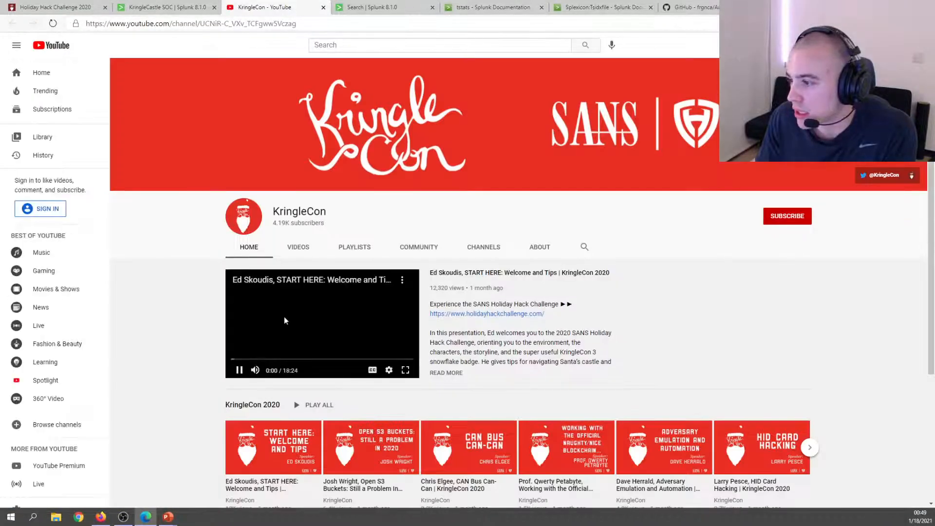
Find the Adversary Emulation and Automation talk among the channel's videos using 'emu' and open it.
click(298, 247)
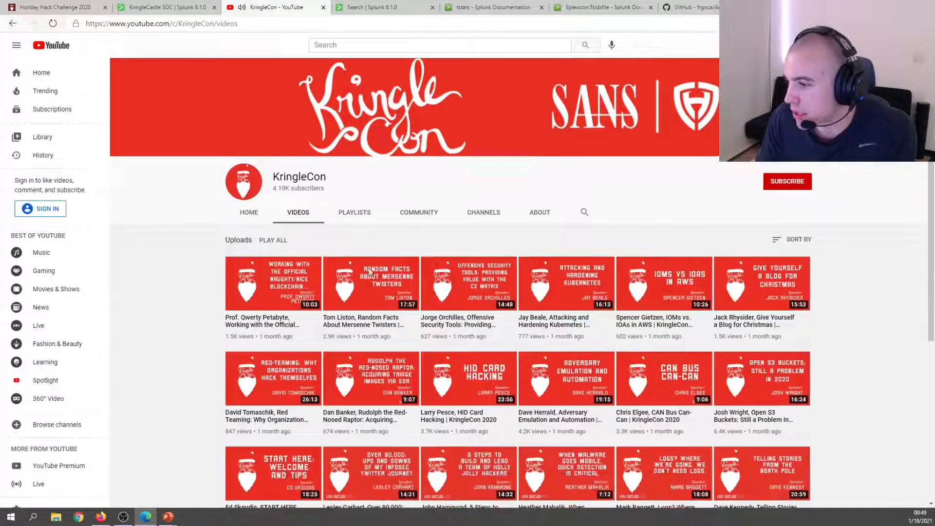
scroll(137, 244, down, 3)
text(em)
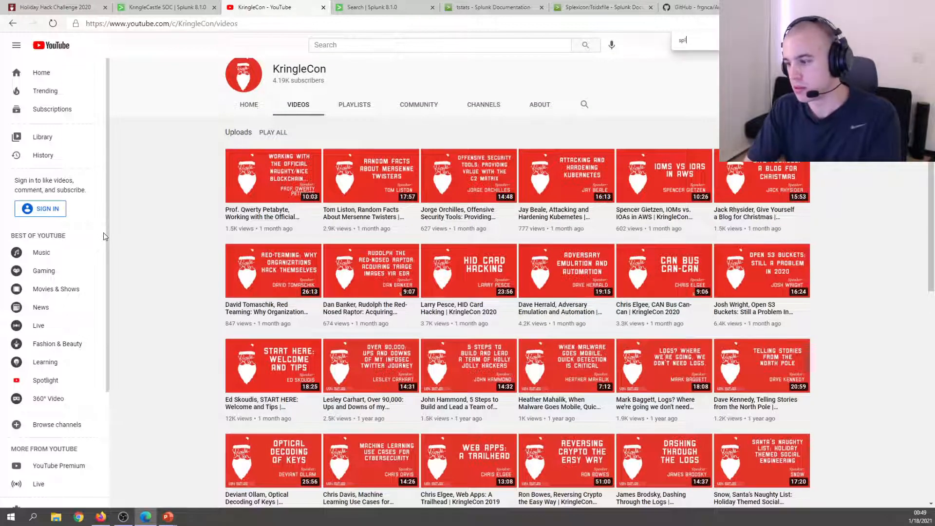
text(u)
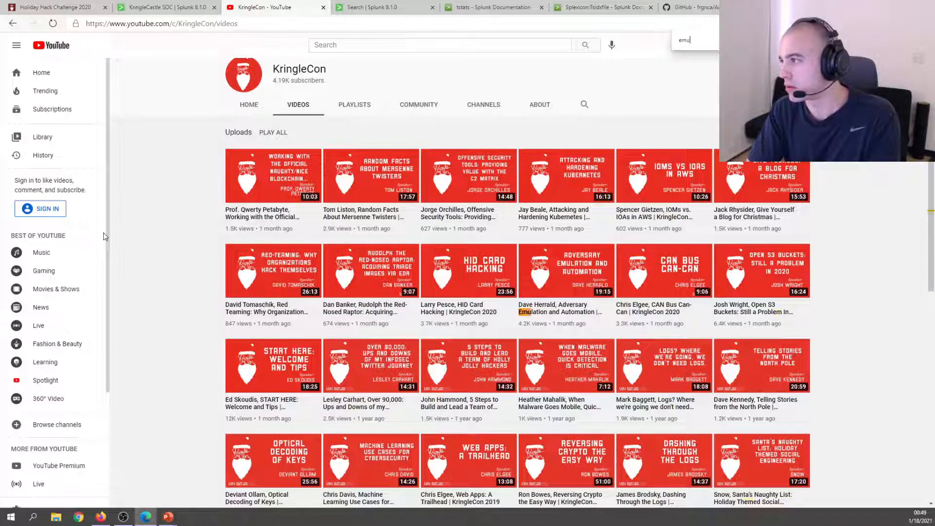
click(566, 296)
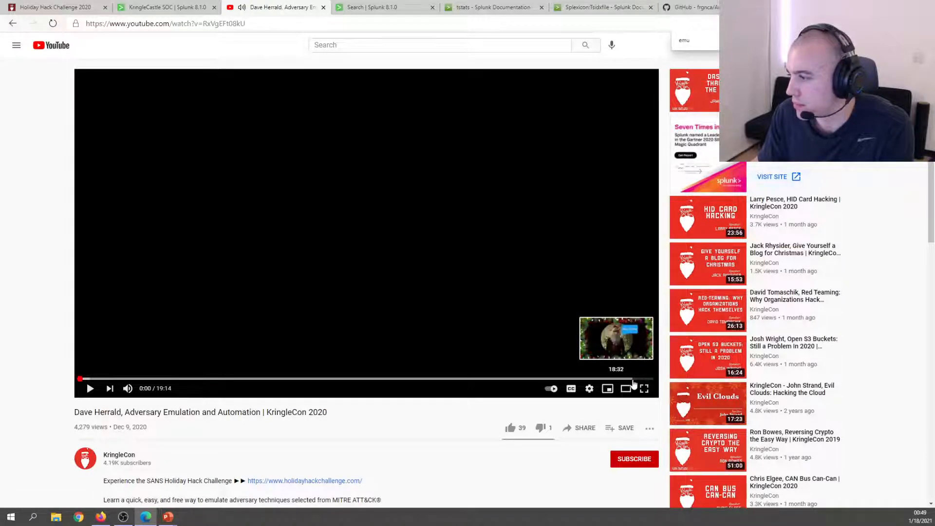
Seek the talk to 18:32, then to the Adversary Emulation slide at 5:46, and return to the SOC page.
click(633, 379)
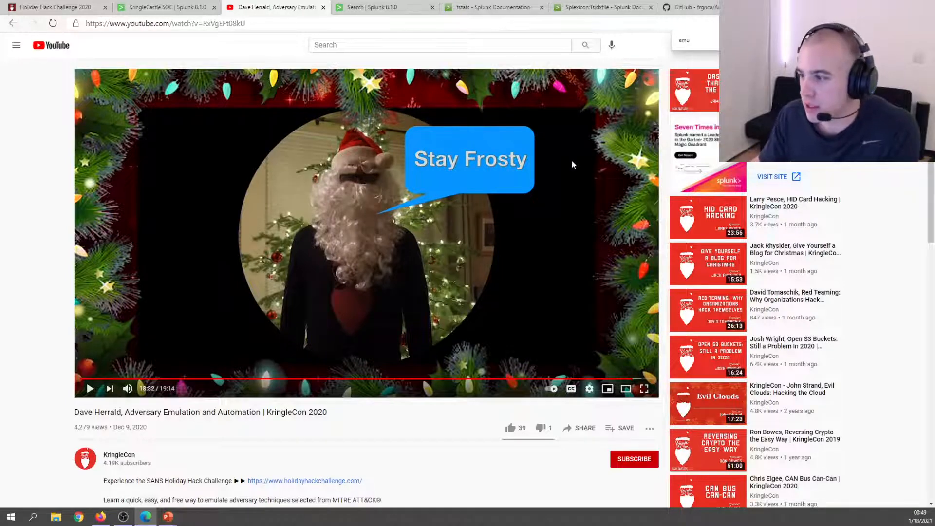
scroll(244, 402, down, 3)
scroll(292, 482, up, 3)
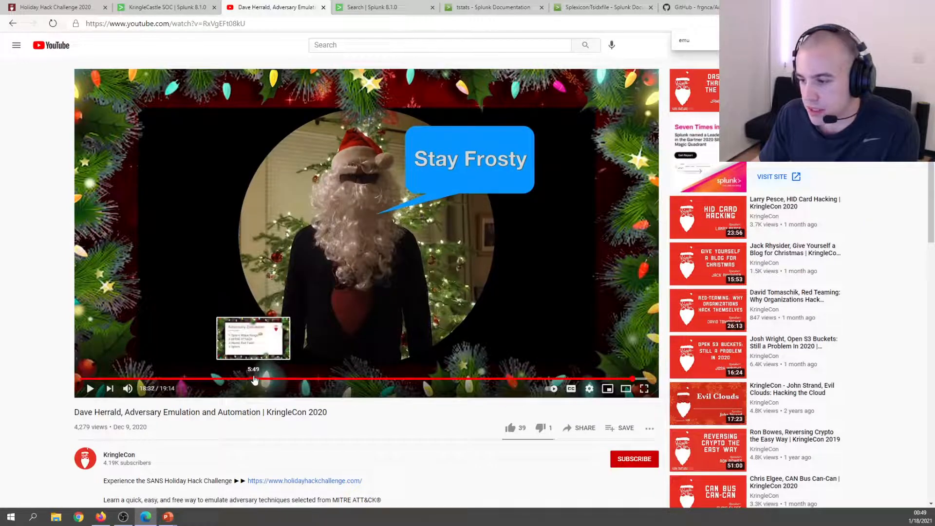
click(252, 378)
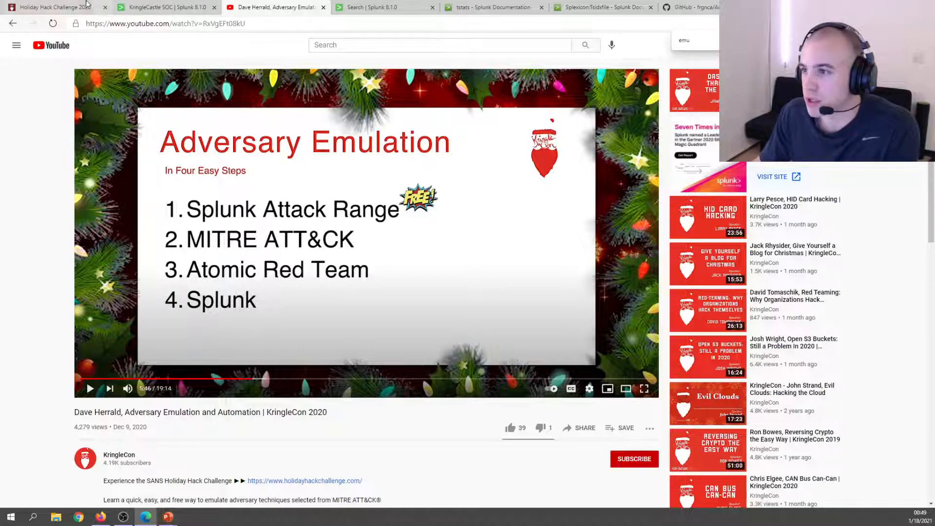
click(183, 6)
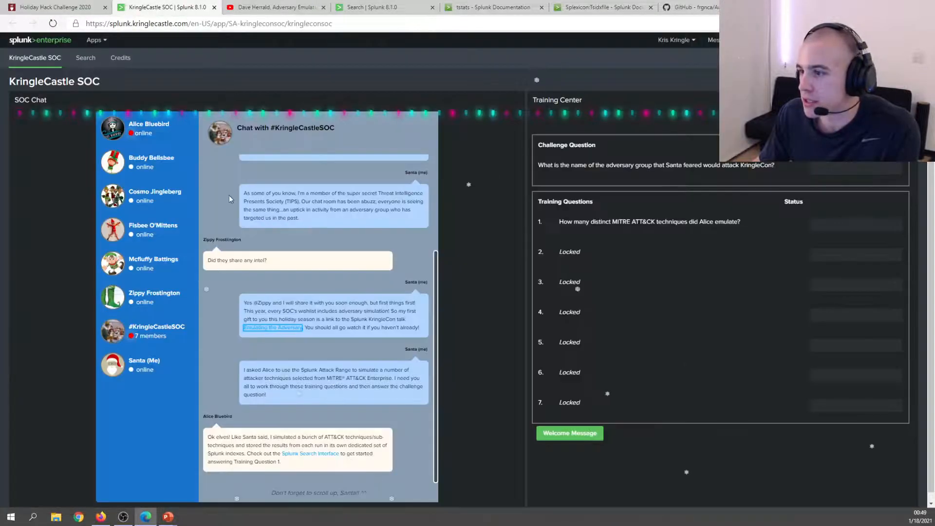
scroll(347, 340, down, 1)
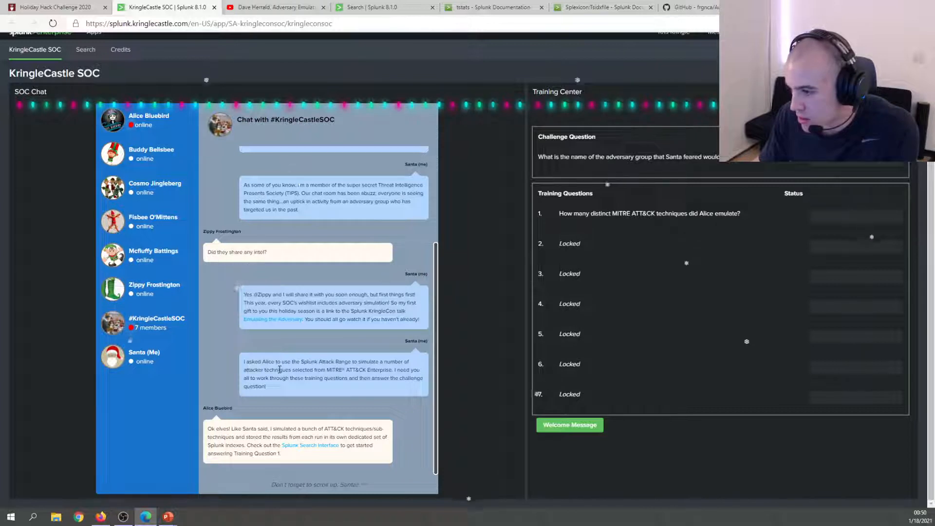
drag(318, 362, 371, 362)
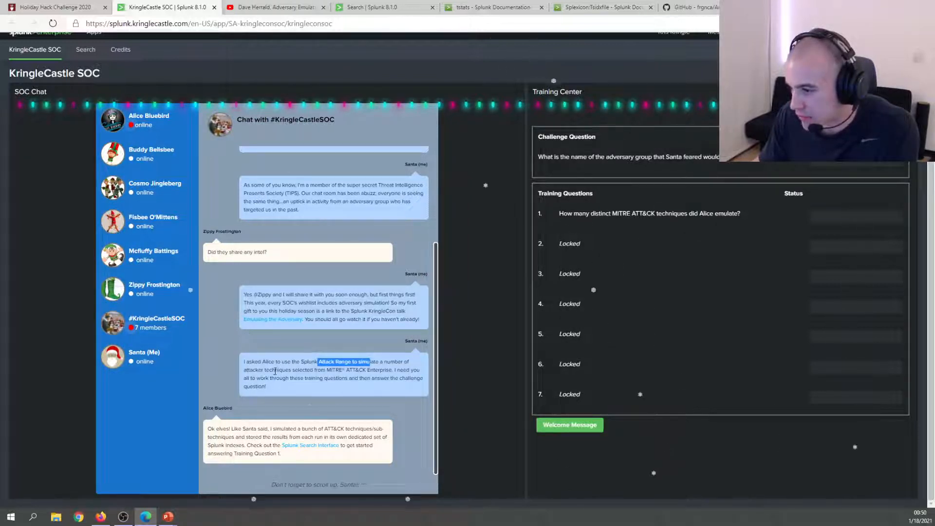
drag(345, 370, 388, 370)
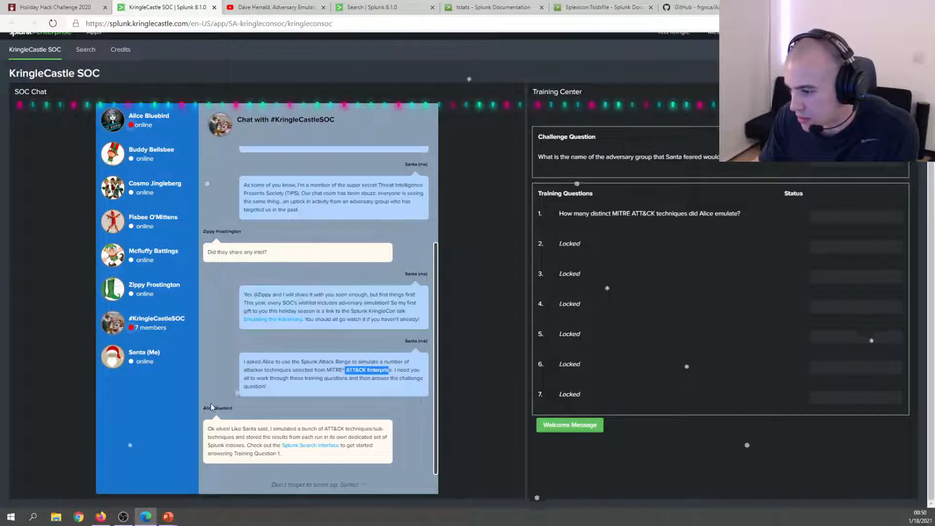
drag(203, 409, 233, 409)
drag(289, 429, 360, 437)
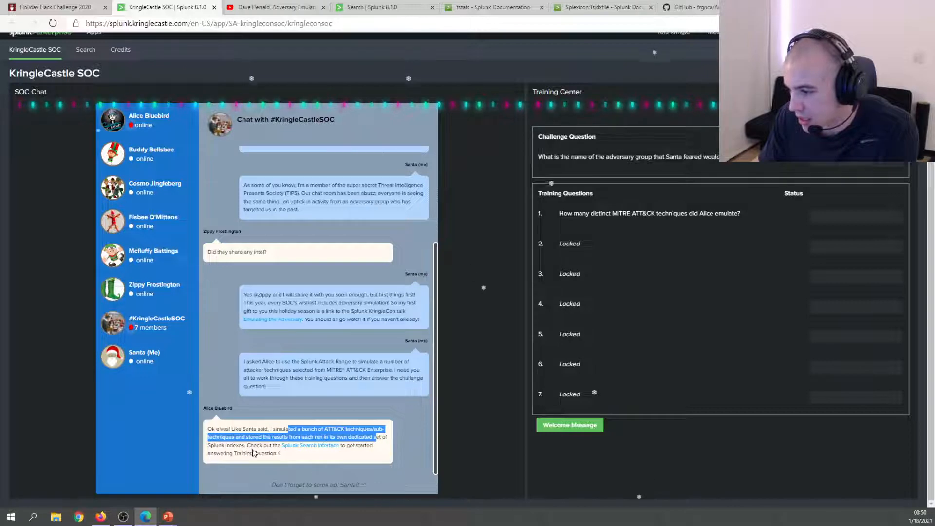
drag(239, 445, 229, 436)
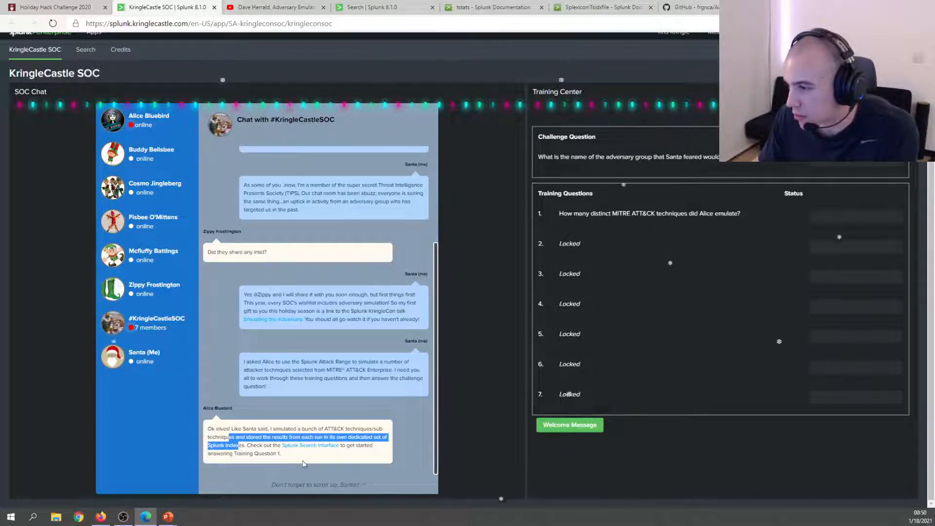
click(248, 6)
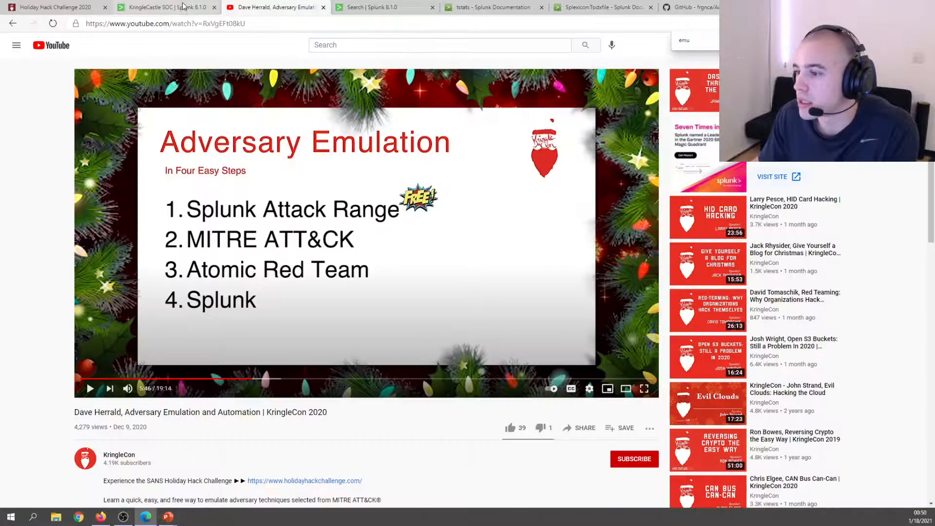
click(183, 6)
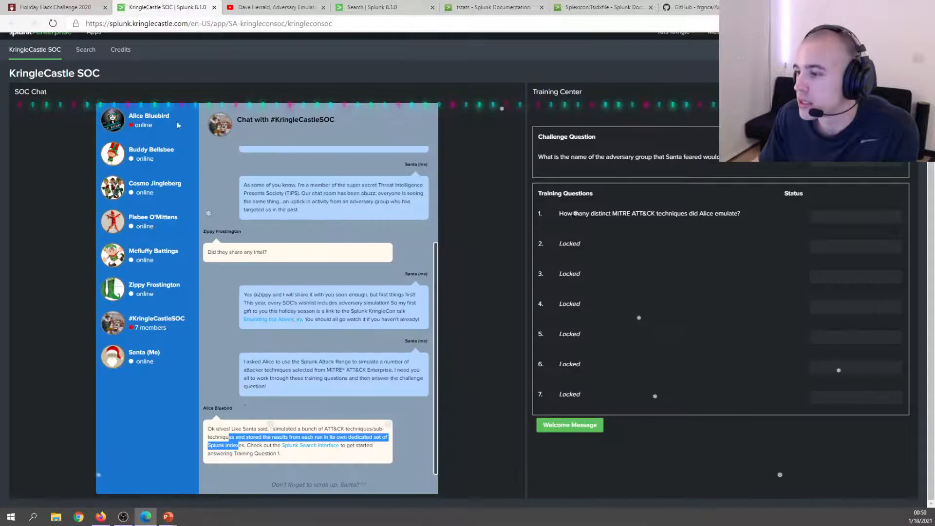
click(278, 428)
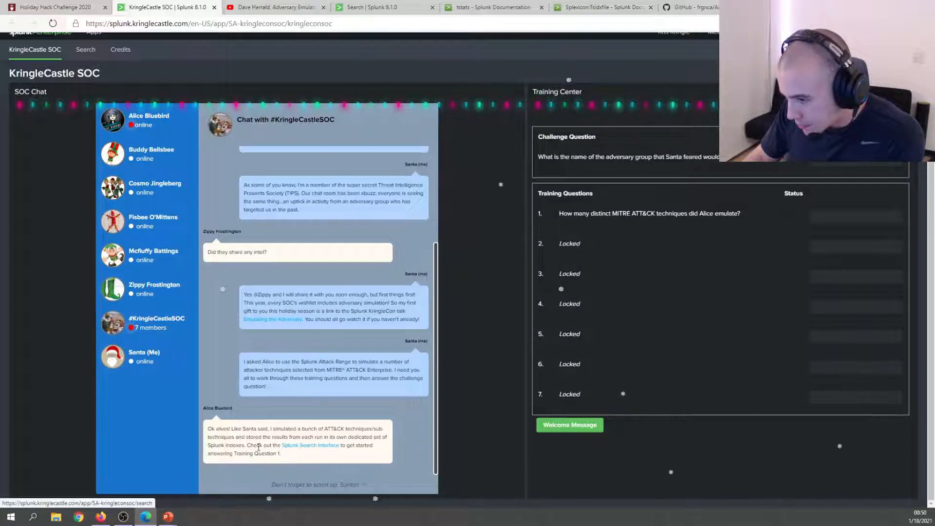
Copy the example tstats search from the SOC elf's one-on-one chat.
click(156, 125)
scroll(268, 156, up, 5)
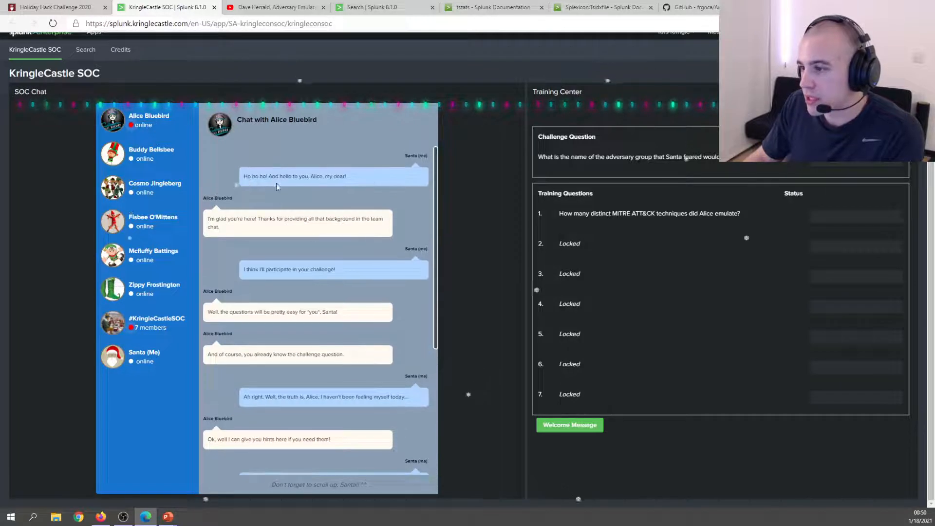
scroll(361, 243, down, 4)
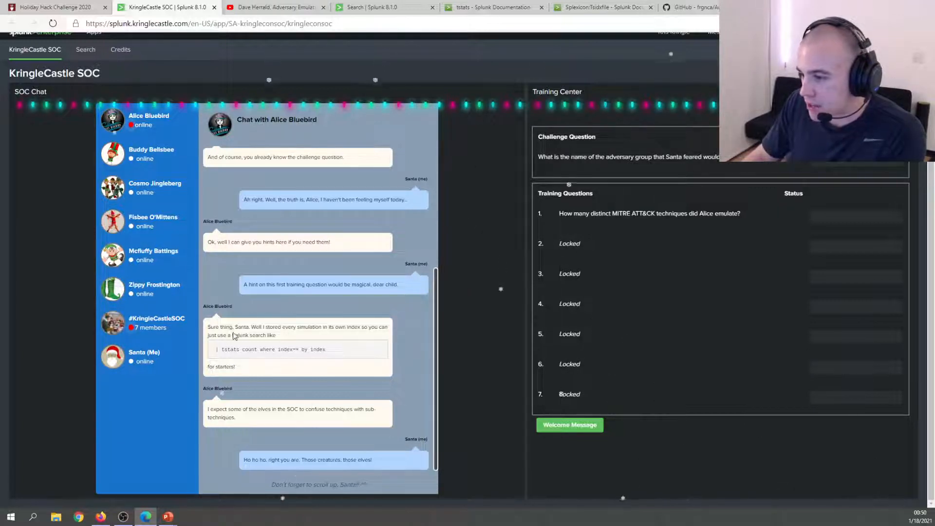
drag(218, 350, 341, 359)
right_click(298, 346)
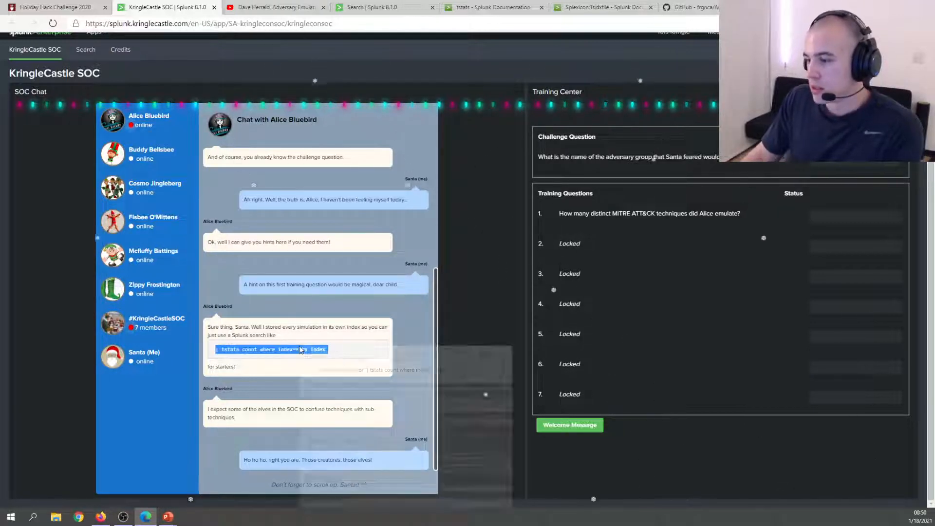
click(317, 354)
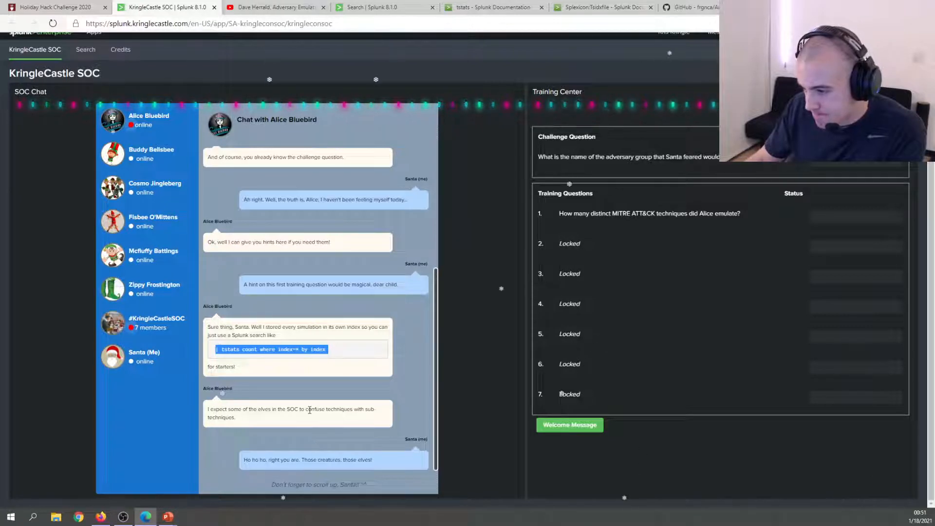
Open Splunk's Search page in a new browser tab next to training question 1.
scroll(292, 412, down, 1)
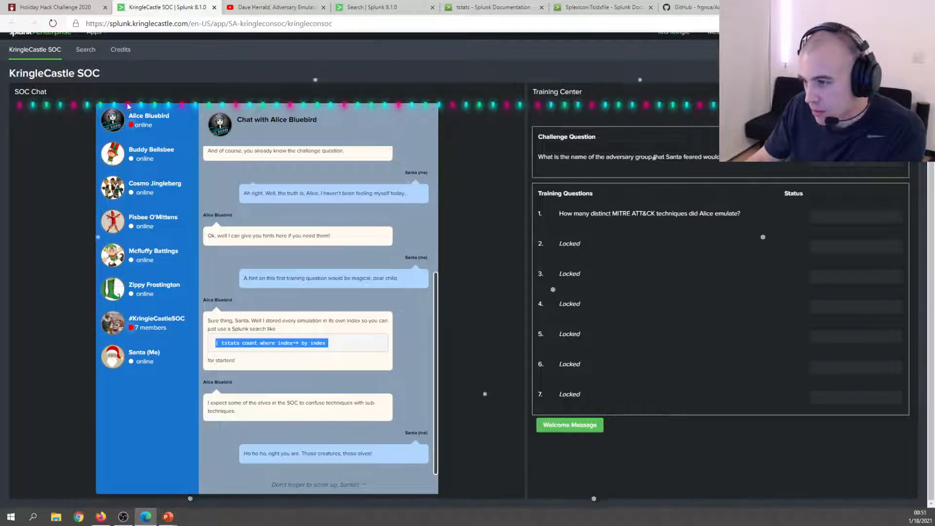
scroll(312, 322, up, 5)
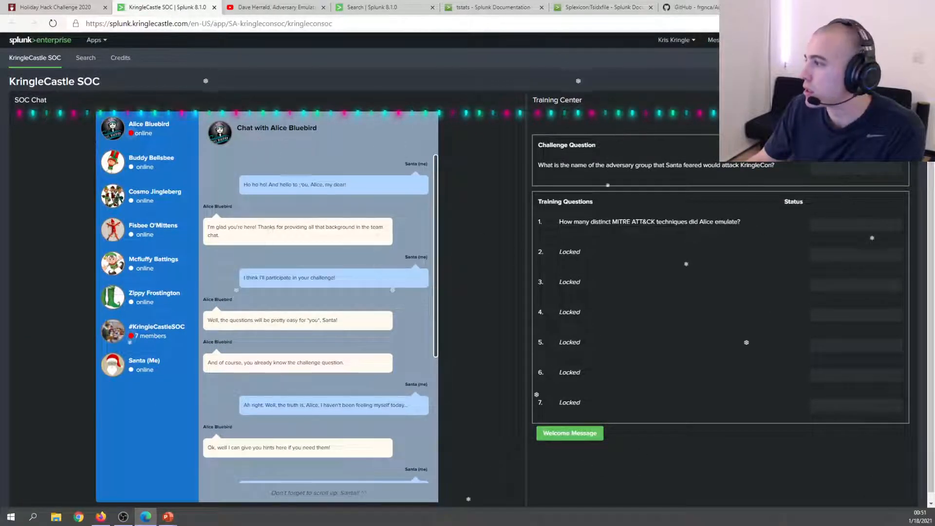
drag(558, 222, 599, 221)
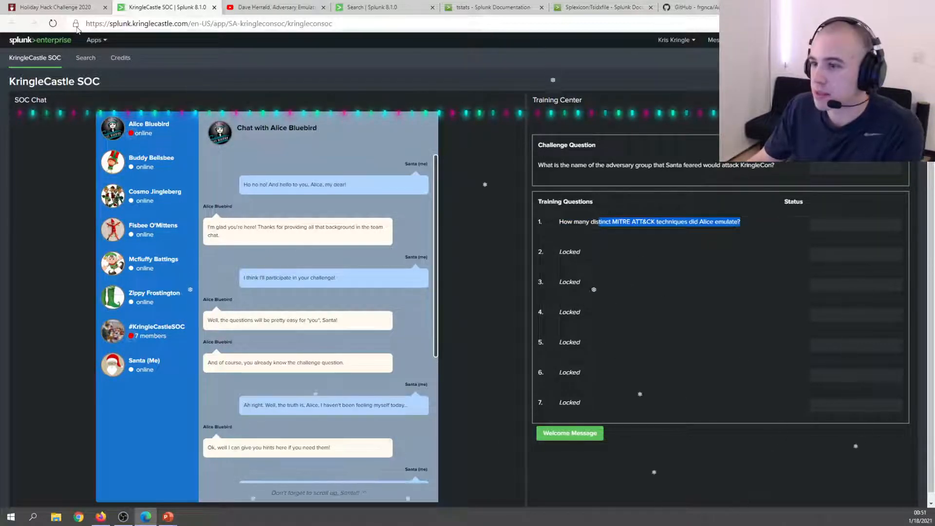
right_click(86, 57)
click(124, 64)
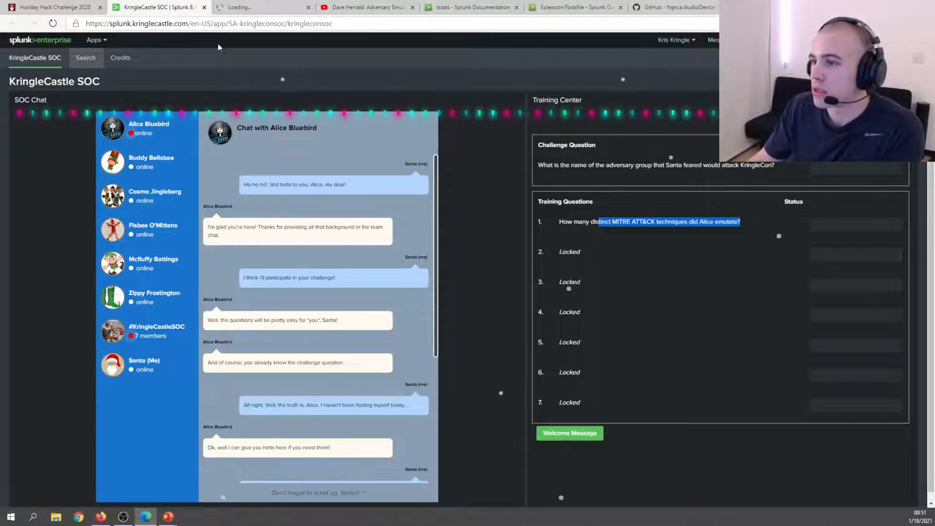
click(280, 8)
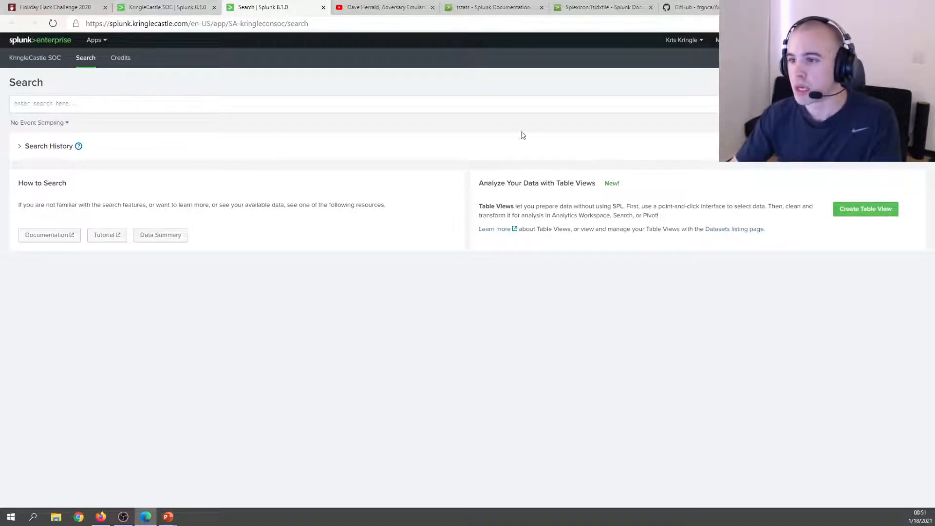
Run '| tstats count where index=* by index' to list event counts for 26 indexes.
click(130, 102)
key(ctrl+v)
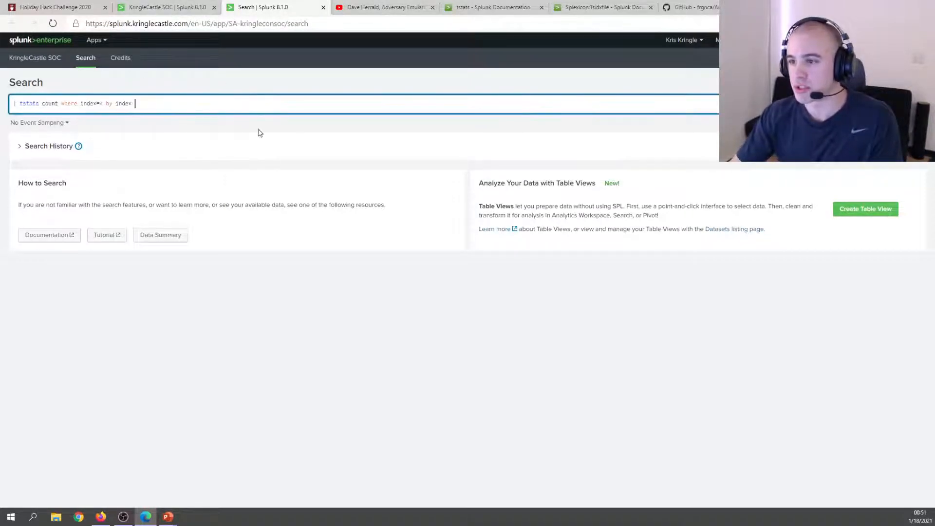
key(Return)
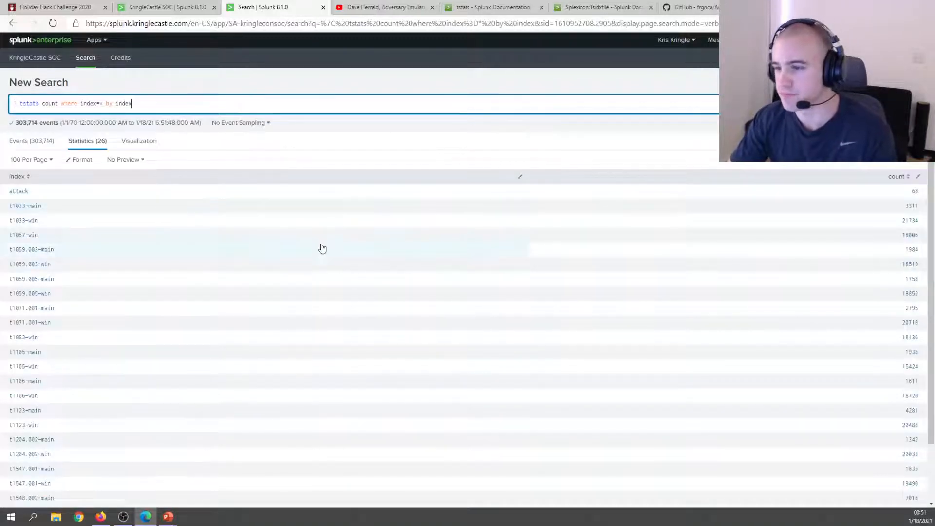
scroll(317, 248, down, 2)
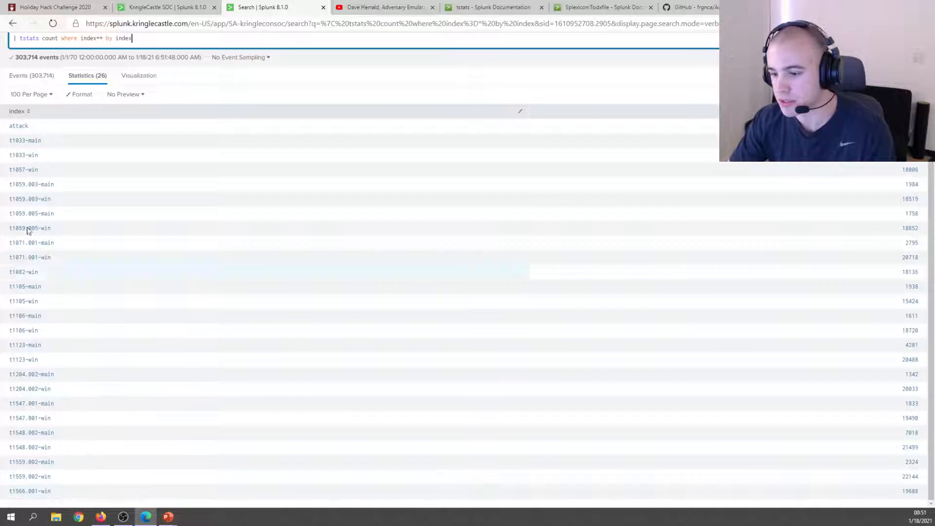
Return to the KringleCastle SOC tab and reread Training Question 1.
click(166, 7)
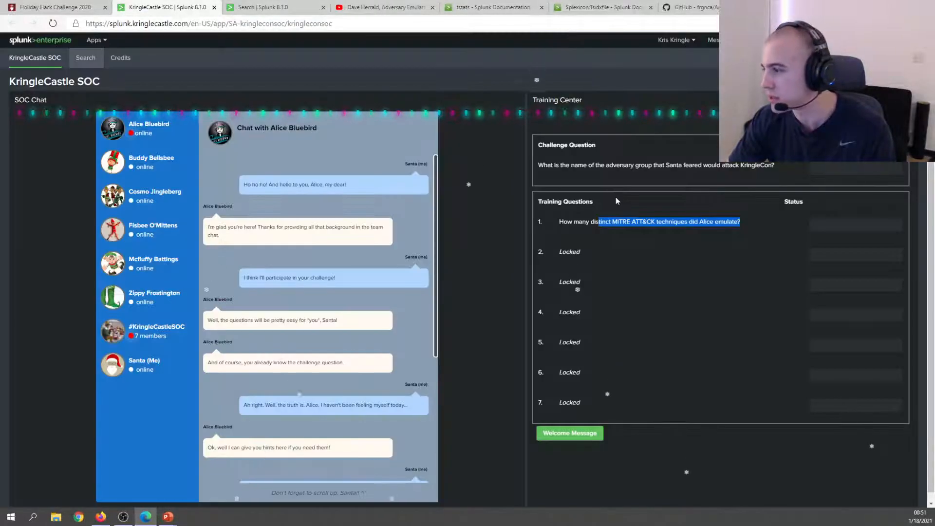
drag(618, 221, 713, 223)
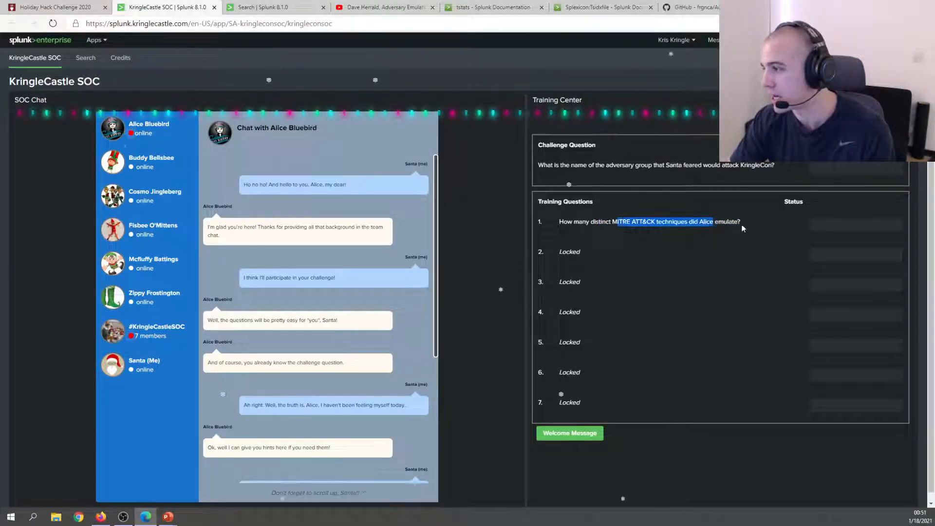
click(758, 225)
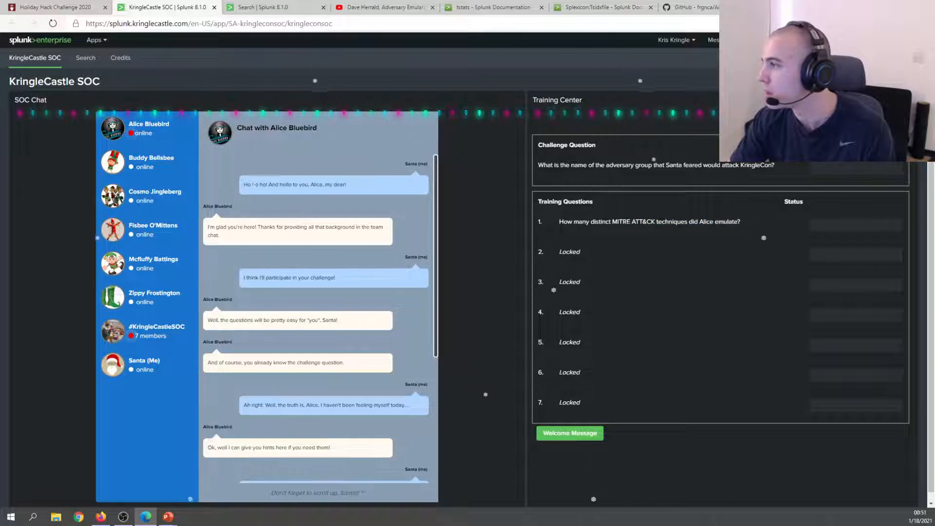
Search Bing for 'mitre attack' in a new tab and open the official attack.mitre.org result.
key(ctrl+t)
text(mity)
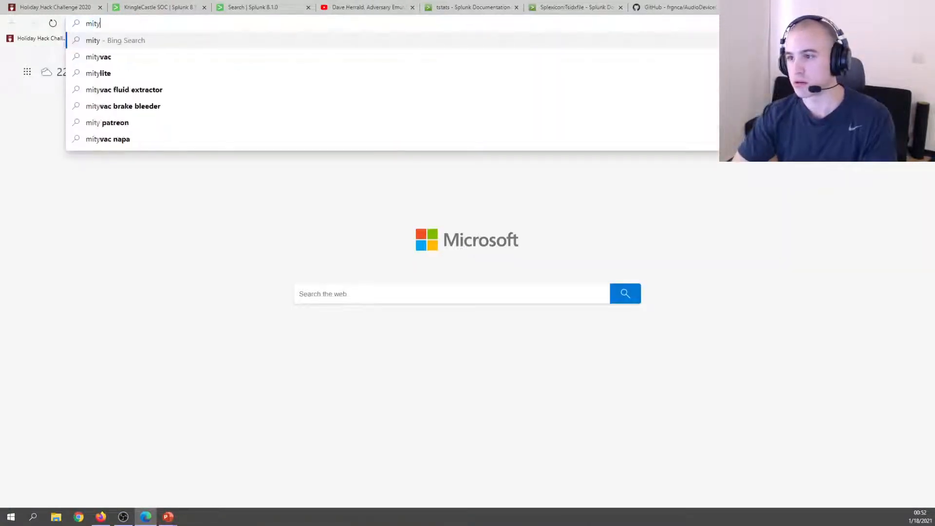
key(BackSpace)
text(re a)
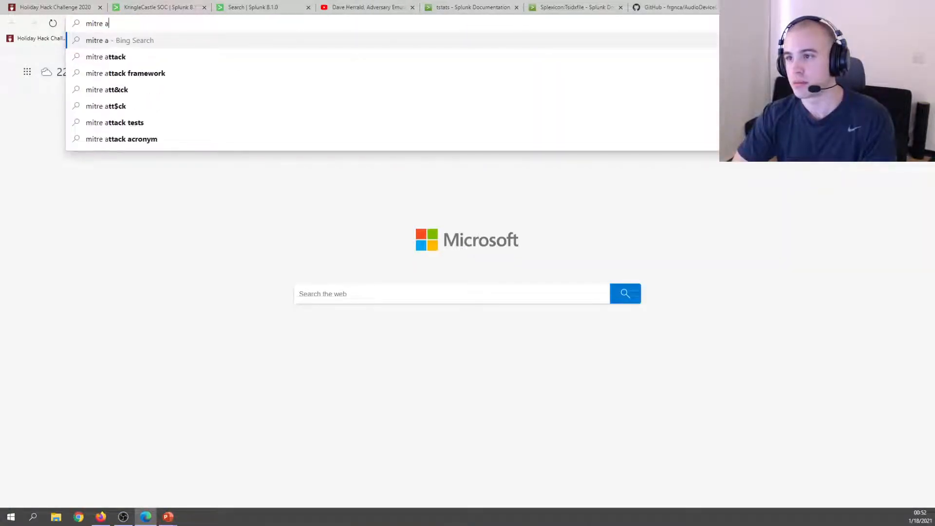
text(ttack)
key(Return)
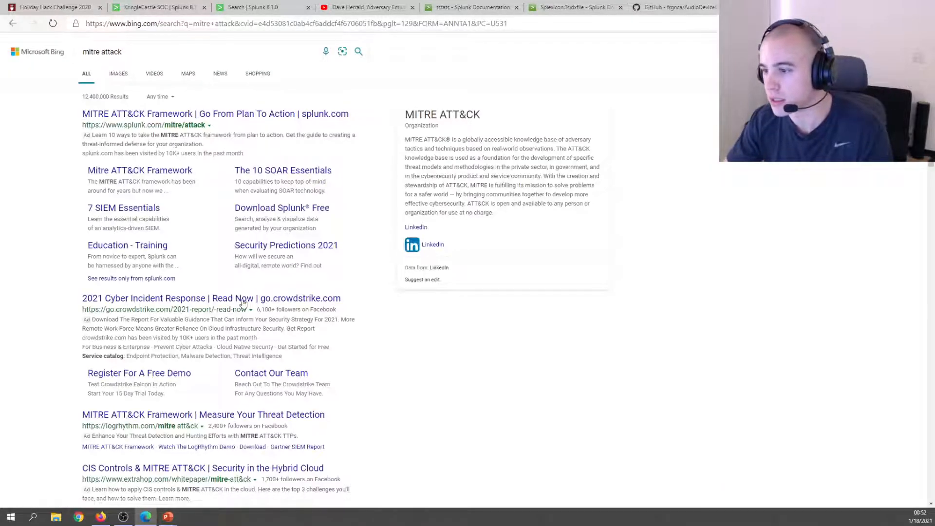
scroll(156, 338, down, 3)
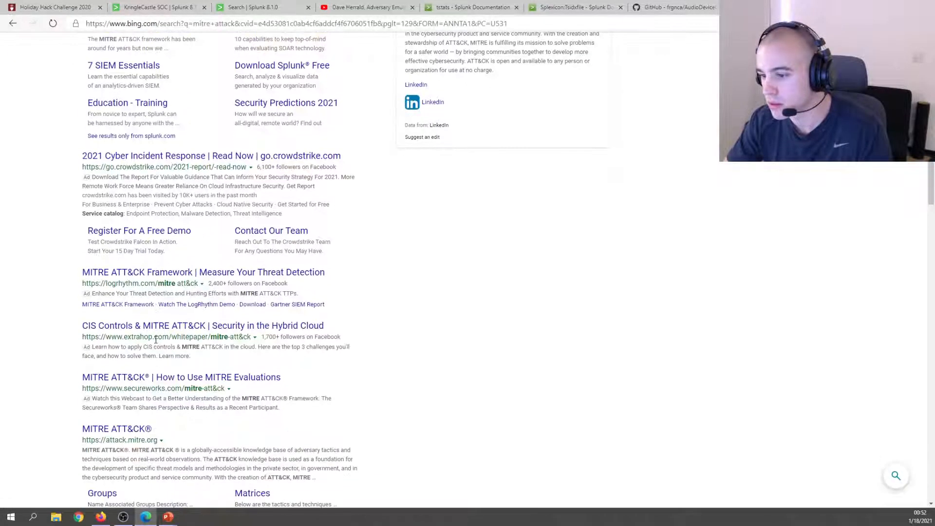
scroll(156, 339, down, 2)
click(117, 357)
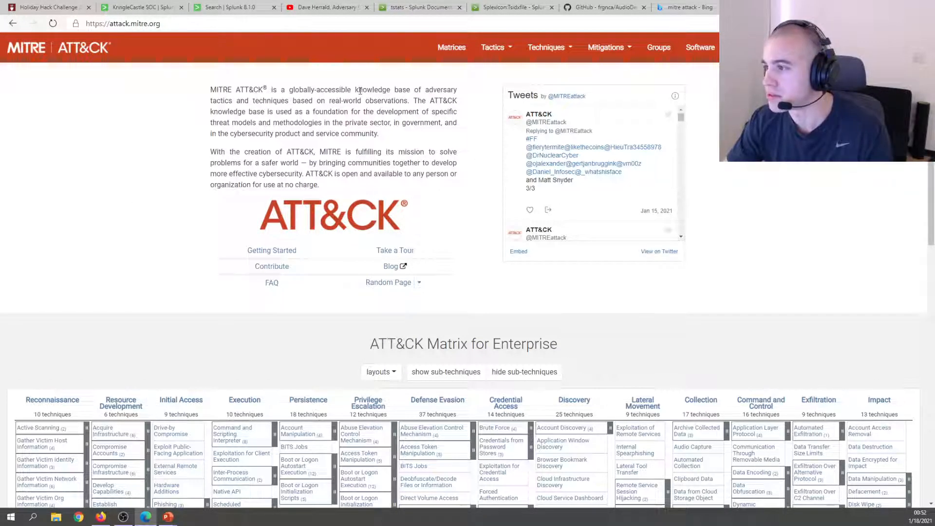
Review the ATT&CK Matrix for Enterprise and open the Acquire Infrastructure (T1583) technique.
drag(217, 101, 292, 100)
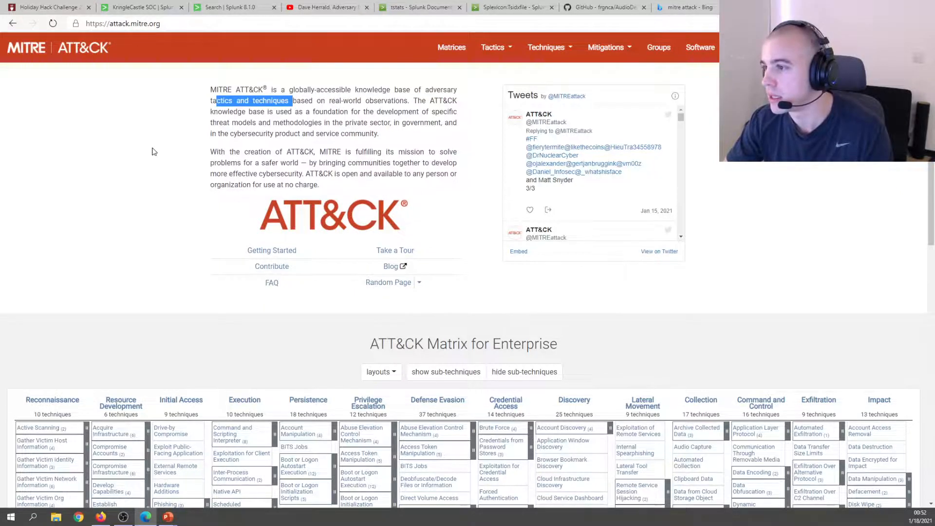
scroll(148, 153, down, 5)
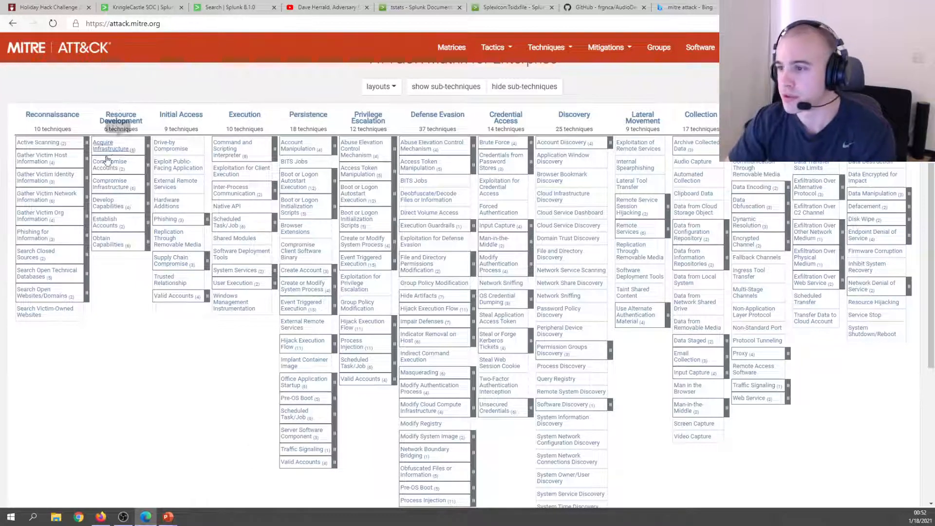
scroll(378, 197, up, 2)
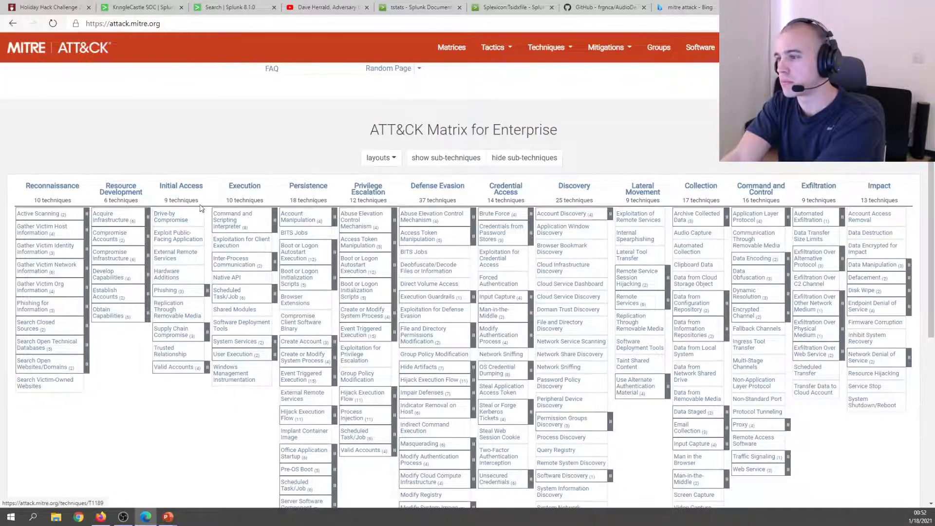
scroll(214, 200, up, 4)
scroll(225, 249, down, 4)
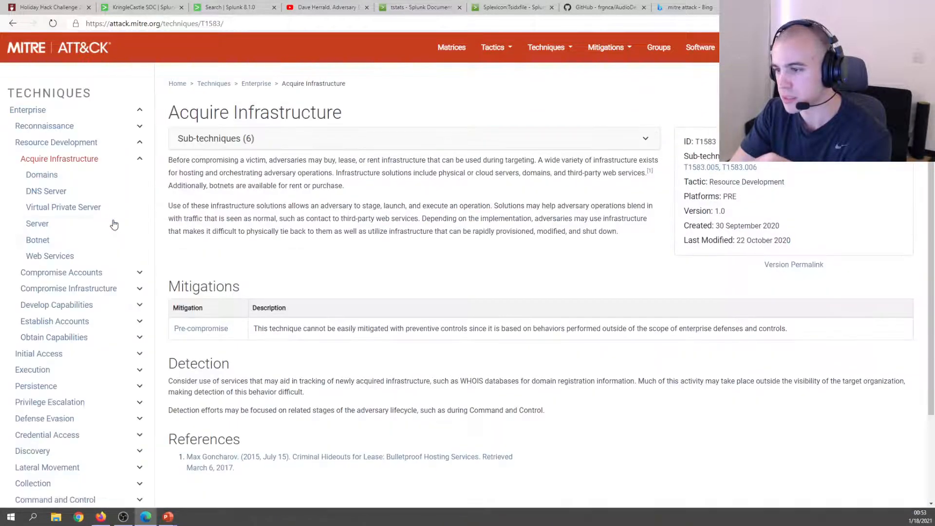
Expand the table of Acquire Infrastructure's six sub-techniques.
click(216, 145)
right_click(227, 221)
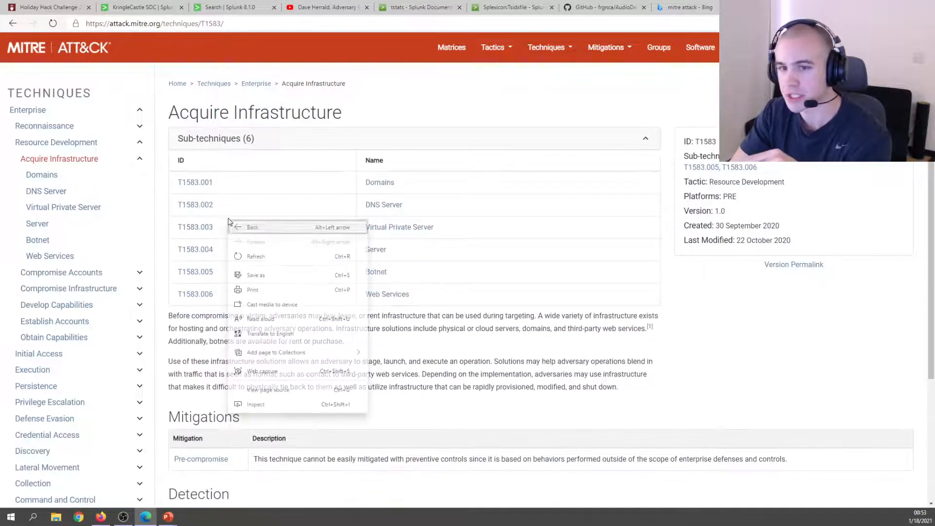
click(258, 183)
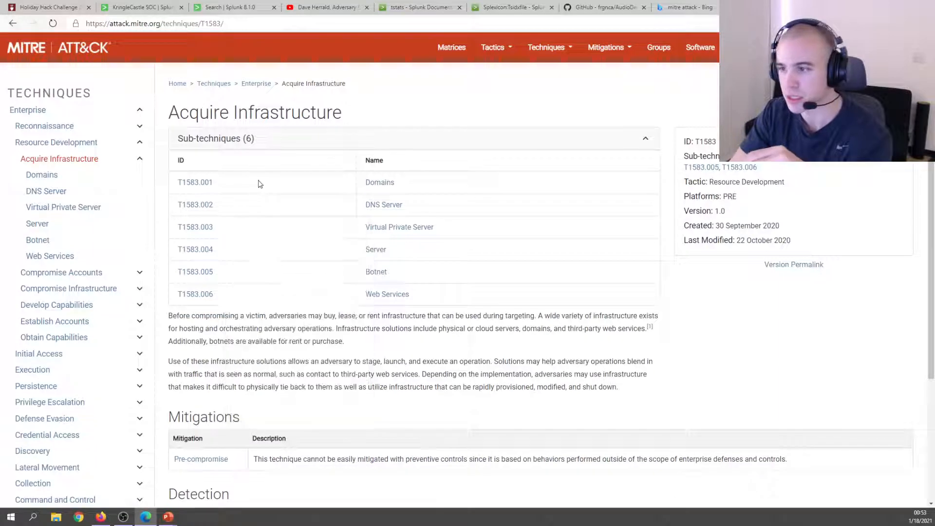
Go back to the Enterprise matrix and scan its 14 tactics from Reconnaissance to Impact.
click(12, 24)
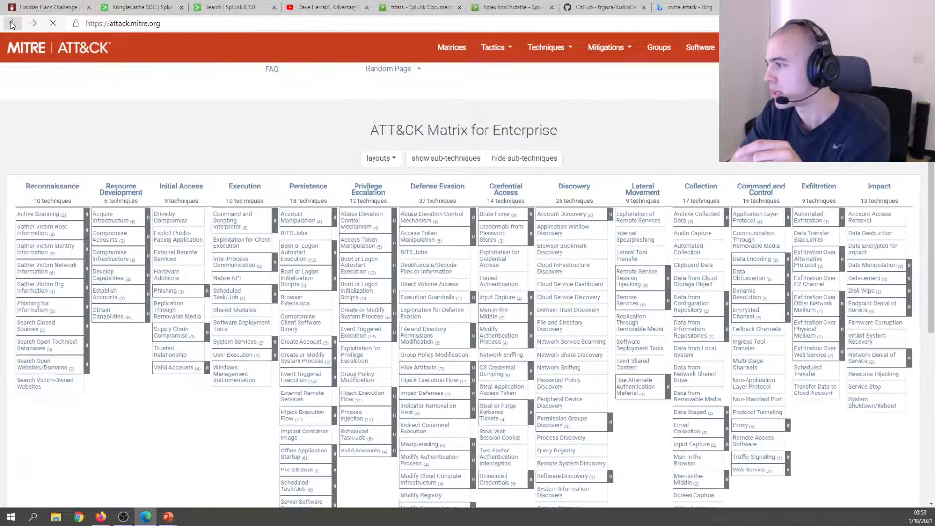
scroll(458, 235, up, 1)
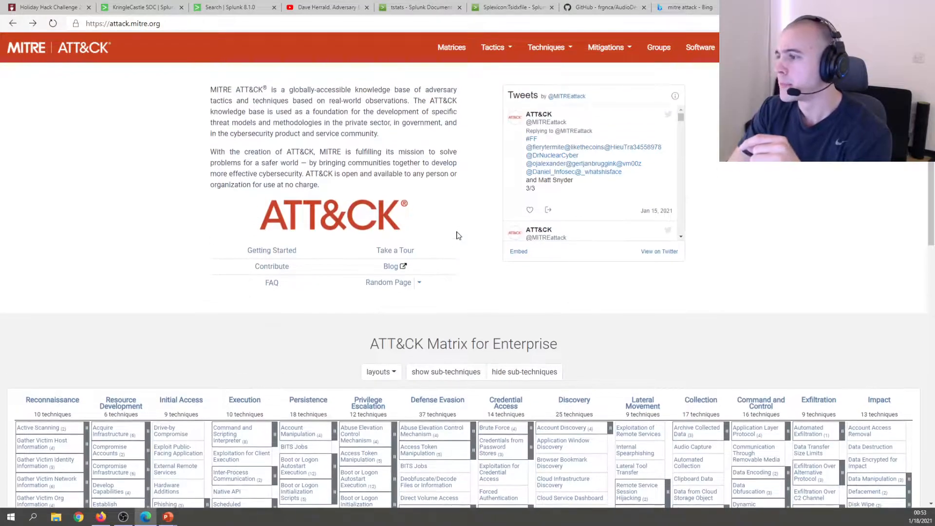
scroll(457, 235, down, 6)
scroll(457, 236, up, 3)
scroll(457, 236, down, 1)
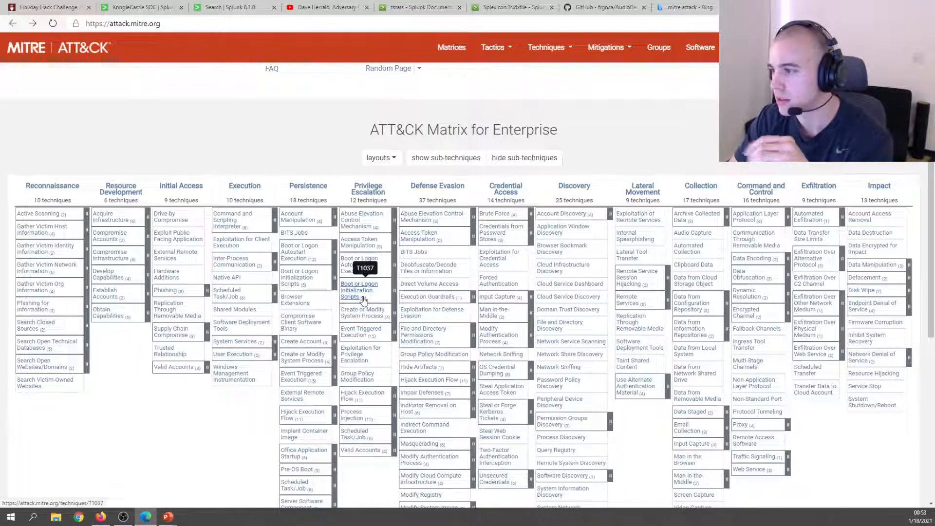
click(57, 8)
Return to the Splunk Search tab and review the 26 index counts, such as t1059.003-main and t1059.003-win.
click(228, 4)
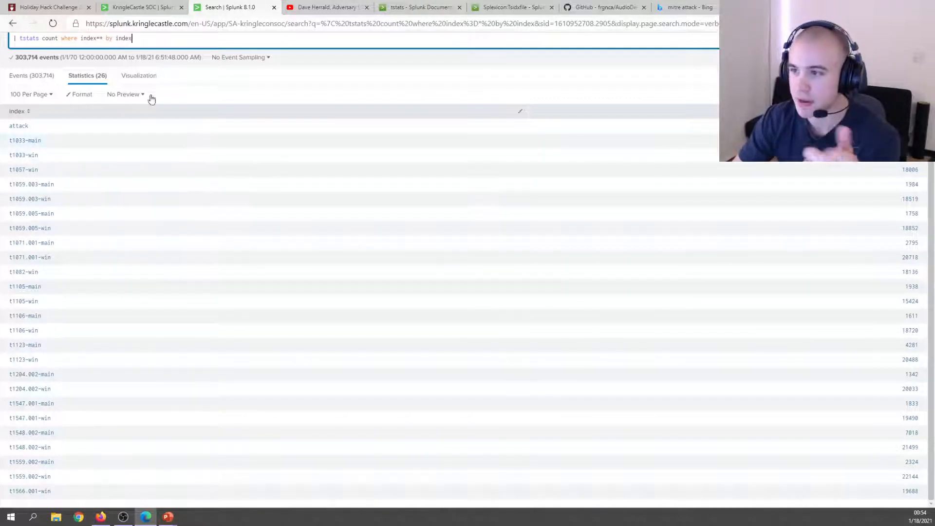
scroll(289, 151, up, 2)
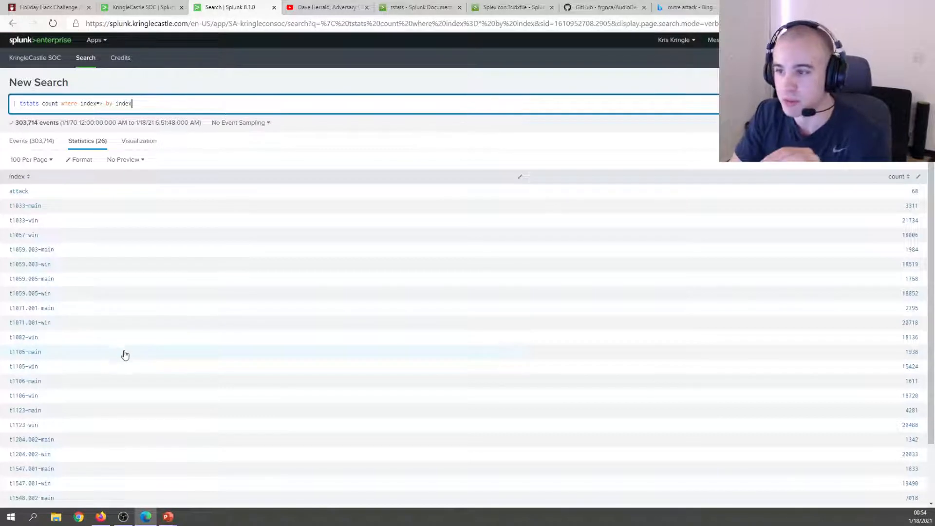
scroll(384, 329, down, 1)
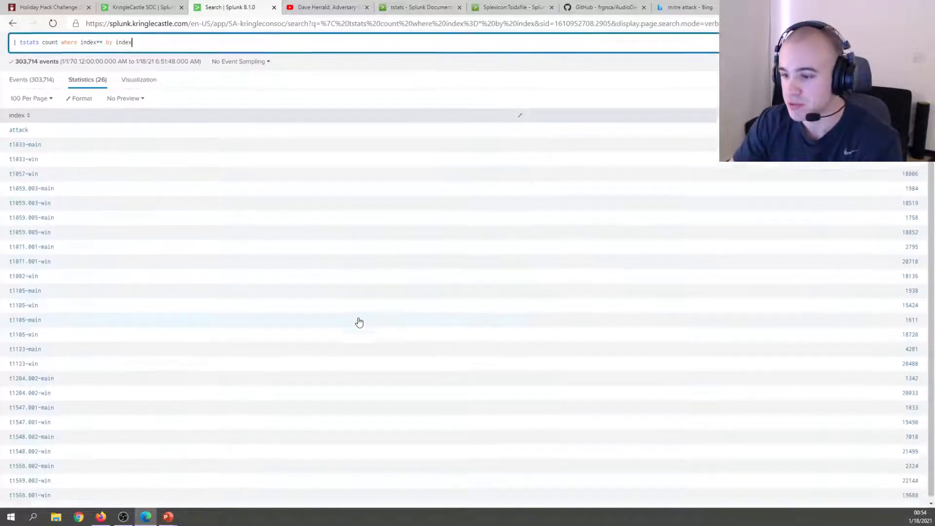
scroll(105, 275, up, 1)
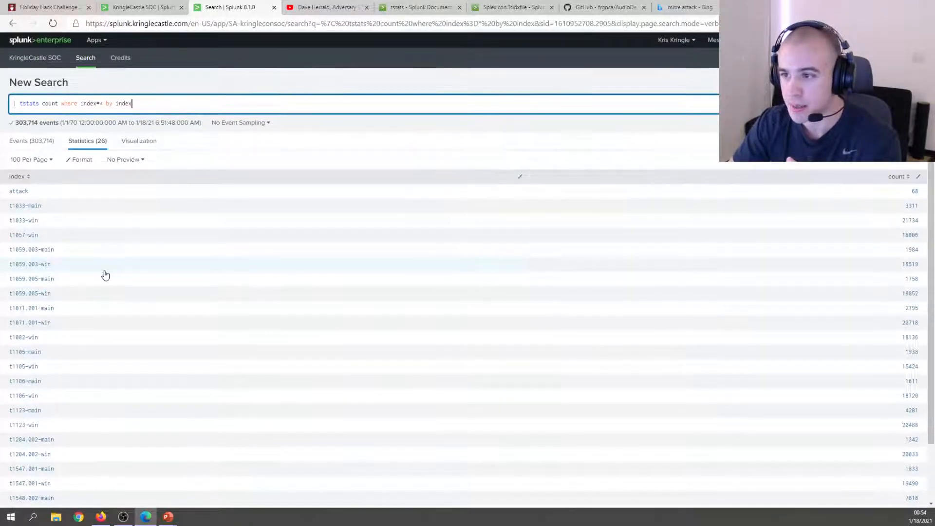
scroll(73, 244, down, 3)
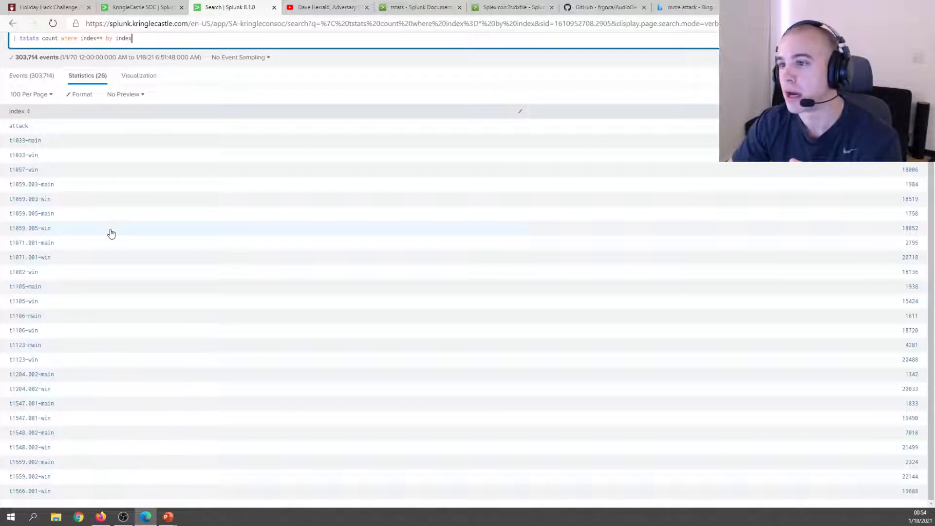
scroll(112, 234, up, 2)
scroll(111, 234, down, 2)
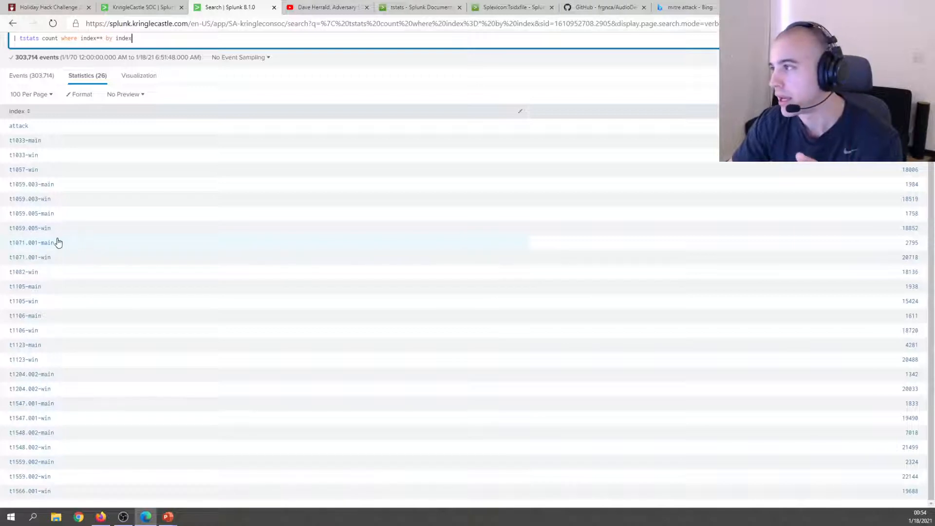
scroll(83, 231, up, 2)
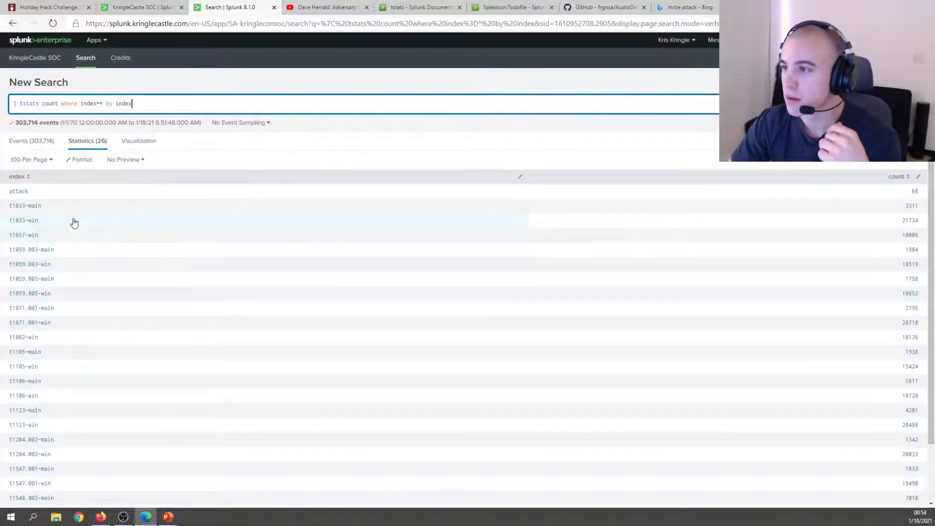
scroll(74, 223, down, 2)
scroll(75, 229, up, 2)
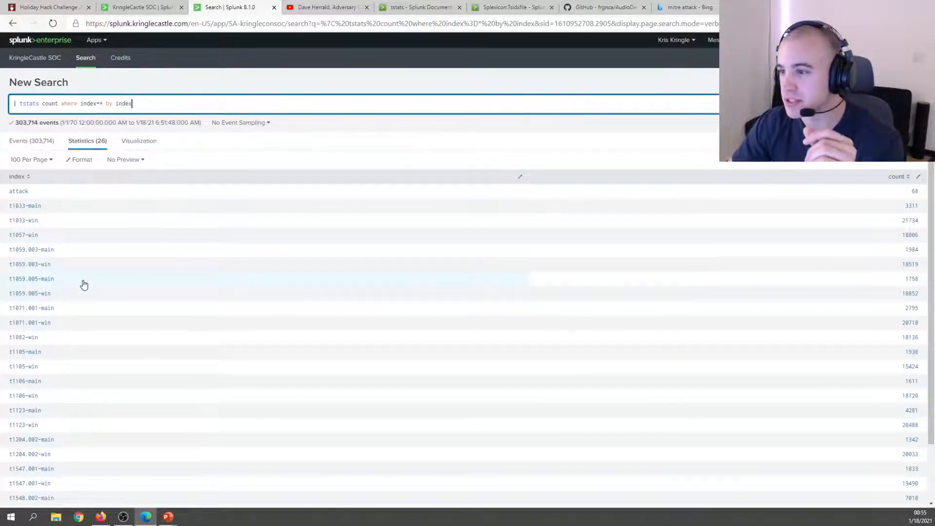
scroll(84, 285, down, 1)
scroll(84, 284, up, 1)
scroll(83, 284, down, 2)
scroll(84, 284, up, 2)
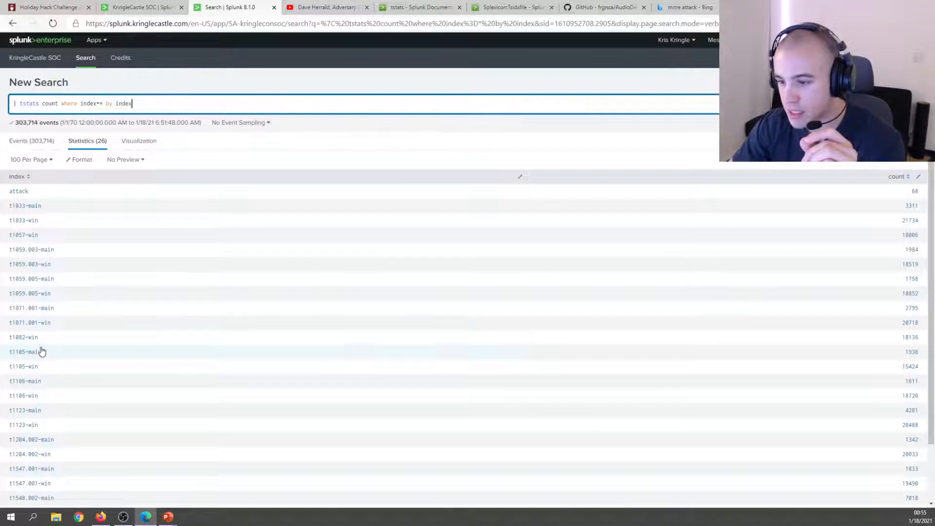
scroll(43, 370, down, 1)
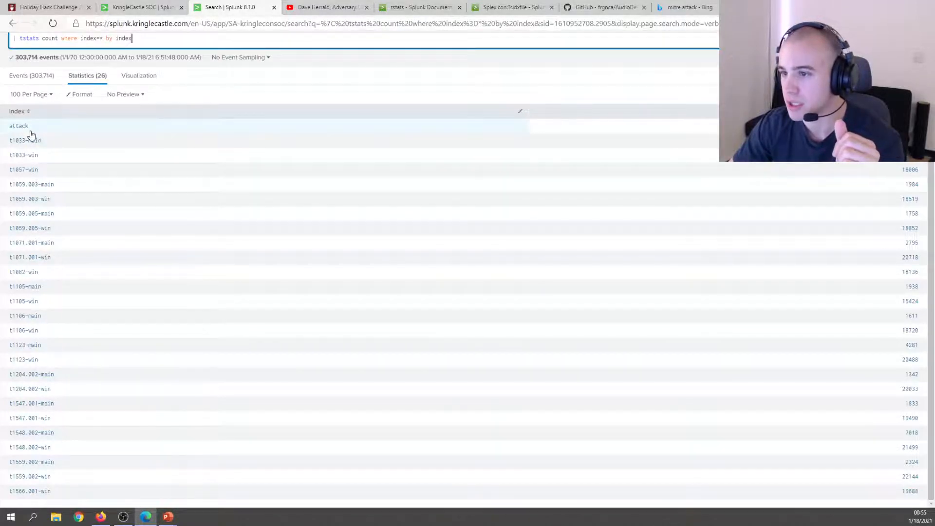
Answer Training Question 1 with 13, dismiss the correct-answer notice, and read question 2.
click(57, 9)
click(147, 8)
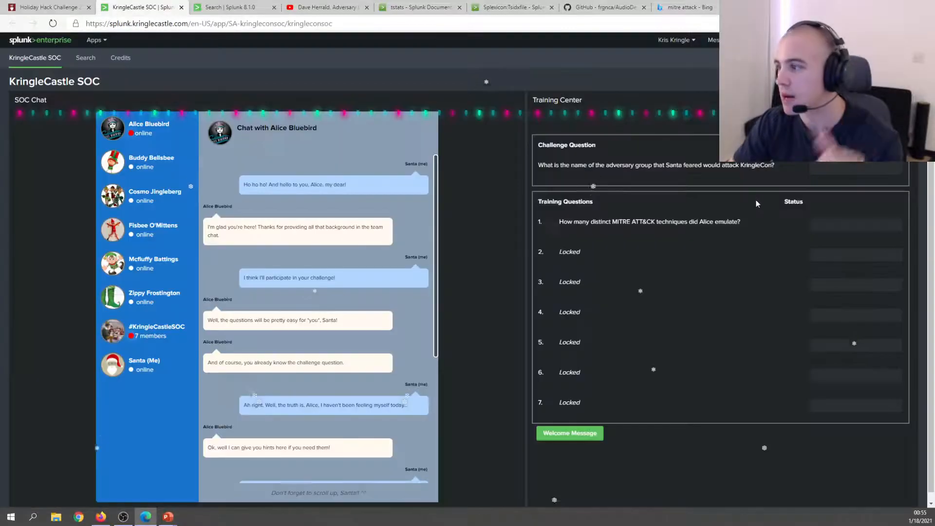
click(837, 225)
text(13)
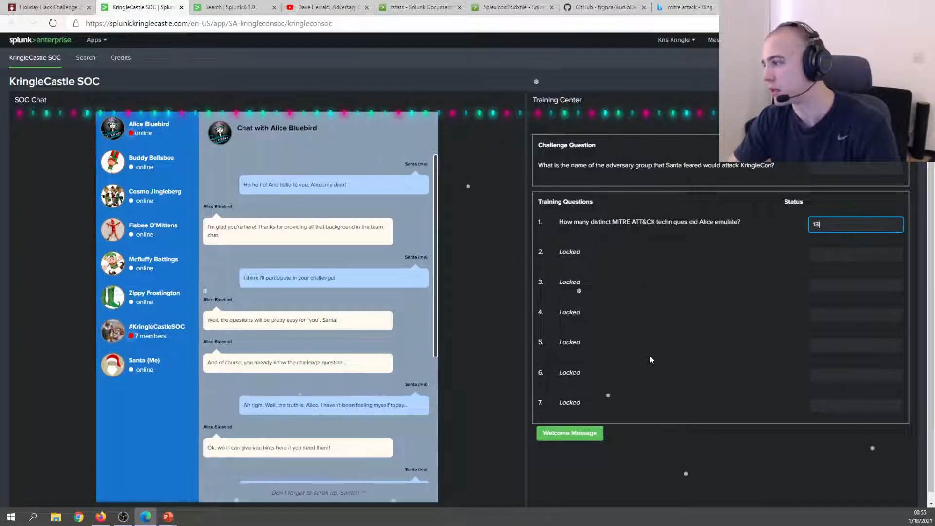
key(Return)
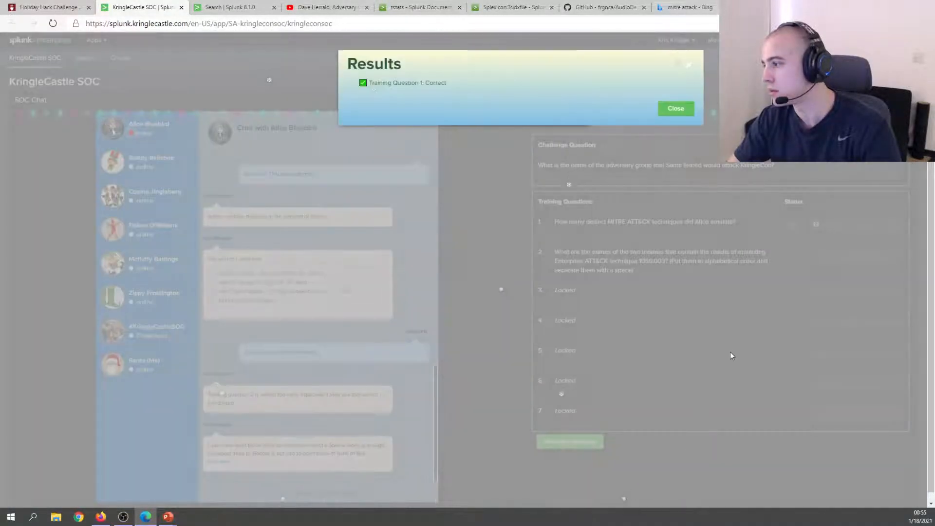
click(677, 110)
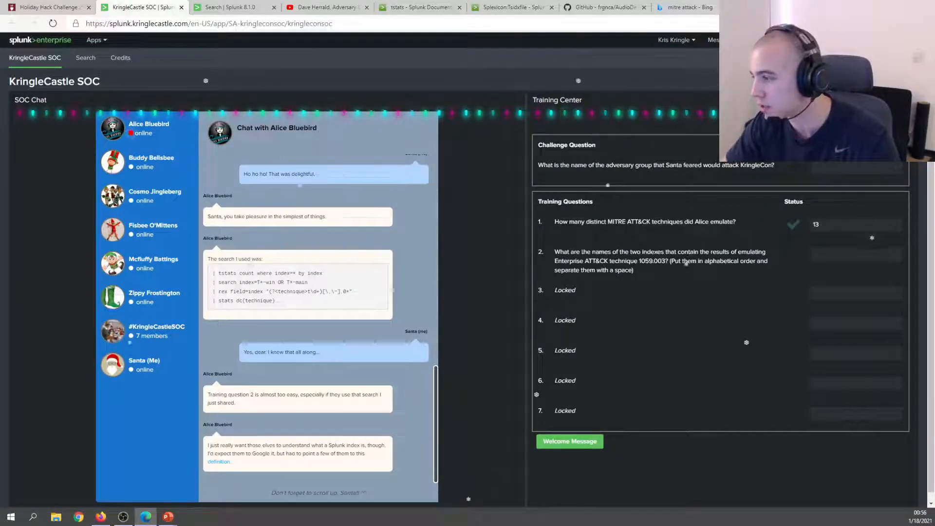
drag(581, 252, 636, 261)
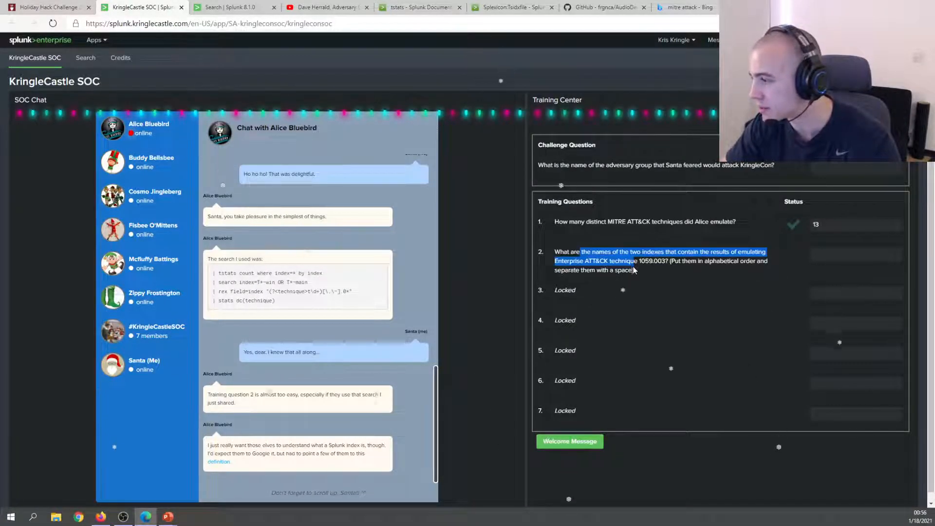
key(ctrl+t)
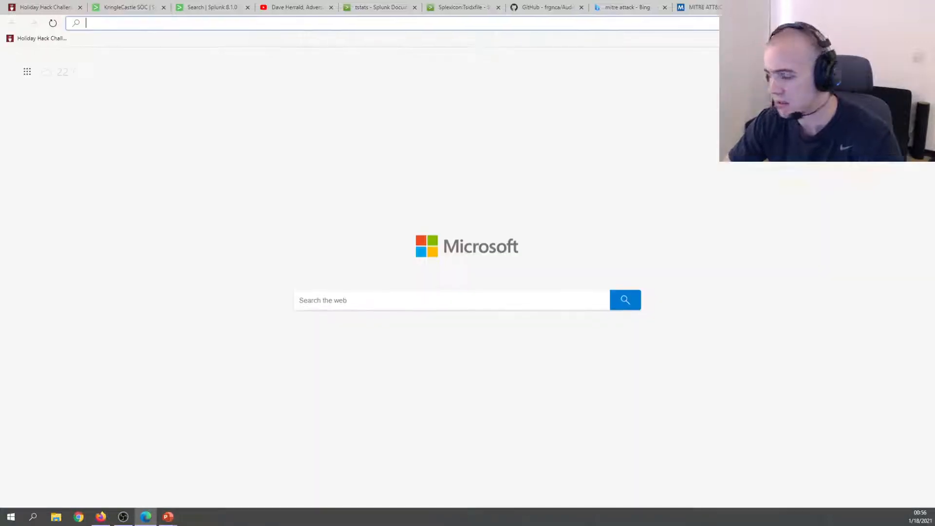
Search Bing for 'plural of index' and confirm that 'indexes' is used for directories or catalogues.
text(plural of )
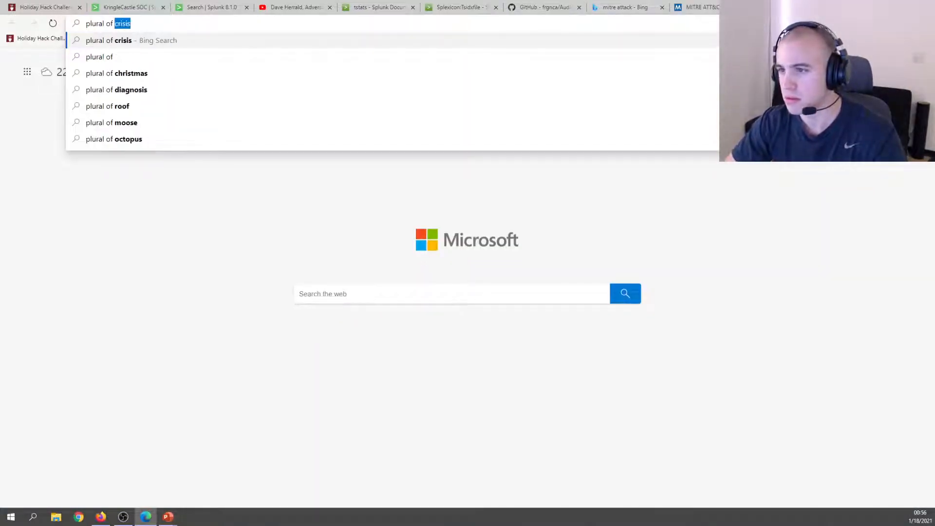
text(index)
key(Return)
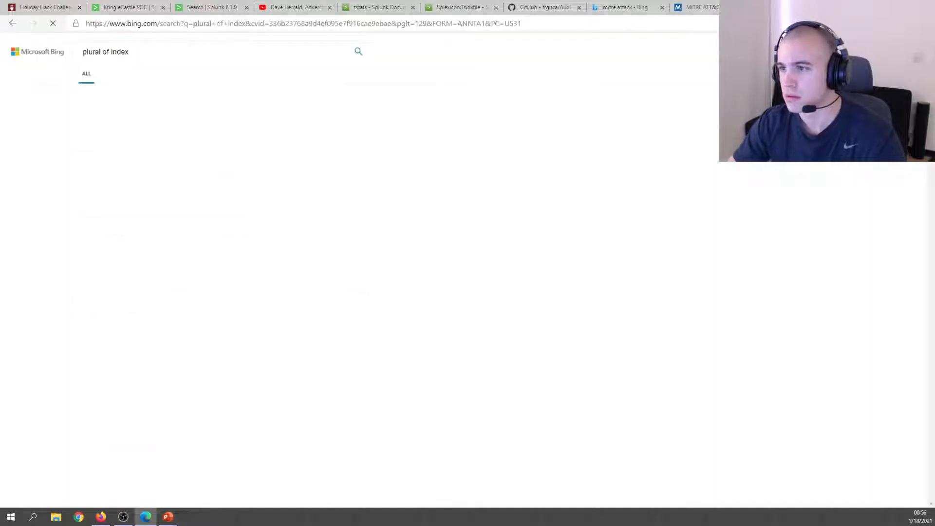
drag(138, 163, 266, 177)
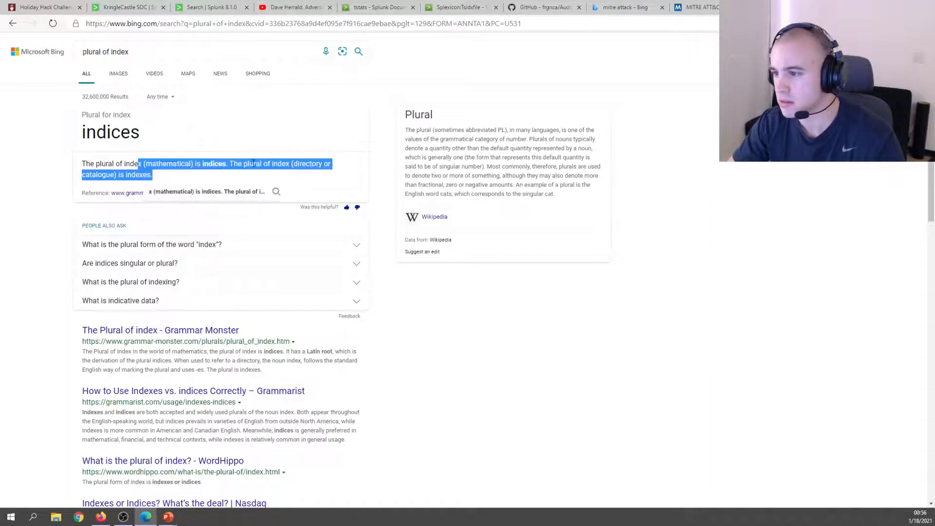
click(160, 173)
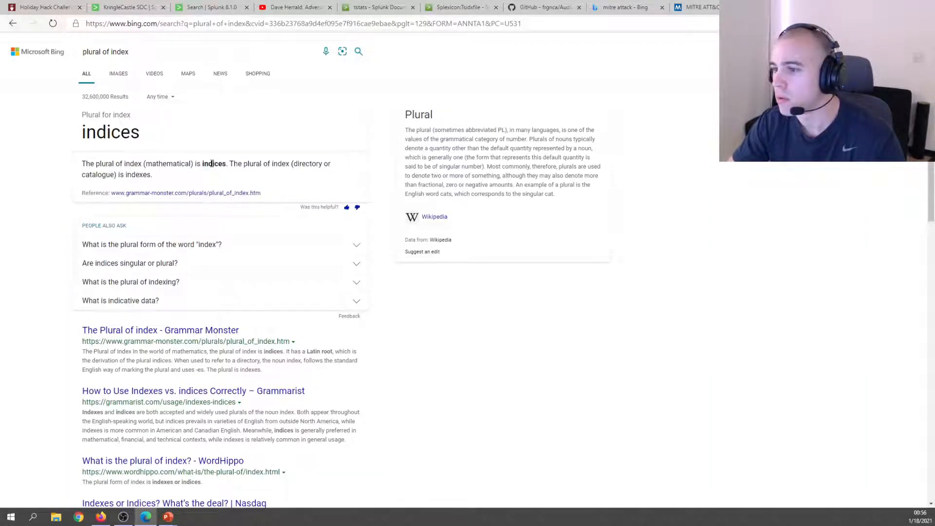
drag(242, 164, 163, 179)
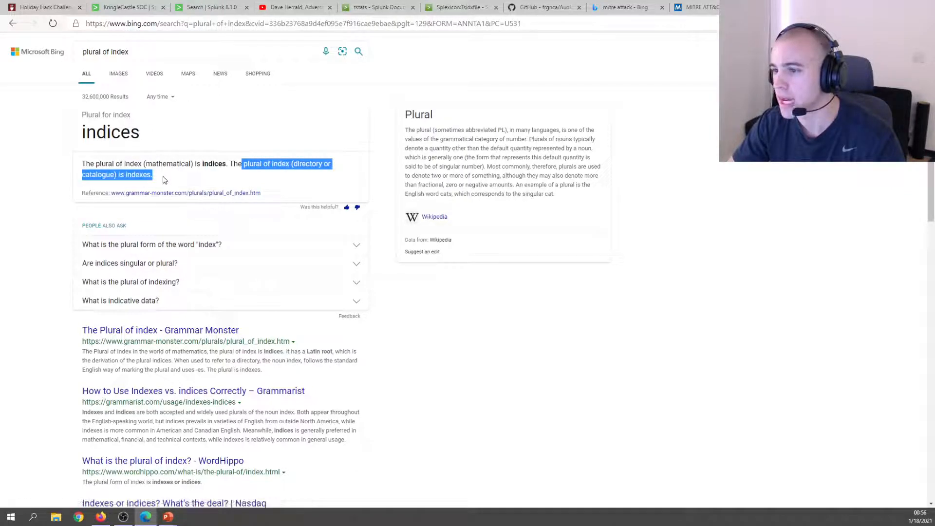
click(175, 178)
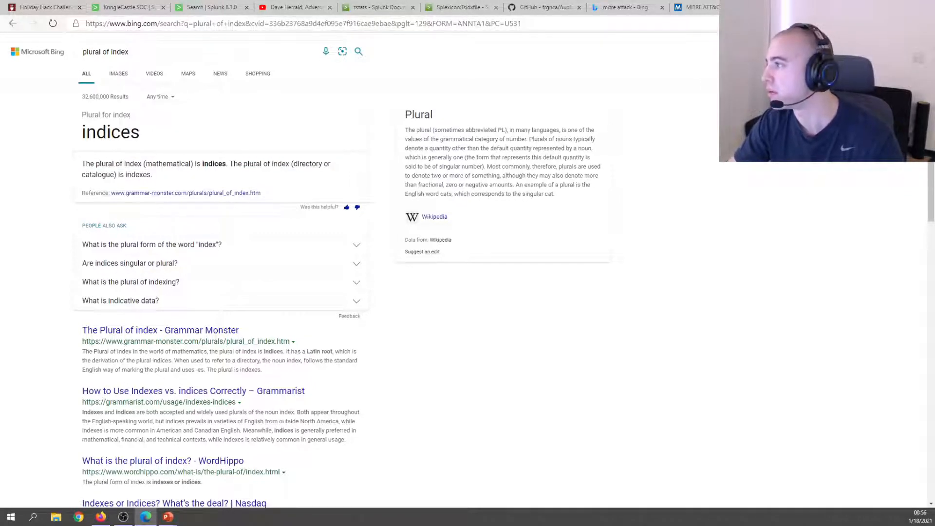
click(828, 8)
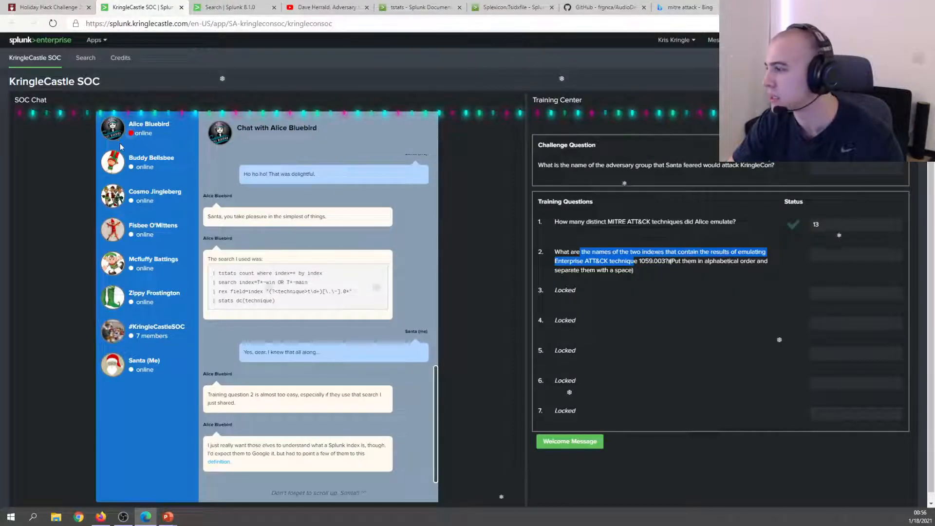
drag(582, 252, 590, 252)
triple_click(587, 252)
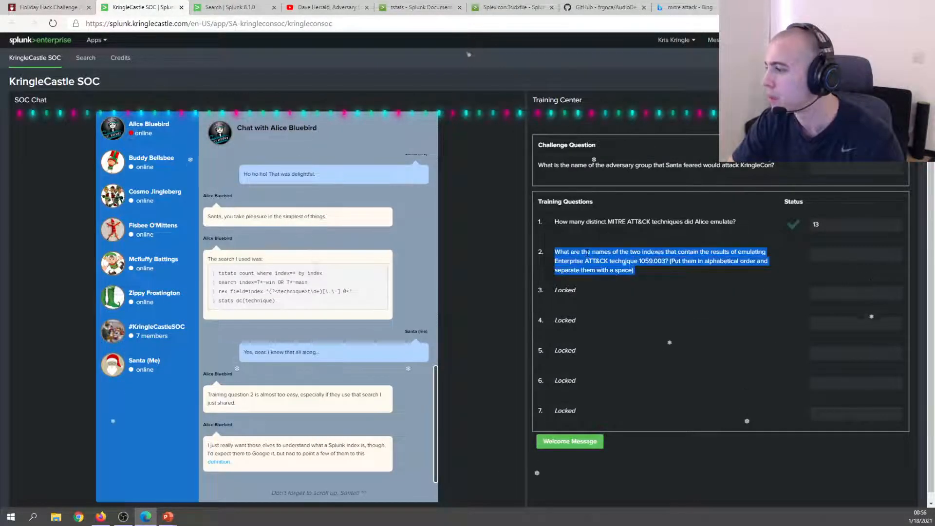
click(654, 251)
drag(700, 253, 758, 271)
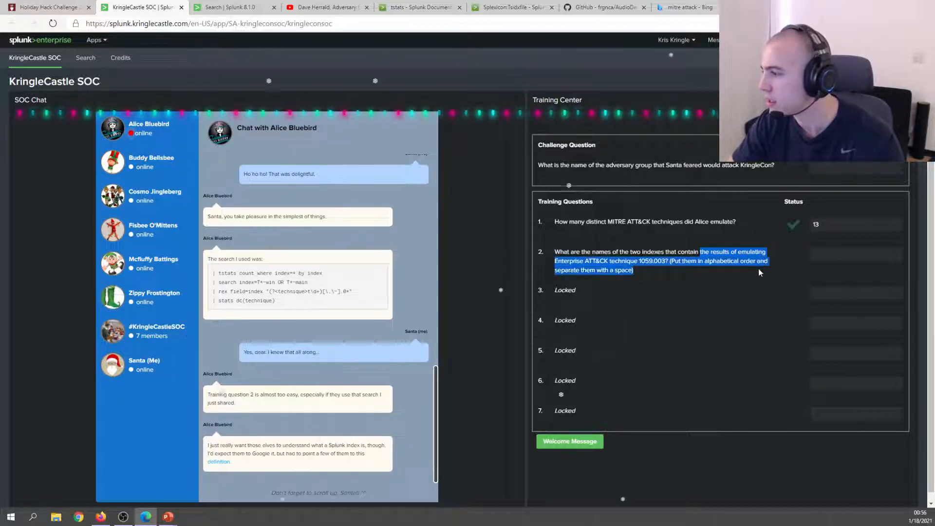
click(640, 262)
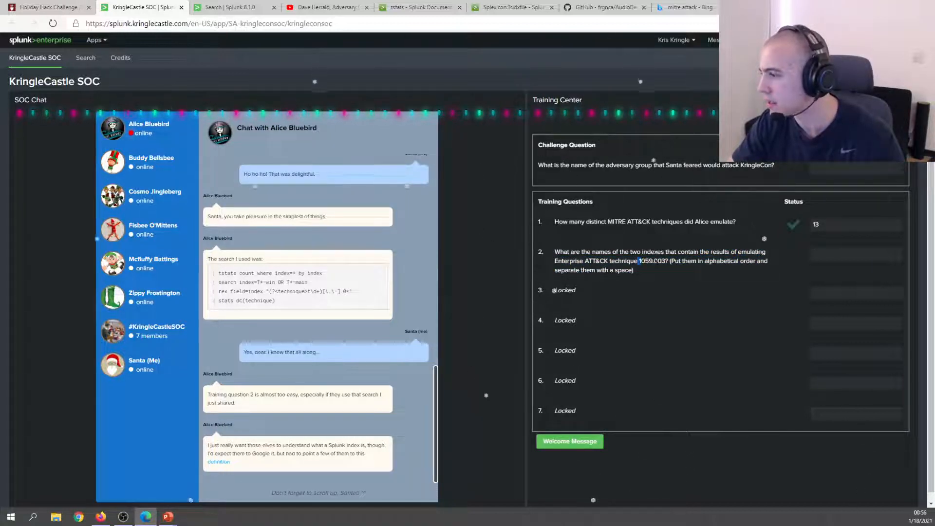
drag(638, 261, 670, 262)
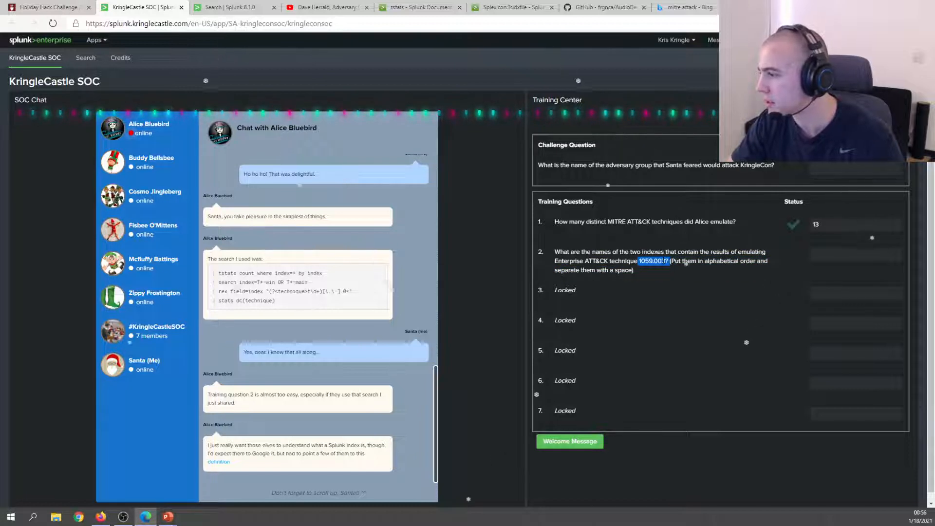
click(663, 260)
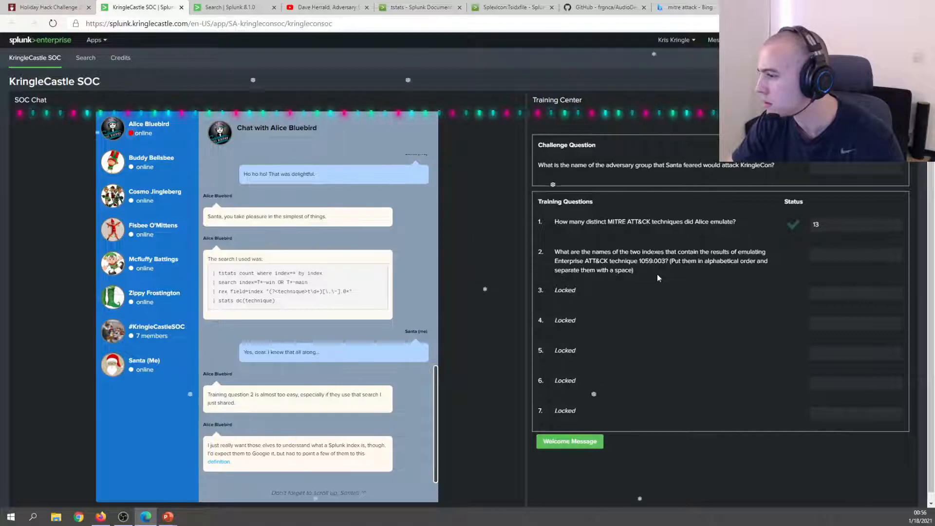
Recheck the index results and submit a first answer to question 2, which is marked incorrect.
click(207, 10)
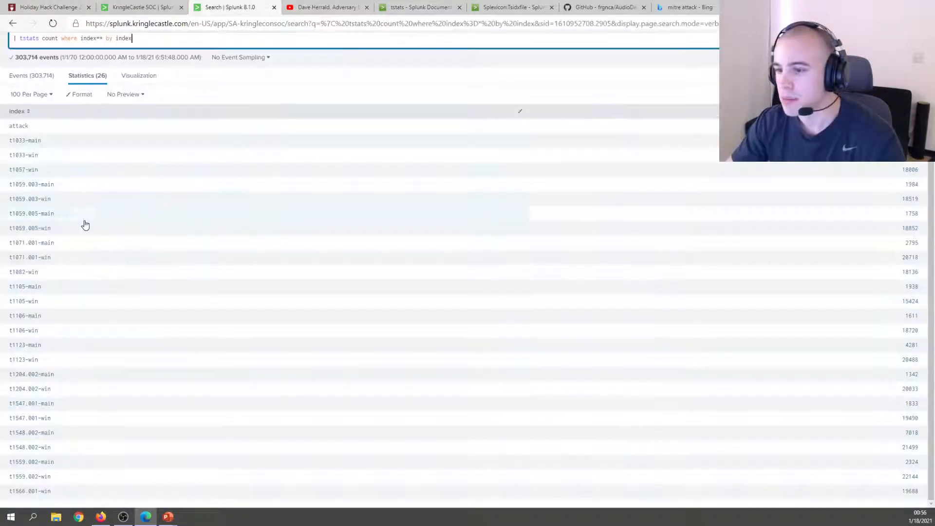
click(146, 7)
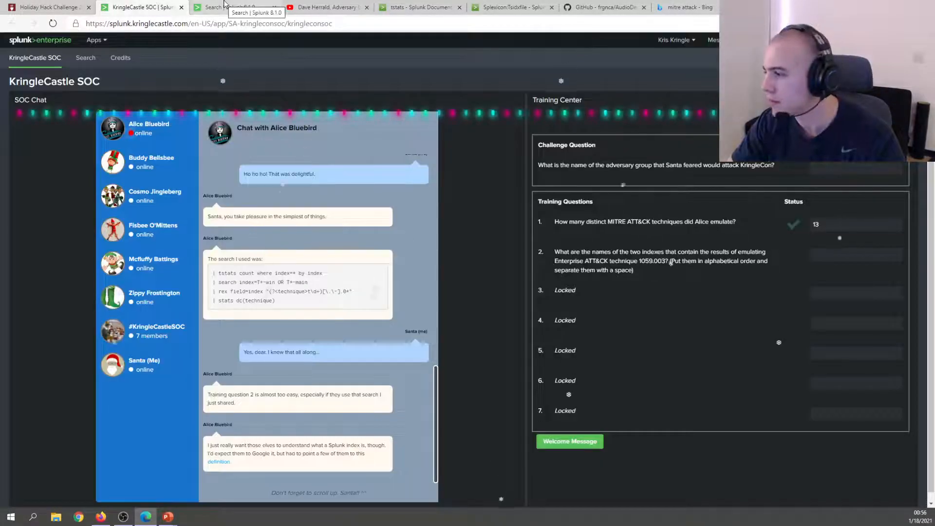
click(225, 5)
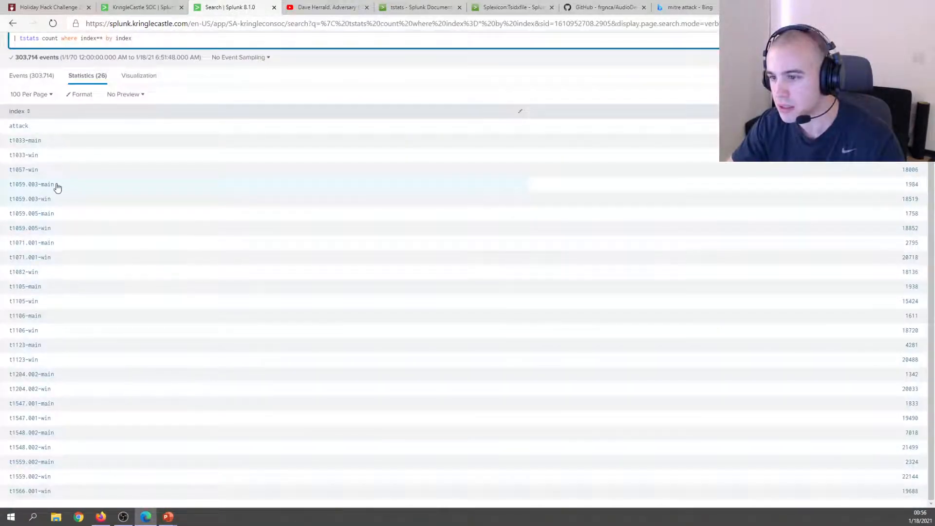
click(157, 5)
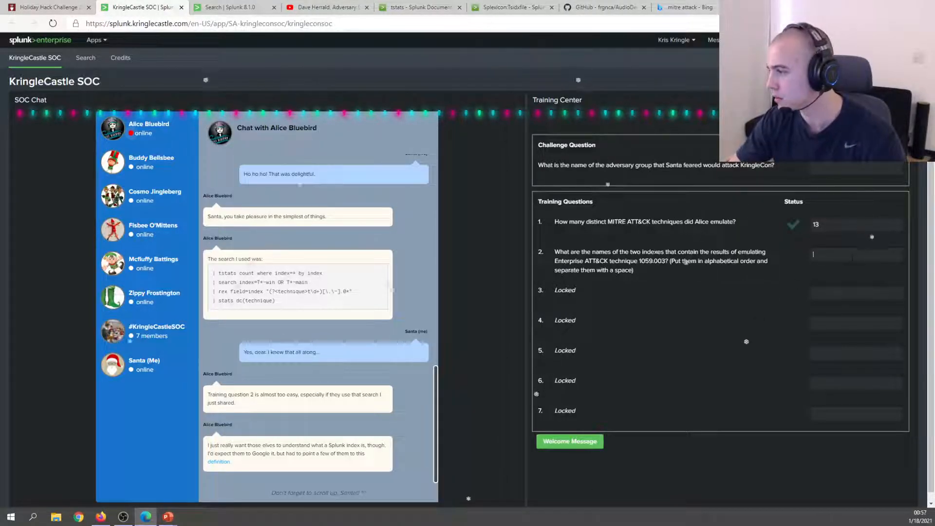
click(812, 254)
text(10)
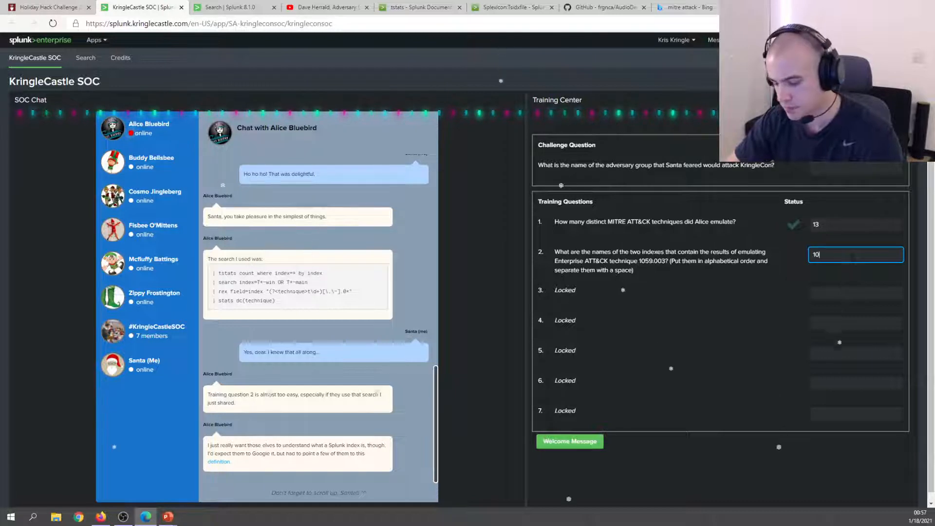
text(5.)
text(.003-main)
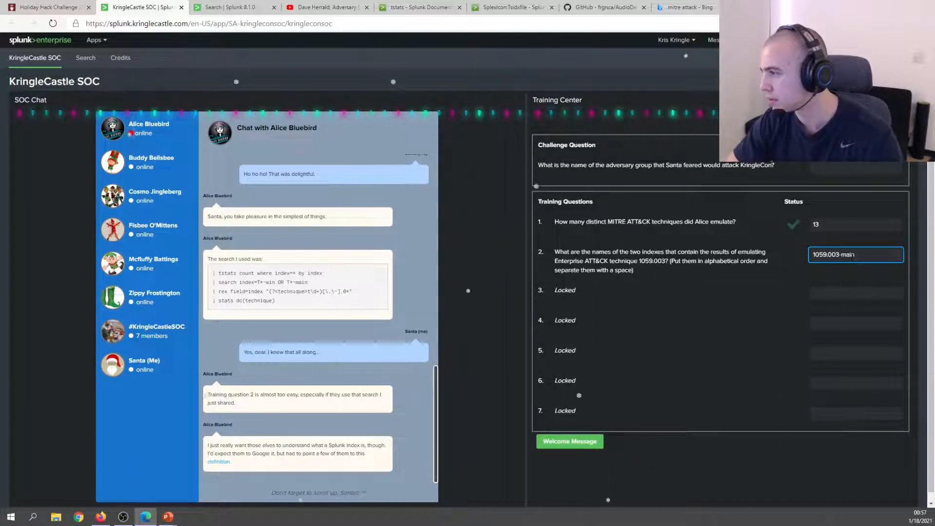
text( 1059.003)
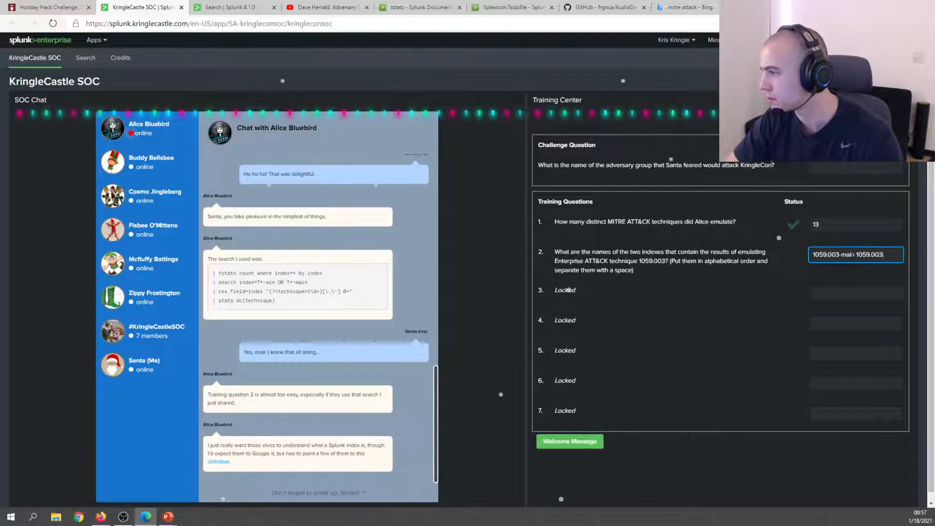
text(-win)
key(Return)
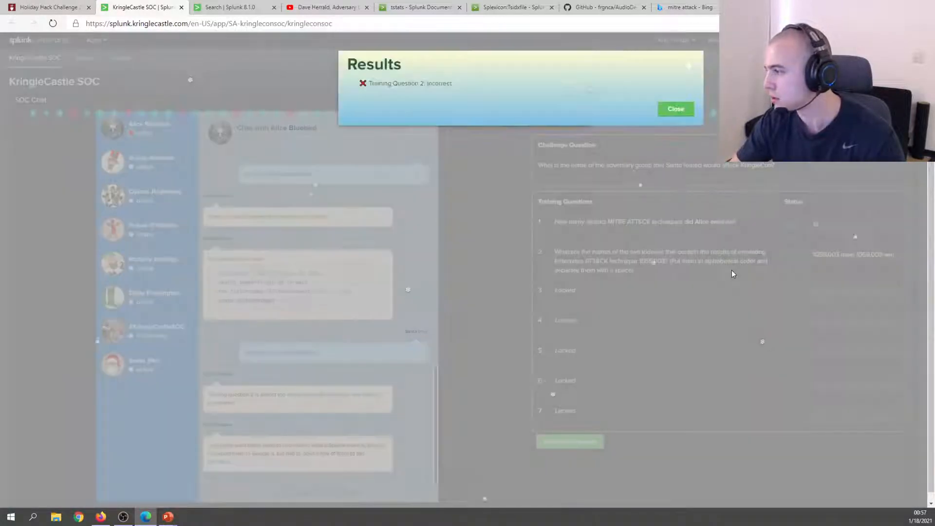
click(676, 108)
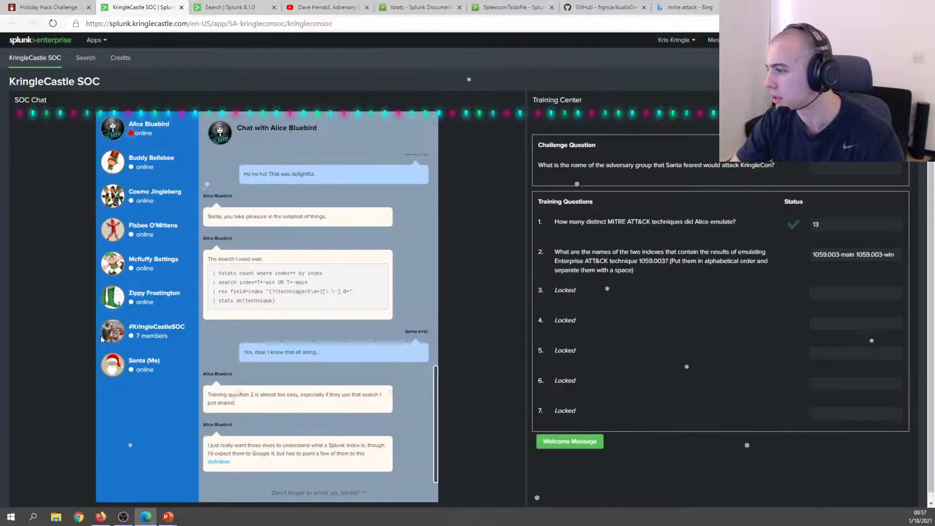
Add a leading 't' to both index names to submit t1059.003-main t1059.003-win.
key(alt+Tab)
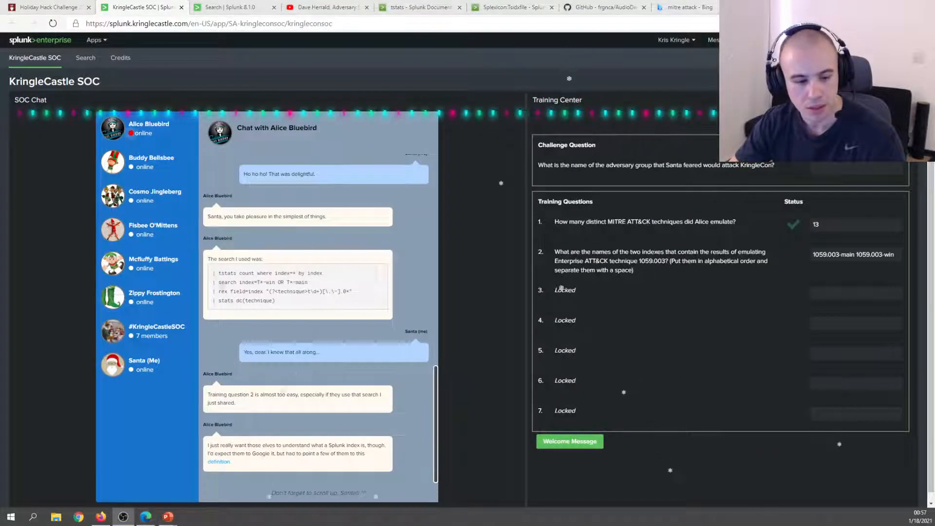
key(alt+Tab)
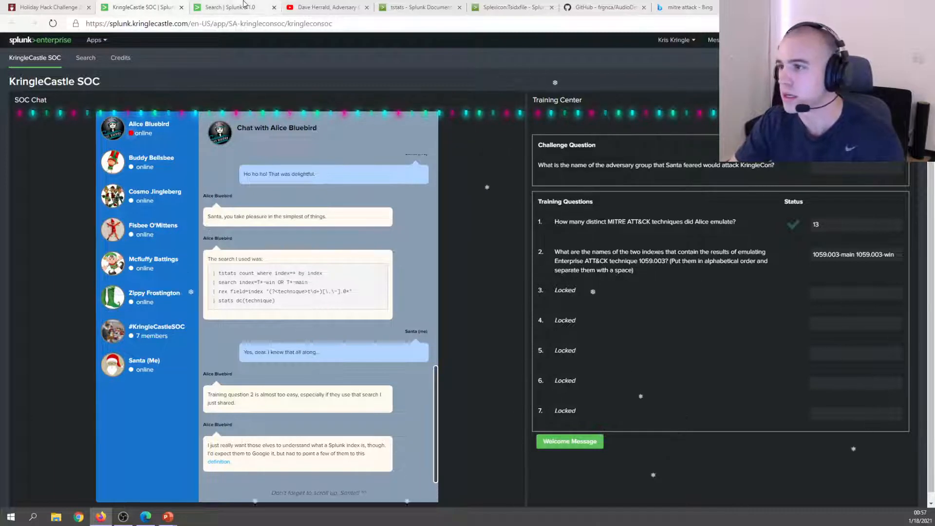
click(228, 7)
click(141, 7)
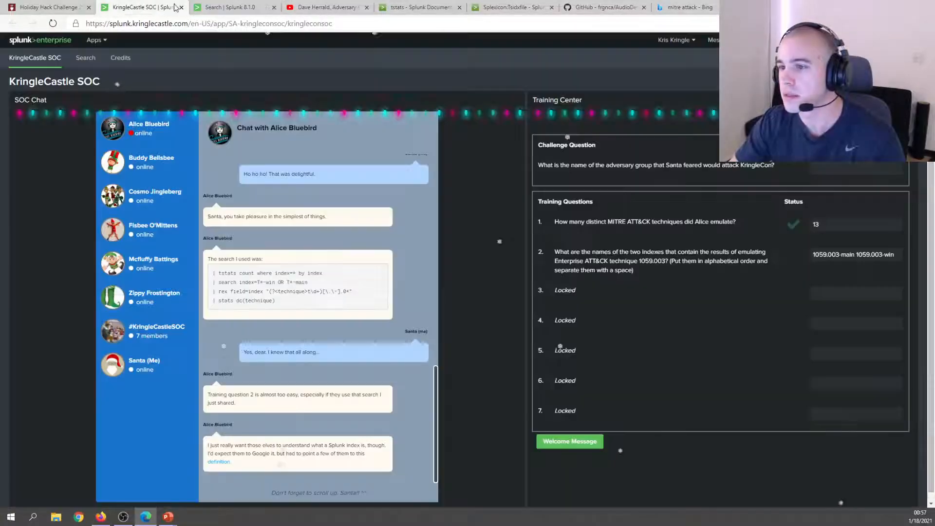
click(813, 255)
text(t)
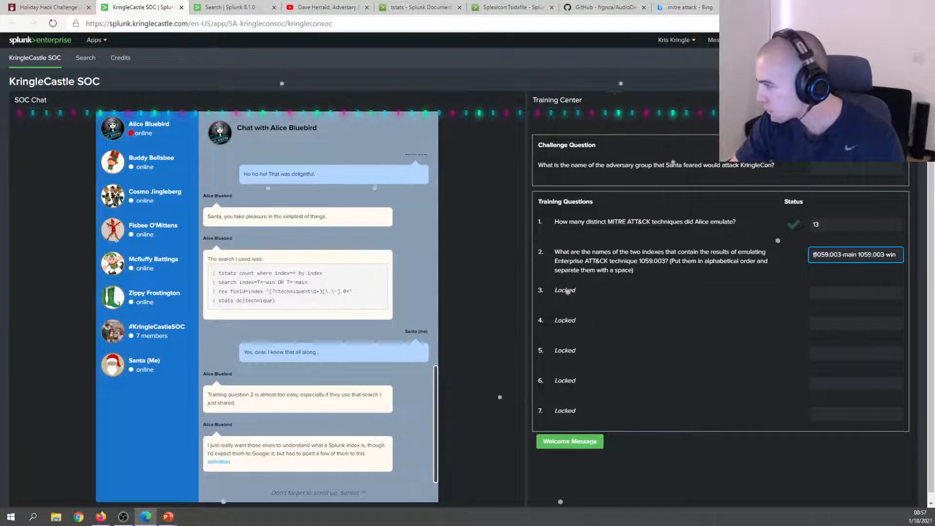
click(858, 254)
text(t)
key(Return)
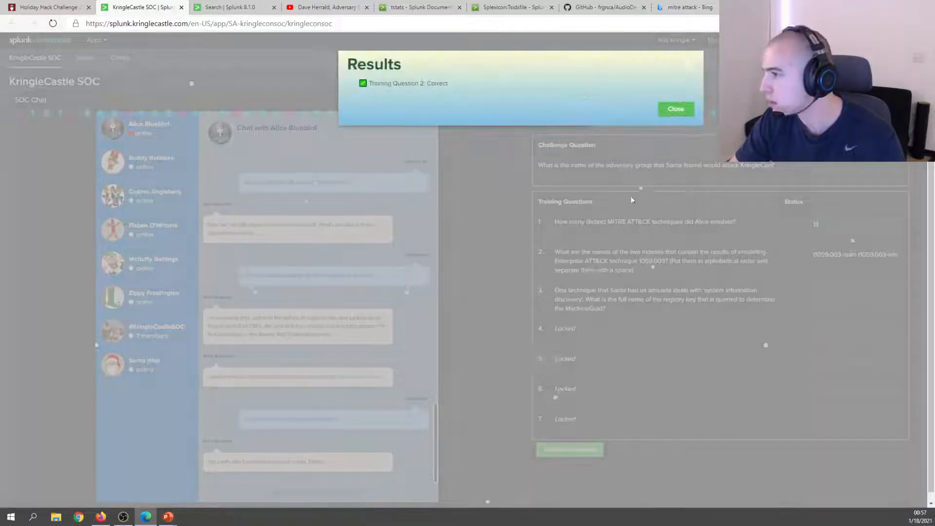
click(676, 109)
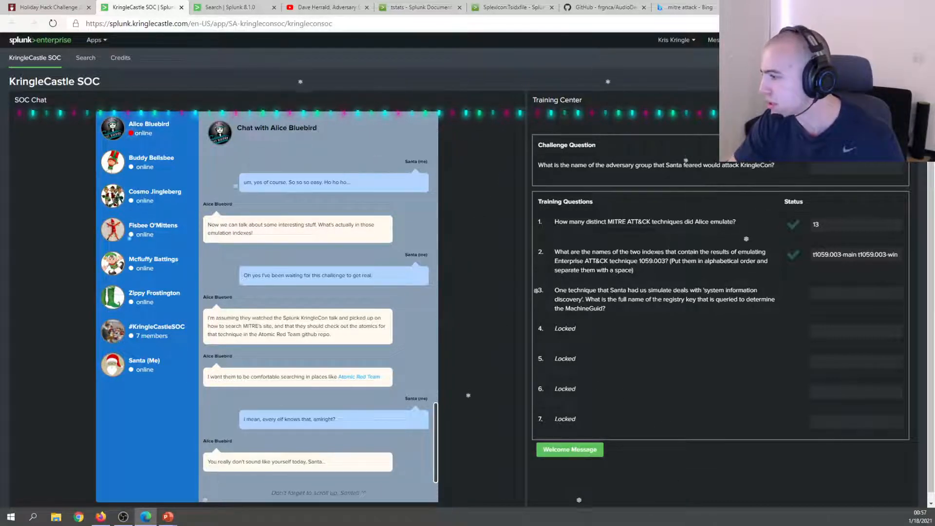
Select the phrase 'system information discovery' in question 3's wording and copy it.
drag(663, 300, 602, 310)
click(602, 310)
double_click(598, 309)
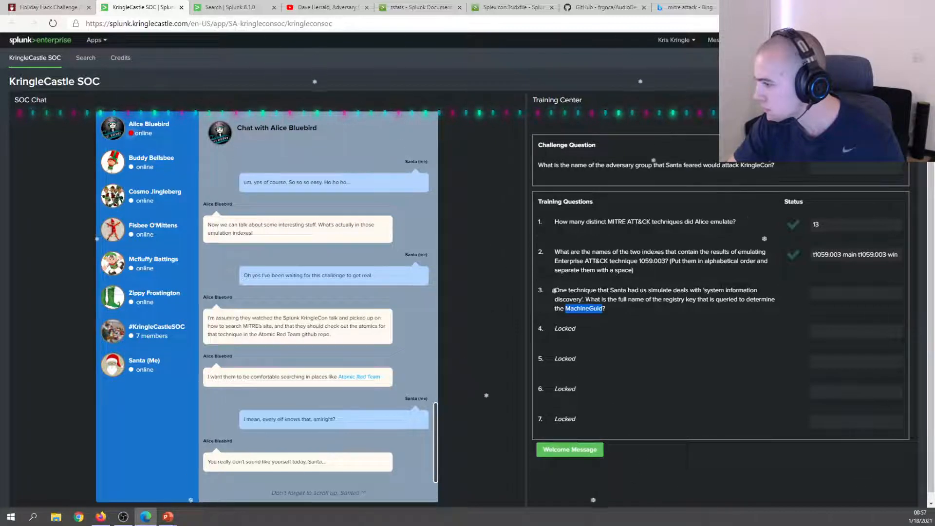
drag(582, 299, 703, 290)
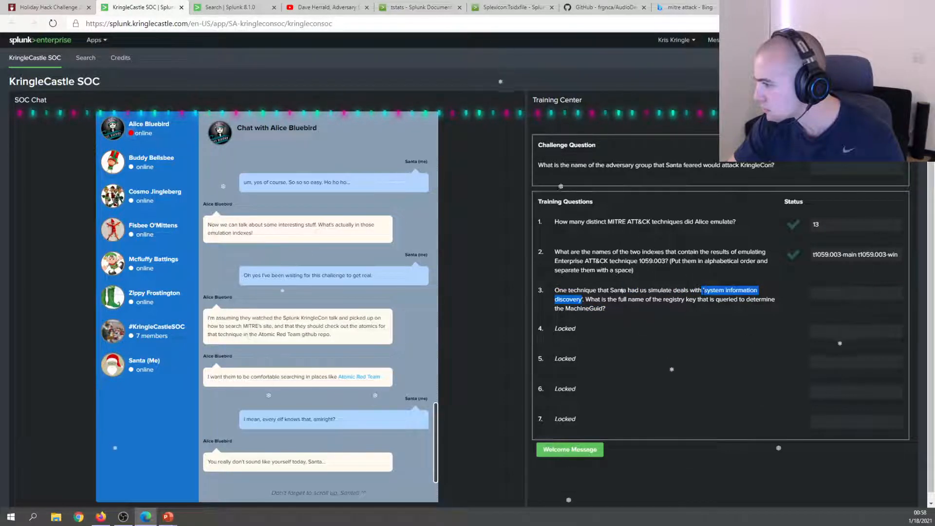
click(598, 263)
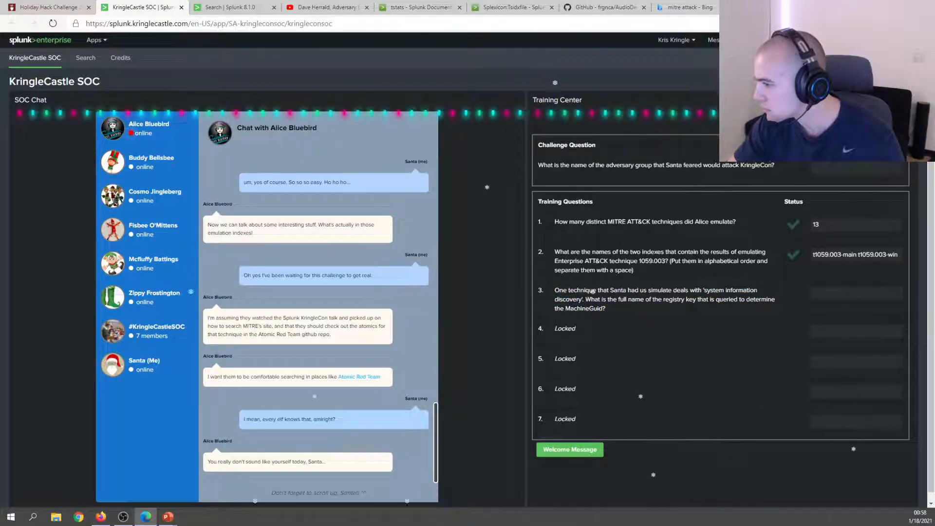
drag(583, 299, 705, 291)
right_click(712, 293)
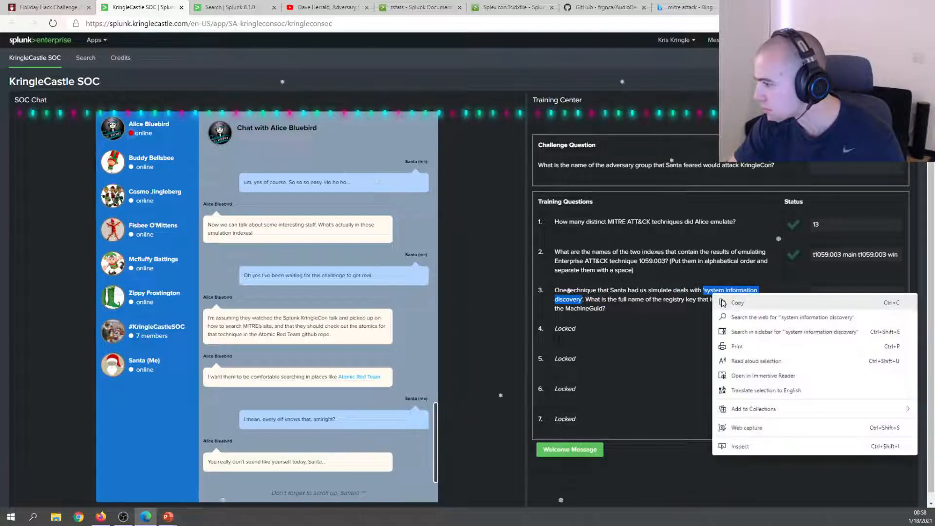
click(734, 304)
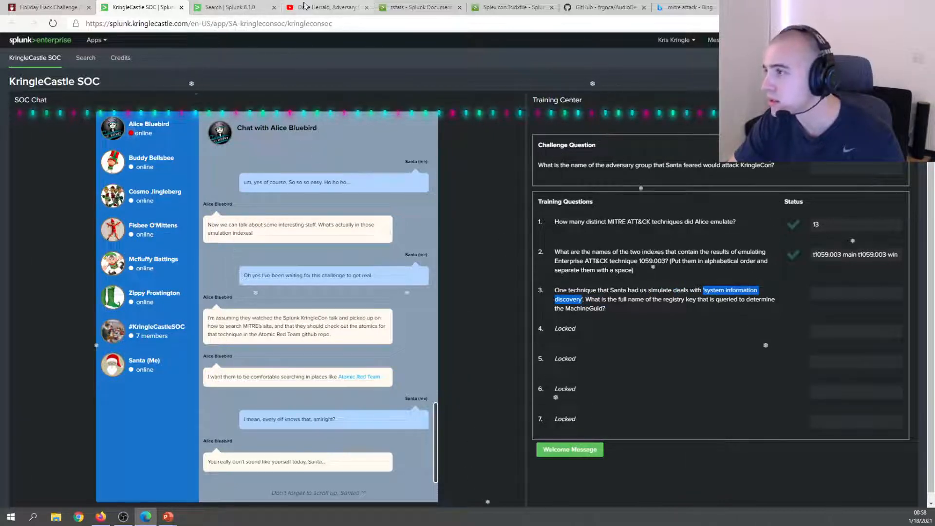
Search MITRE ATT&CK for 'system information discovery' and open the T1082 technique page.
click(683, 7)
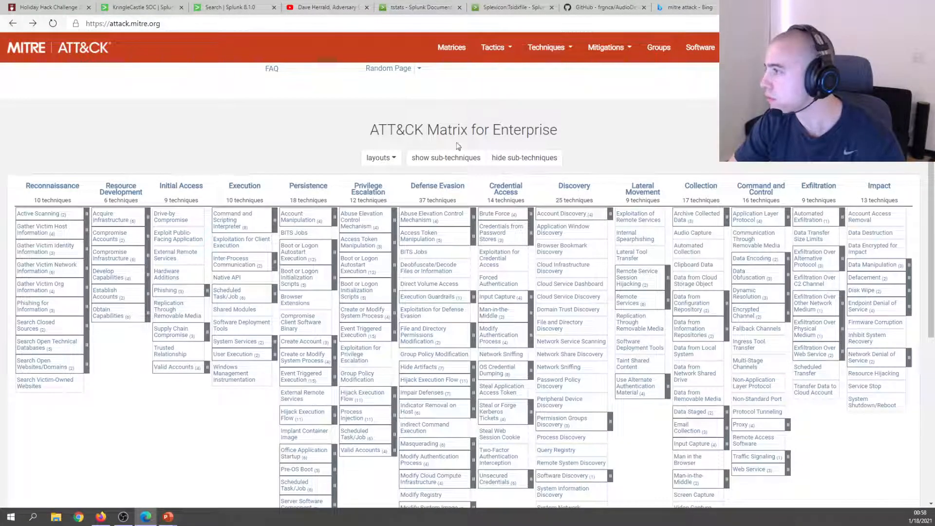
click(900, 48)
key(ctrl+v)
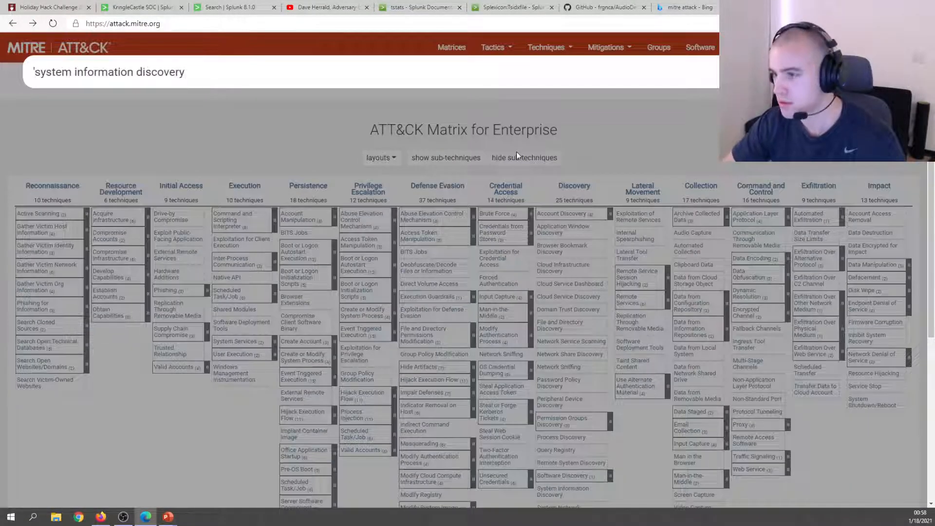
click(34, 73)
key(BackSpace)
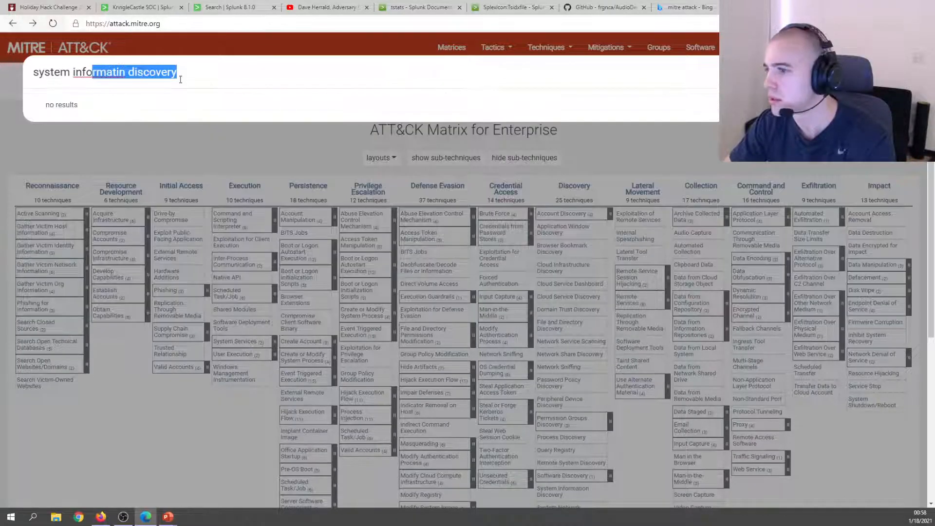
click(64, 75)
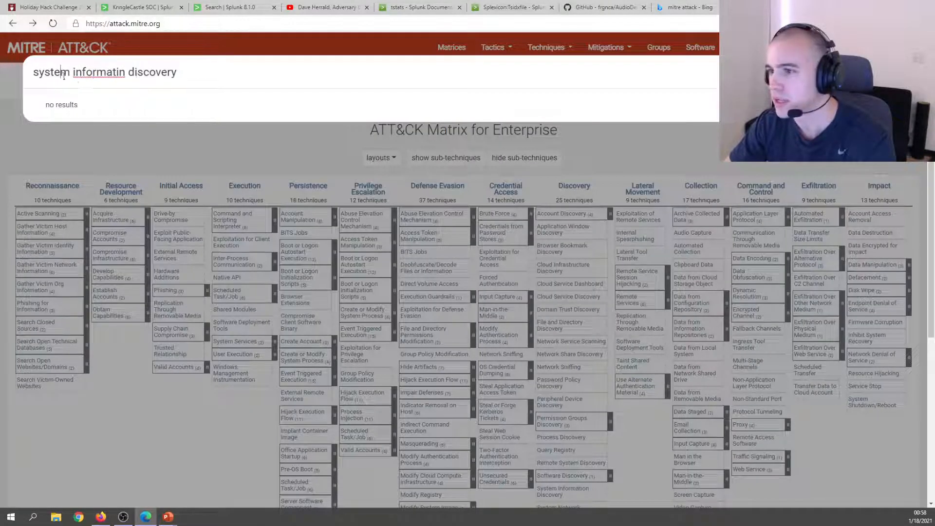
click(120, 72)
text(o)
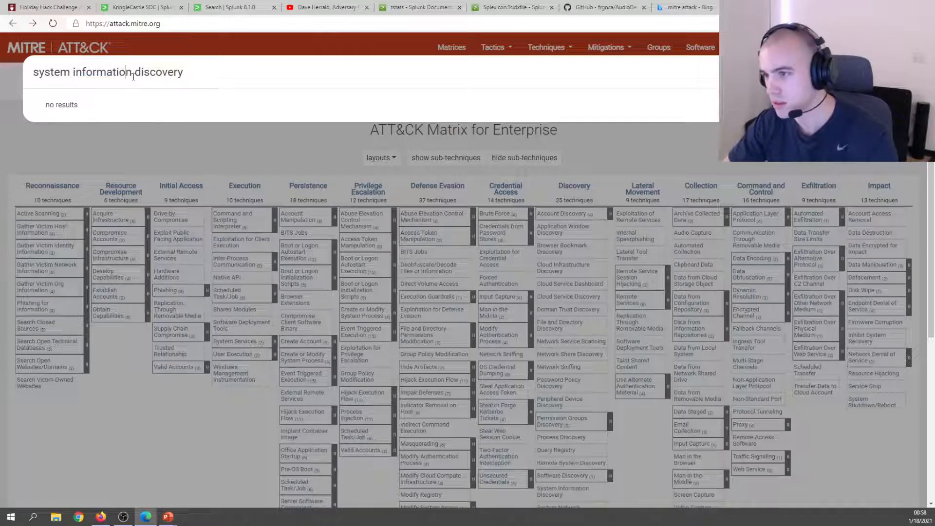
click(155, 104)
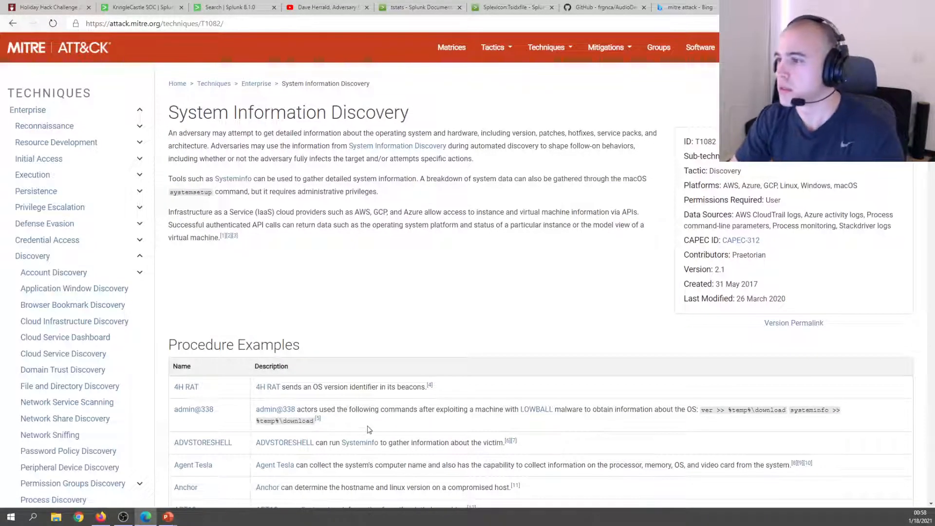
Find 'Machine' on the T1082 page and read its description.
key(ctrl+f)
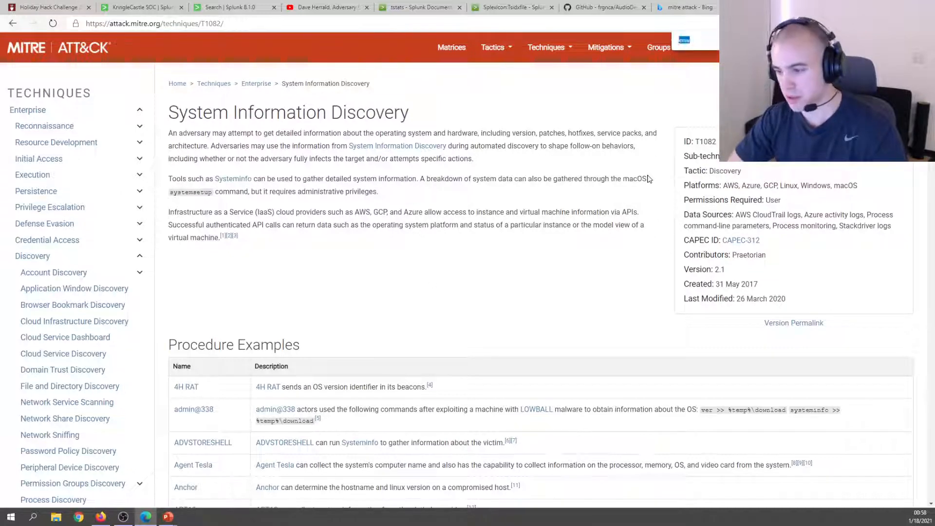
text(MachienGUI)
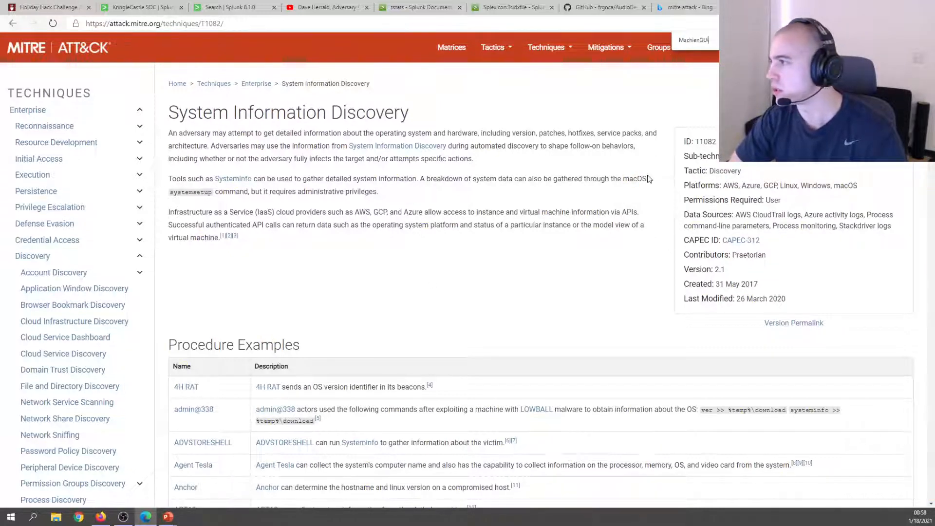
key(BackSpace)
key(BackSpace)
key(BackSpace)
key(BackSpace)
key(BackSpace)
text(neGui)
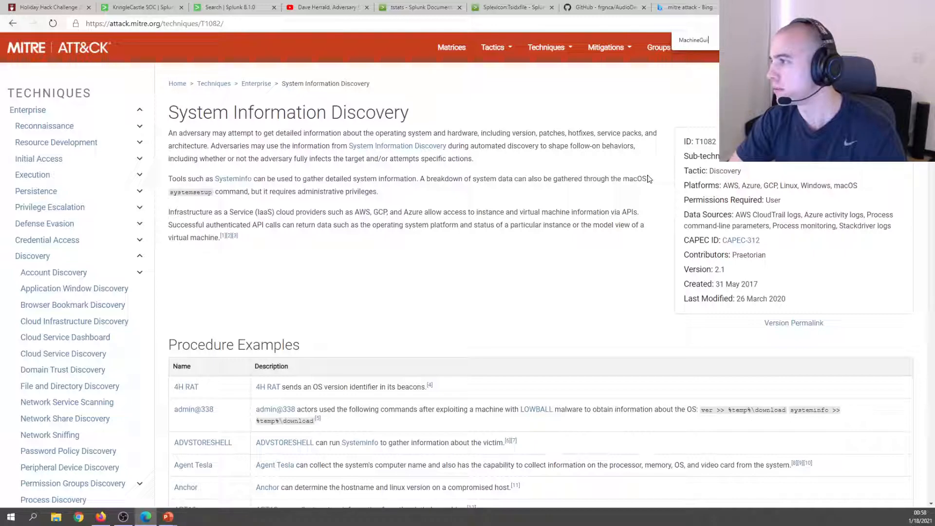
key(BackSpace)
scroll(331, 284, down, 3)
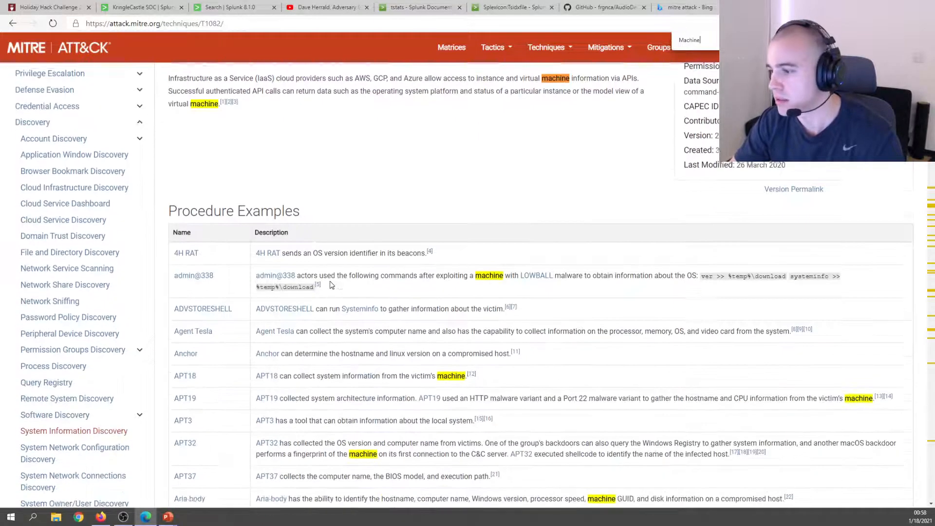
scroll(332, 285, down, 15)
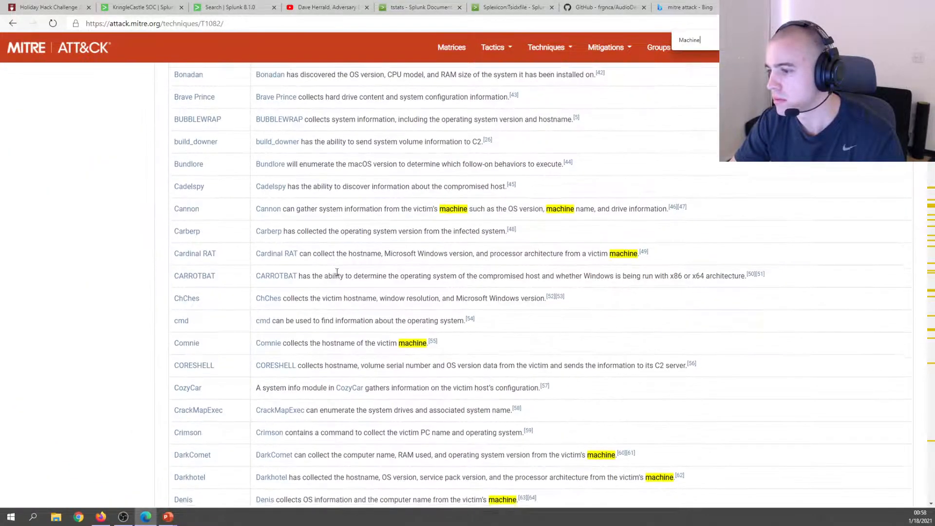
scroll(336, 275, up, 17)
scroll(336, 275, down, 4)
scroll(336, 275, up, 4)
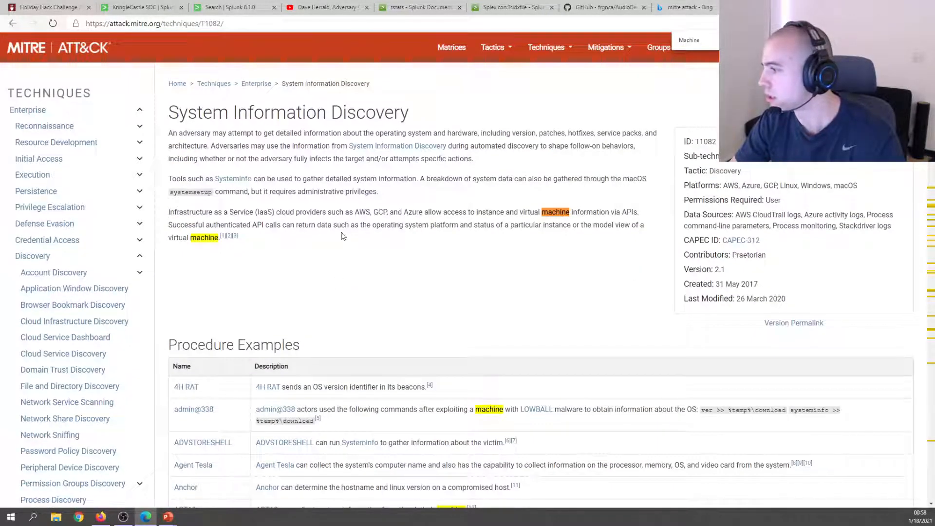
triple_click(268, 143)
click(318, 175)
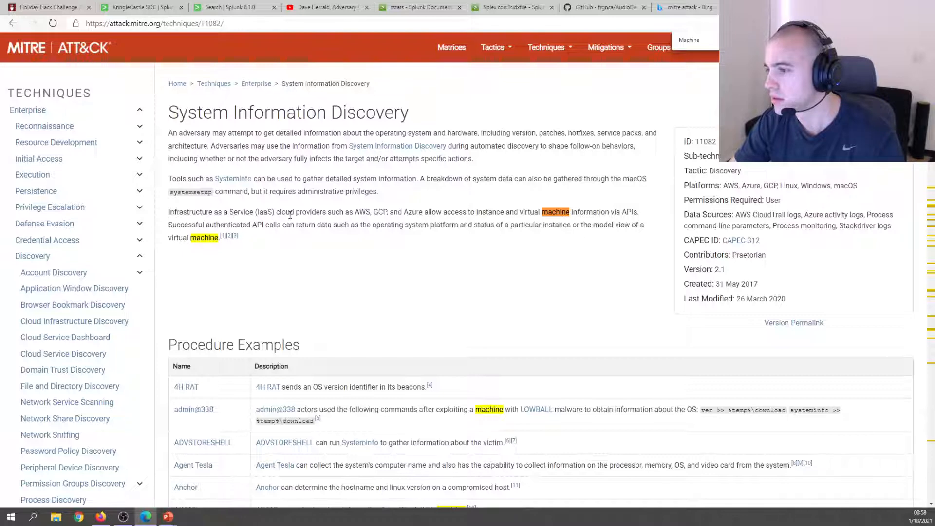
scroll(403, 240, down, 3)
click(142, 7)
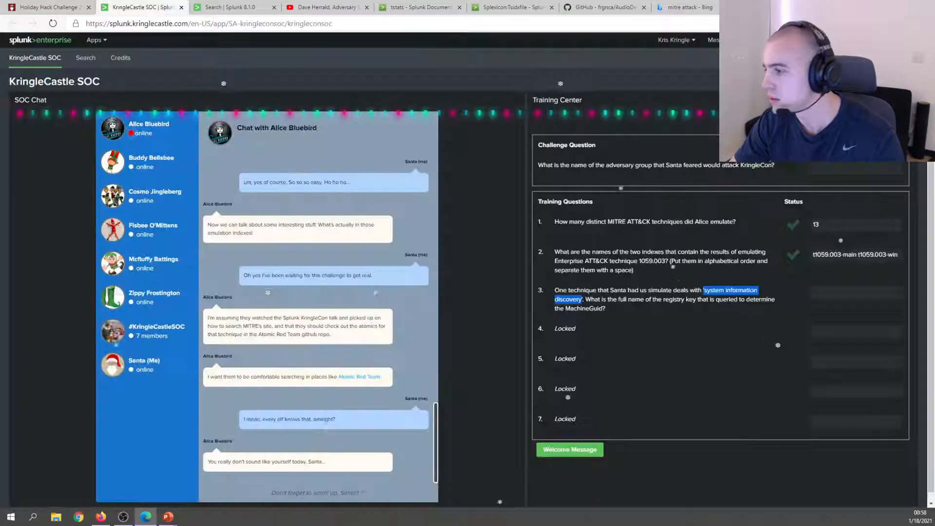
Run a MITRE ATT&CK site search for MachineGuid, which returns no results.
drag(554, 290, 617, 312)
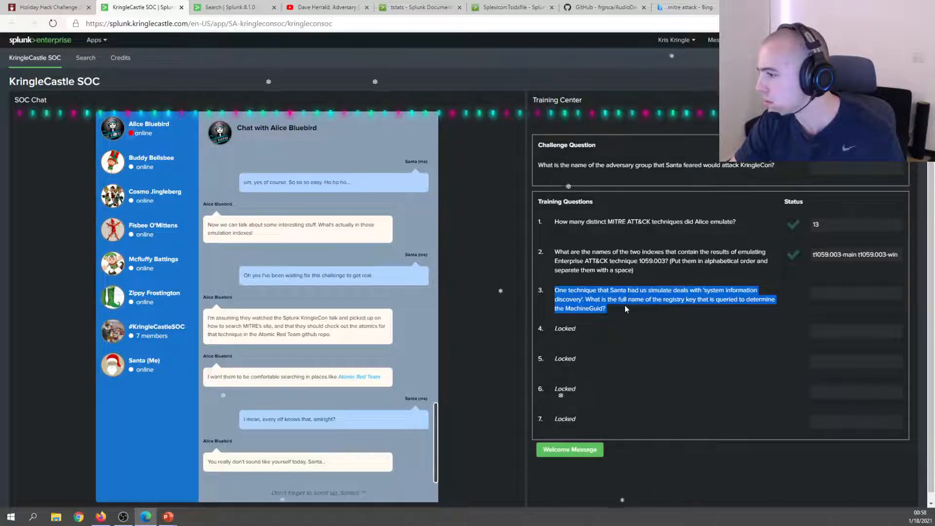
click(624, 305)
click(779, 7)
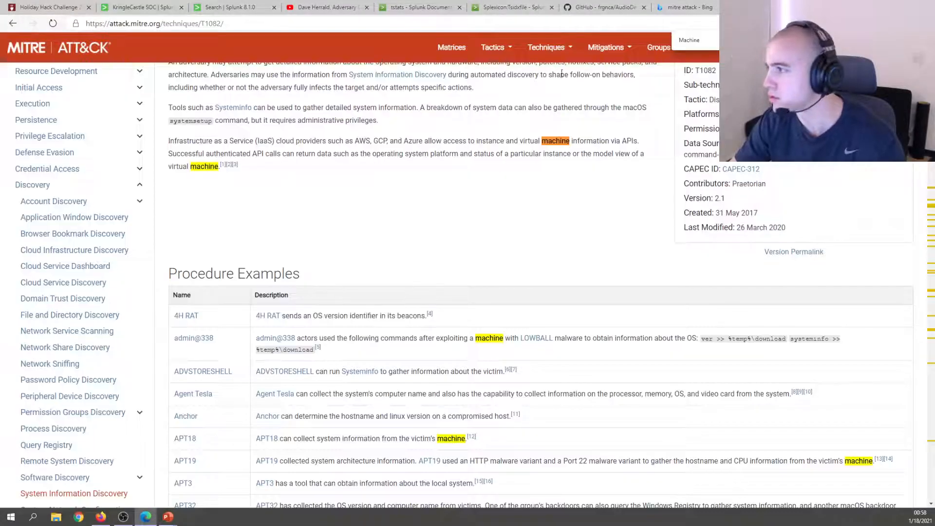
click(897, 47)
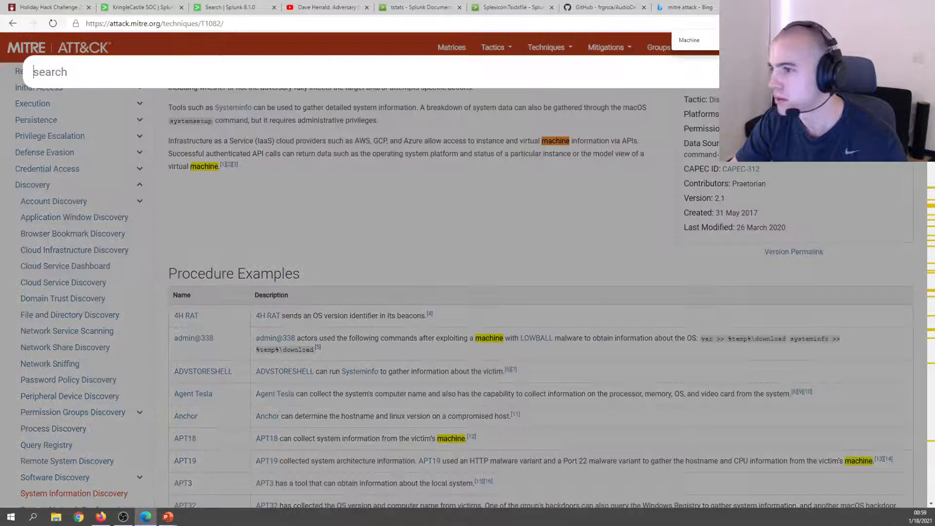
text(MachineGuid)
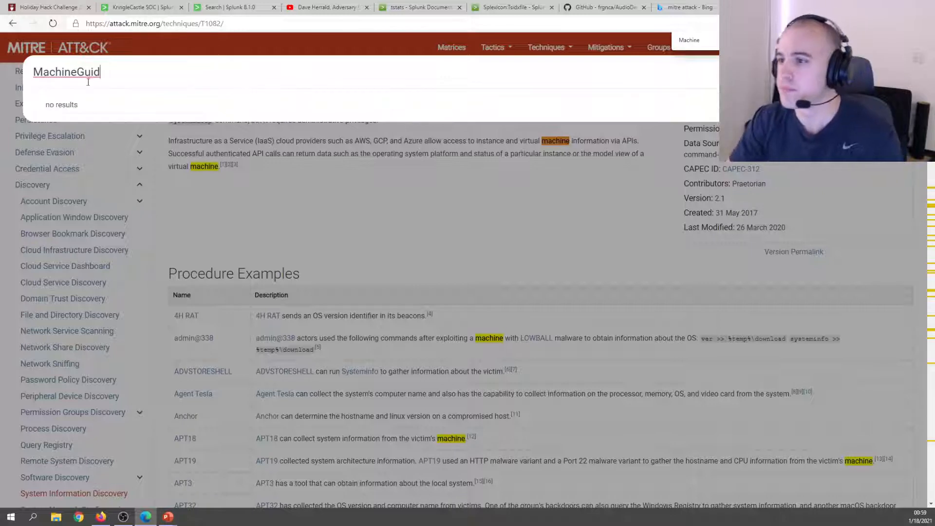
key(alt+Tab)
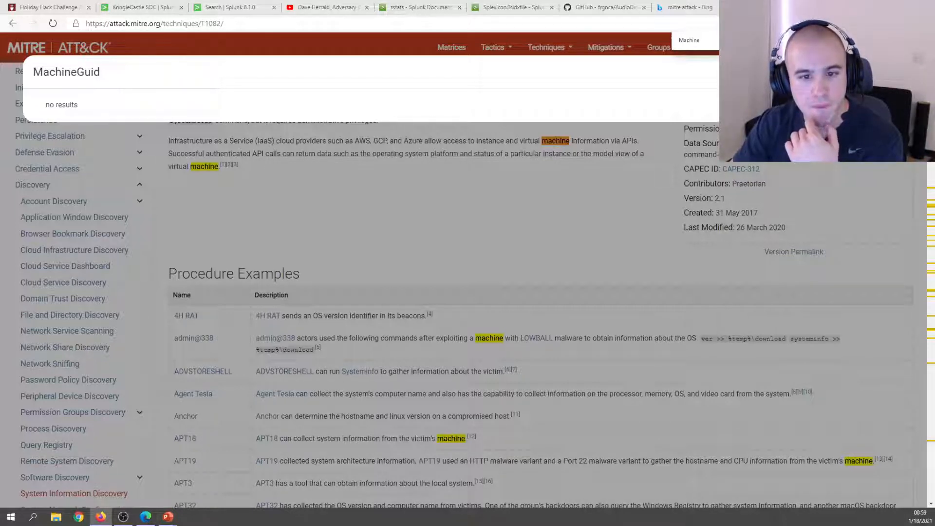
click(141, 7)
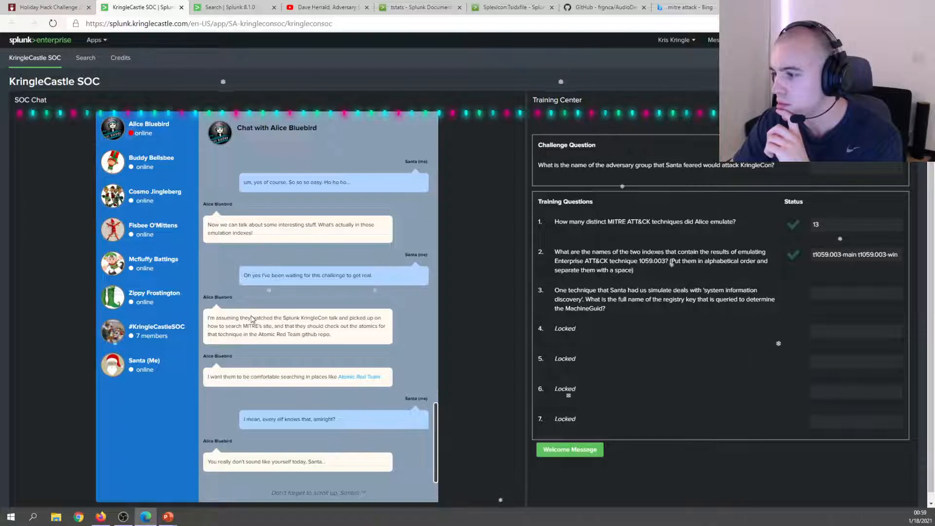
Scroll back through the SOC chat to reread the hints about emulation indexes.
scroll(250, 314, up, 3)
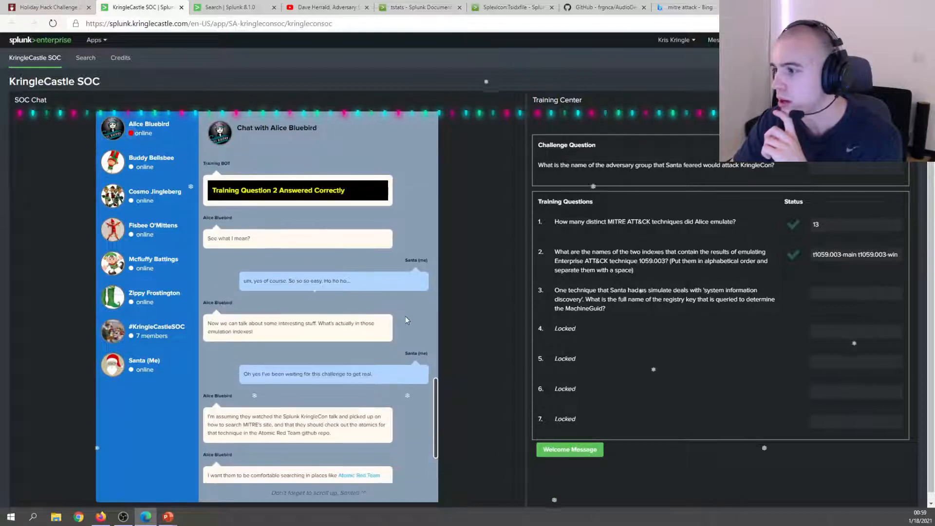
scroll(270, 303, up, 3)
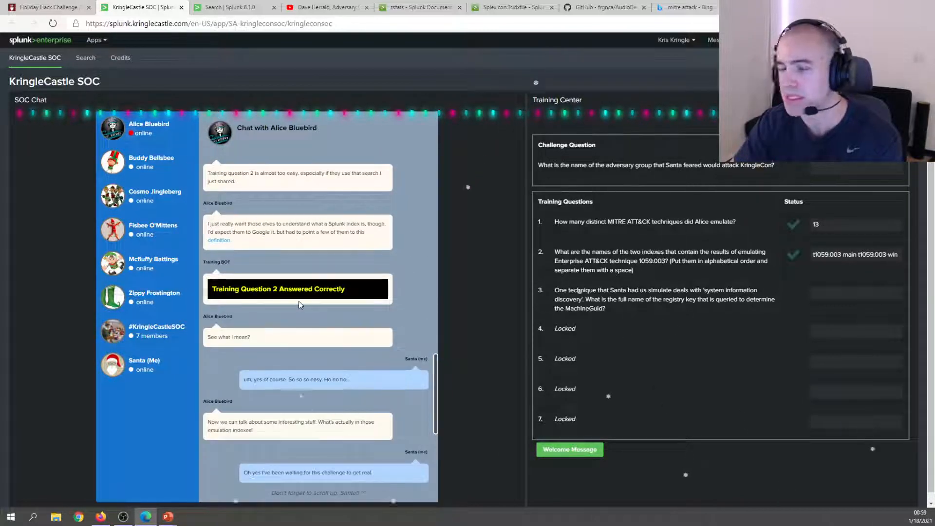
scroll(255, 255, down, 1)
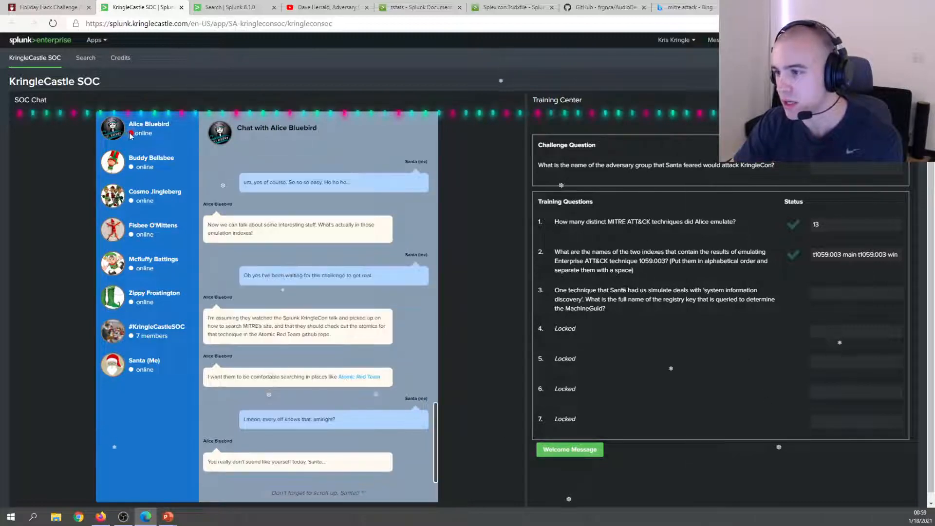
scroll(280, 276, up, 3)
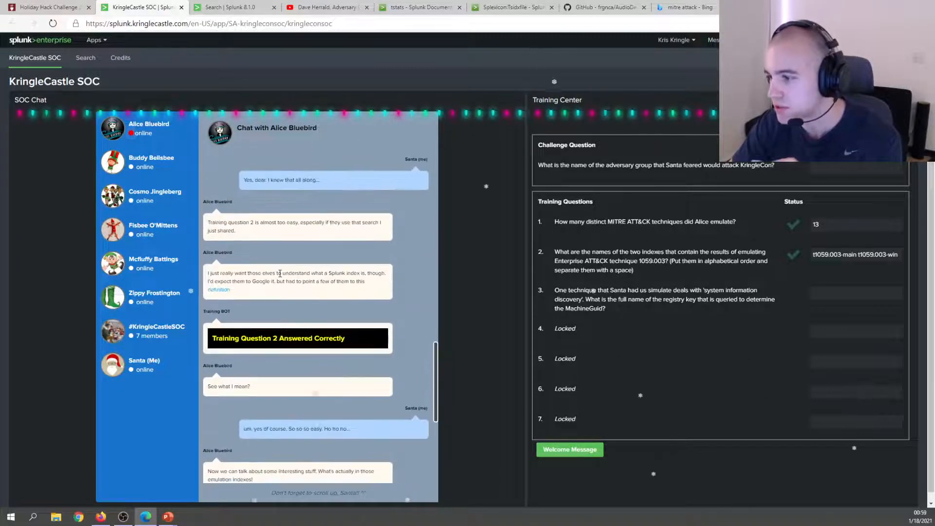
scroll(279, 277, up, 2)
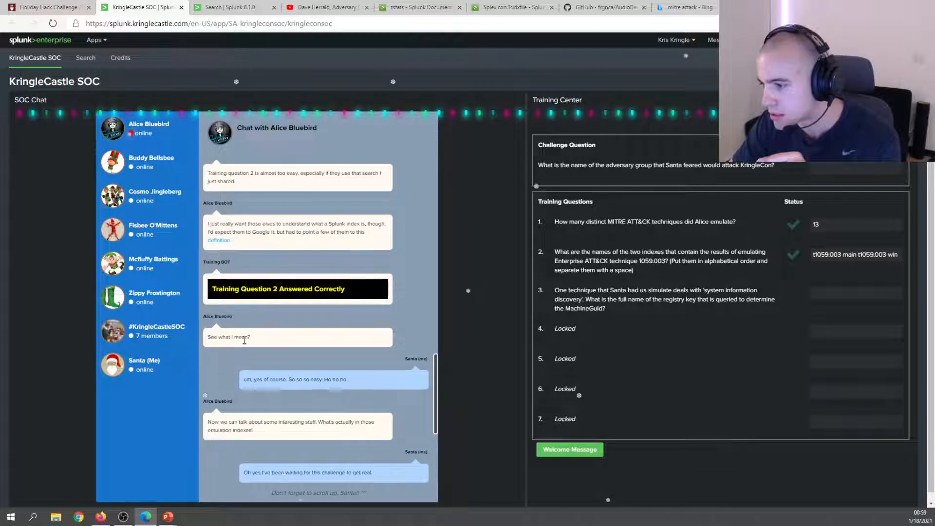
scroll(290, 260, up, 4)
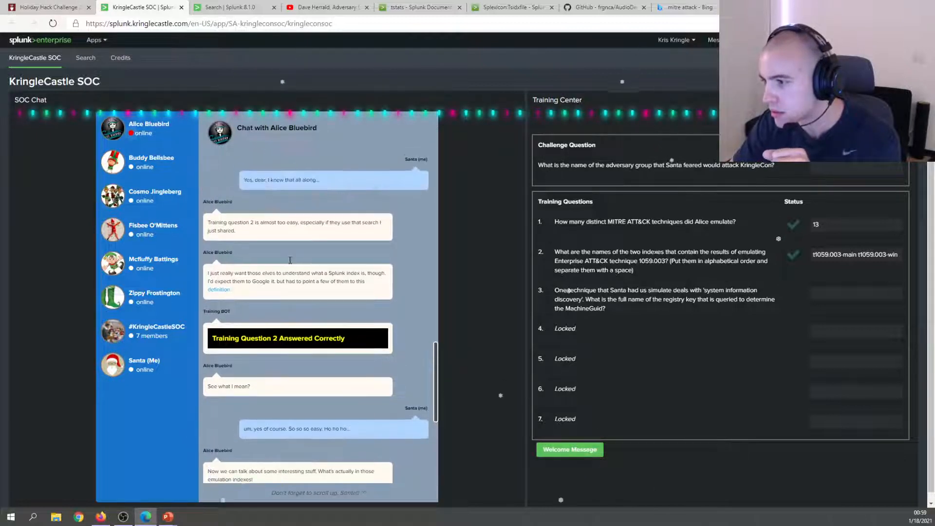
scroll(290, 260, up, 2)
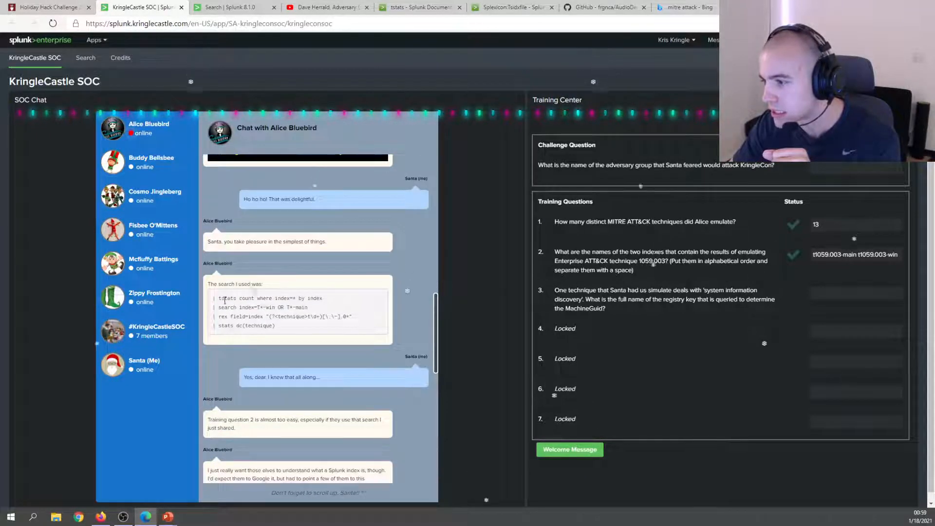
mouse_move(224, 298)
mouse_down()
mouse_move(315, 335)
mouse_move(210, 302)
mouse_up()
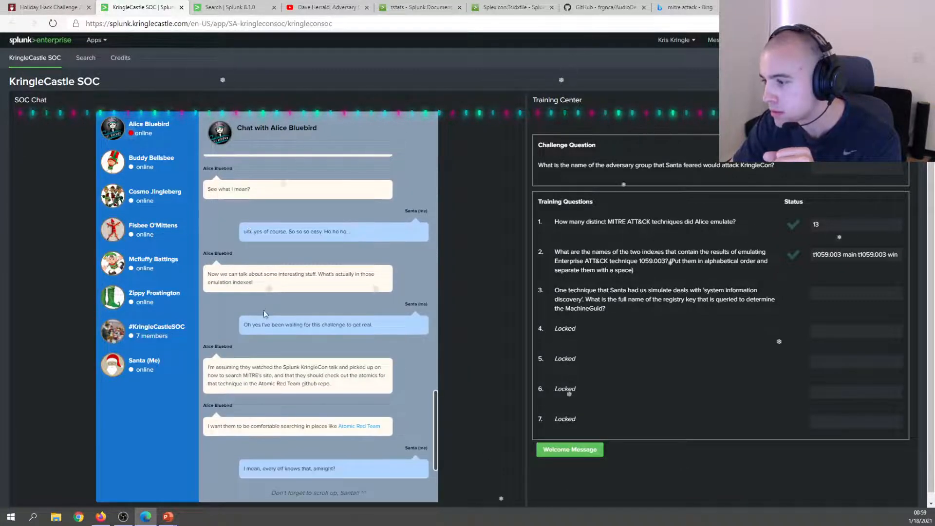
drag(270, 273, 380, 283)
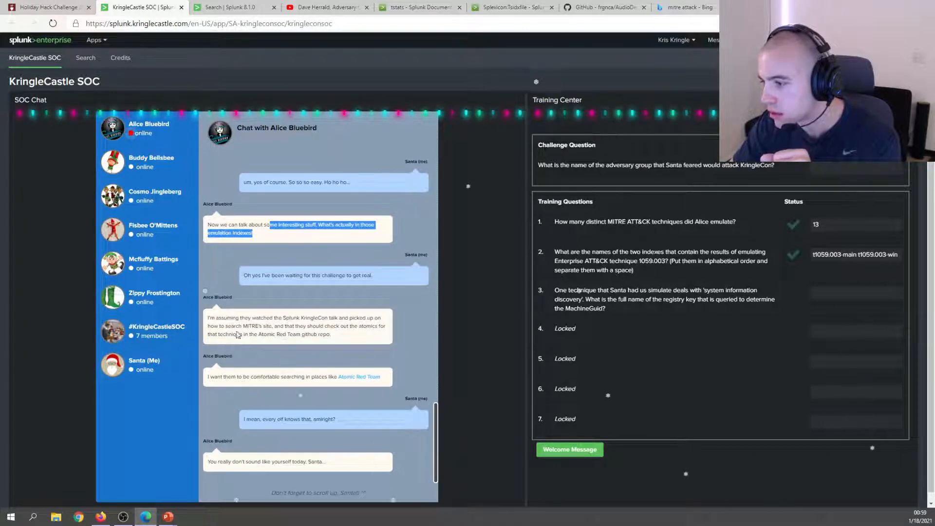
drag(236, 334, 331, 334)
scroll(285, 349, down, 1)
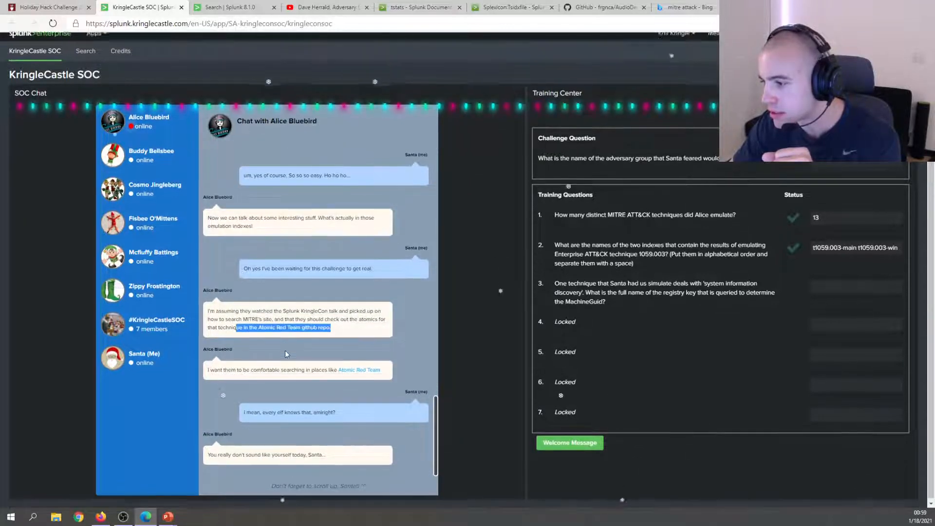
Open Alice's Atomic Red Team link in a new tab and view the repository.
right_click(375, 376)
click(385, 379)
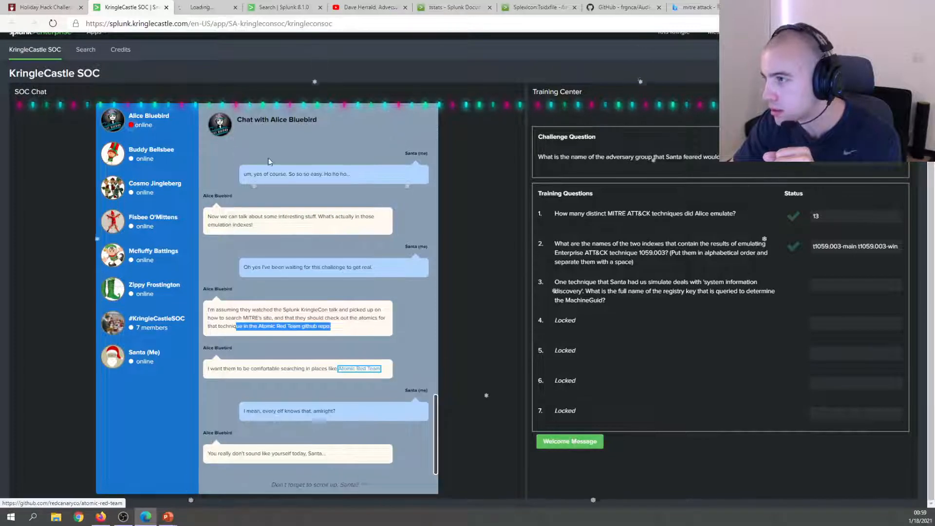
click(229, 8)
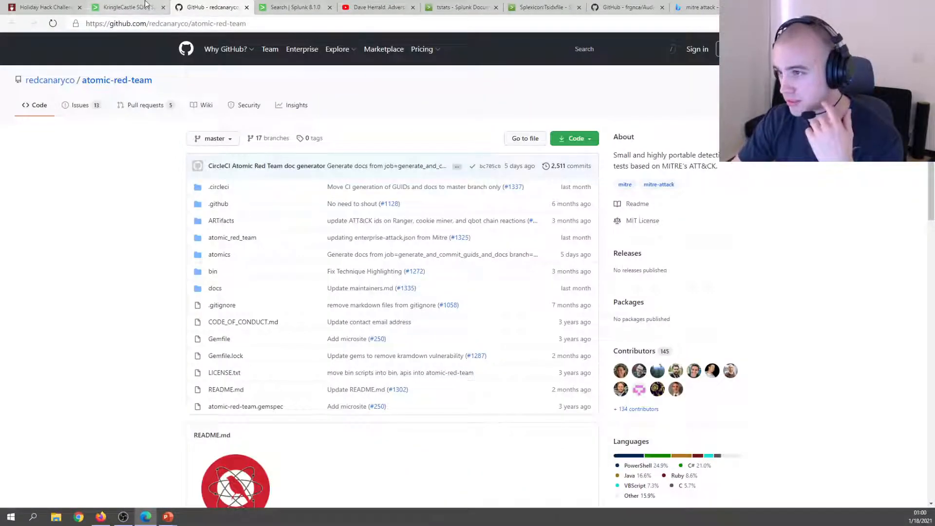
Copy technique ID T1082 from the MITRE System Information Discovery page.
click(146, 7)
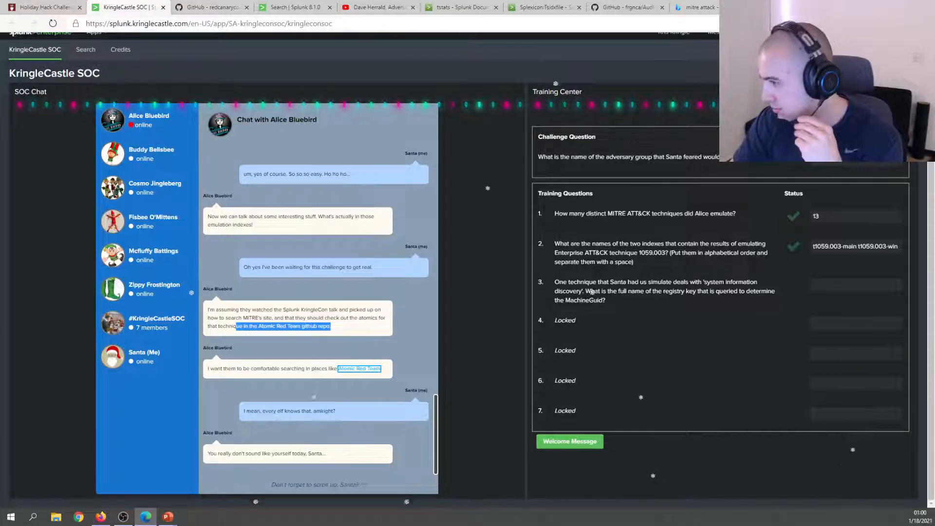
drag(639, 282, 724, 283)
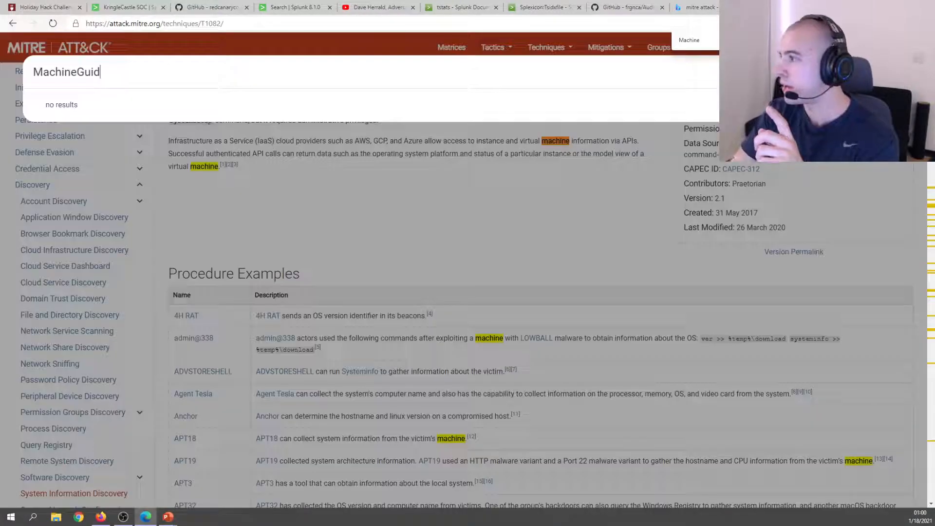
click(375, 221)
scroll(374, 214, up, 2)
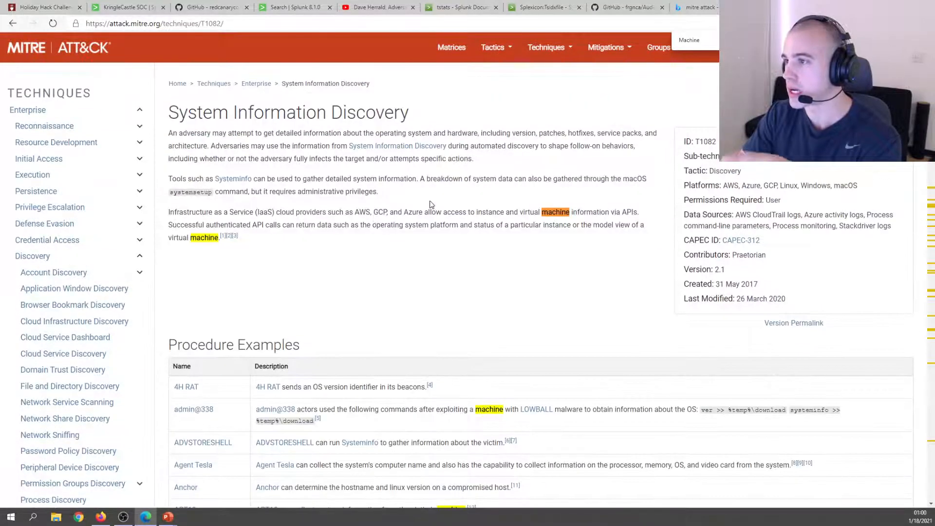
click(212, 15)
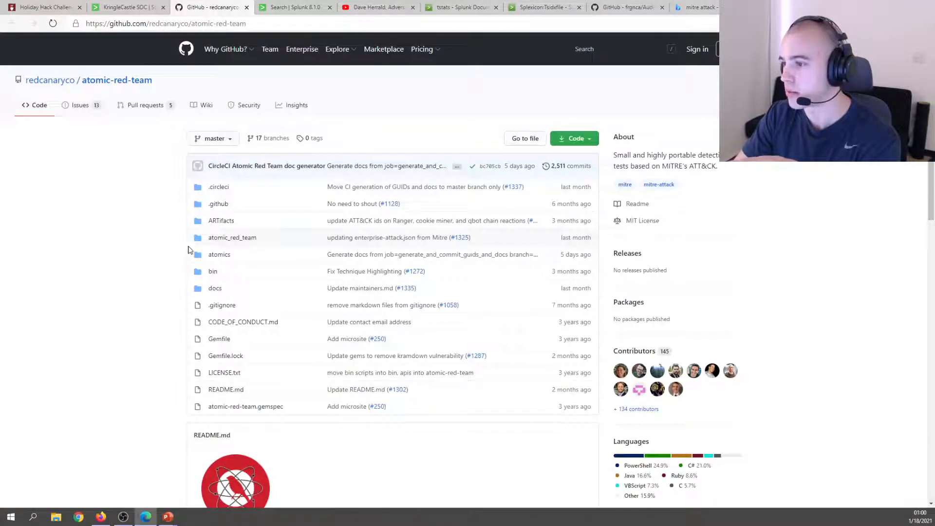
click(784, 7)
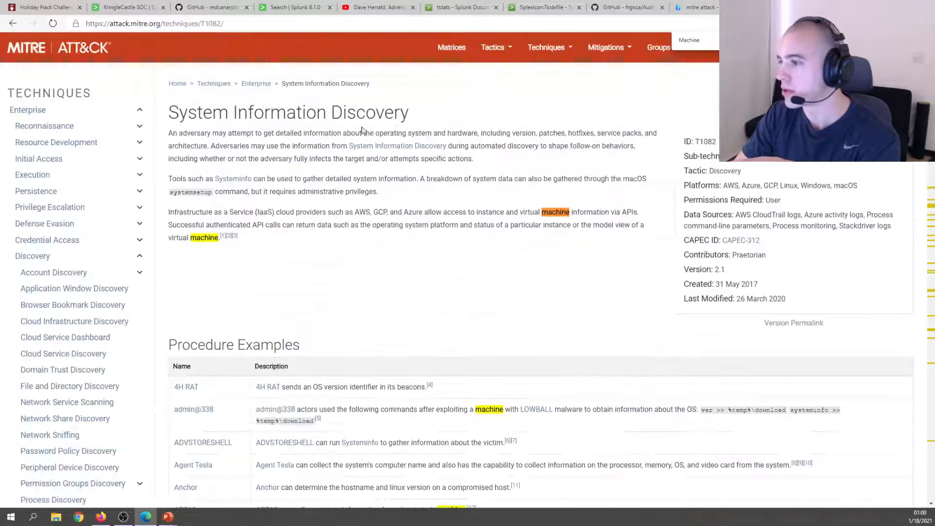
right_click(705, 141)
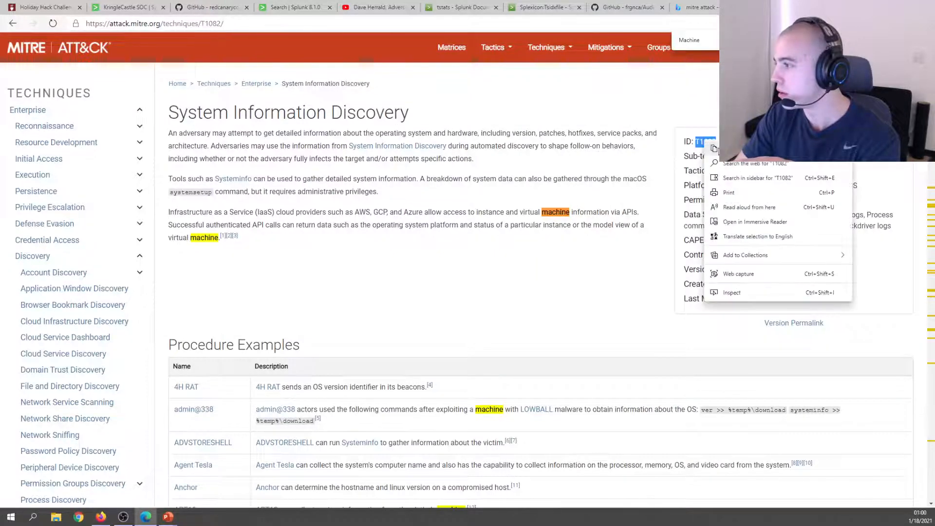
click(730, 148)
click(212, 7)
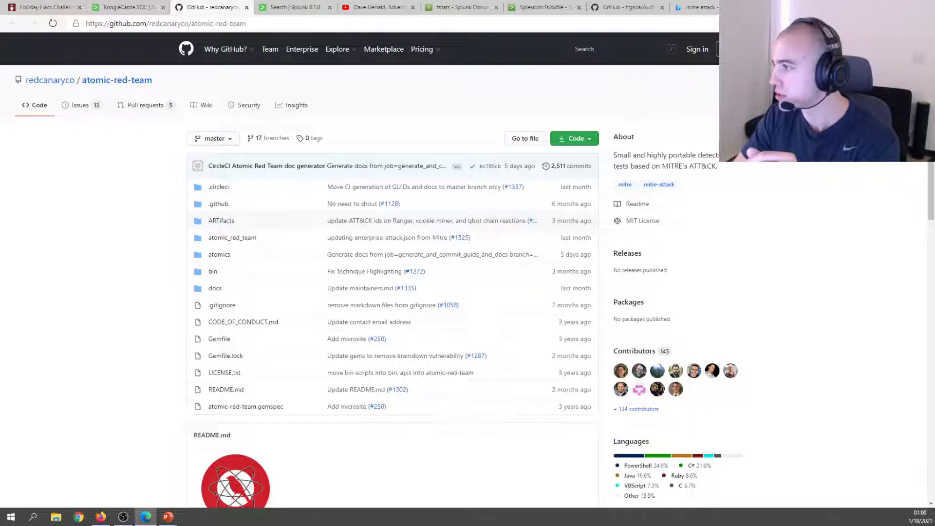
Search the atomic-red-team repository for T1082 and open atomics/T1082/T1082.md.
click(629, 47)
text(T1082)
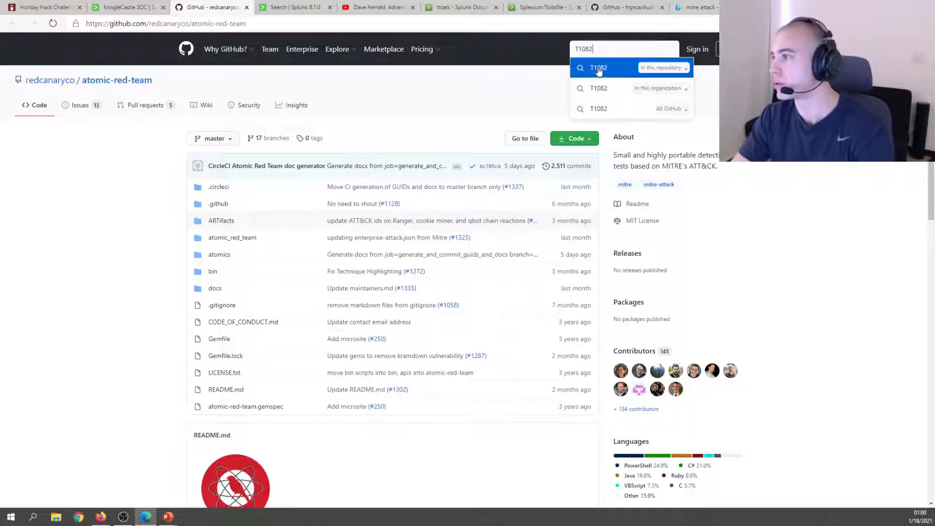
click(635, 68)
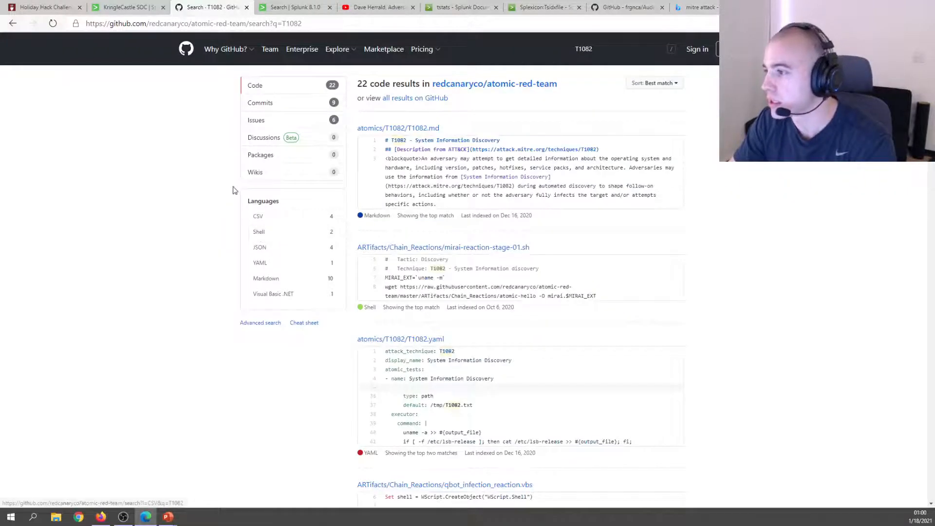
click(417, 128)
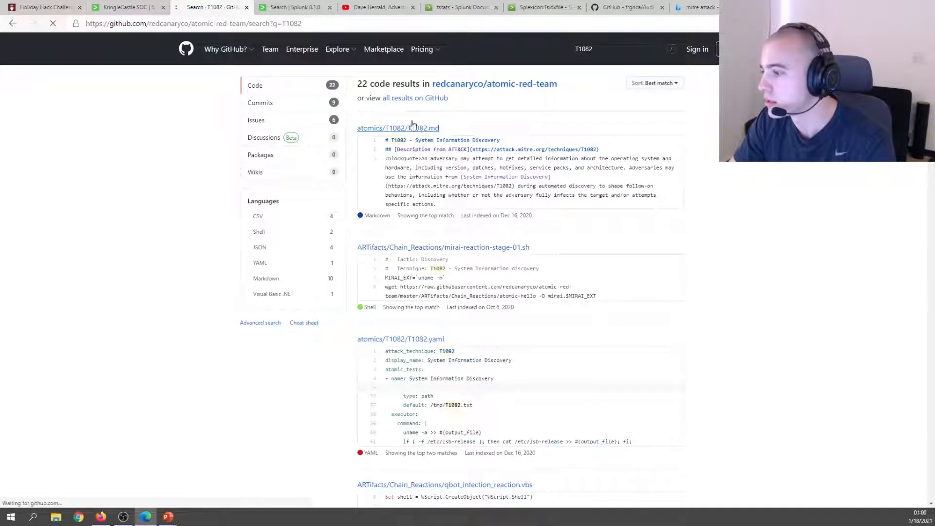
scroll(324, 214, down, 5)
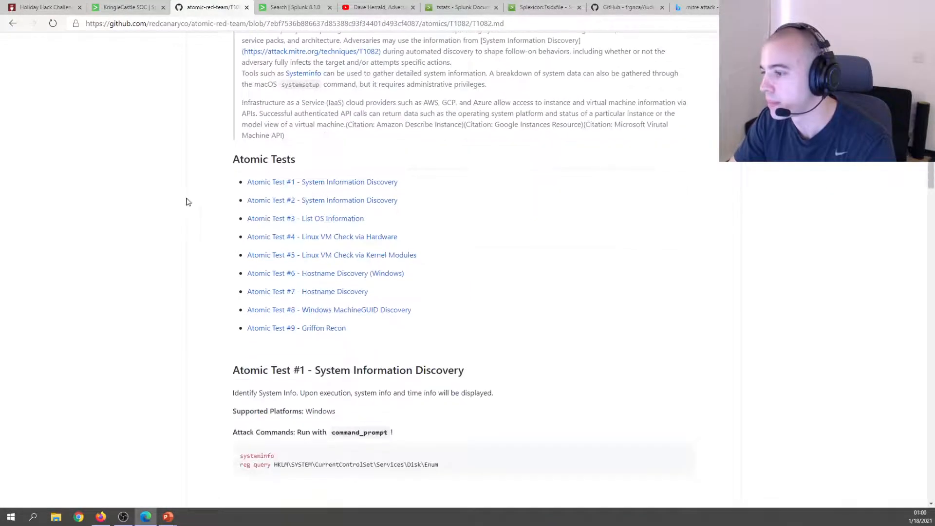
Find the MachineGUID test and copy its key path HKEY_LOCAL_MACHINE\SOFTWARE\Microsoft\Cryptography.
key(ctrl+f)
text(Mach)
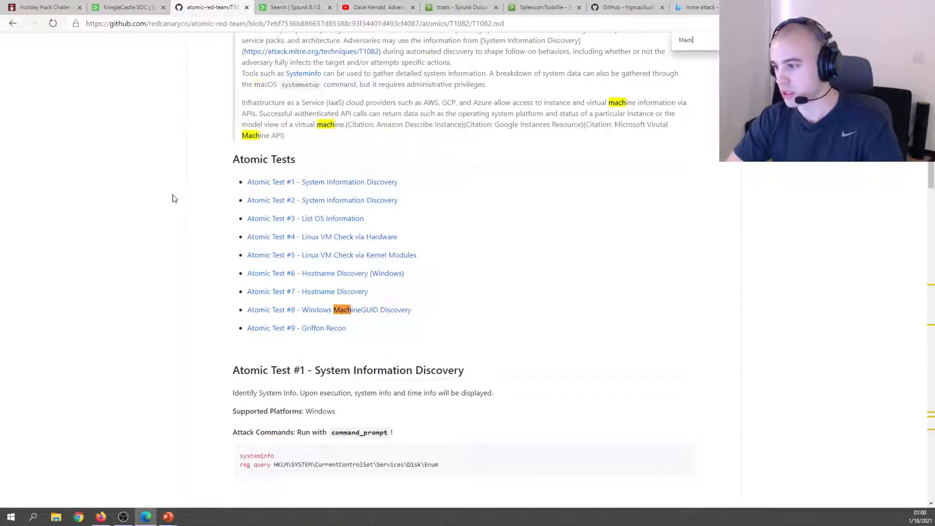
text(ineGUID)
key(Return)
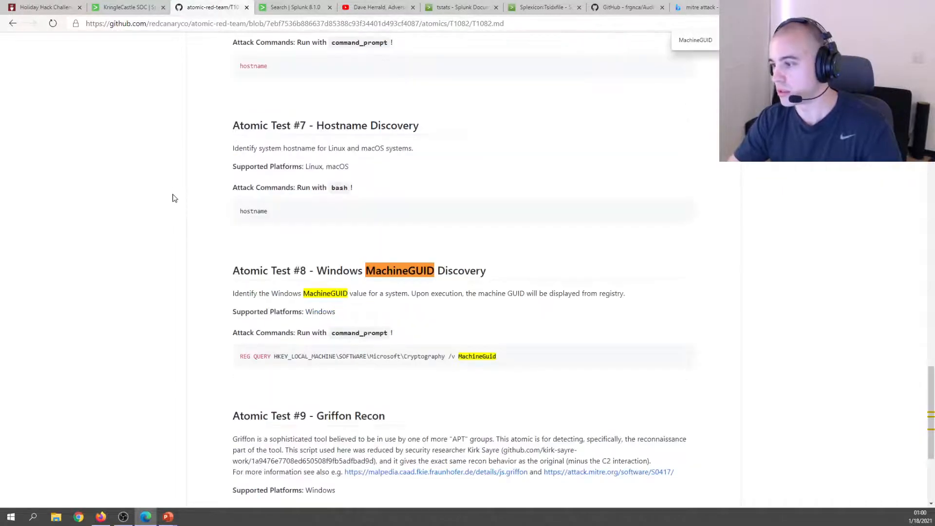
scroll(487, 157, down, 1)
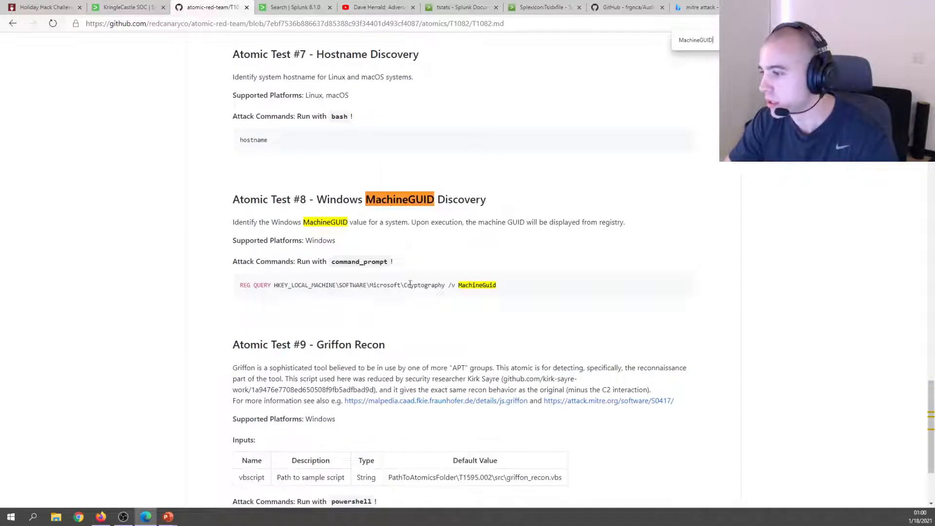
drag(437, 286, 274, 285)
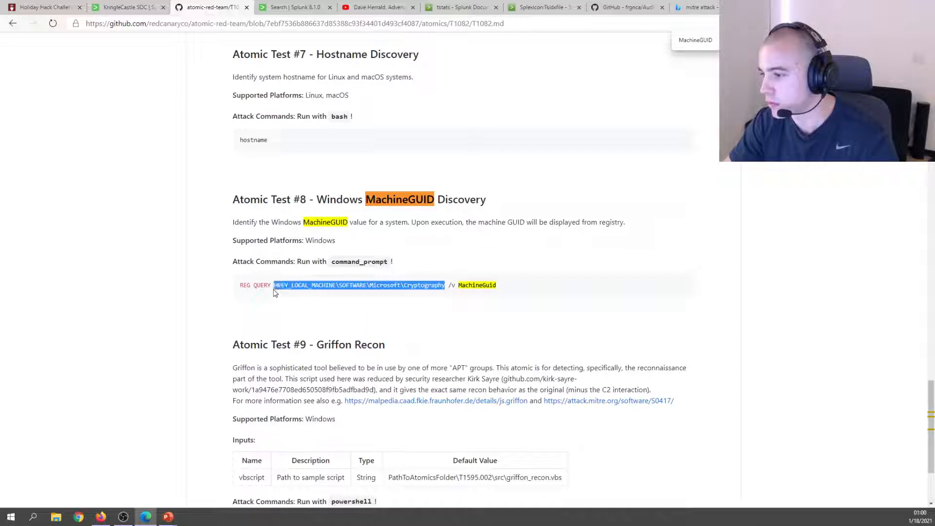
right_click(279, 284)
click(297, 291)
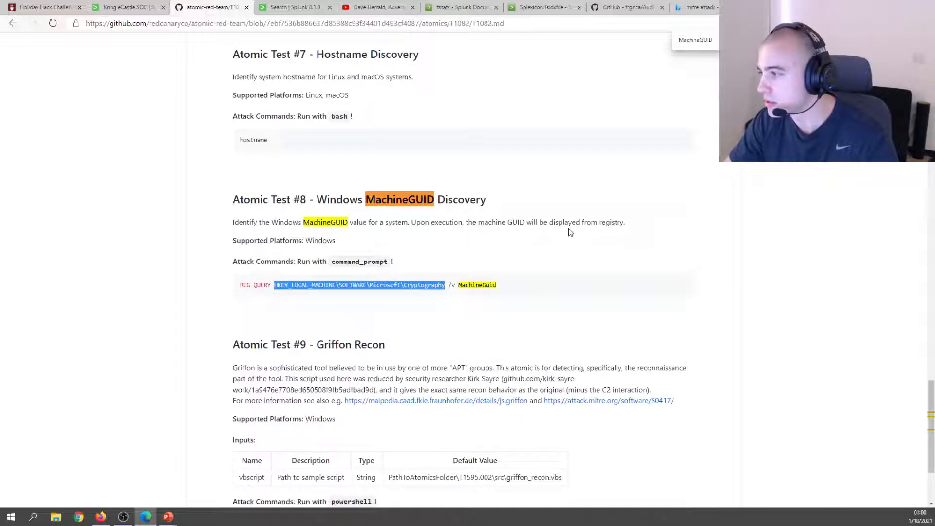
click(106, 17)
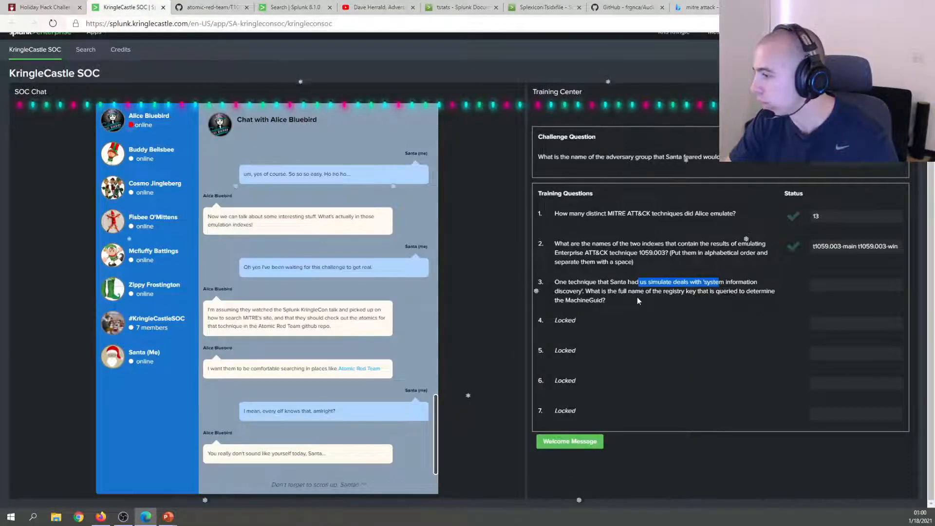
Submit the pasted Cryptography registry key path as question 3's answer.
click(832, 285)
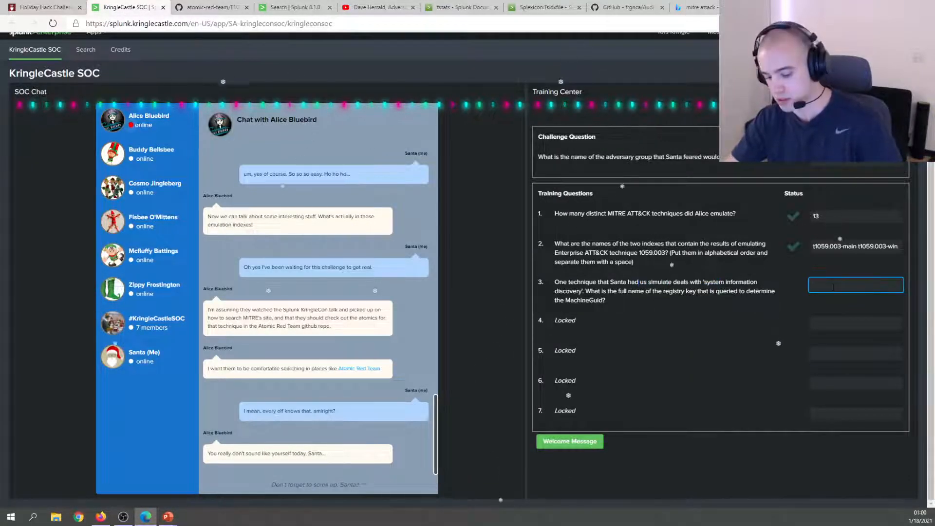
key(ctrl+v)
key(Return)
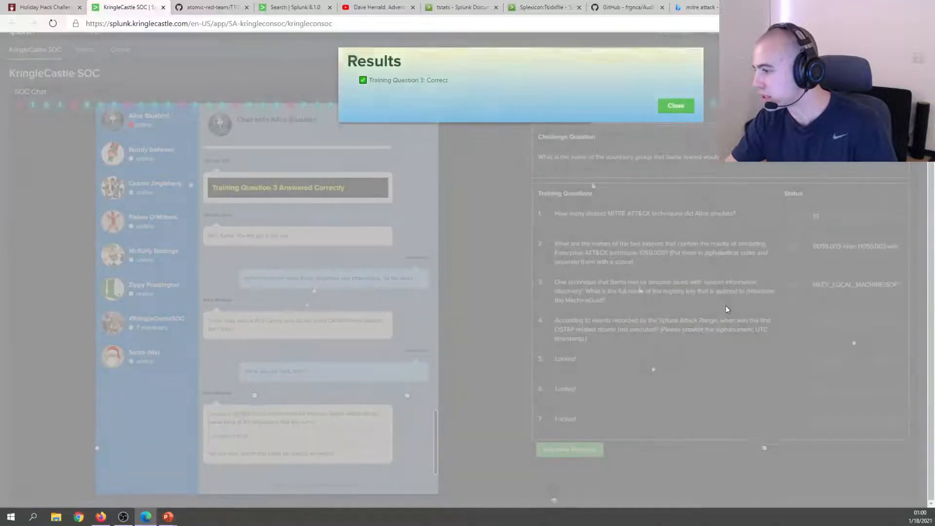
click(675, 109)
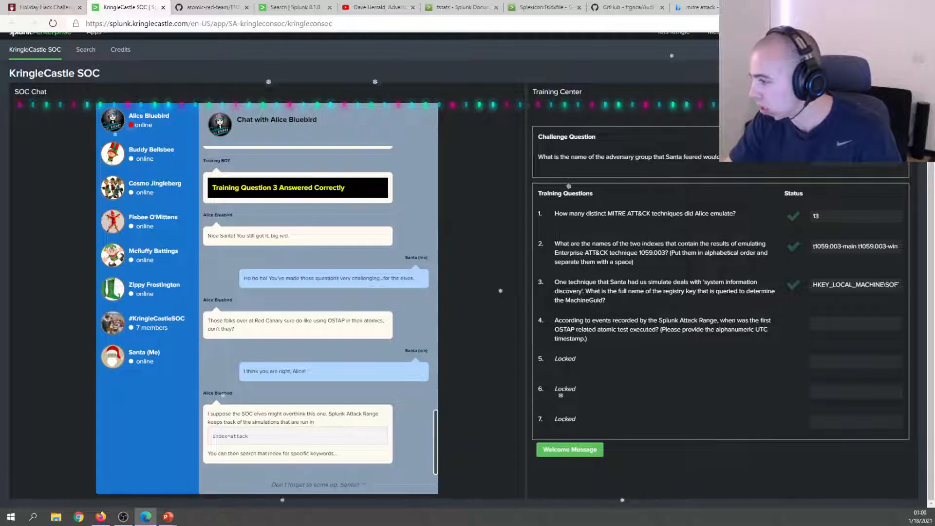
Read question 4 and copy the index=attack hint from the chat.
drag(594, 321, 677, 331)
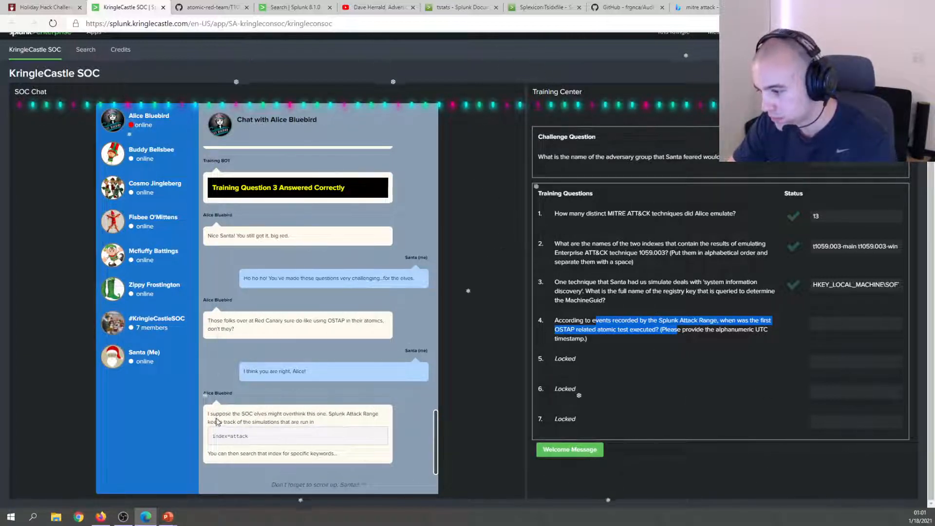
click(294, 419)
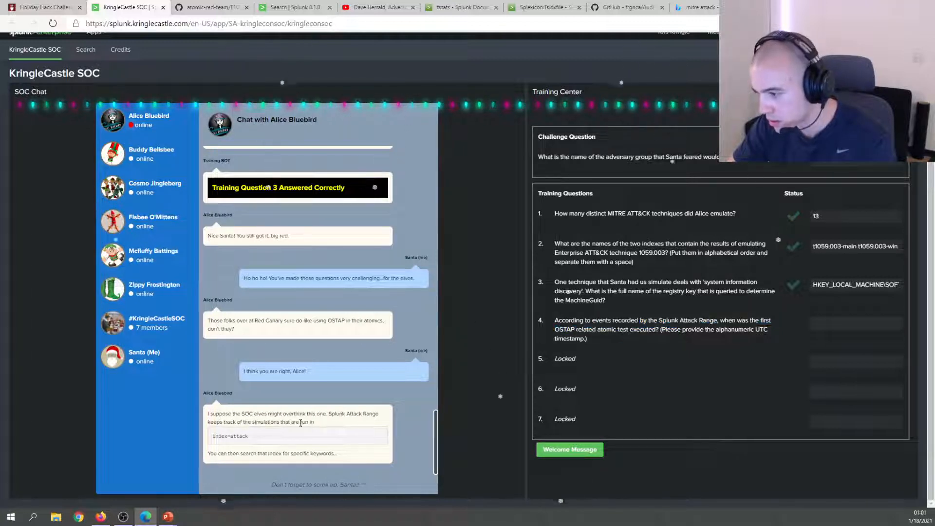
drag(331, 413, 394, 416)
click(228, 422)
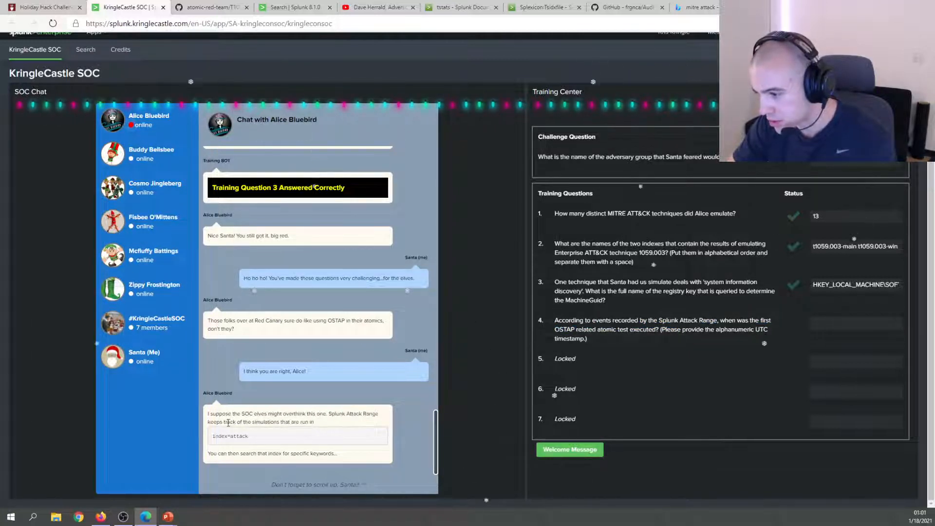
drag(224, 422, 317, 424)
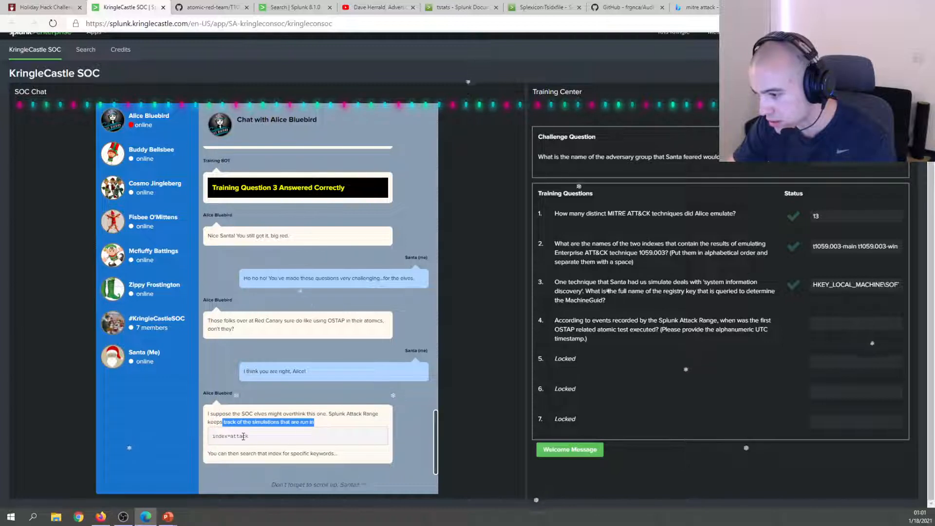
double_click(243, 437)
triple_click(243, 437)
right_click(243, 436)
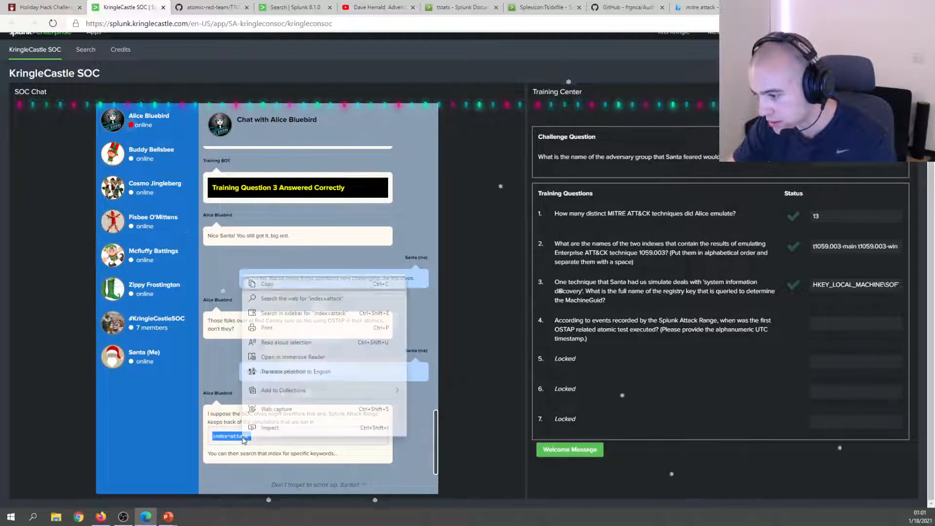
click(272, 282)
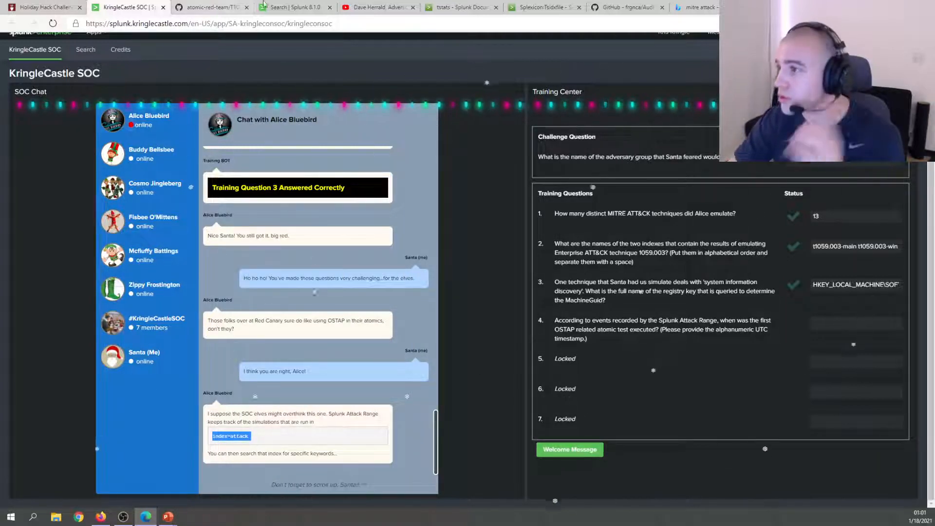
Run the Splunk search index=attack OSTAP and reread question 4.
click(292, 7)
scroll(122, 110, up, 2)
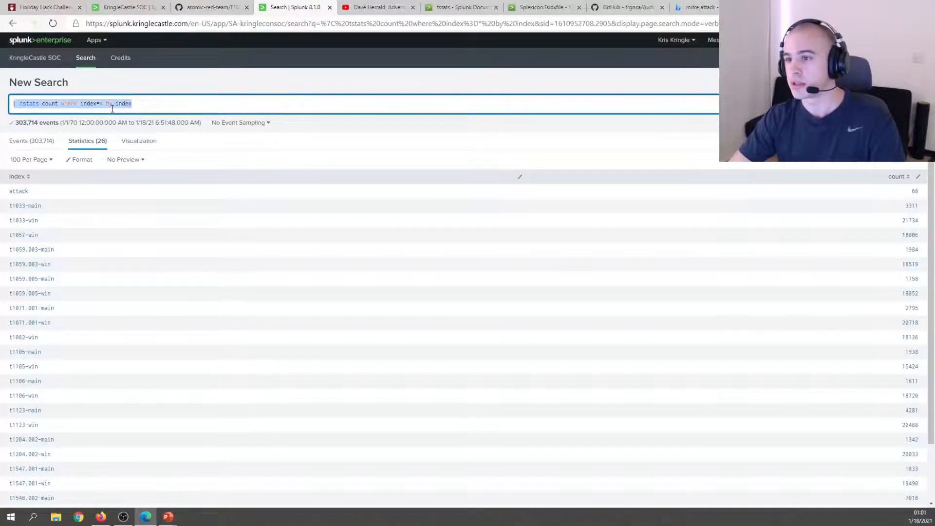
text(index=attack OSTAP)
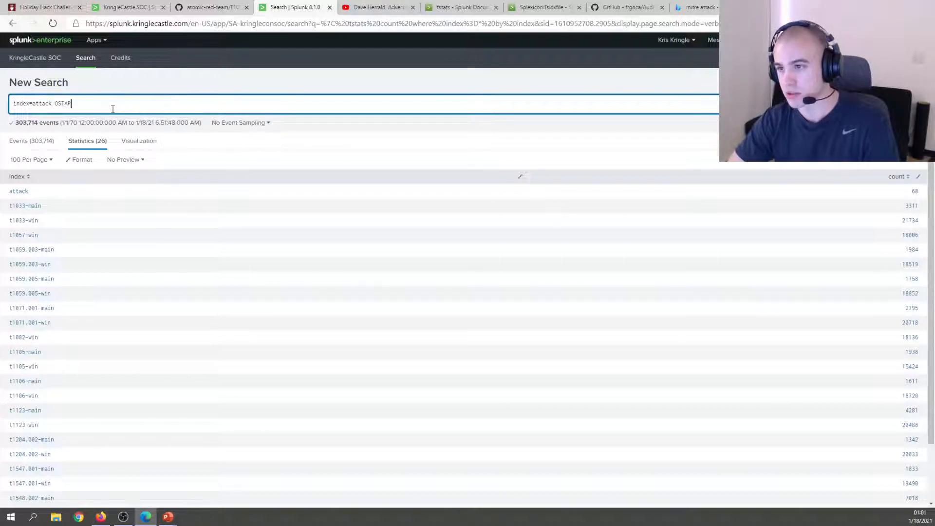
key(Return)
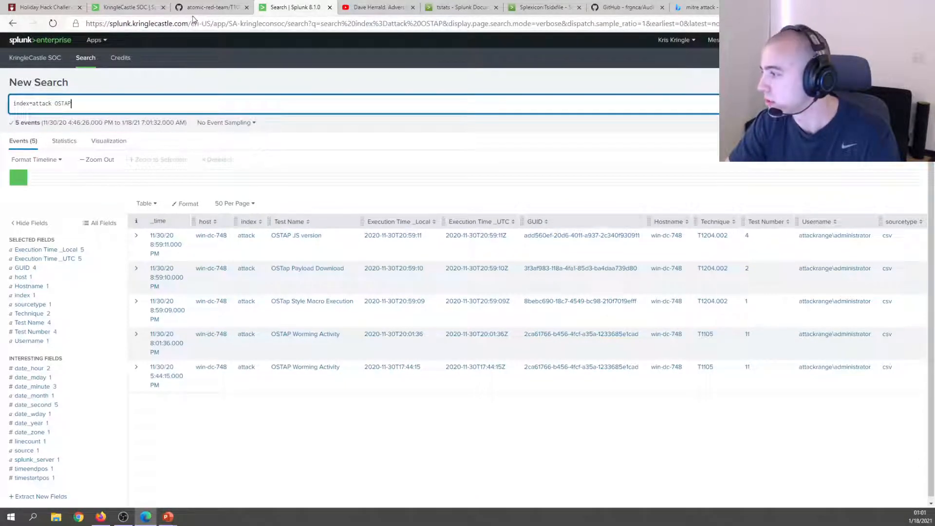
click(134, 13)
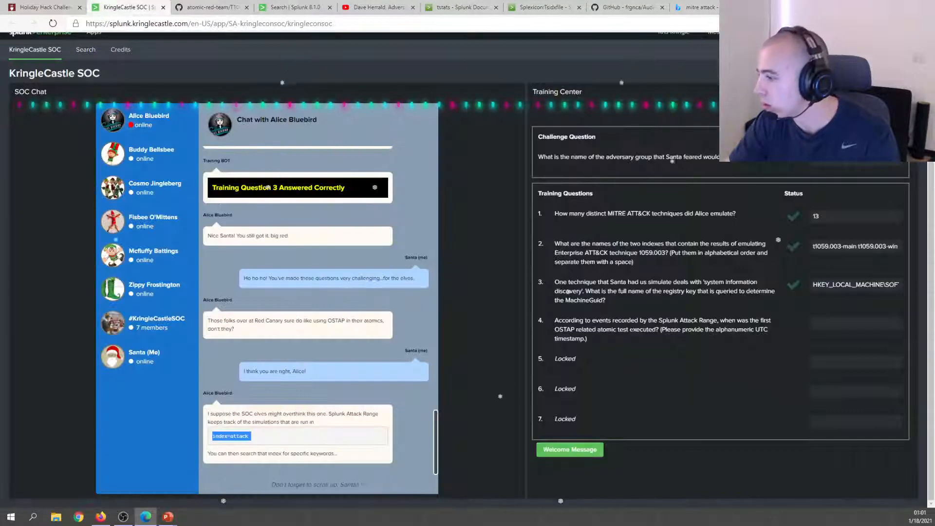
drag(564, 329, 649, 330)
click(650, 330)
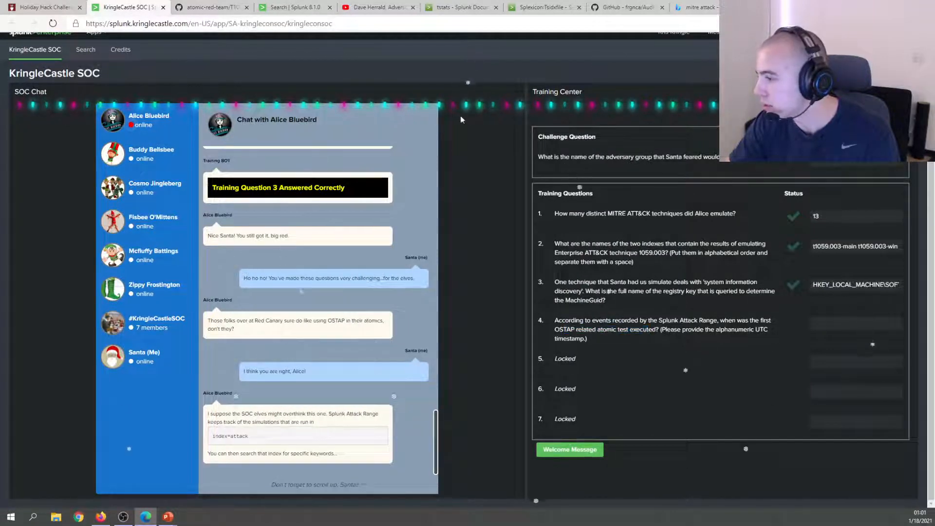
Copy the earliest OSTAP test's UTC time 2020-11-30T17:44:15Z into question 4's answer.
click(288, 7)
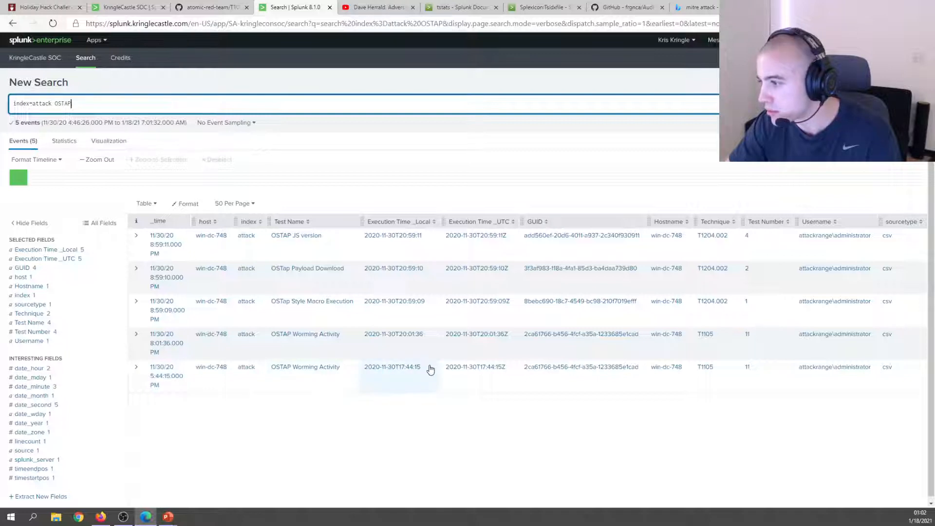
click(503, 374)
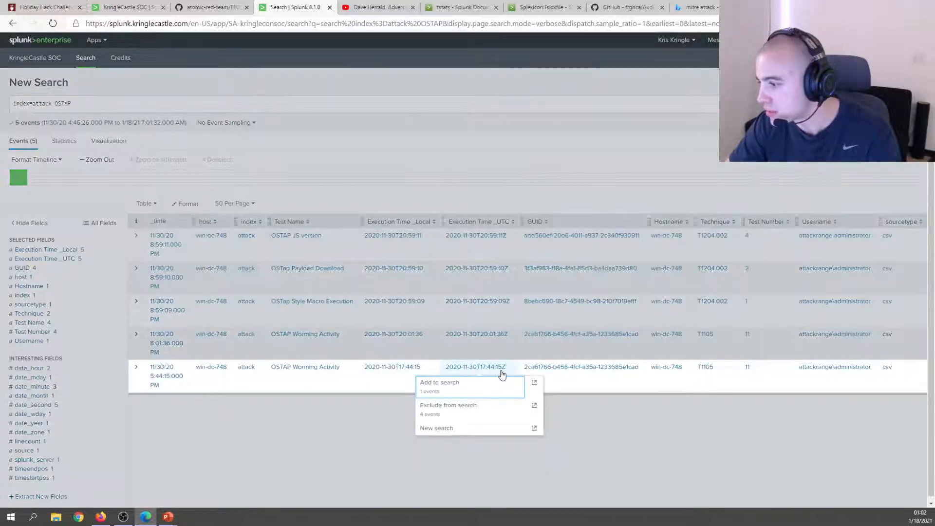
drag(510, 372, 479, 369)
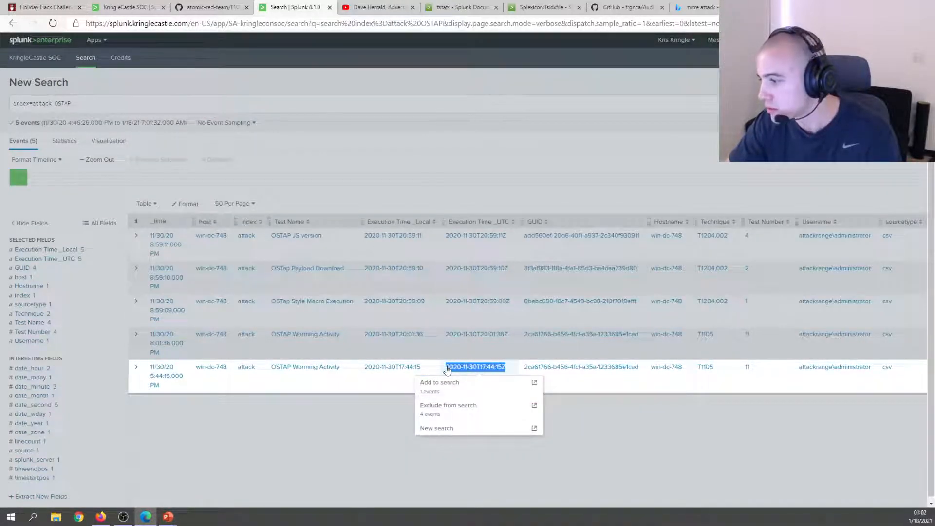
key(ctrl+c)
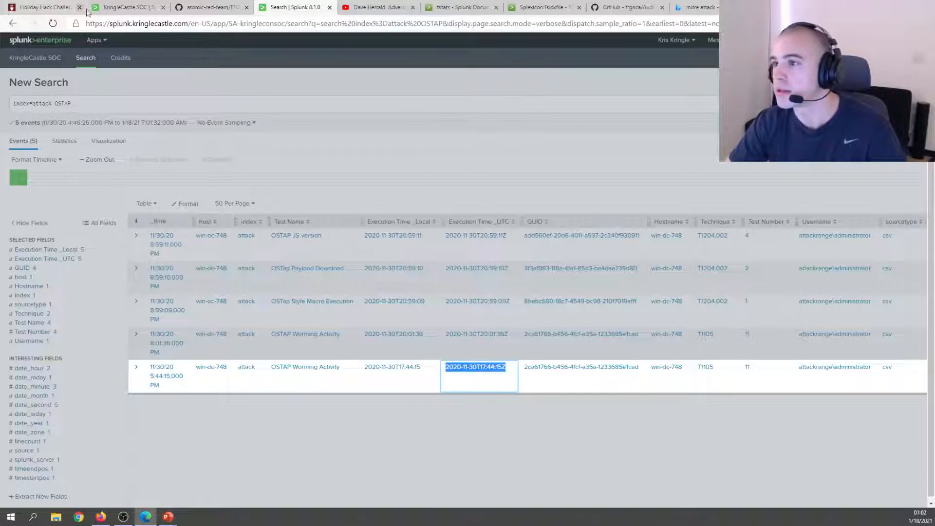
click(117, 7)
click(856, 323)
key(ctrl+v)
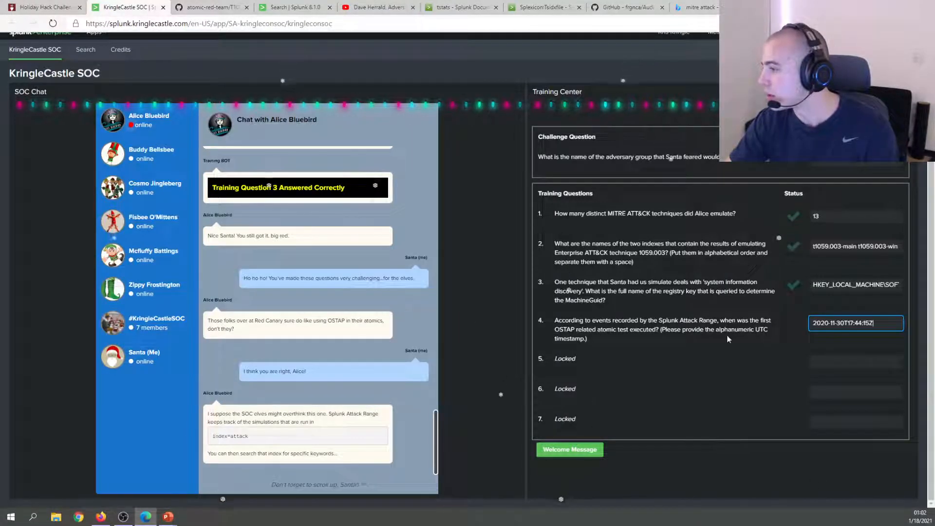
Submit 2020-11-30T17:44:15Z for question 4, then read question 5 about frgnca's package and Sysmon ProcessId.
key(Return)
click(683, 108)
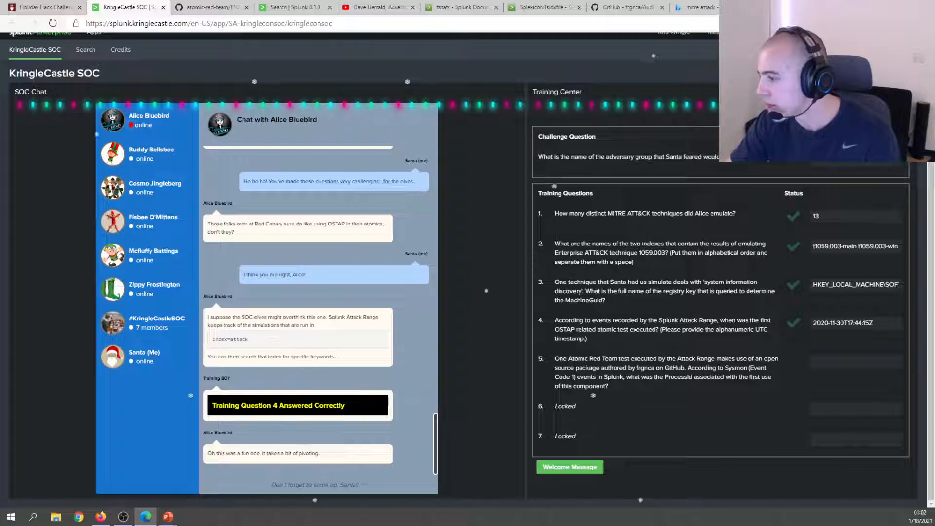
double_click(646, 369)
click(652, 368)
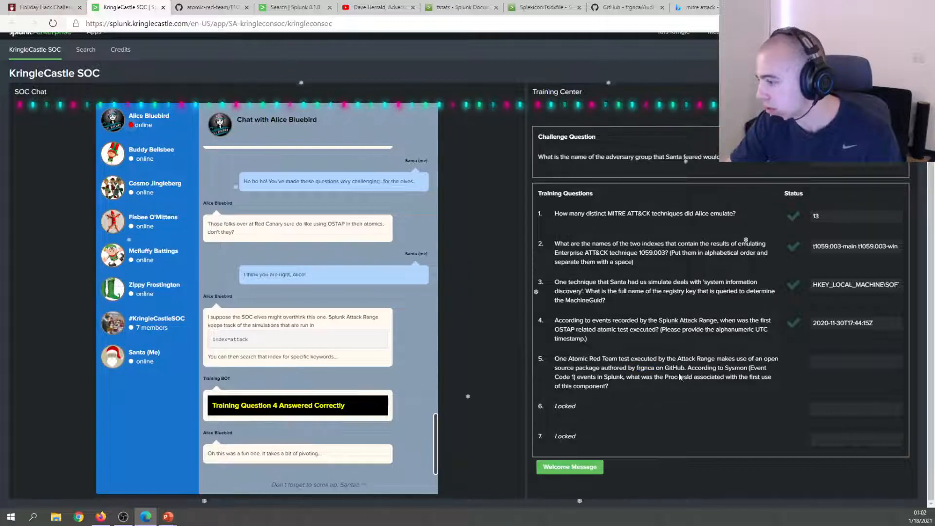
drag(665, 368, 692, 377)
click(689, 379)
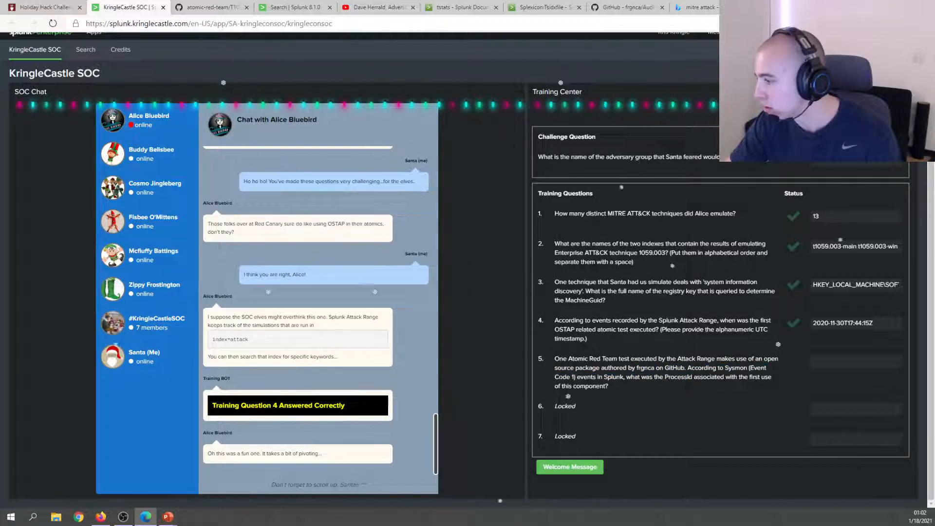
drag(555, 377, 716, 378)
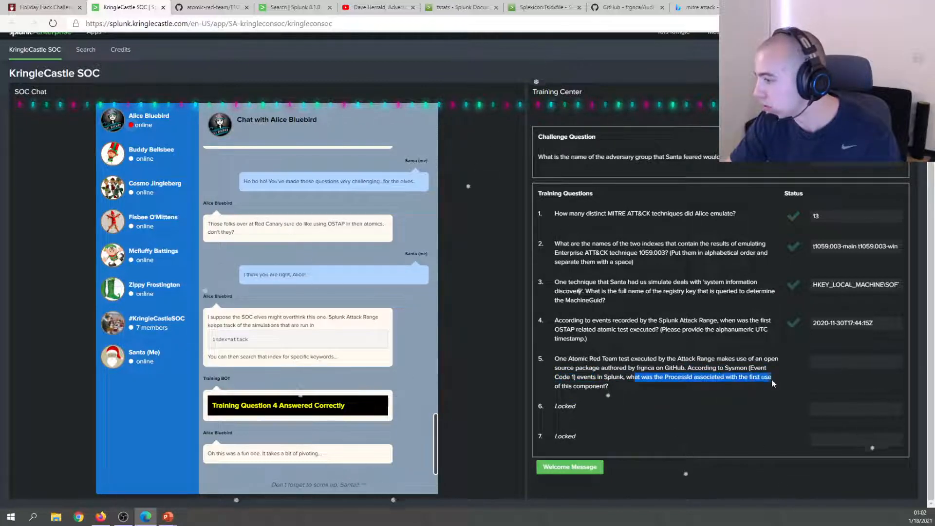
click(730, 383)
triple_click(729, 384)
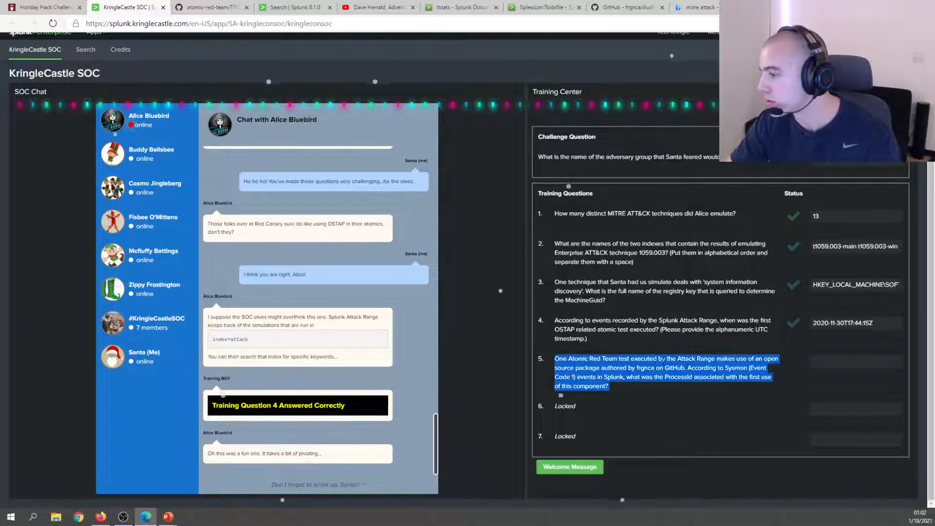
drag(631, 368, 640, 368)
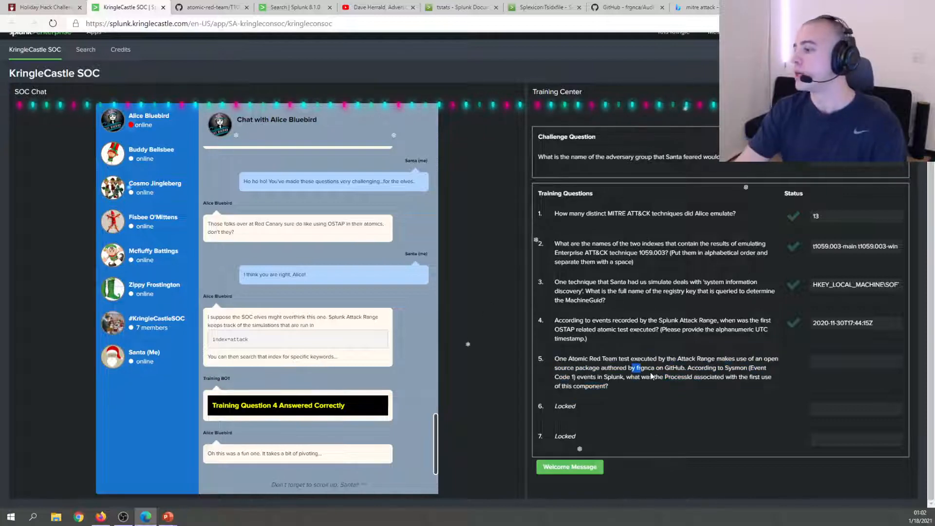
Find the AudioDeviceCmdlets repository through frgnca's GitHub profile repository list.
click(625, 7)
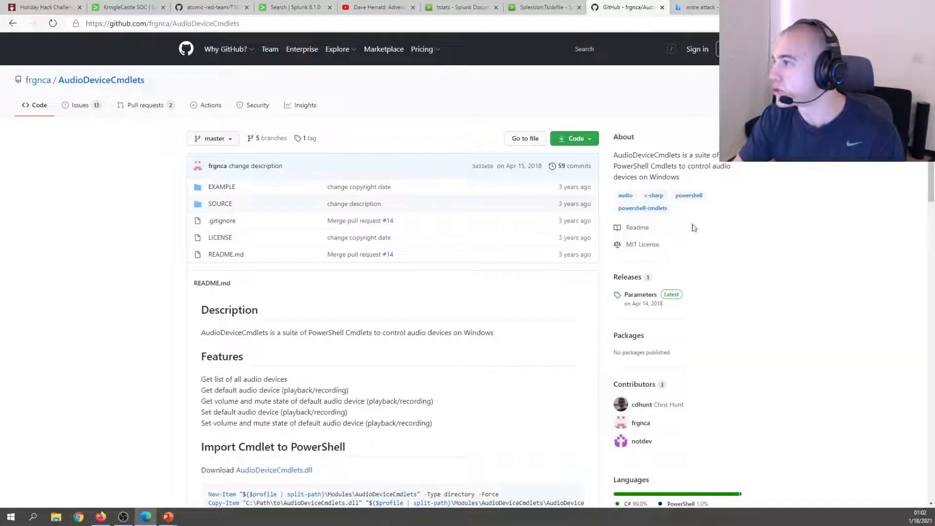
click(38, 80)
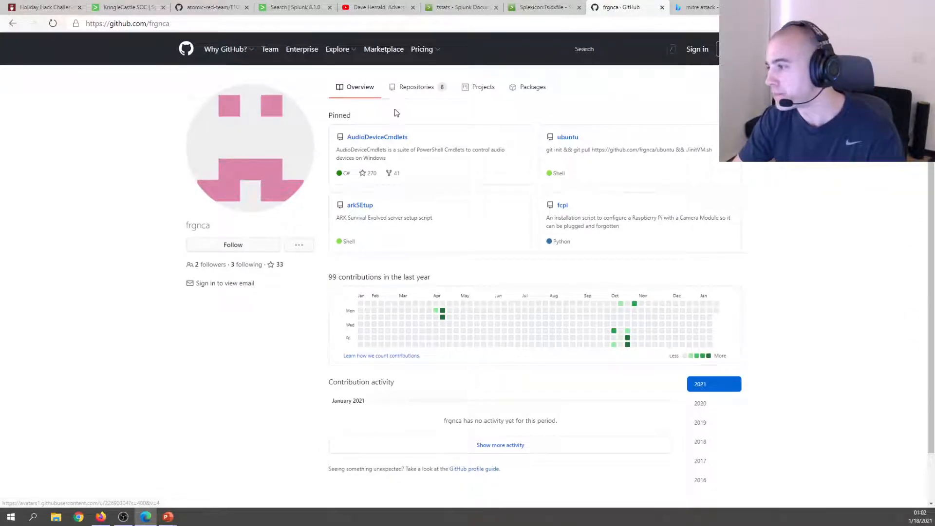
click(412, 93)
scroll(675, 245, down, 3)
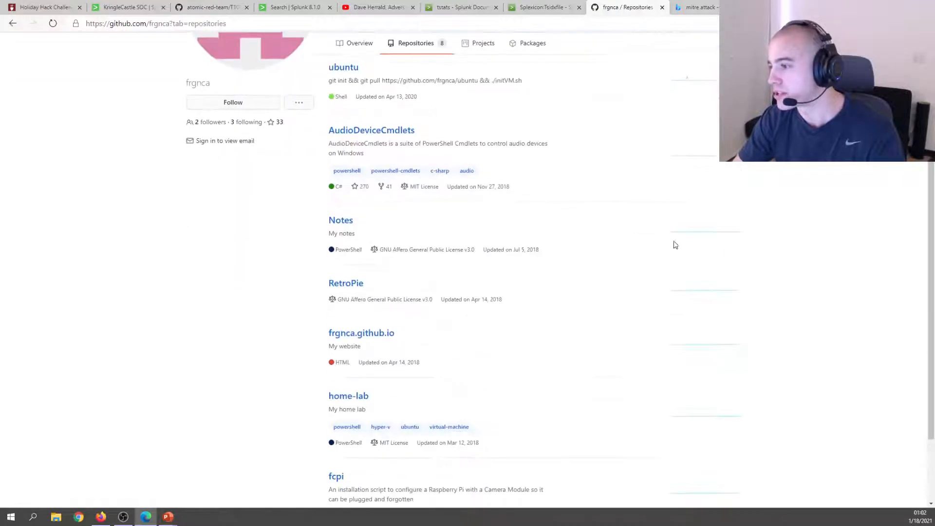
click(335, 132)
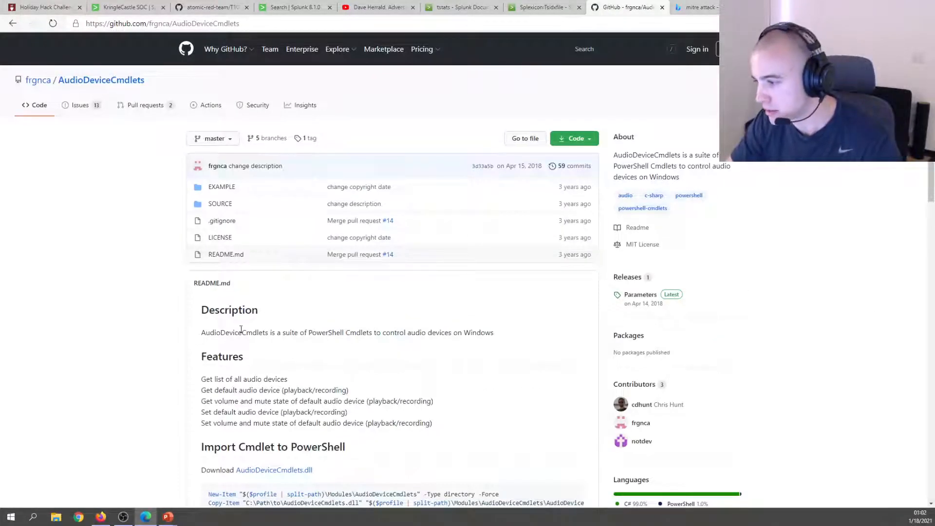
Read the AudioDeviceCmdlets README down to the attribution, then return to the KringleCastle SOC questions.
scroll(259, 332, down, 1)
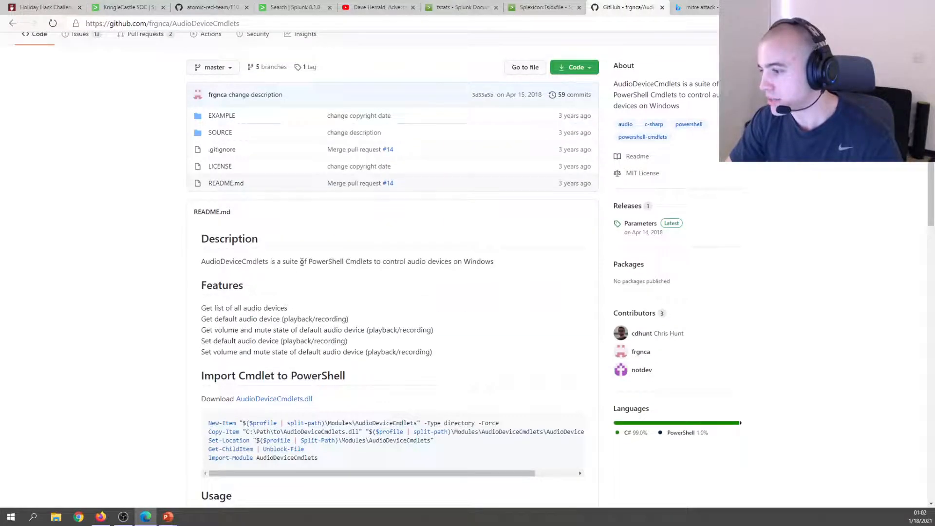
drag(300, 261, 551, 257)
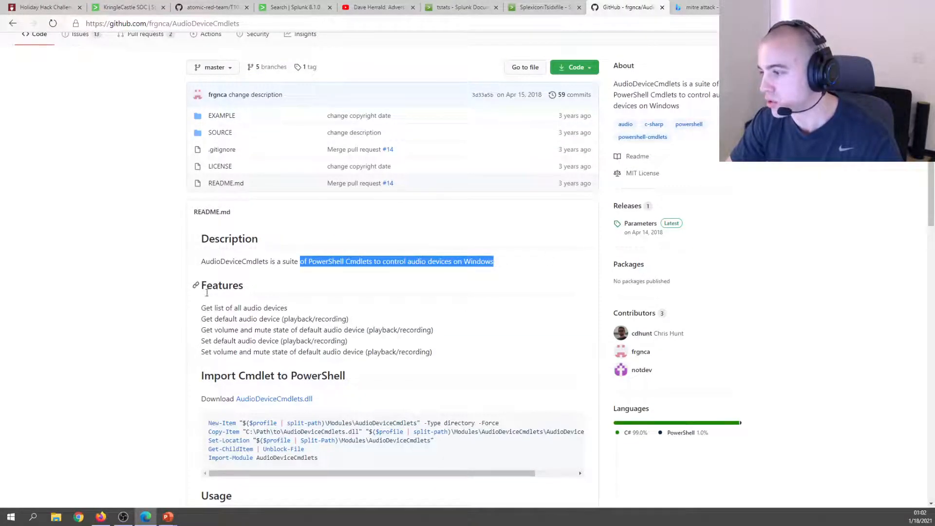
scroll(144, 305, down, 5)
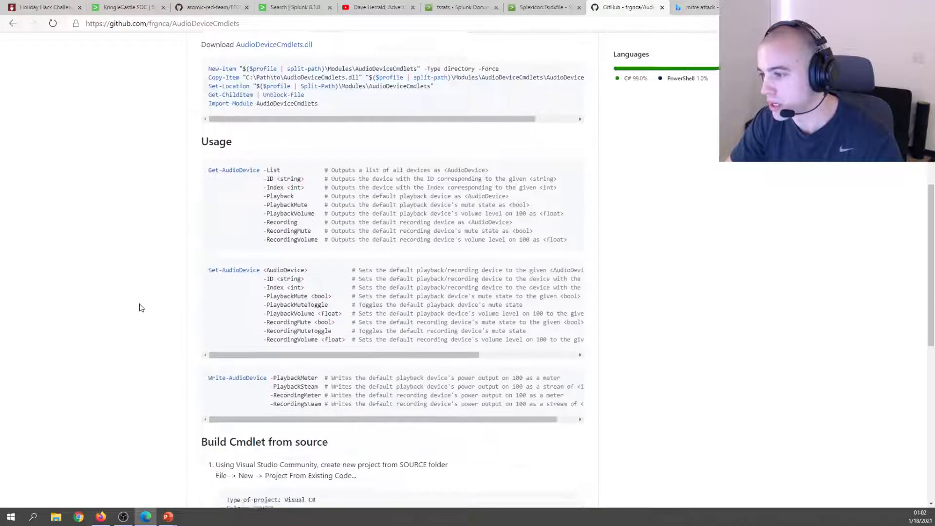
scroll(141, 308, down, 6)
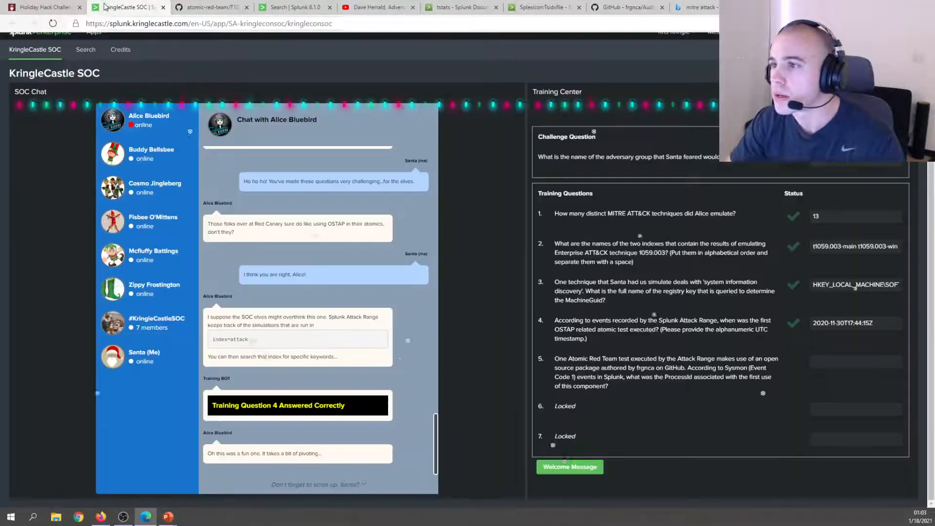
click(124, 7)
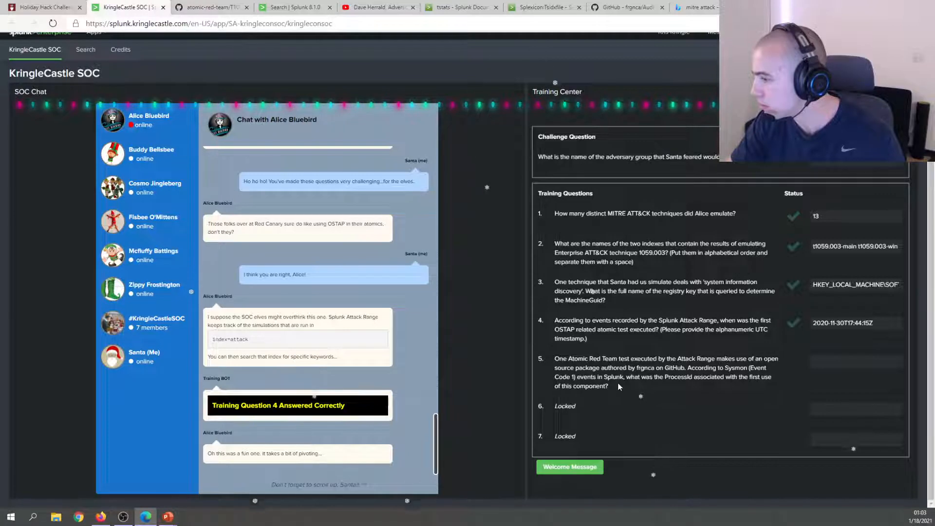
Reread question 5's ProcessId wording, then go back to the index=attack OSTAP results and select 'attack' in the query.
drag(620, 386, 725, 368)
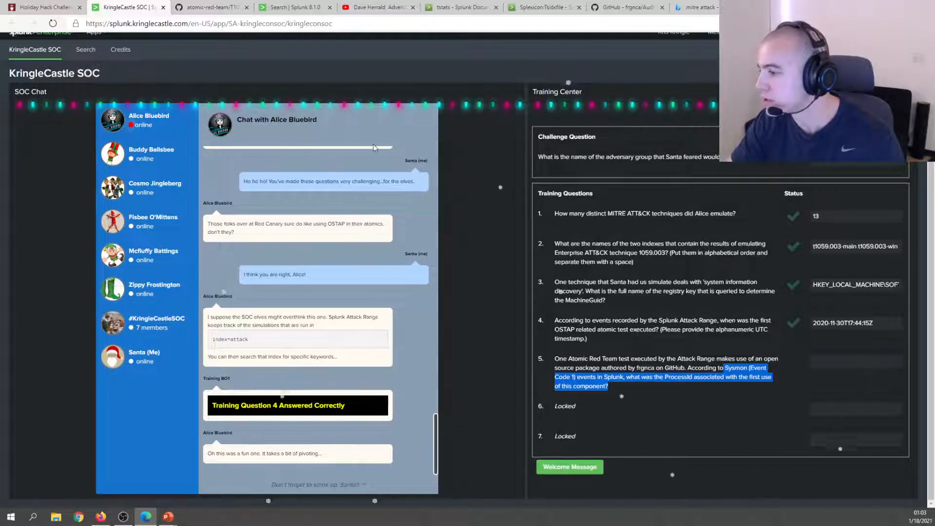
click(295, 7)
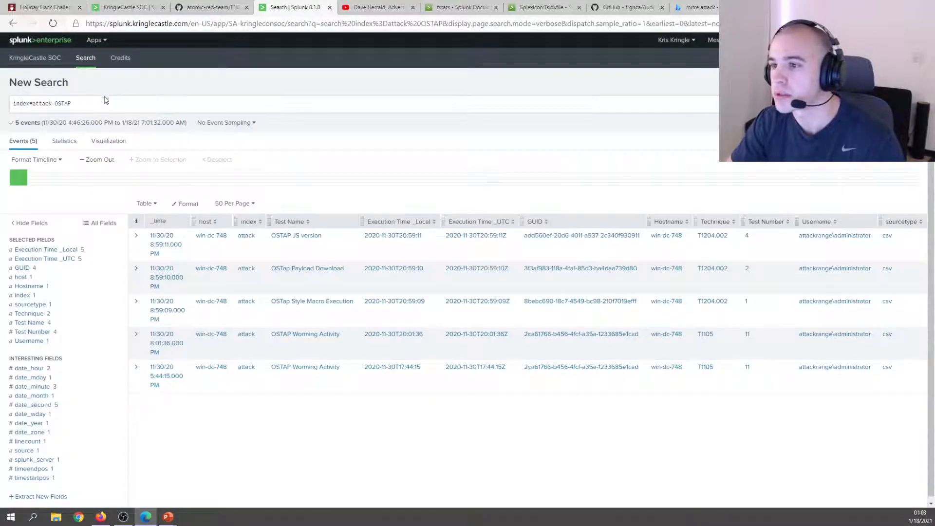
click(99, 102)
double_click(47, 105)
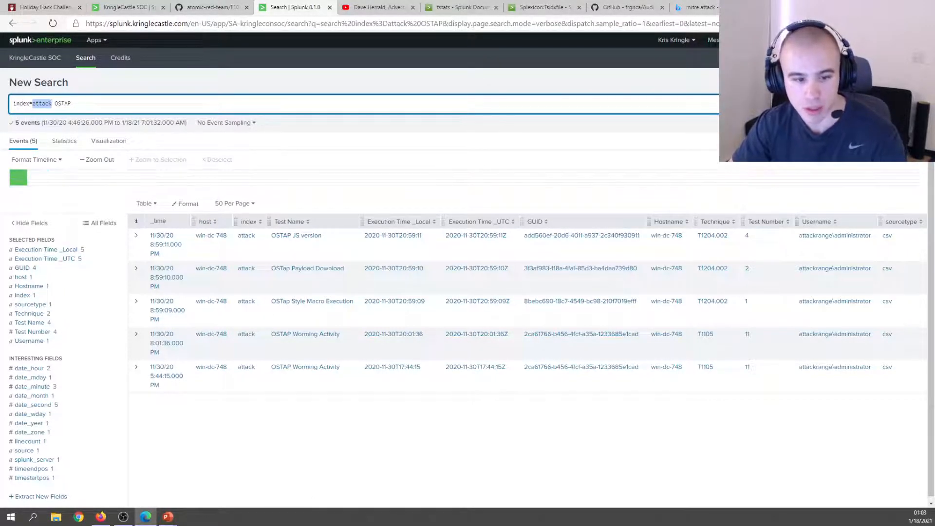
Search the ATT&CK site for 'audio' and open the Audio Capture technique T1123.
click(789, 8)
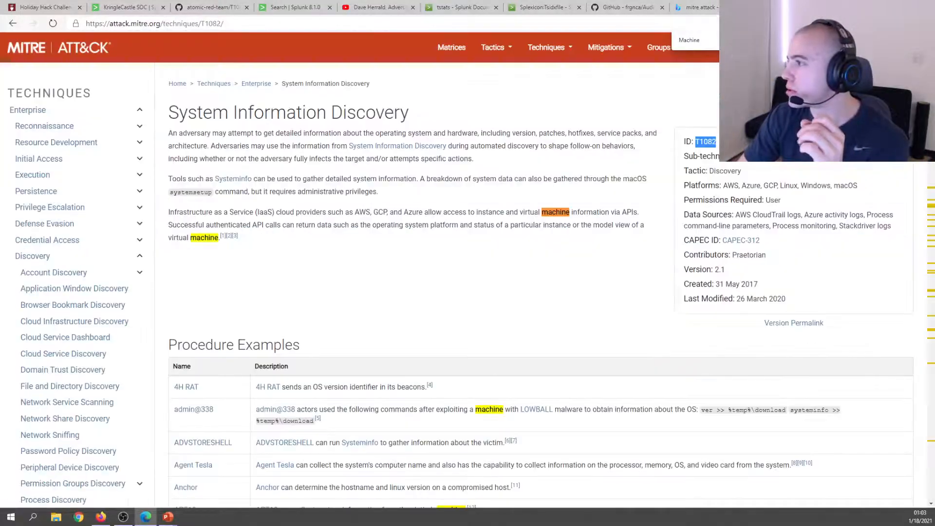
key(ctrl+f)
key(Escape)
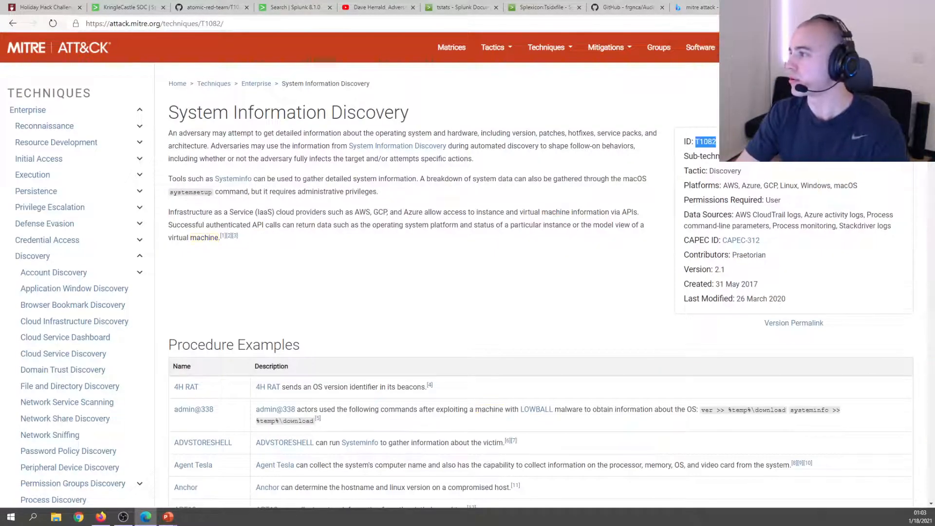
click(896, 48)
text(audio)
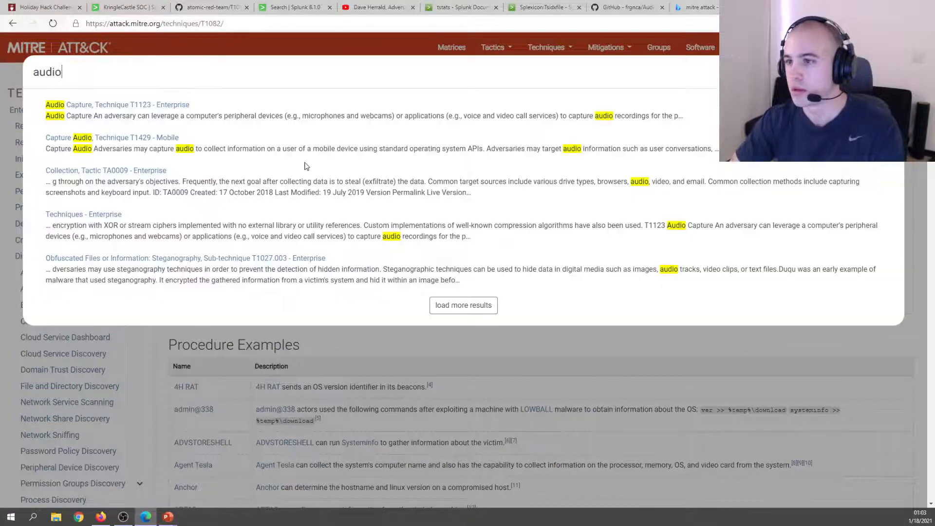
click(92, 111)
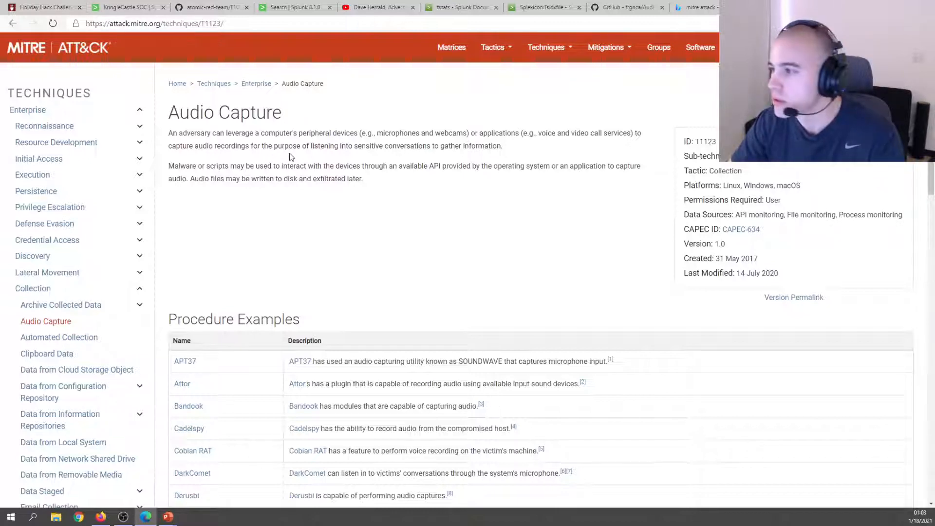
Read the Audio Capture description about listening to conversations, then cycle back to the Splunk tab.
drag(263, 144, 589, 145)
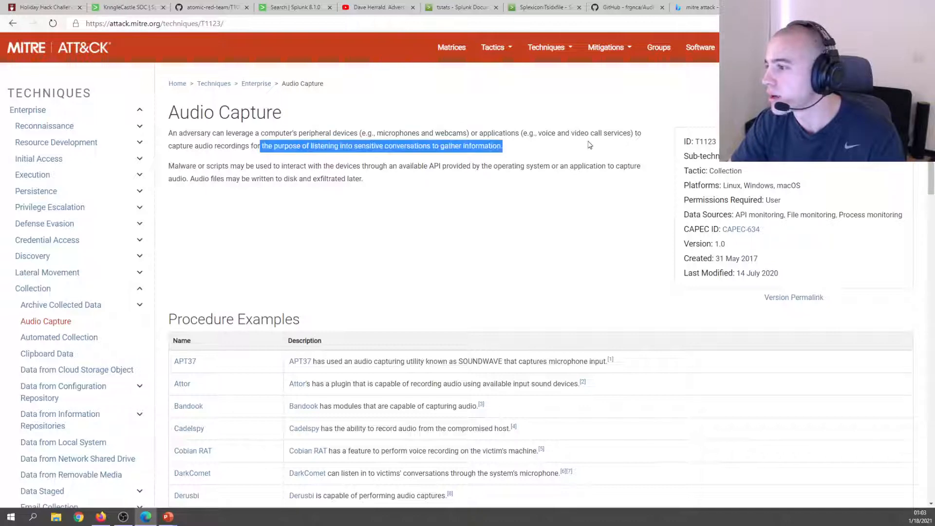
click(589, 144)
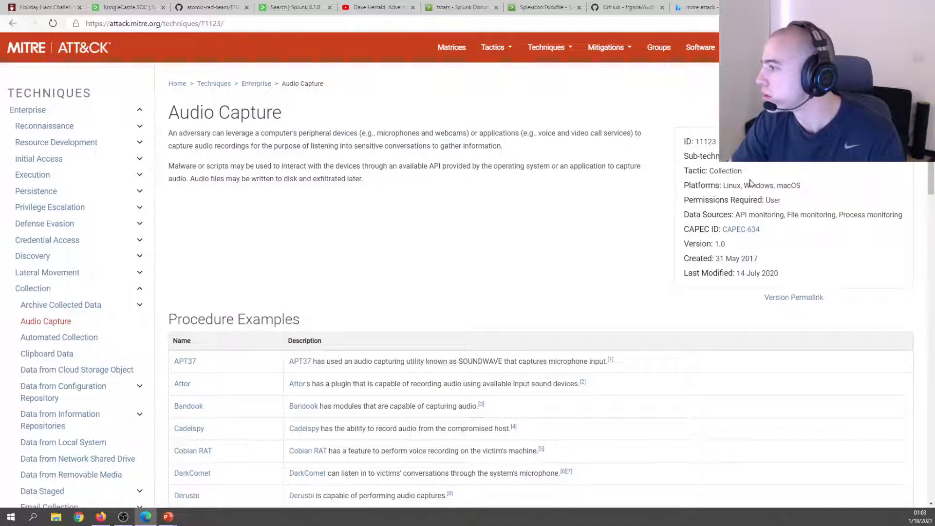
scroll(340, 197, down, 4)
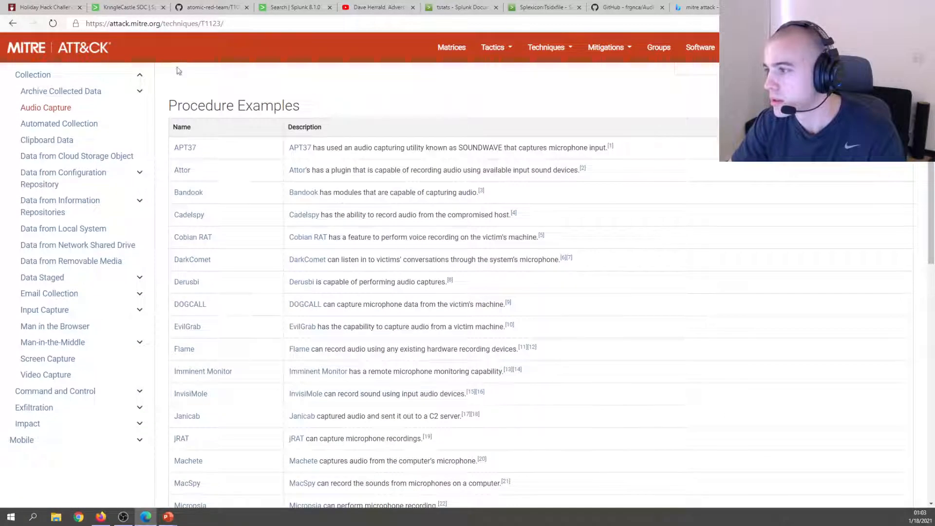
click(129, 8)
click(207, 7)
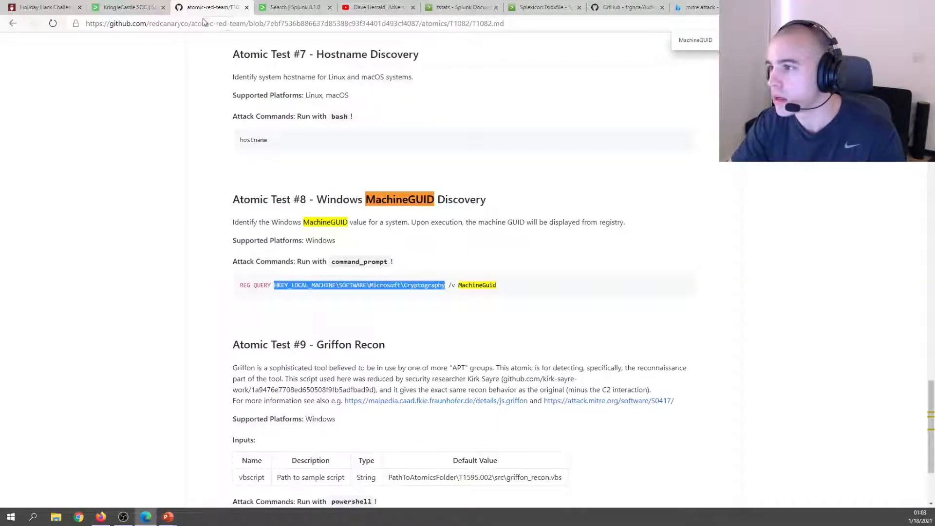
key(ctrl+Tab)
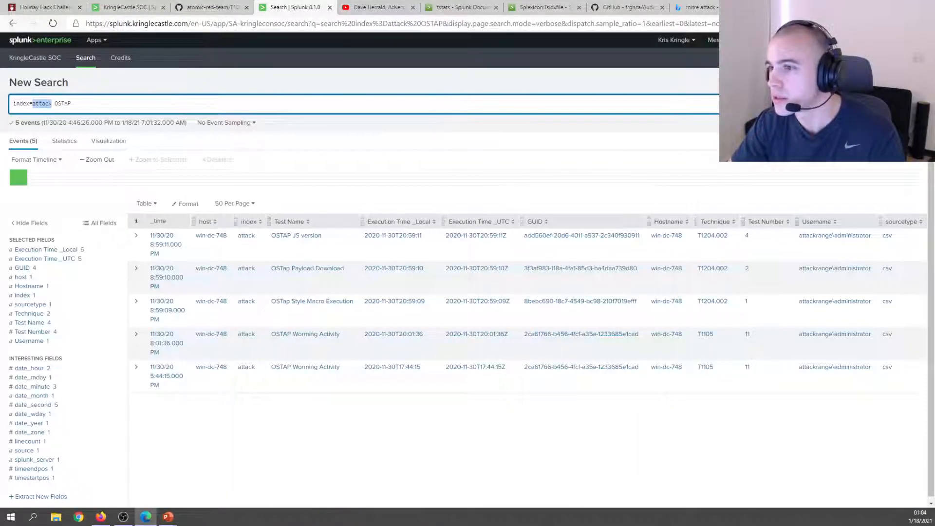
Rerun the earlier tstats index count search and locate the t1123-win index.
click(11, 23)
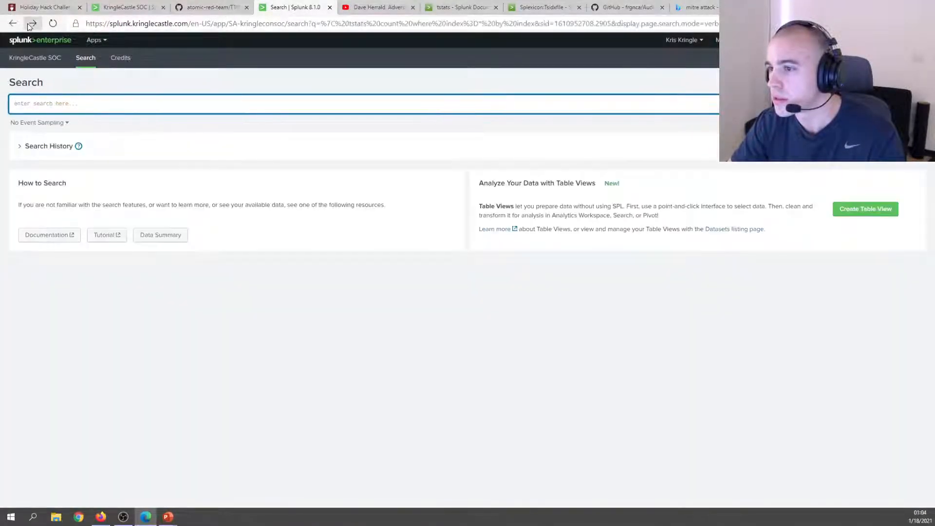
key(Return)
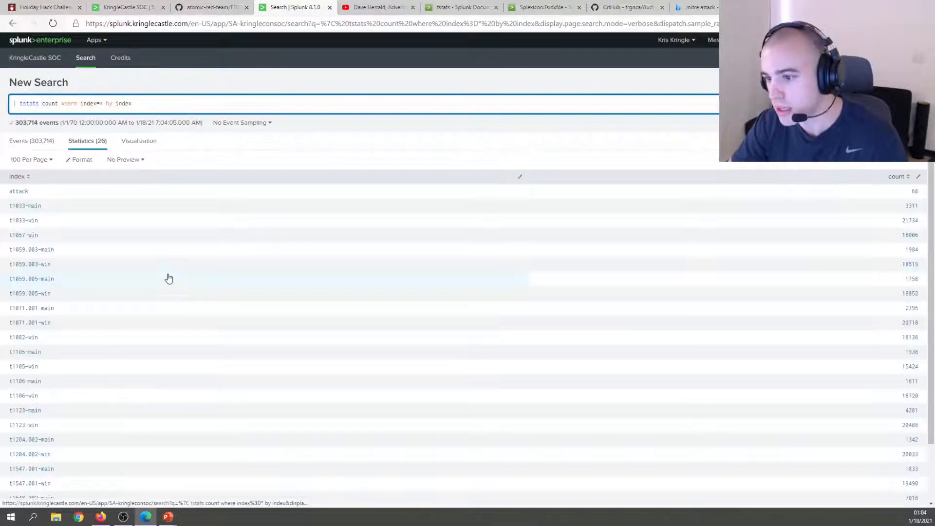
click(789, 7)
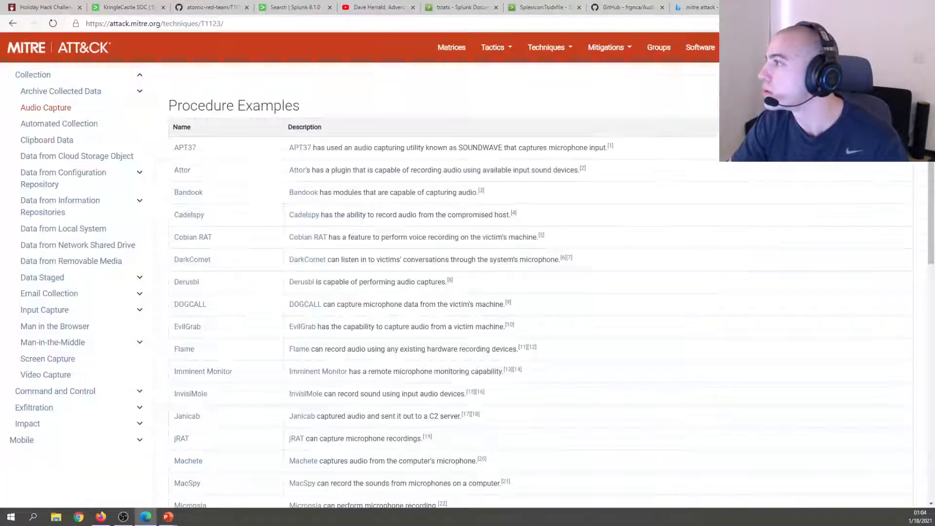
scroll(332, 164, up, 2)
scroll(331, 164, up, 3)
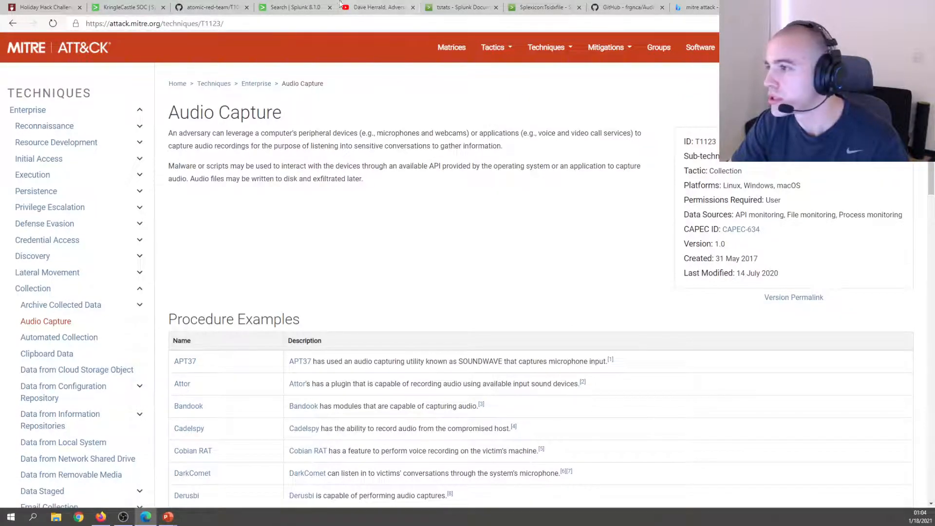
click(292, 7)
scroll(38, 351, down, 1)
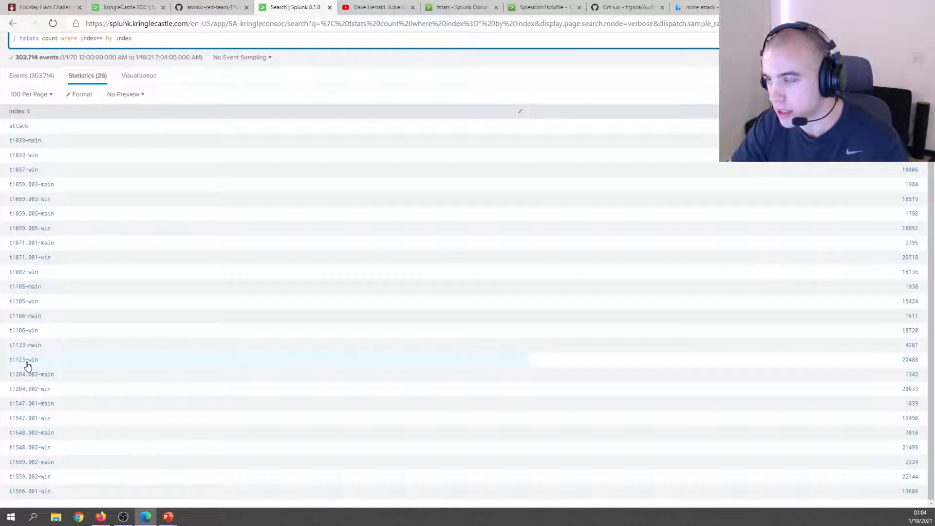
Run a new search for index=t1123-win, returning 2,961 events from win-dc-748.
click(28, 365)
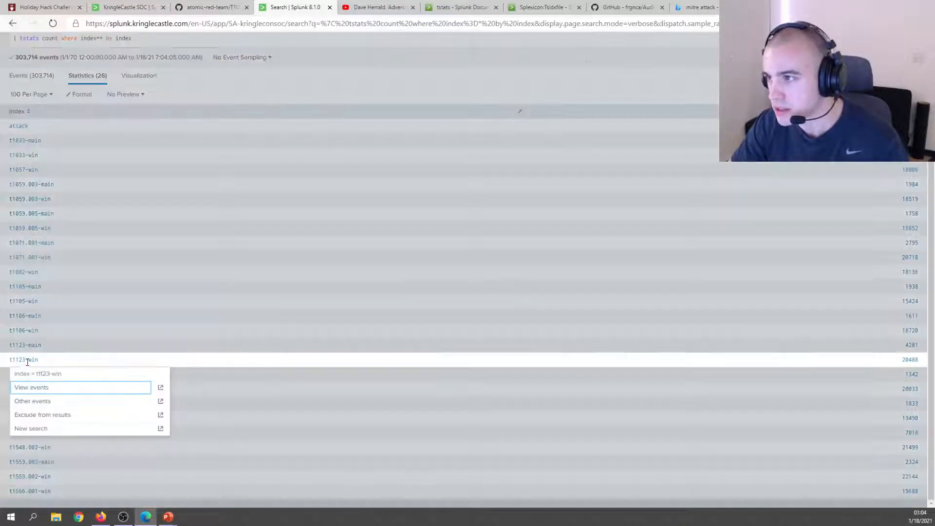
click(36, 387)
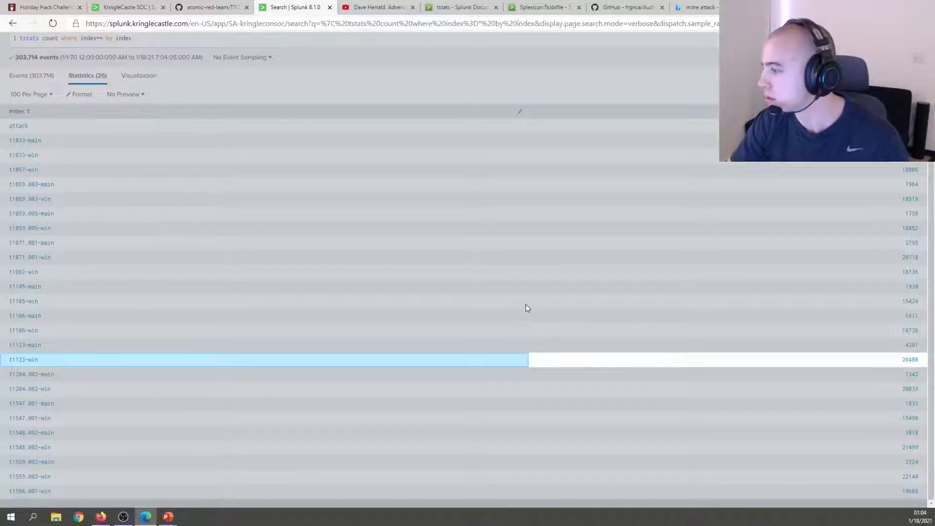
scroll(403, 204, up, 2)
click(403, 201)
triple_click(157, 104)
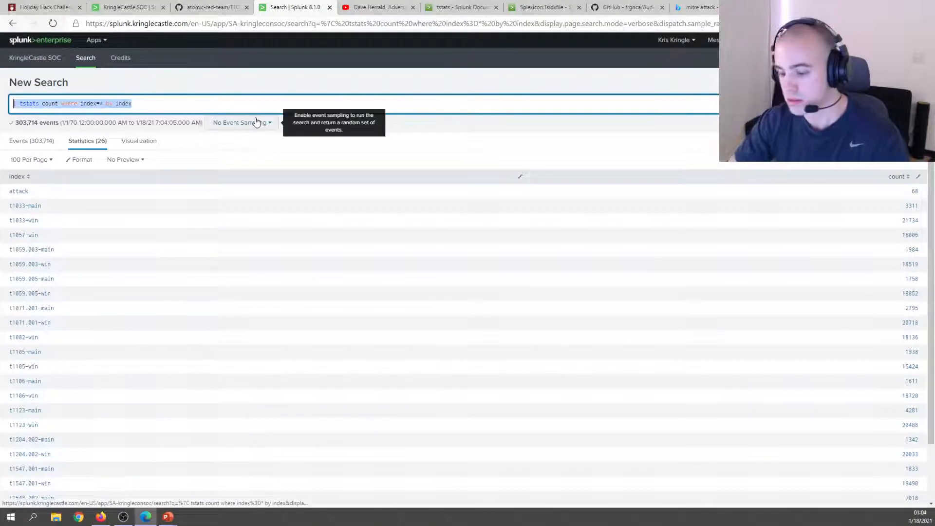
text(id)
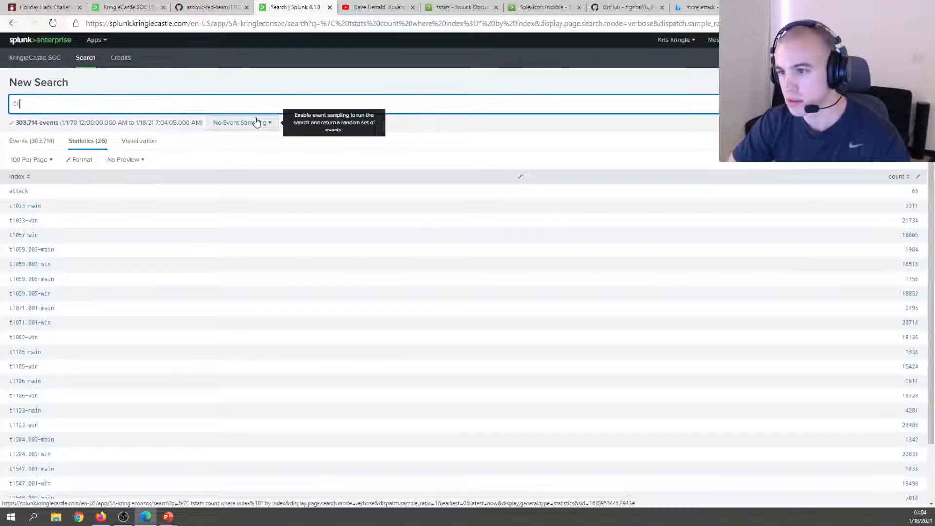
text(ndex=t)
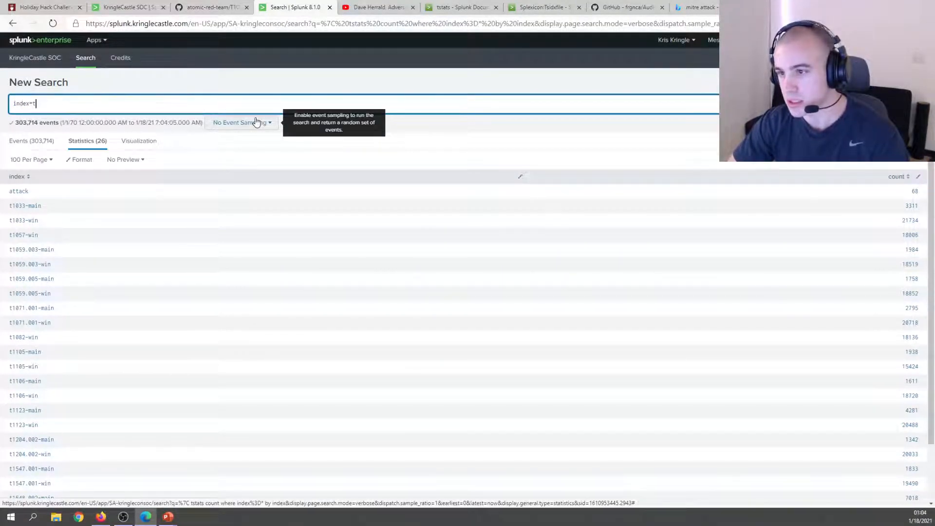
scroll(242, 115, down, 1)
text(11)
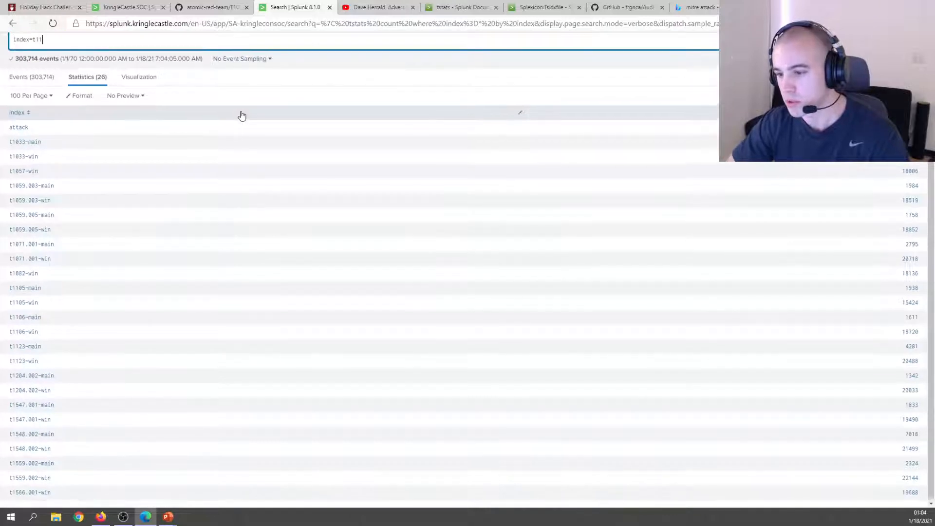
text(23-win)
key(Return)
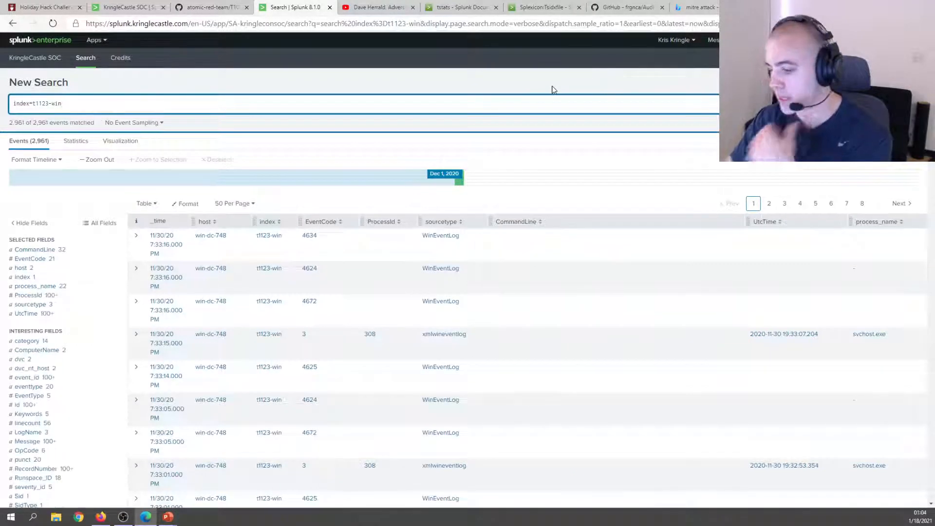
Add 'audio' to the index=t1123-win query, getting four EventCode 4104 events, and inspect the first event.
text(audio)
key(Return)
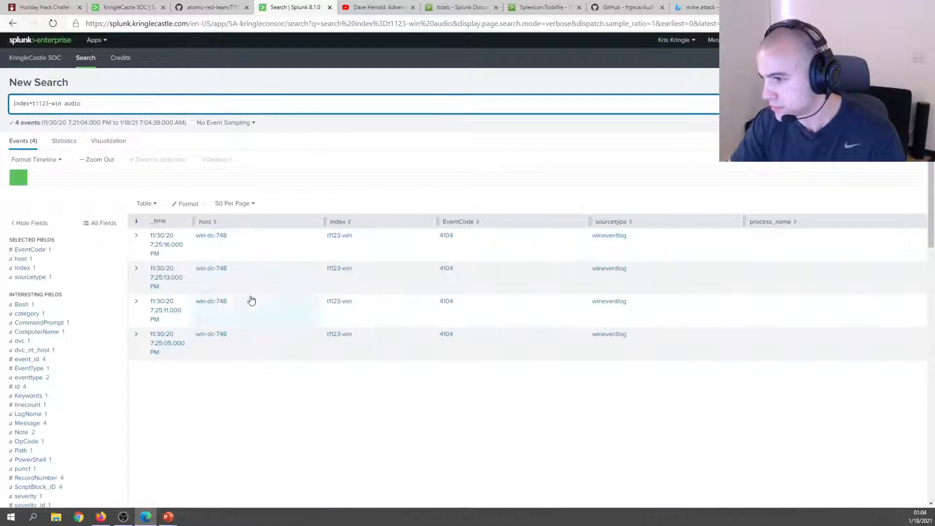
click(136, 237)
scroll(420, 292, down, 2)
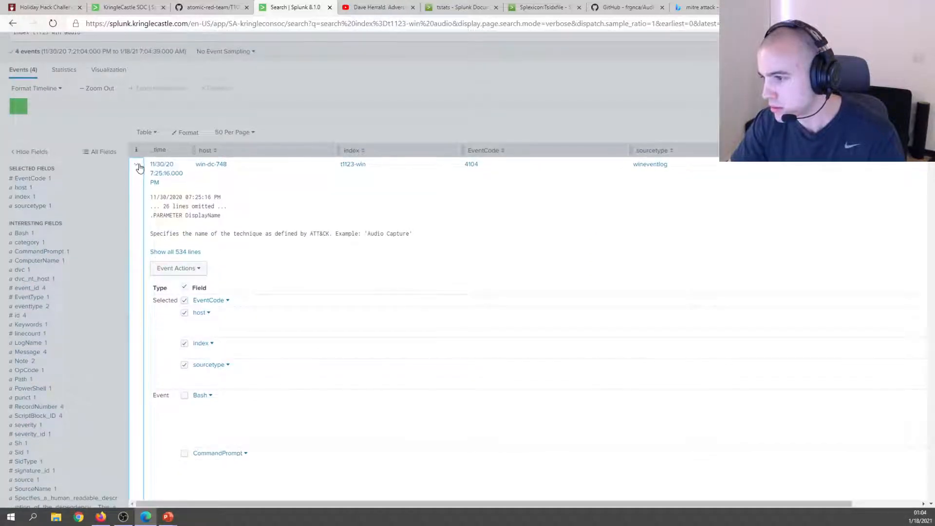
scroll(139, 183, down, 20)
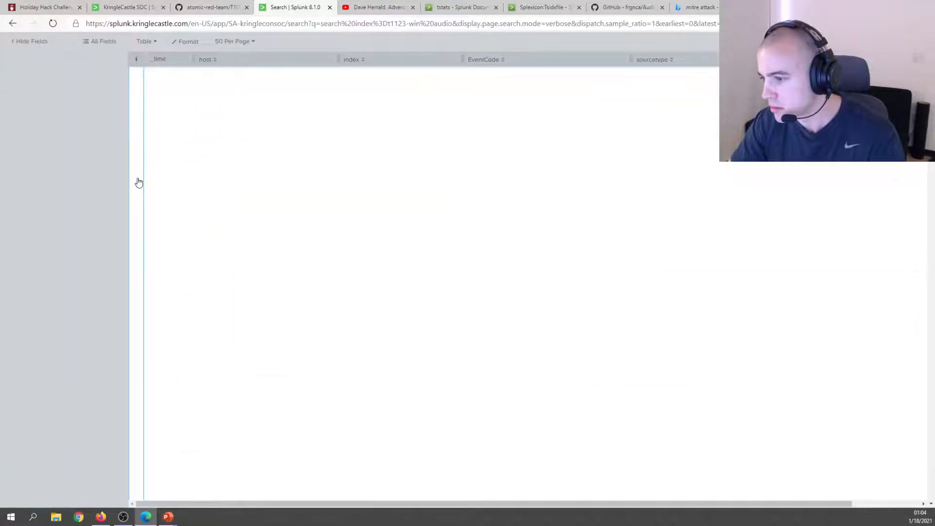
scroll(151, 156, up, 20)
scroll(150, 155, up, 3)
click(136, 235)
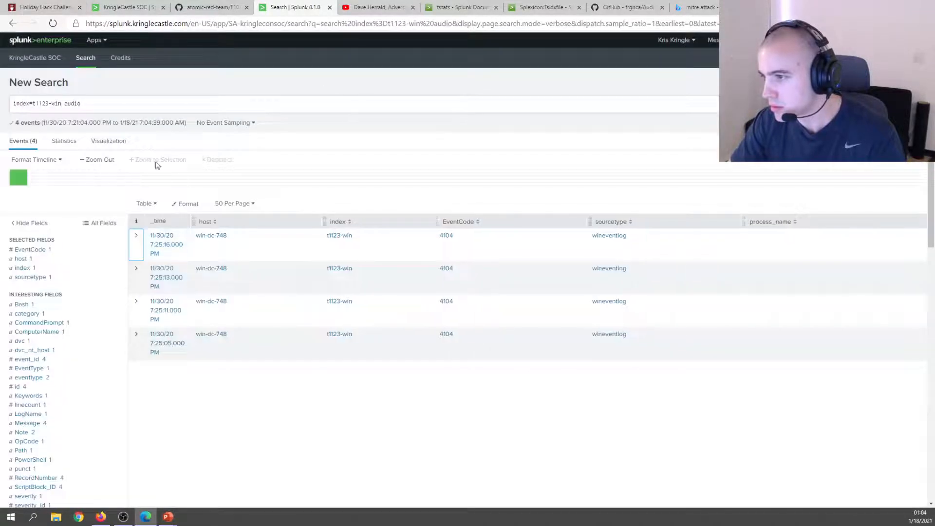
Glance at the other browser window, then scroll through the four audio results.
key(alt+Tab)
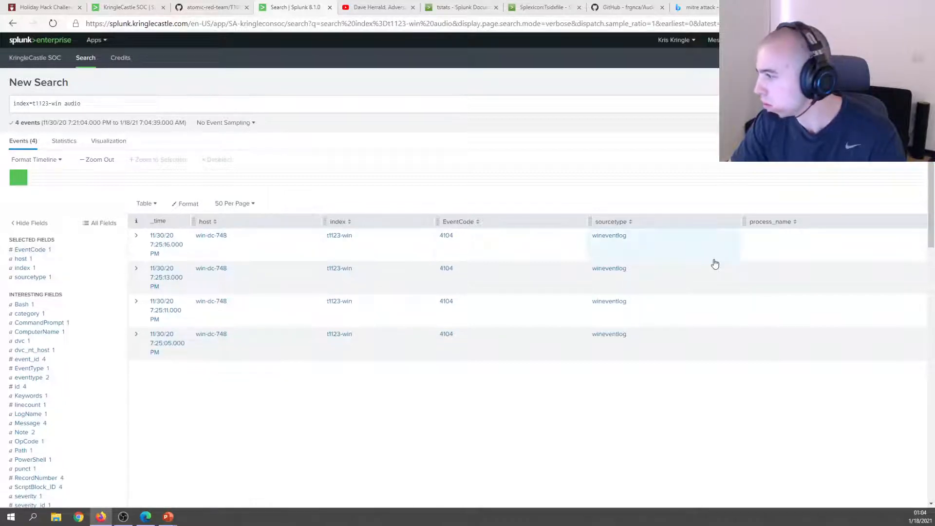
key(alt+Tab)
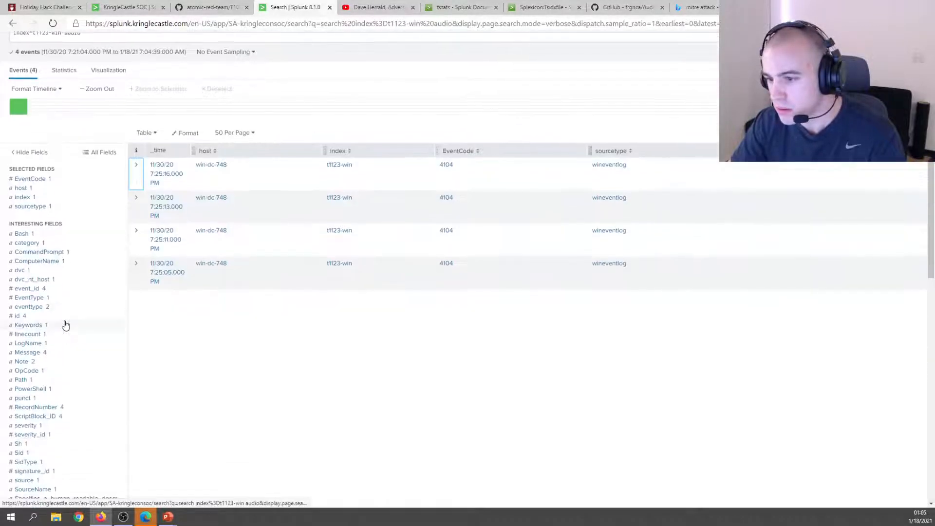
scroll(63, 324, down, 2)
scroll(47, 317, down, 2)
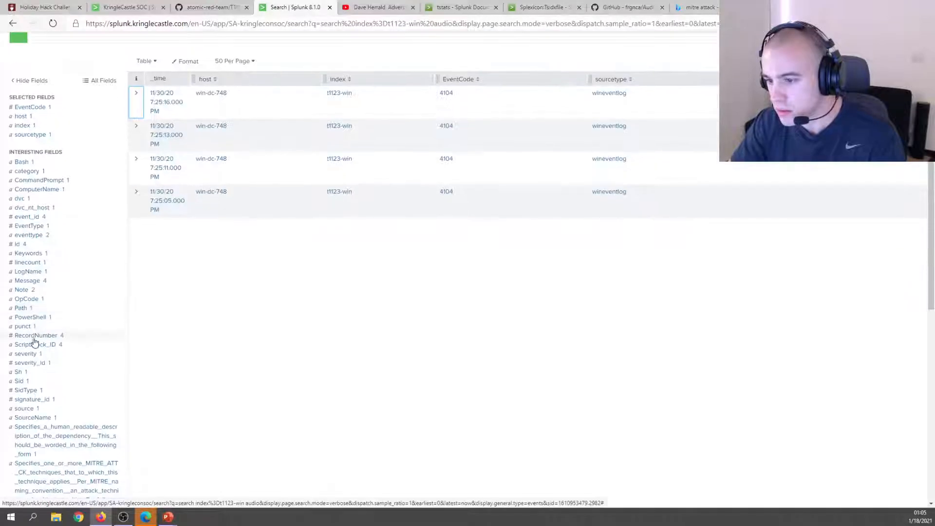
scroll(38, 357, up, 2)
Filter the All Fields list for 'Proc', then close it without changes.
click(99, 151)
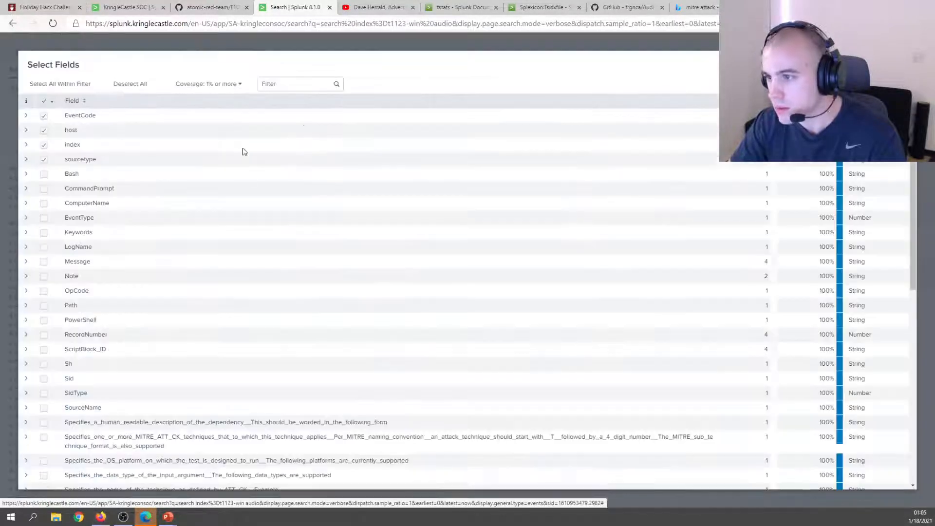
scroll(114, 226, down, 1)
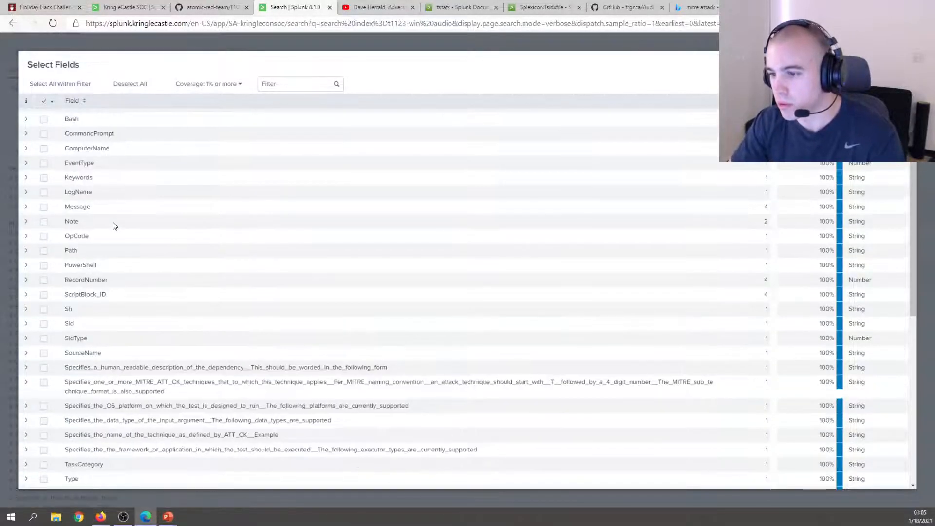
click(298, 83)
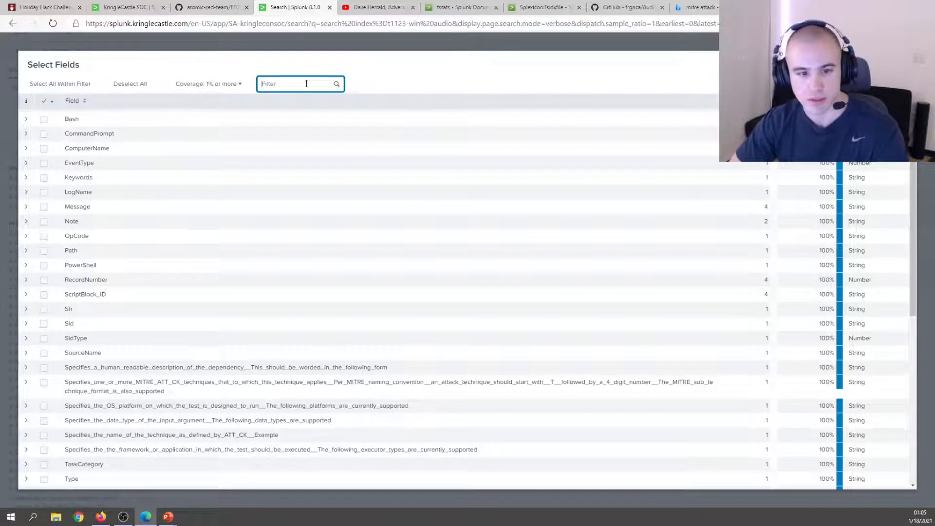
text(Proce)
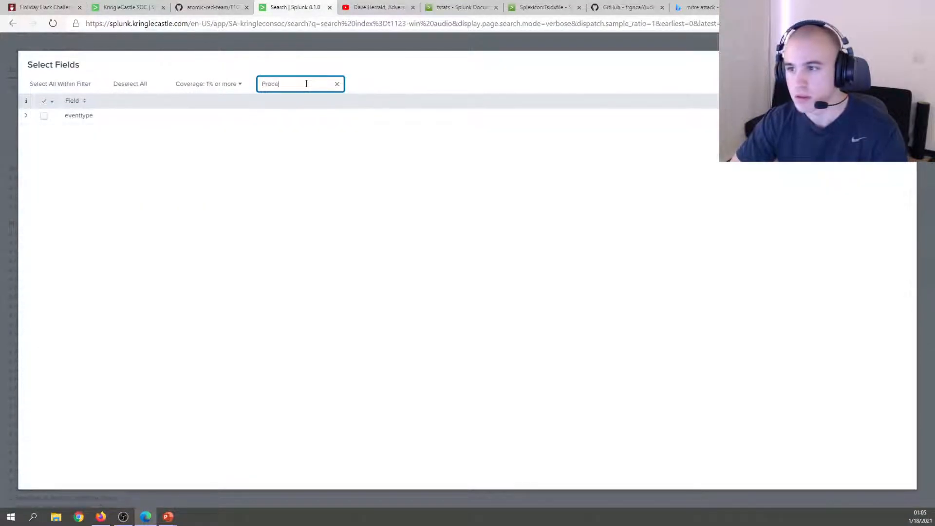
key(BackSpace)
key(BackSpace)
key(BackSpace)
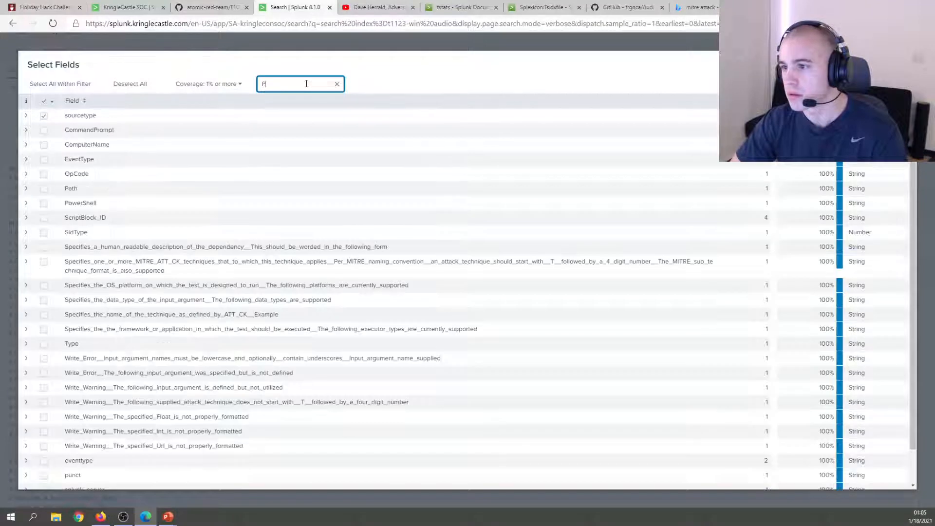
key(BackSpace)
key(Escape)
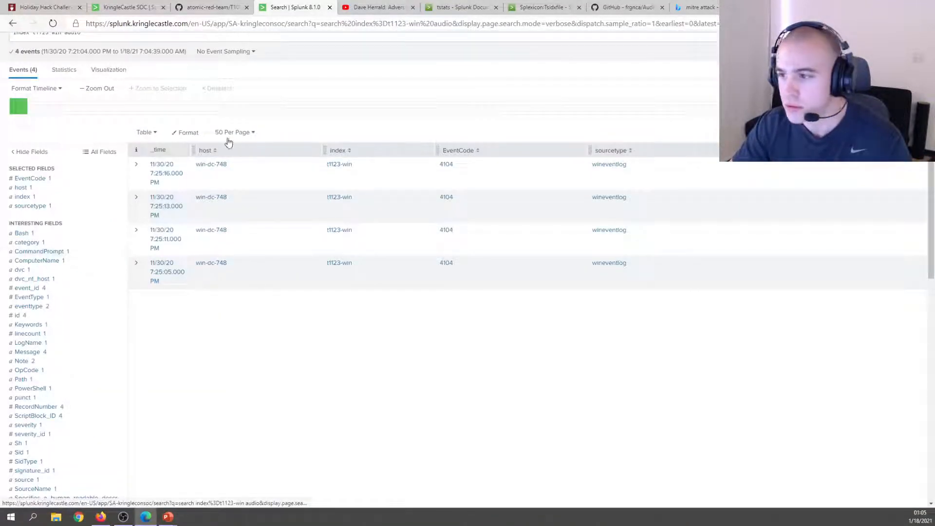
scroll(259, 100, up, 2)
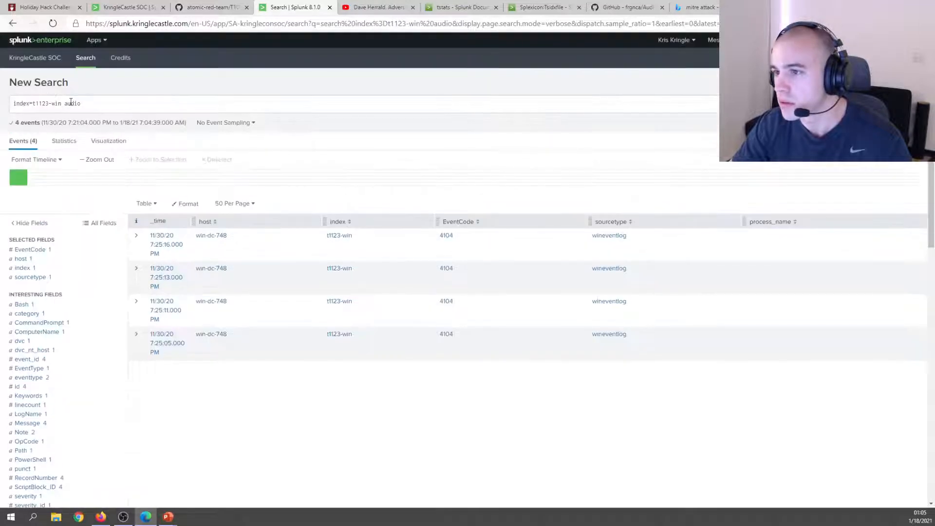
double_click(71, 102)
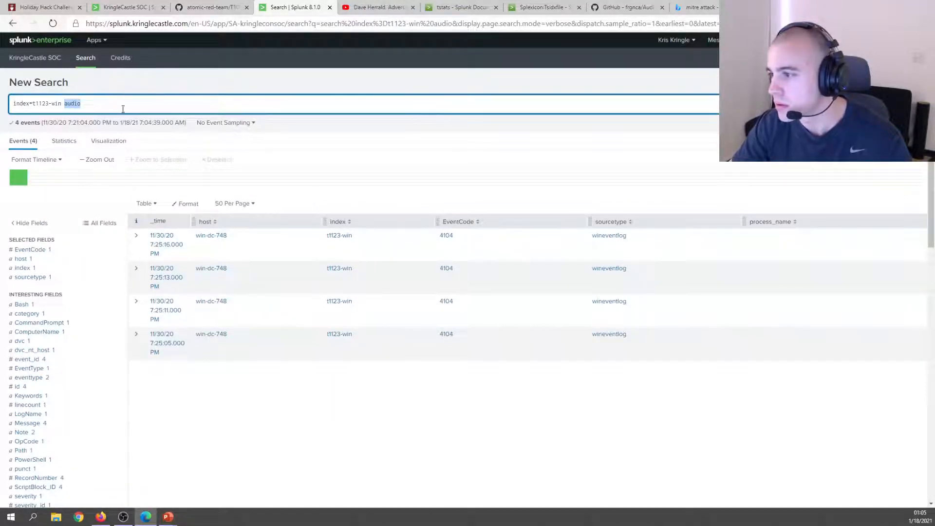
Add CommandPrompt as a results column from the field list filtered to 'Comman'.
click(97, 229)
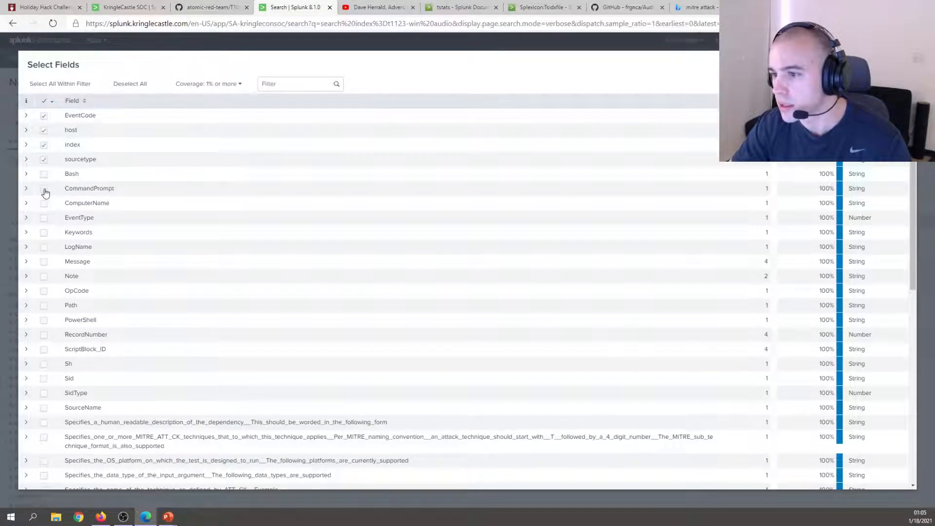
click(45, 190)
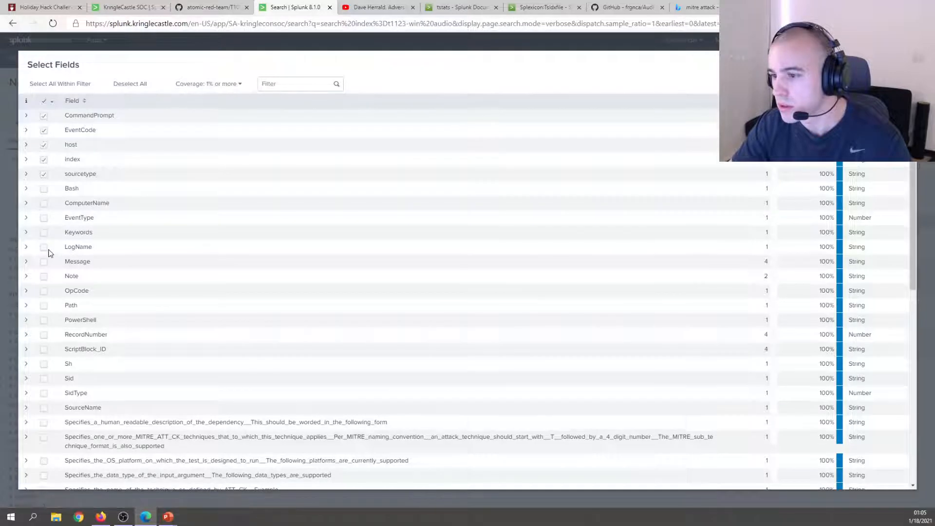
scroll(47, 253, down, 1)
scroll(47, 263, down, 1)
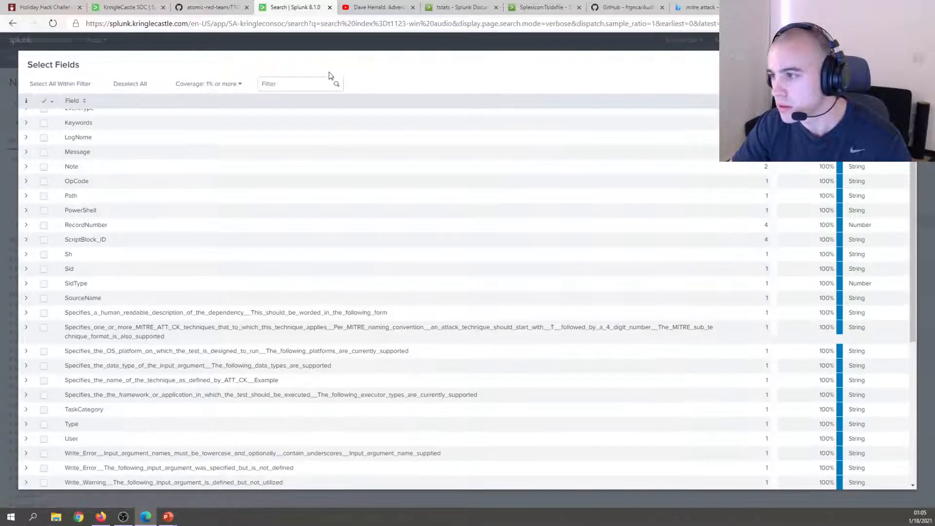
click(314, 83)
text(Comman)
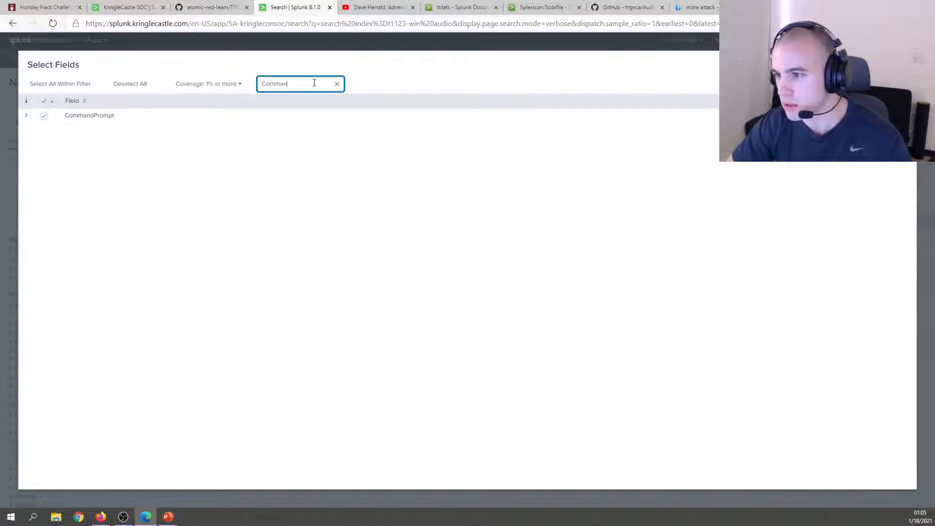
key(Escape)
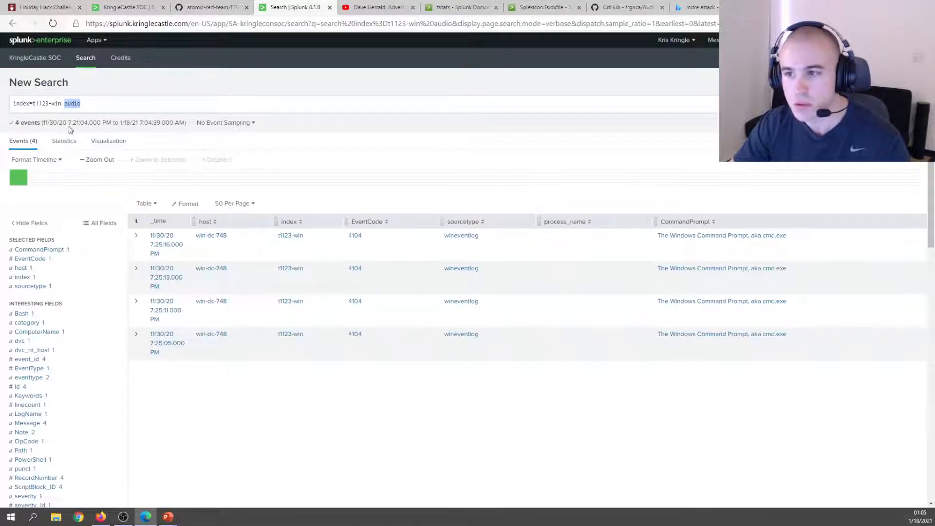
drag(80, 104, 65, 105)
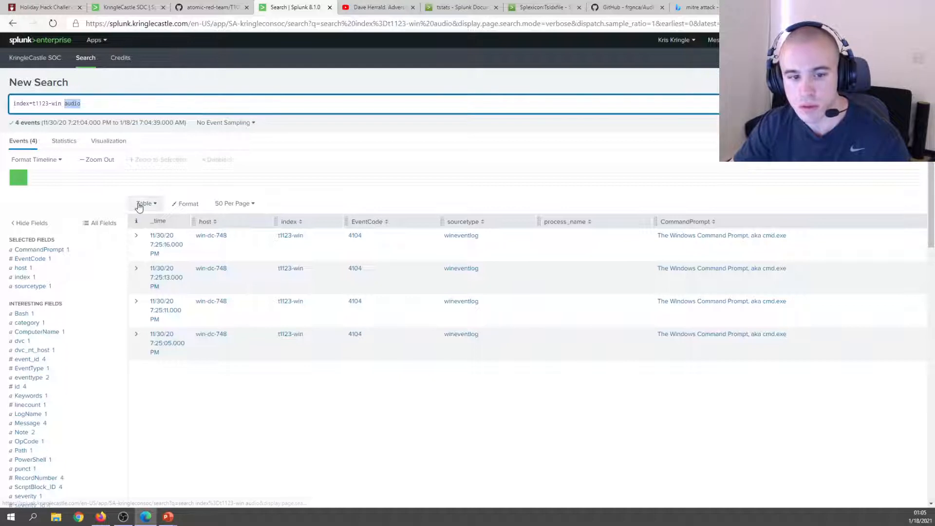
Wildcard the search term to *audio* and rerun the t1123-win search.
key(Left)
text(*)
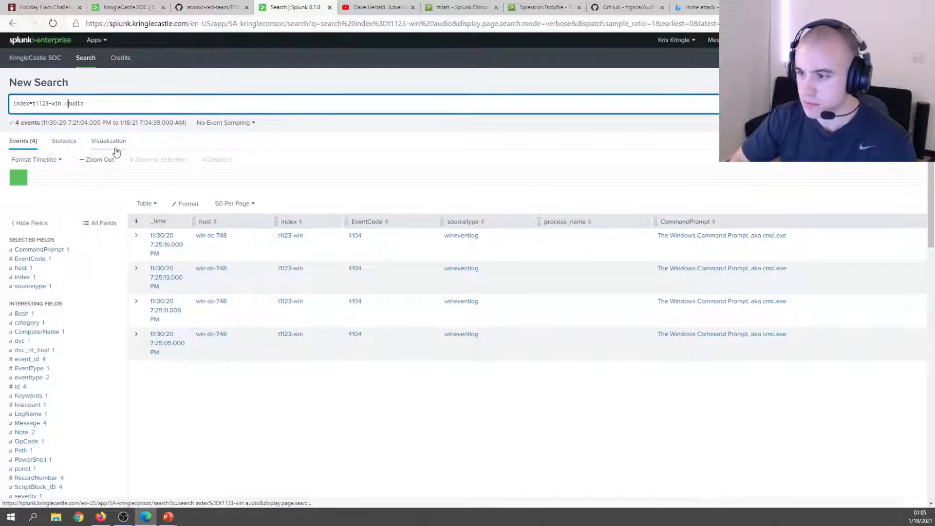
key(End)
text(*)
key(Return)
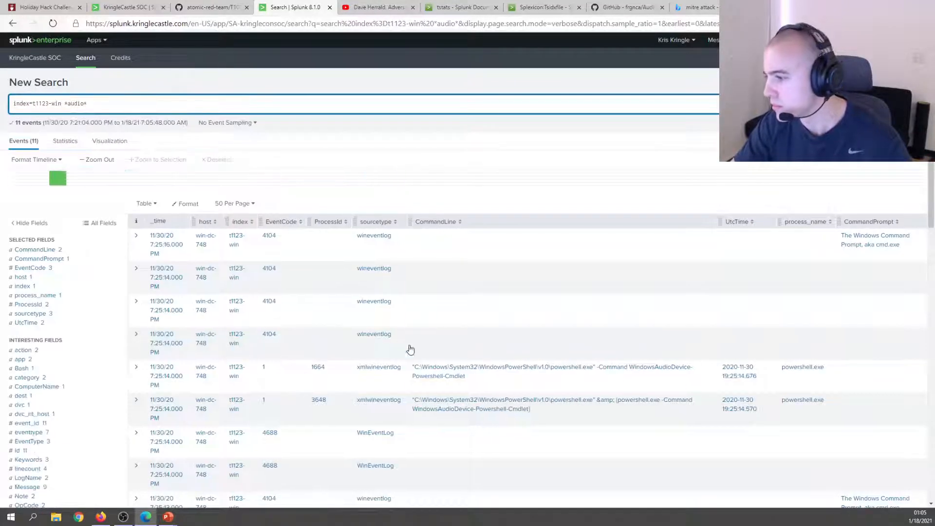
scroll(410, 349, down, 2)
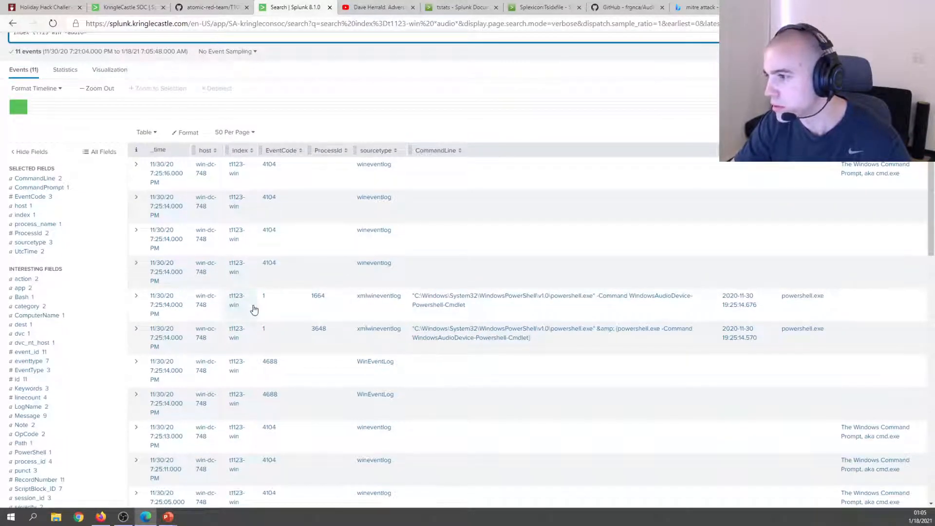
scroll(209, 150, up, 2)
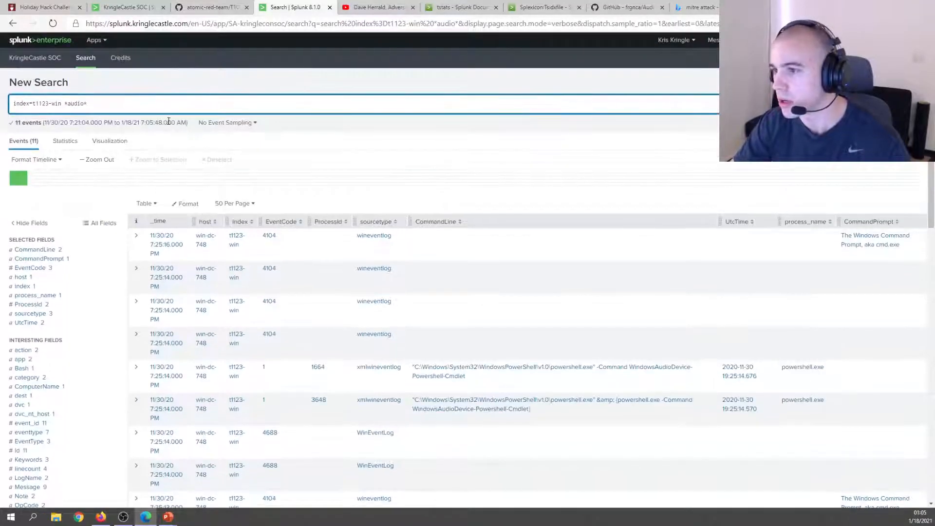
Limit the search to EventCode=1, leaving two PowerShell events (ProcessIds 1664, 3648).
click(64, 103)
text(EventCode=1)
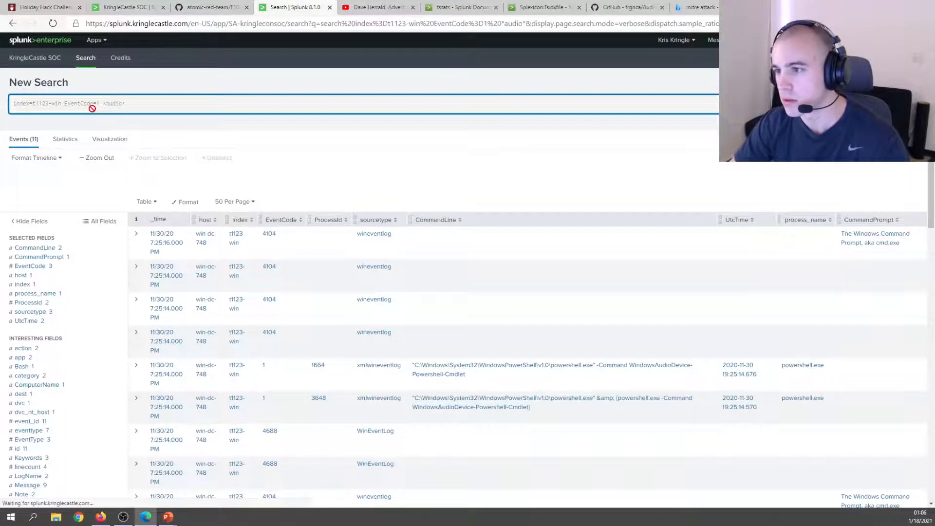
key(Return)
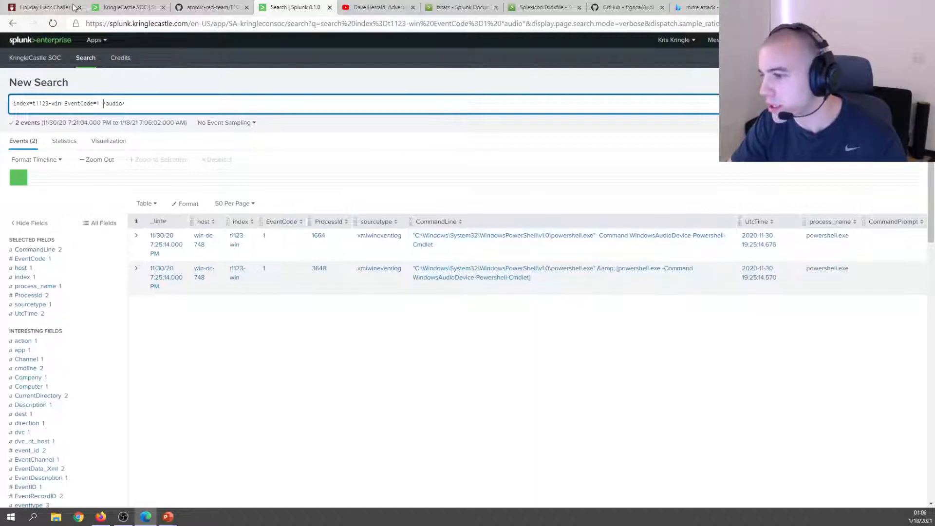
click(125, 7)
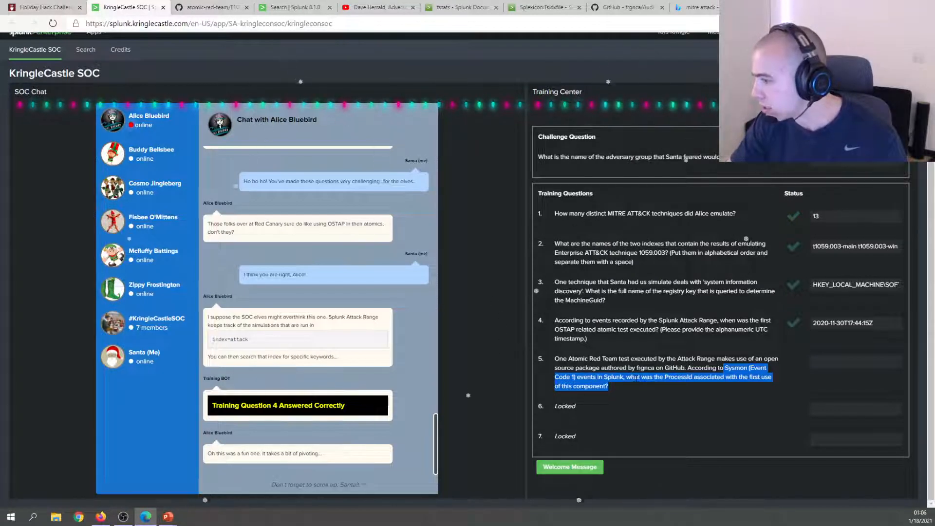
Expand the ProcessId 3648 PowerShell event and review its Sysmon details, hashes and parent command line.
click(270, 15)
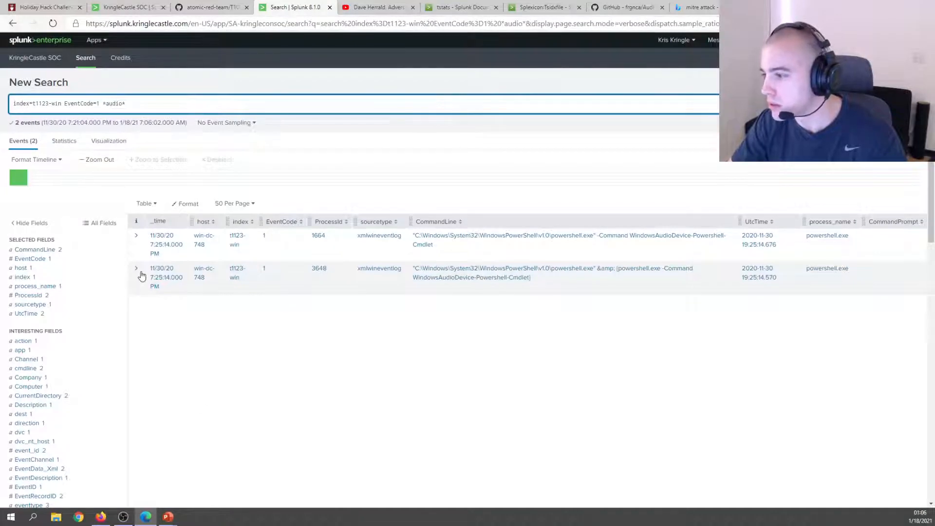
click(141, 275)
scroll(275, 317, down, 2)
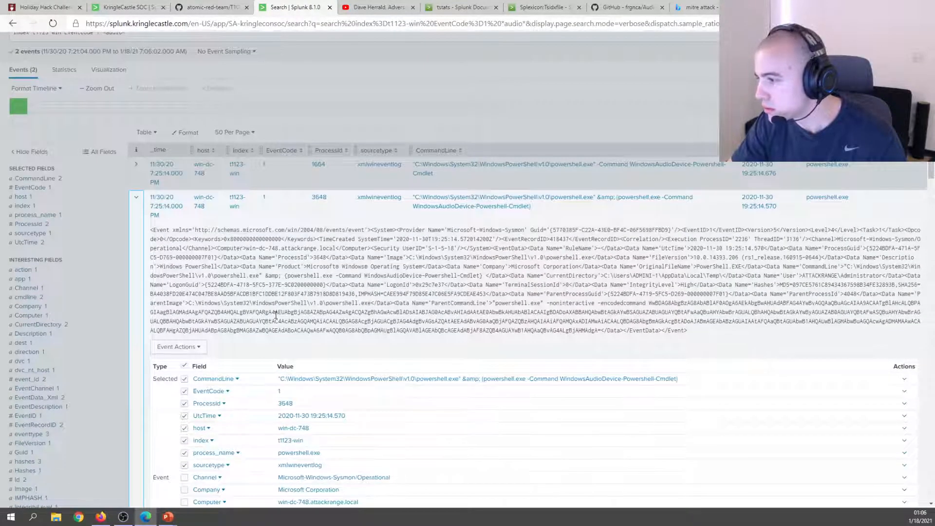
scroll(490, 302, down, 4)
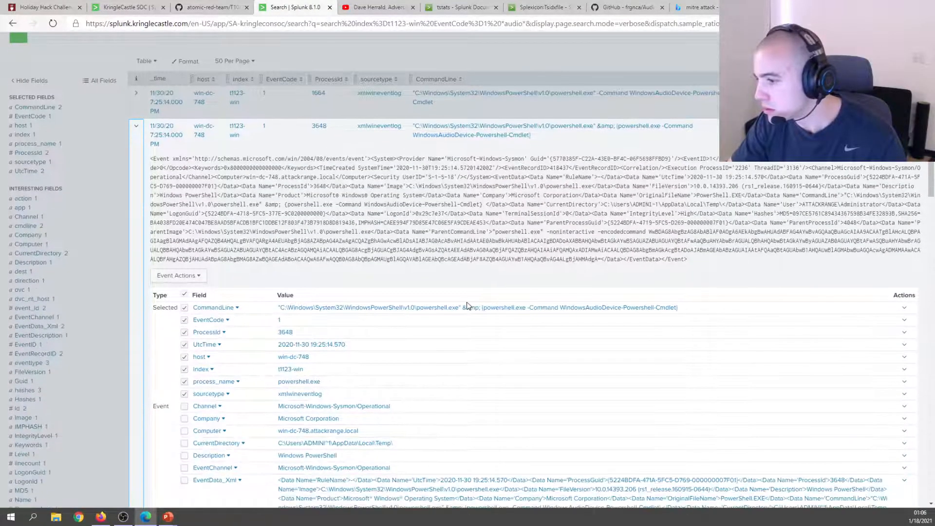
scroll(464, 307, down, 2)
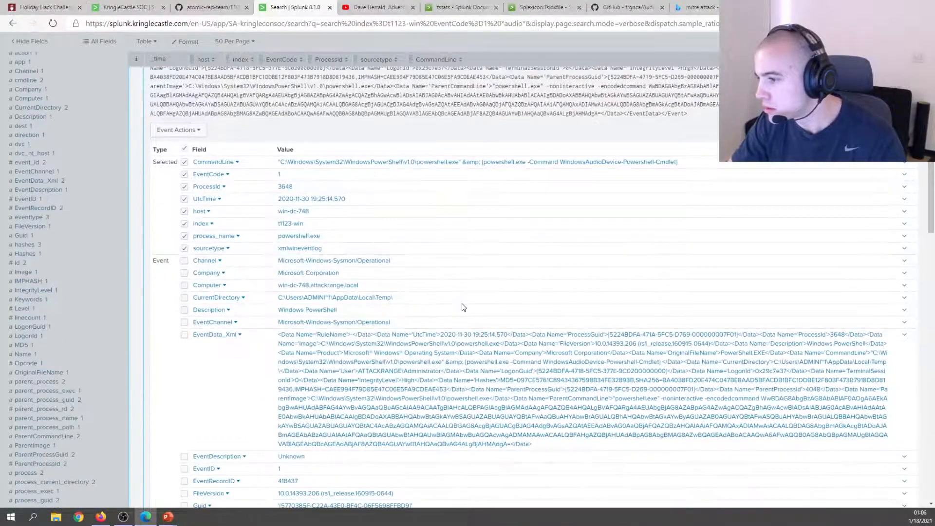
scroll(462, 307, down, 2)
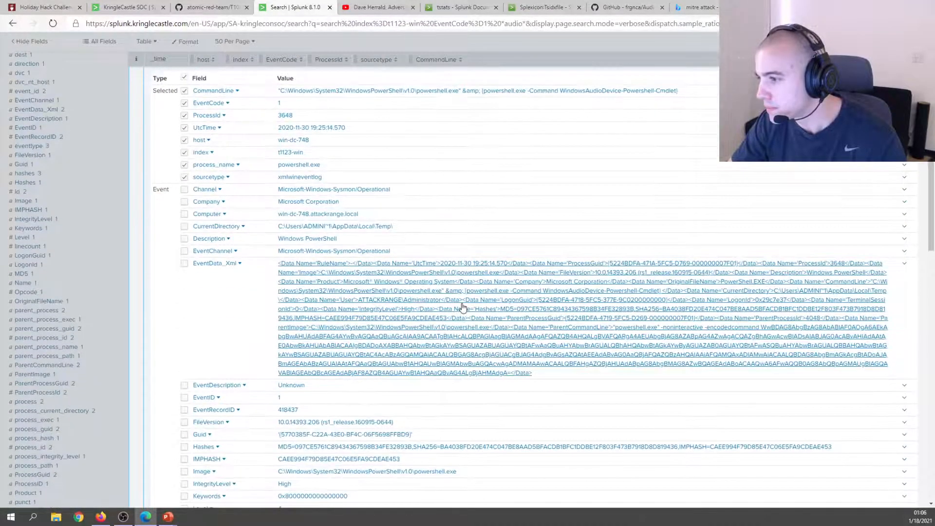
scroll(462, 306, down, 2)
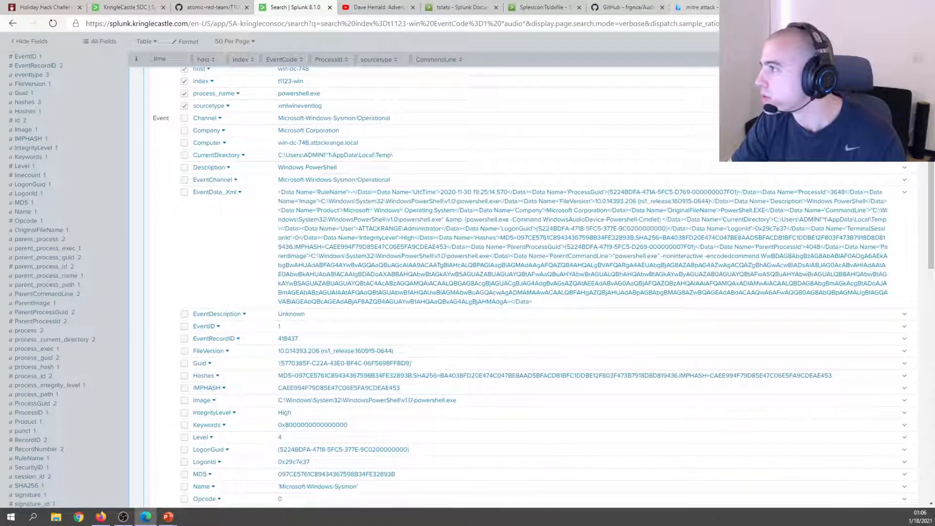
click(634, 6)
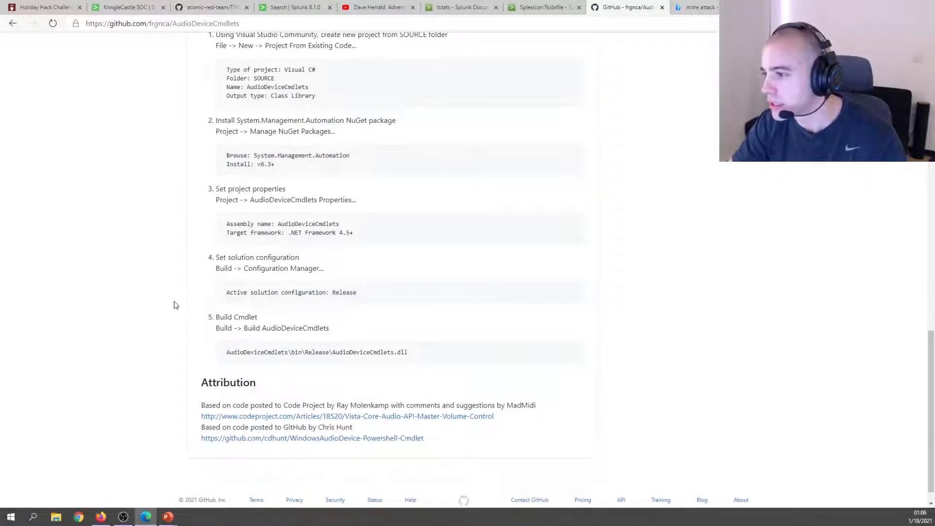
Scroll through the AudioDeviceCmdlets README, then return to Splunk's expanded ProcessId 3648 event.
scroll(177, 307, up, 20)
scroll(179, 299, down, 5)
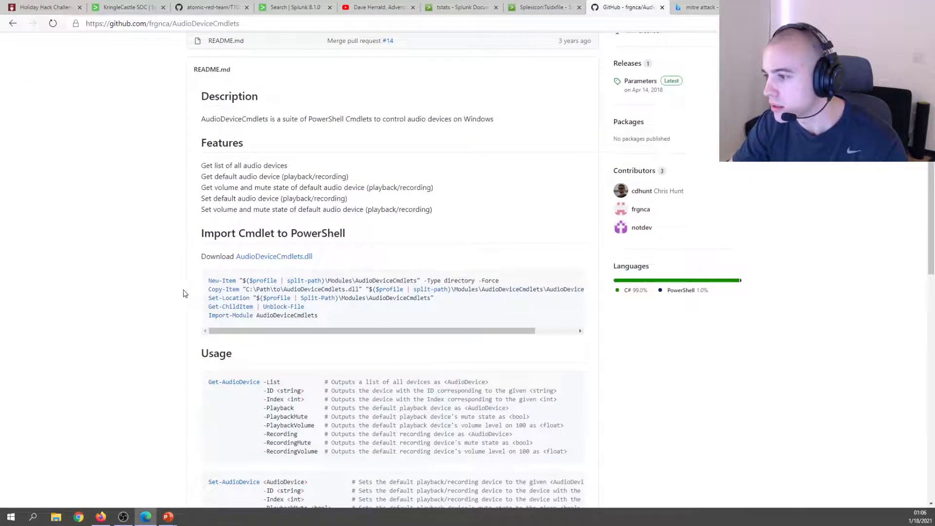
scroll(136, 225, down, 1)
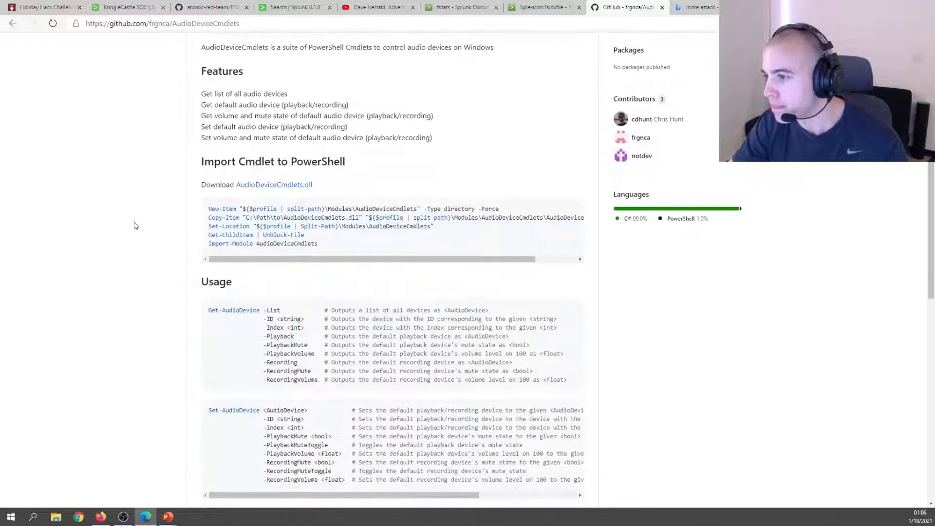
scroll(137, 255, down, 6)
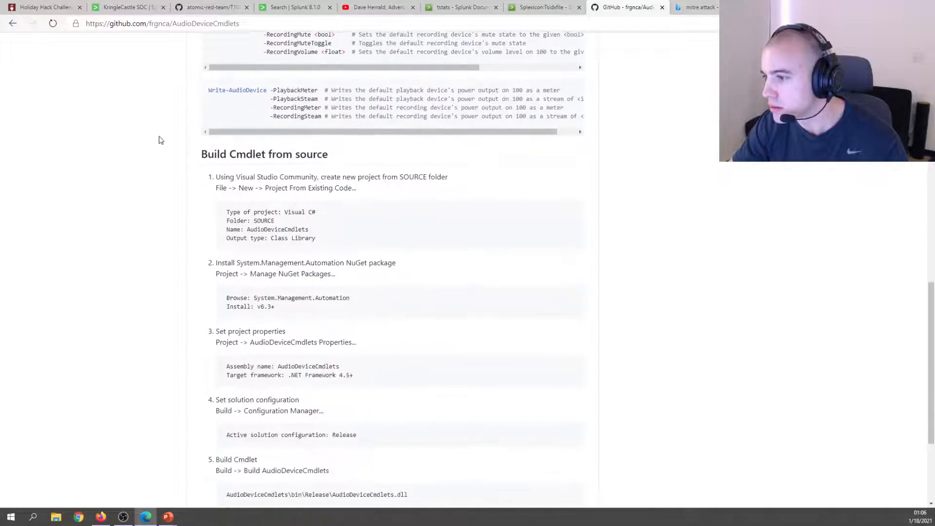
click(44, 7)
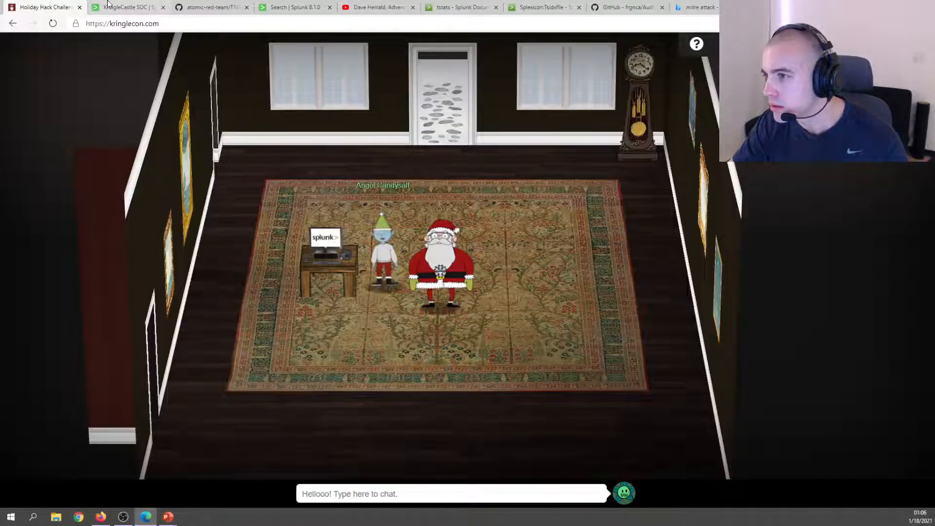
click(127, 6)
click(292, 7)
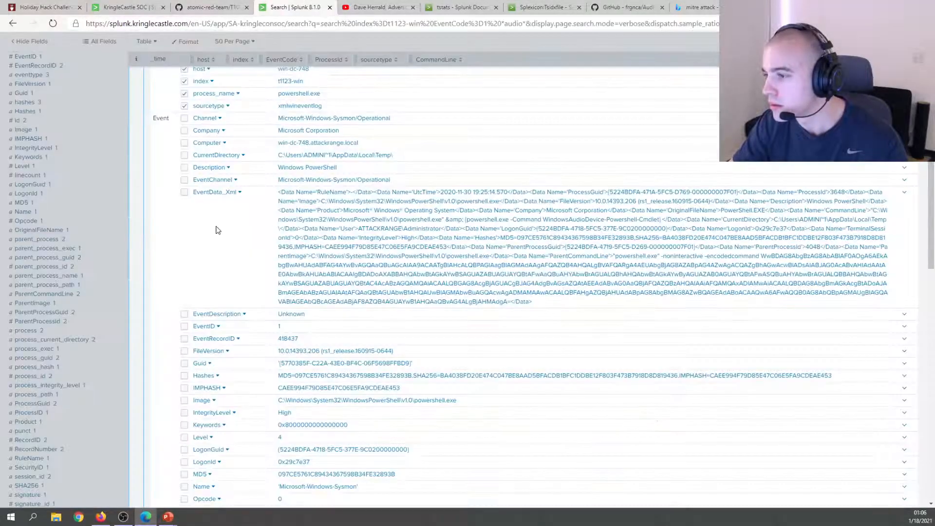
Find 'AudioDevice-' in the search results and recheck the question 5 wording.
key(ctrl+f)
text(Audi)
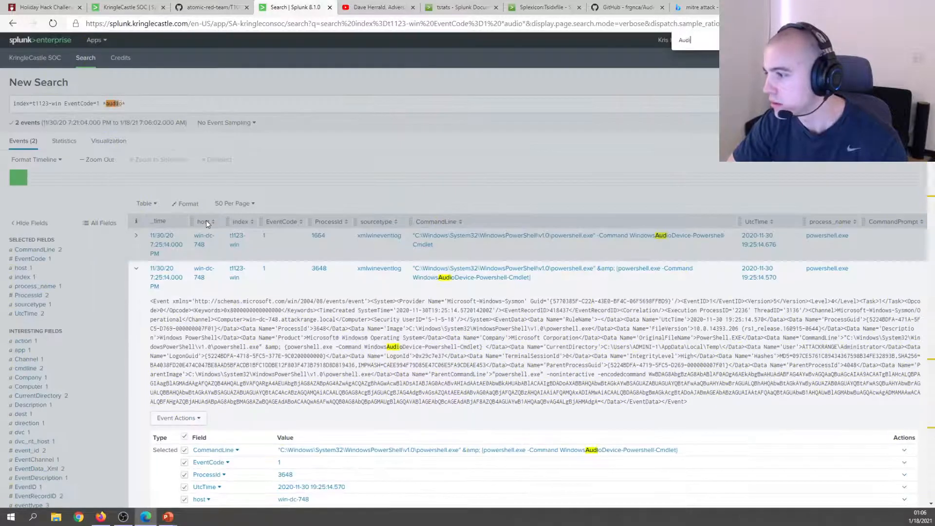
text(oDeviceCm)
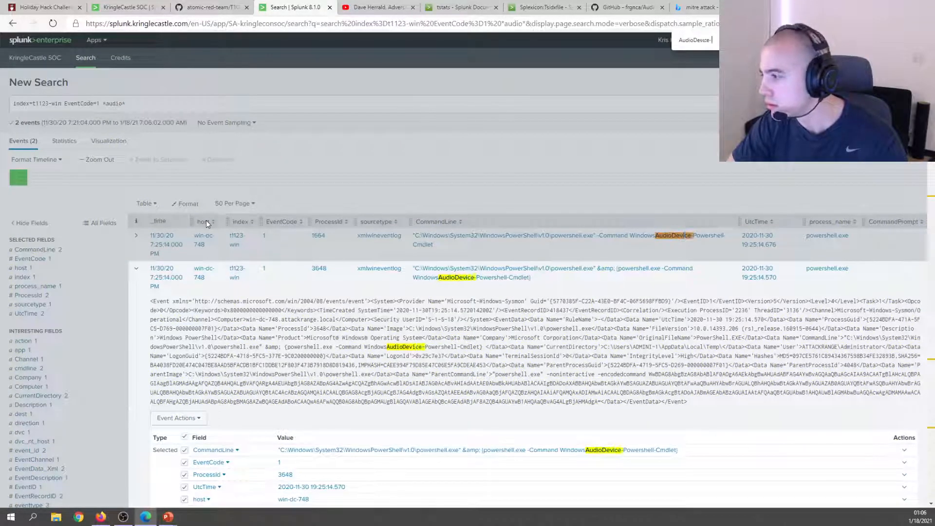
key(BackSpace)
text(-)
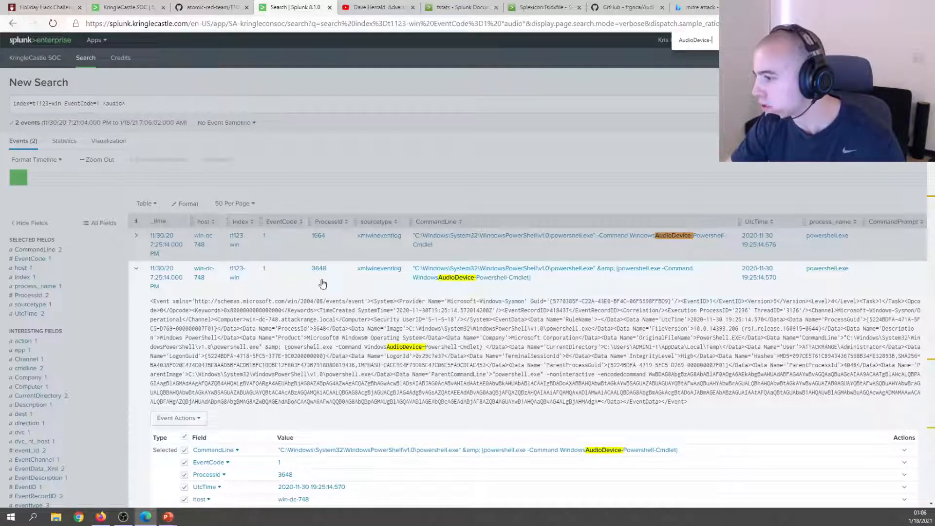
scroll(237, 293, down, 2)
click(128, 6)
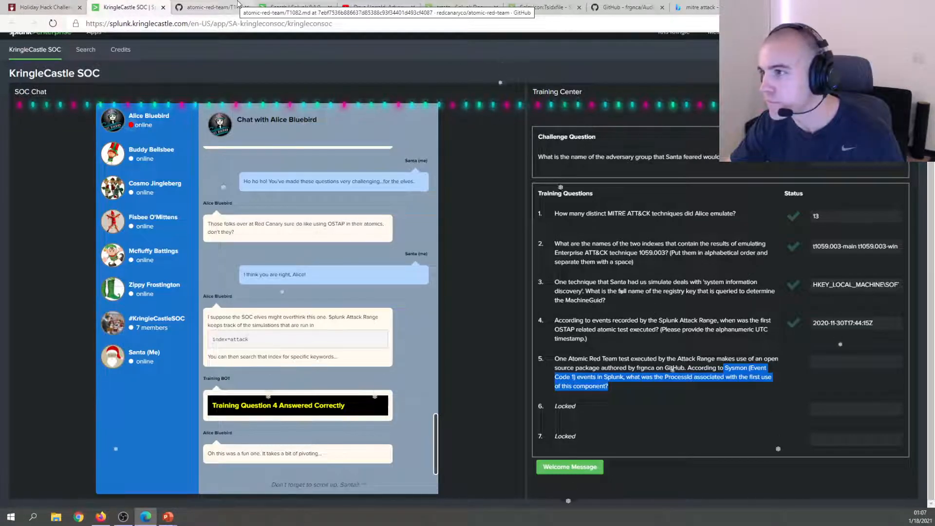
click(293, 7)
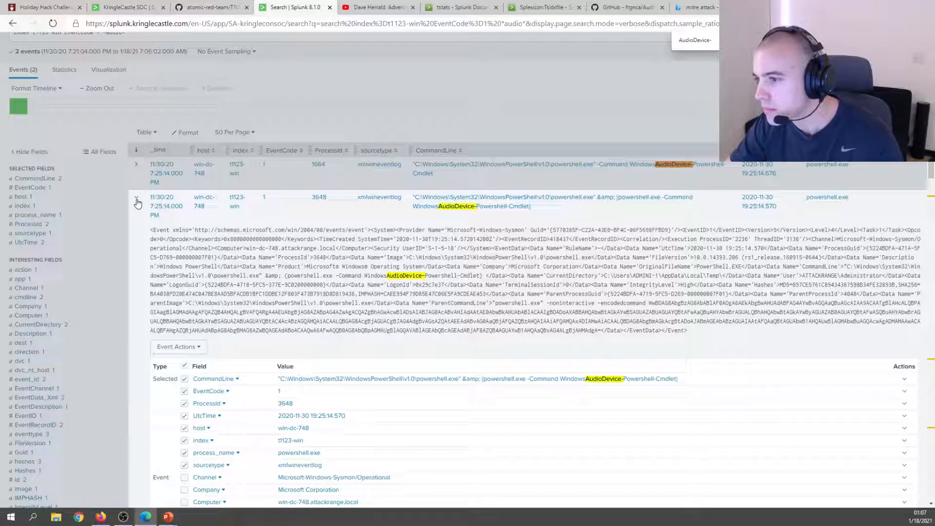
Collapse the second event and compare the two events' ProcessIds, noting 3648 as the first use.
click(137, 199)
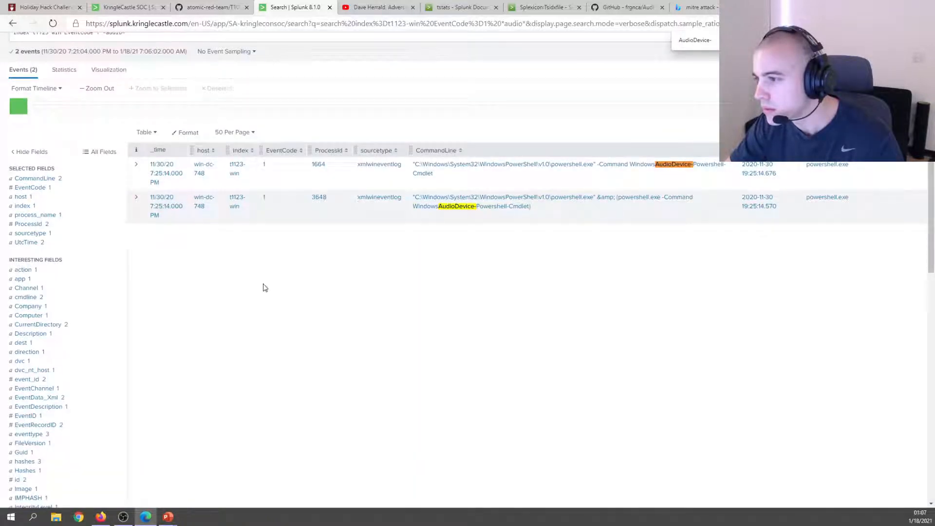
scroll(263, 288, down, 2)
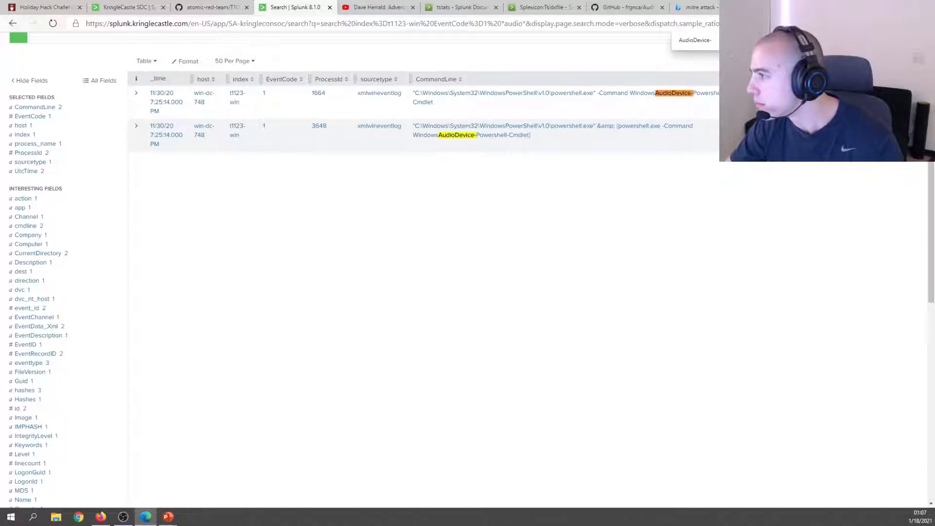
drag(413, 136, 532, 136)
click(536, 139)
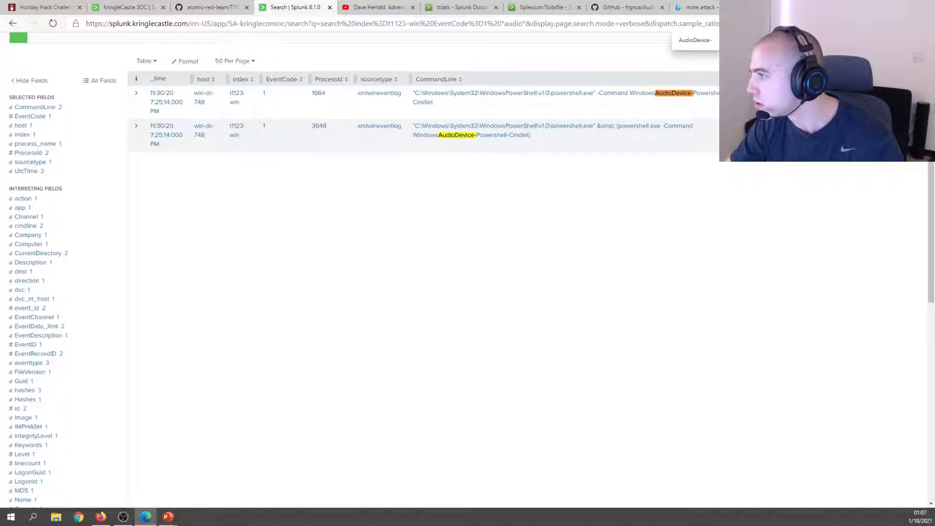
click(770, 130)
click(499, 235)
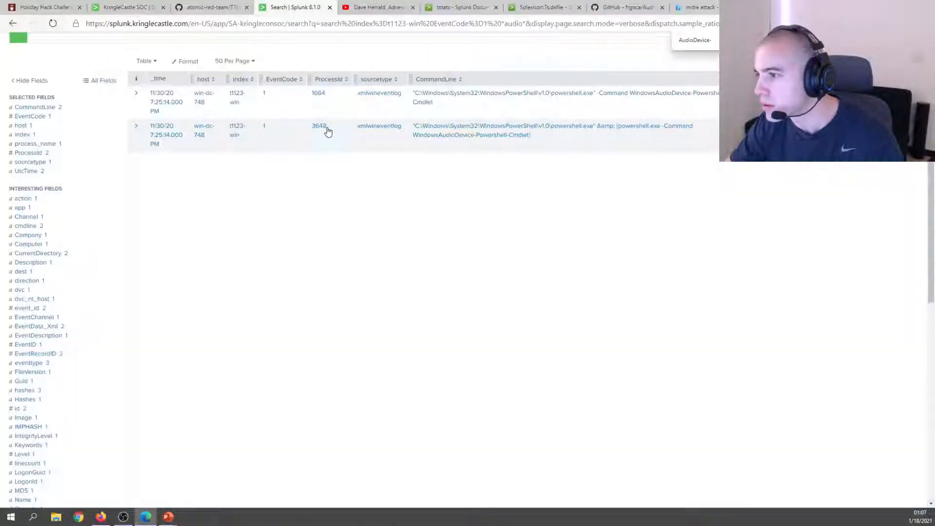
click(127, 8)
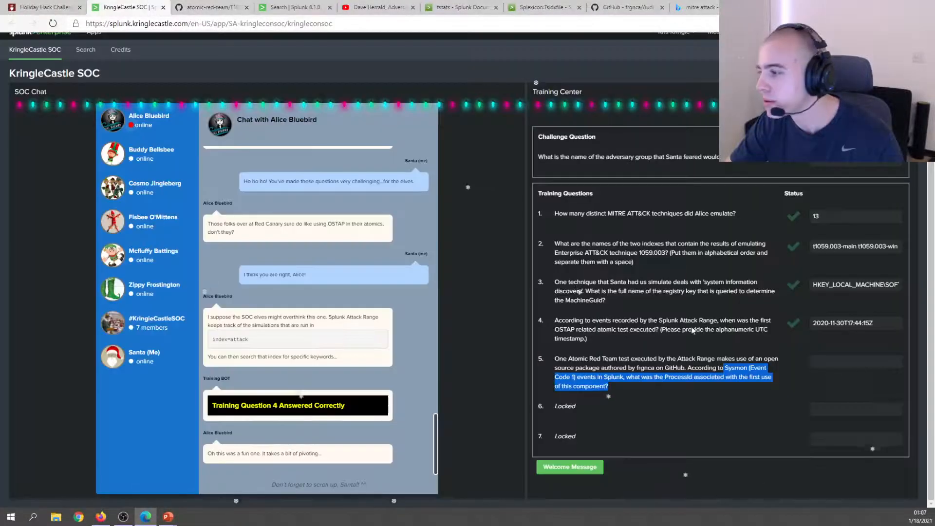
Submit 3648 as the question 5 answer and dismiss the correct-answer message.
click(856, 362)
text(3648)
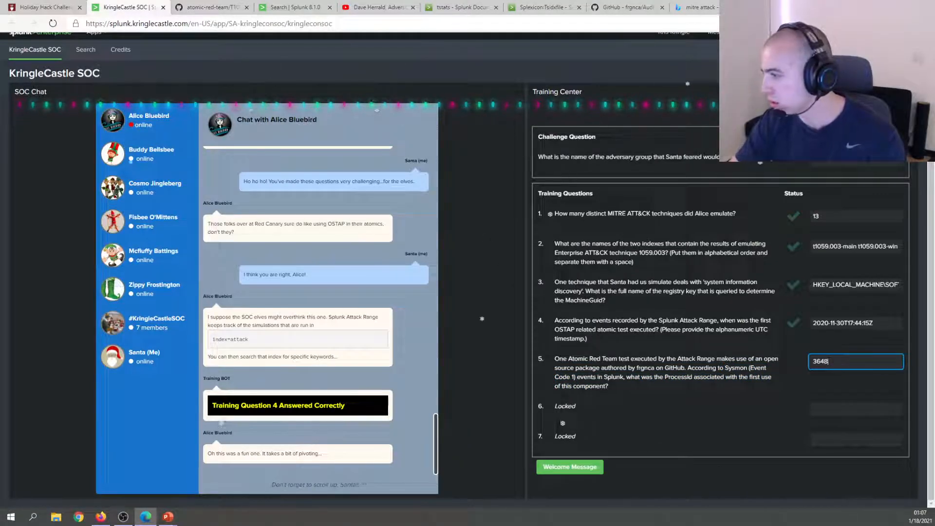
click(576, 367)
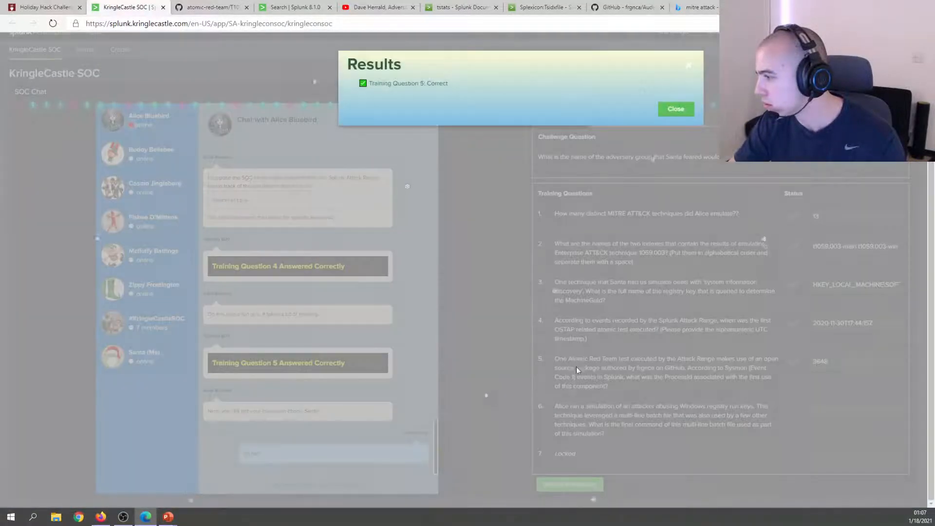
click(676, 109)
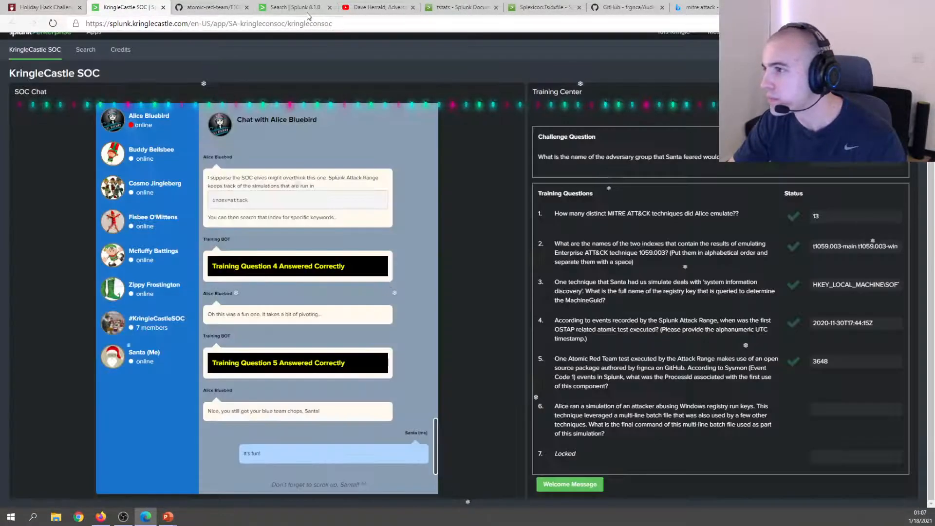
click(292, 7)
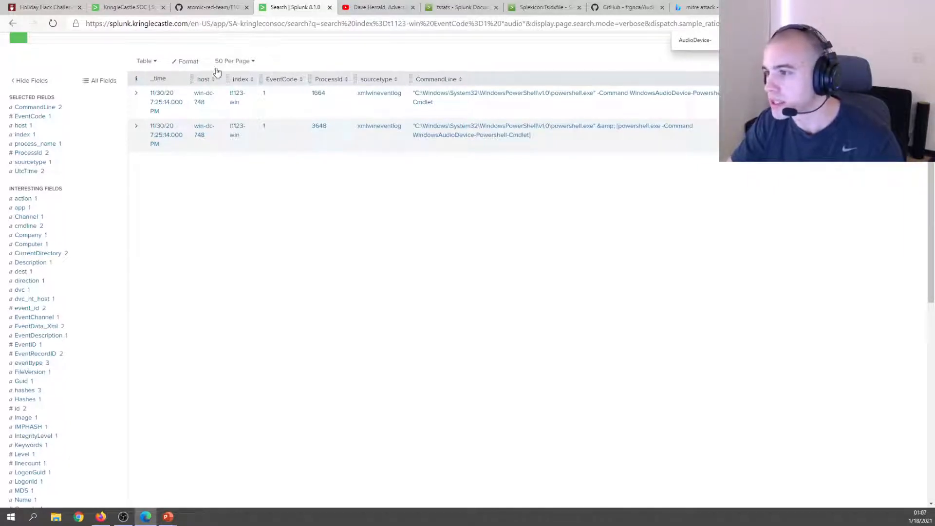
click(141, 7)
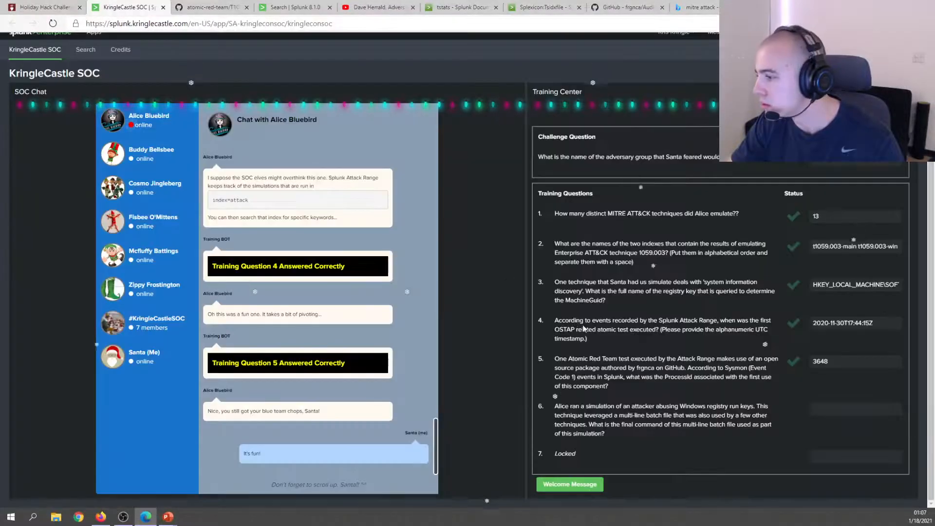
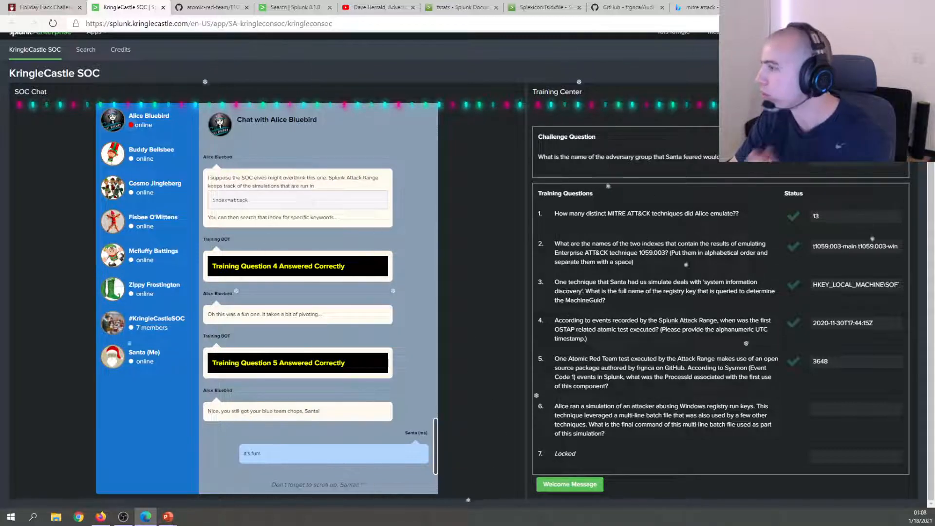
Search MITRE ATT&CK for 'registry run' and open the T1547.001 Registry Run Keys / Startup Folder page.
click(711, 6)
click(779, 7)
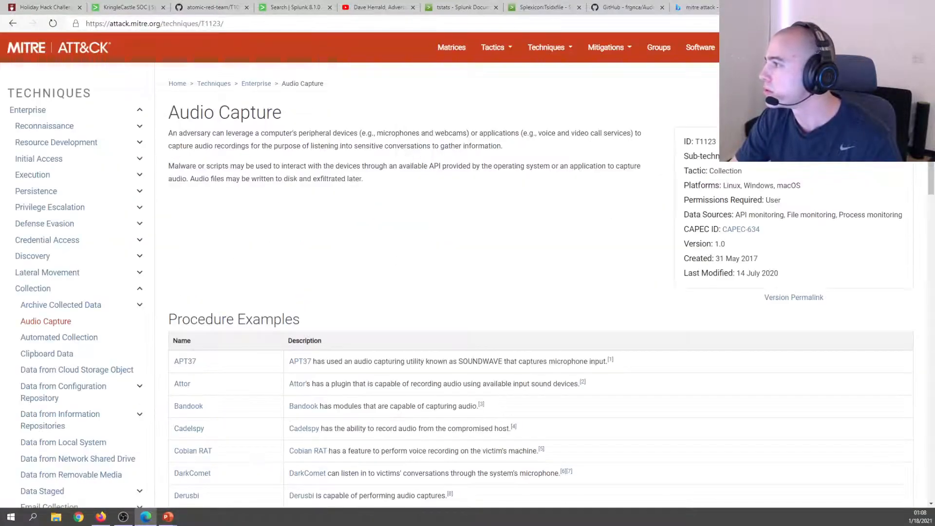
click(896, 47)
text(re)
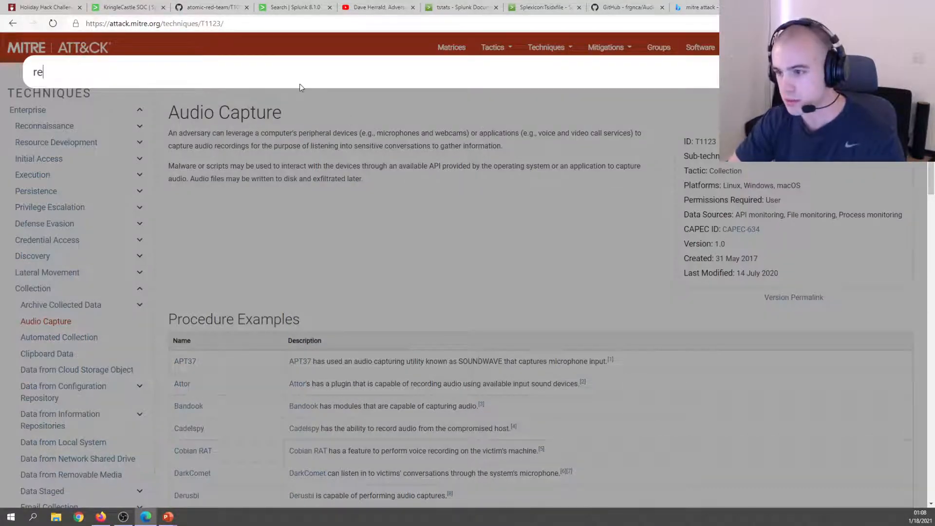
text(gi)
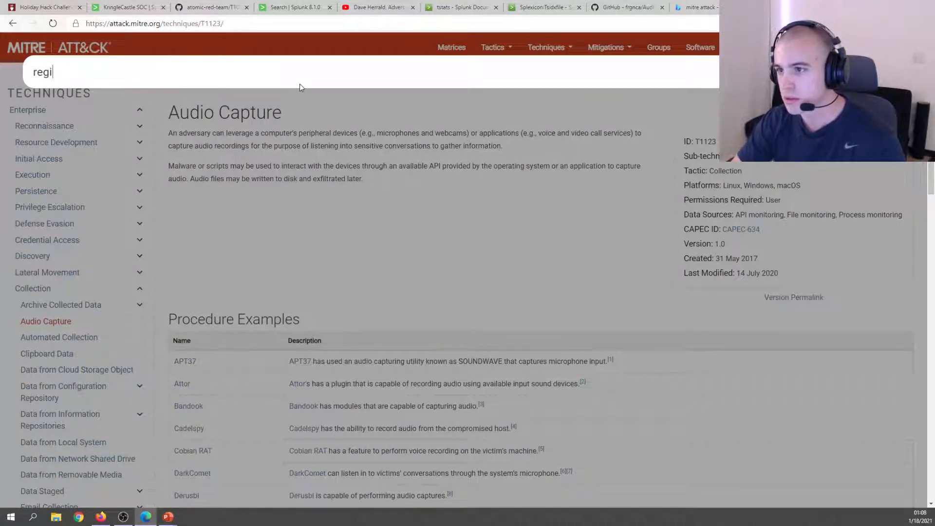
text(stry run)
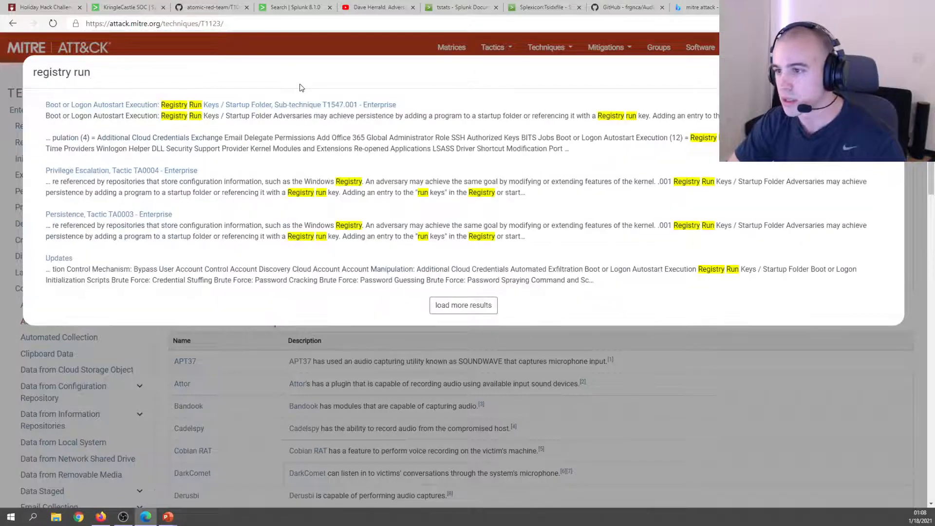
click(295, 105)
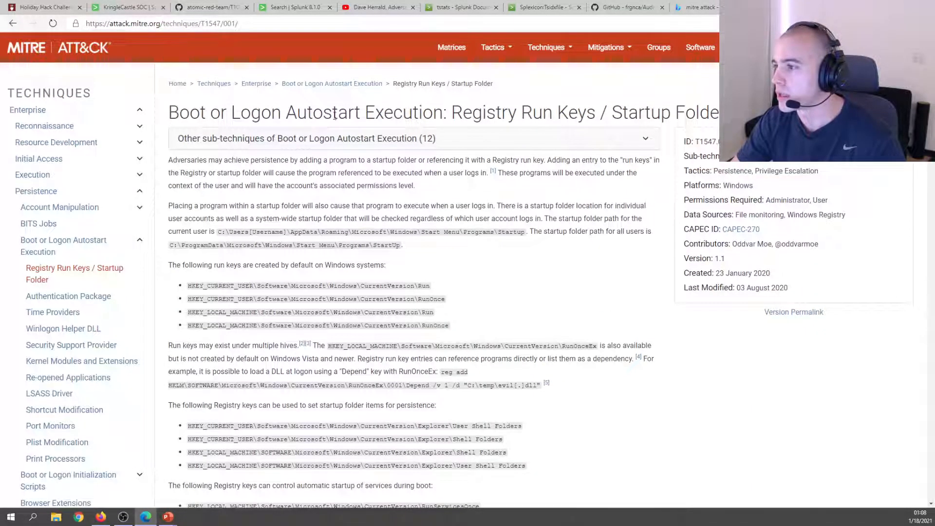
drag(452, 114, 578, 114)
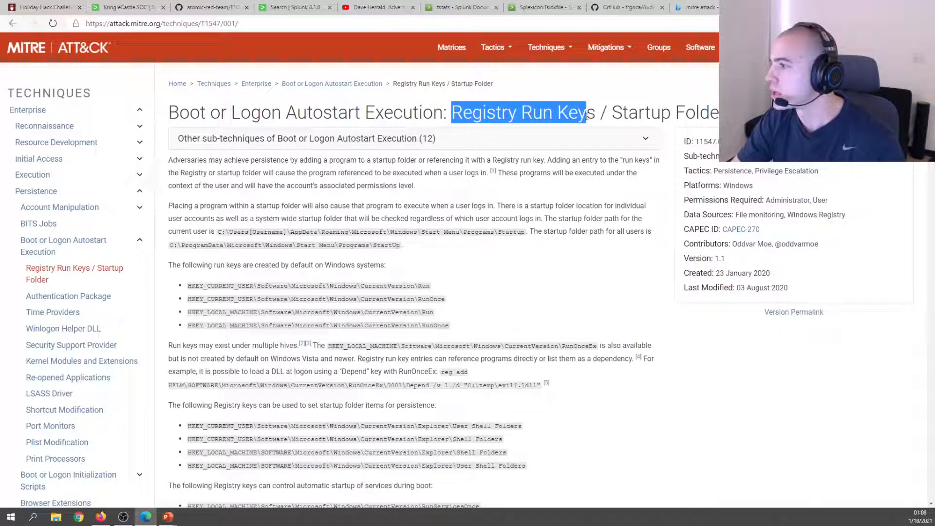
click(215, 113)
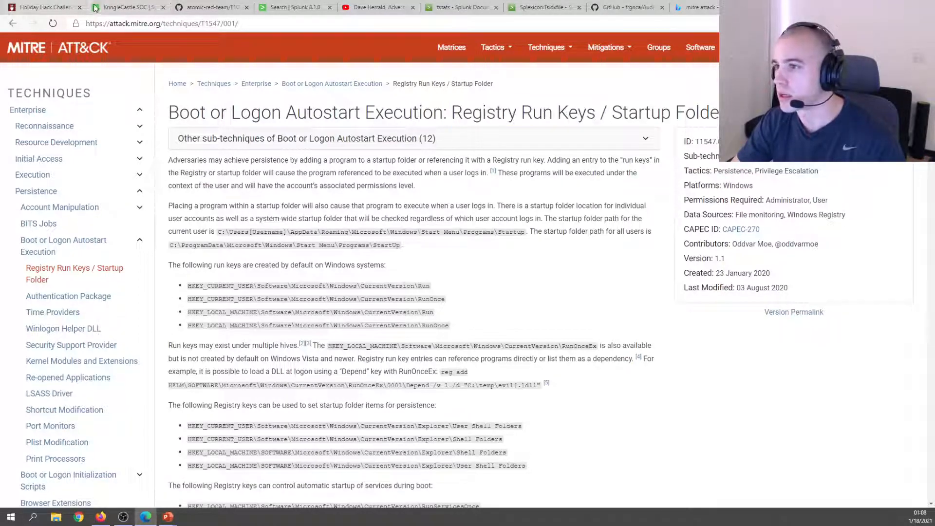
click(96, 8)
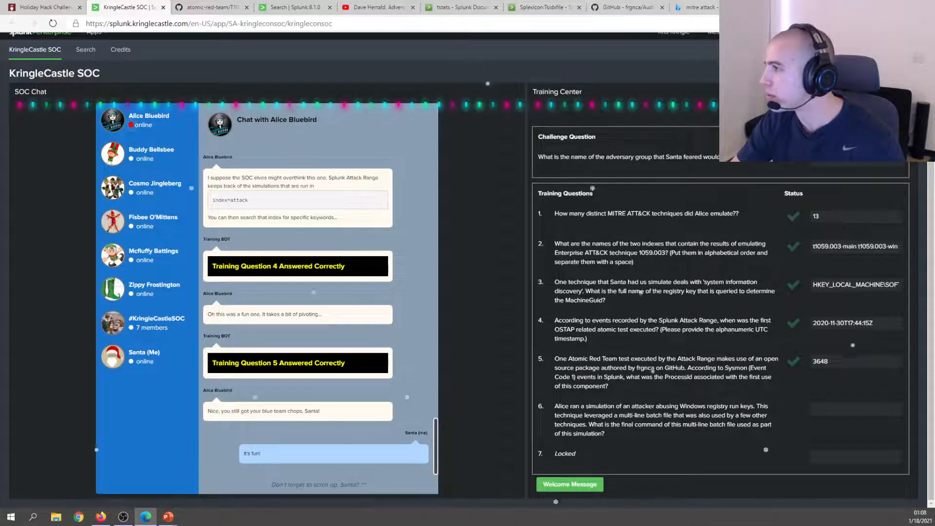
Copy the technique ID T1547.001 from the MITRE Registry Run Keys page.
click(785, 7)
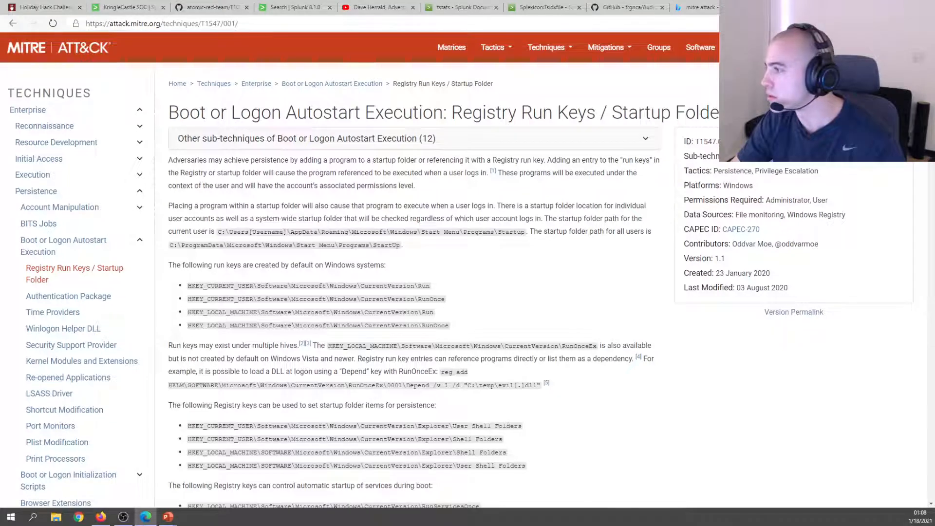
double_click(715, 142)
right_click(718, 143)
click(738, 152)
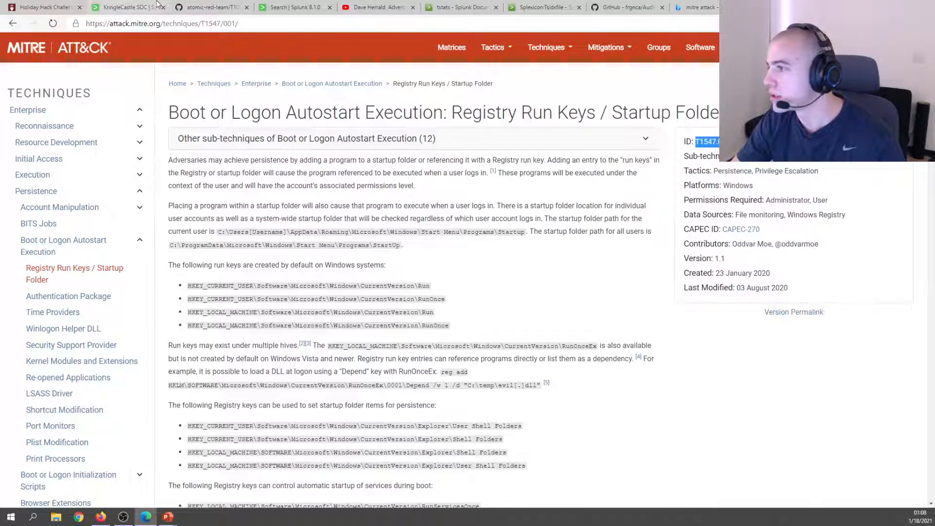
Find T1547.001 in Splunk's index count table: t1547.001-main (1833) and t1547.001-win (19490).
click(157, 4)
click(292, 7)
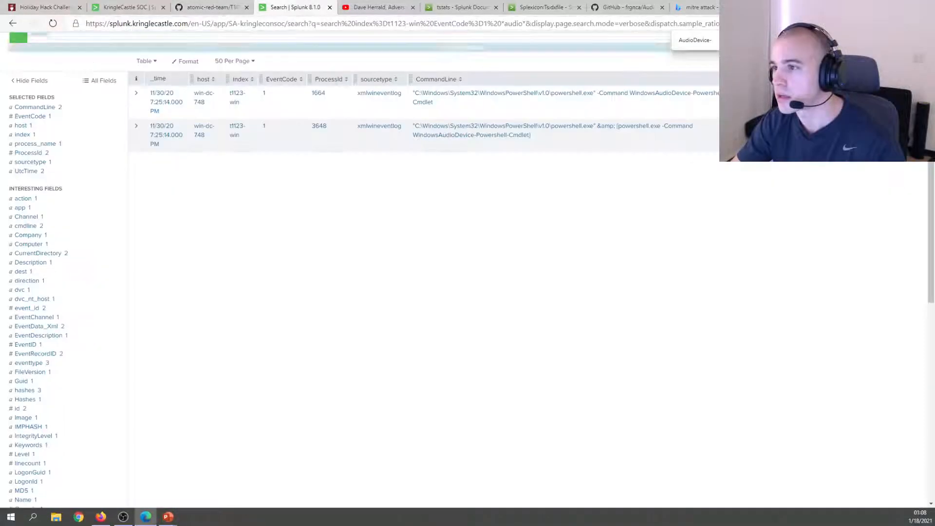
click(15, 23)
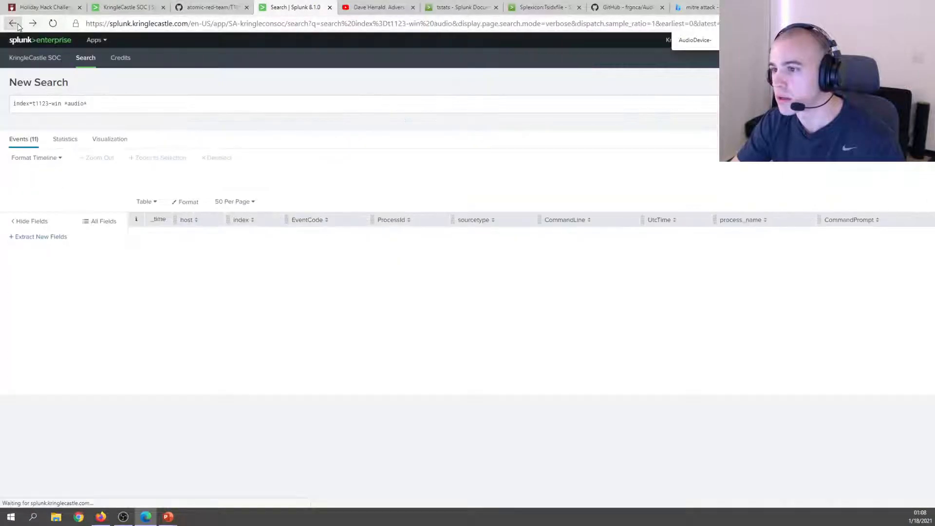
click(33, 23)
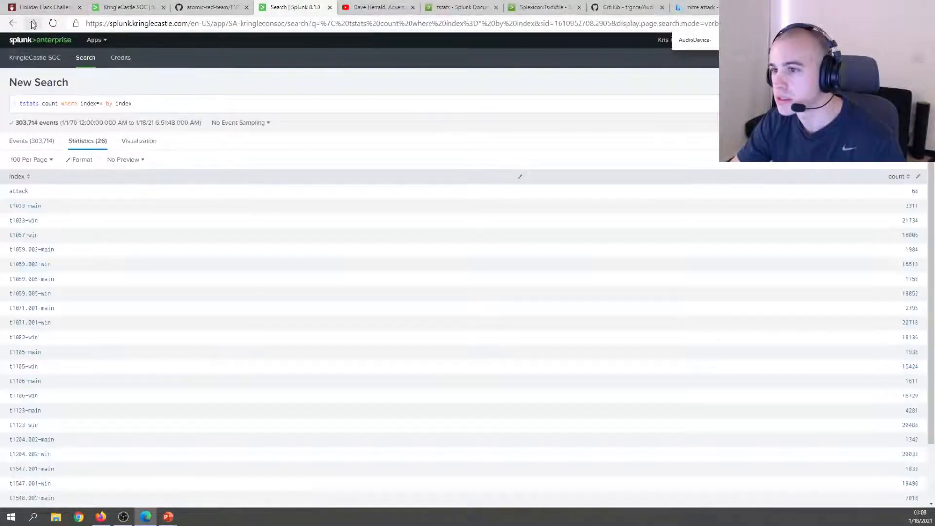
scroll(194, 188, down, 1)
key(ctrl+f)
key(ctrl+v)
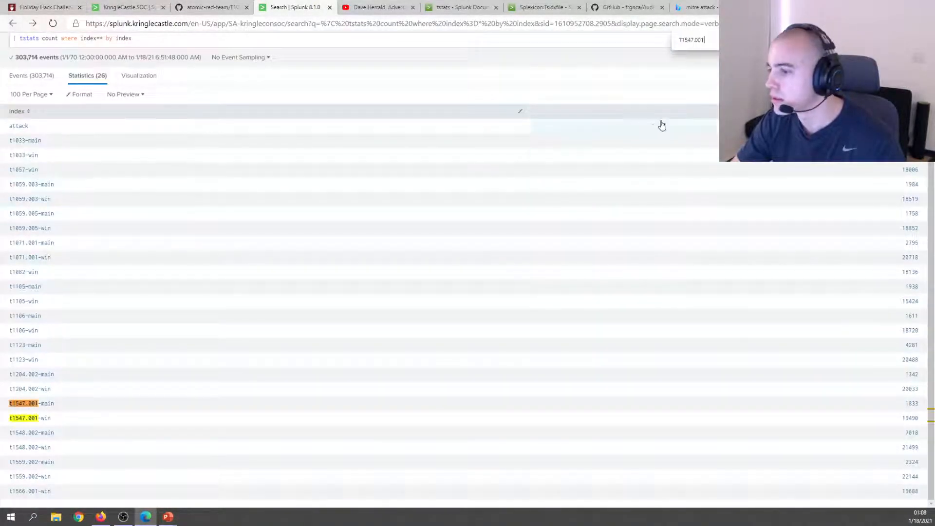
Drill down on the t1547.001-win index and begin replacing the search query.
click(39, 420)
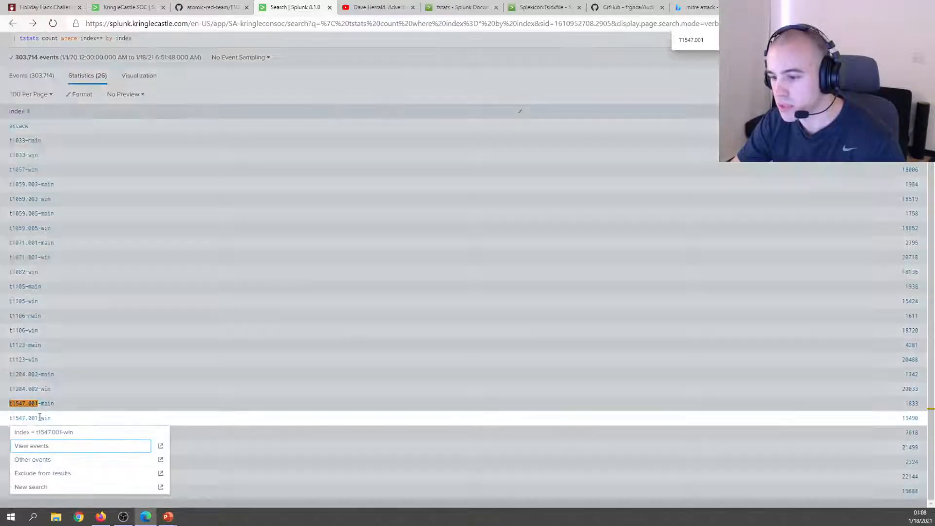
click(49, 449)
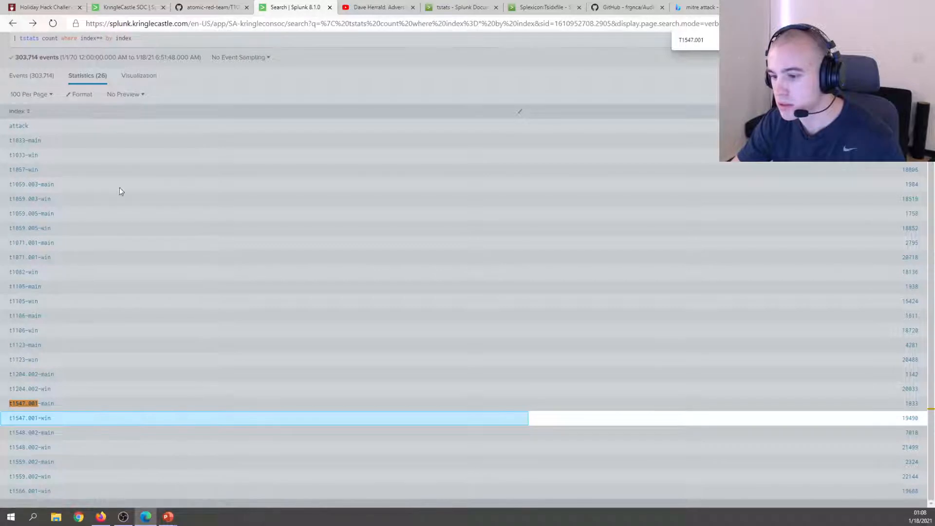
scroll(119, 189, up, 2)
scroll(92, 101, down, 2)
scroll(98, 93, up, 2)
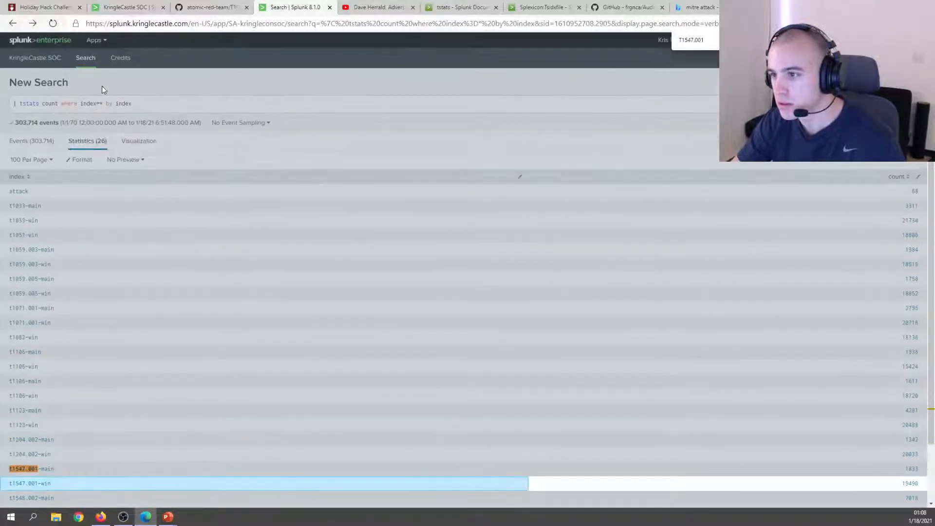
click(117, 99)
triple_click(130, 100)
text(|)
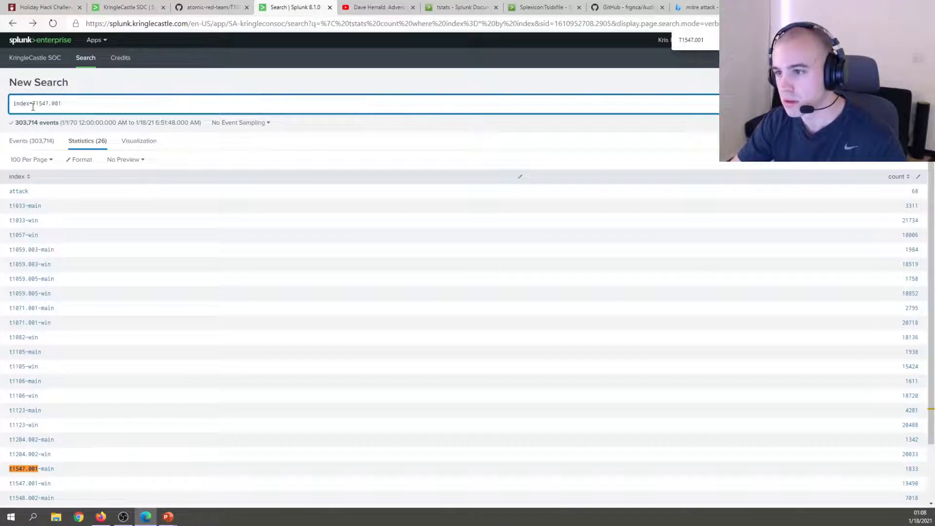
Search index=t1547.001-win, then filter with CommandLine="*bat*" down to 5 batch-file events.
click(33, 106)
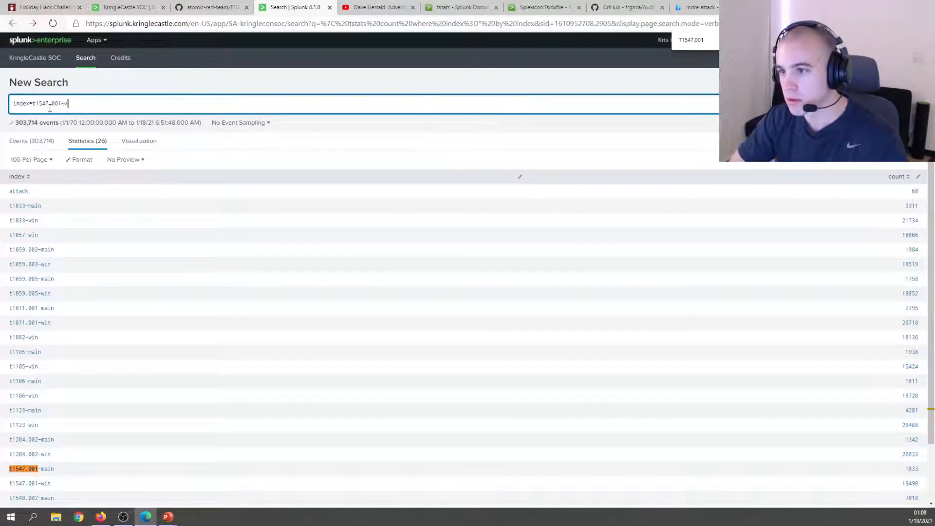
key(Return)
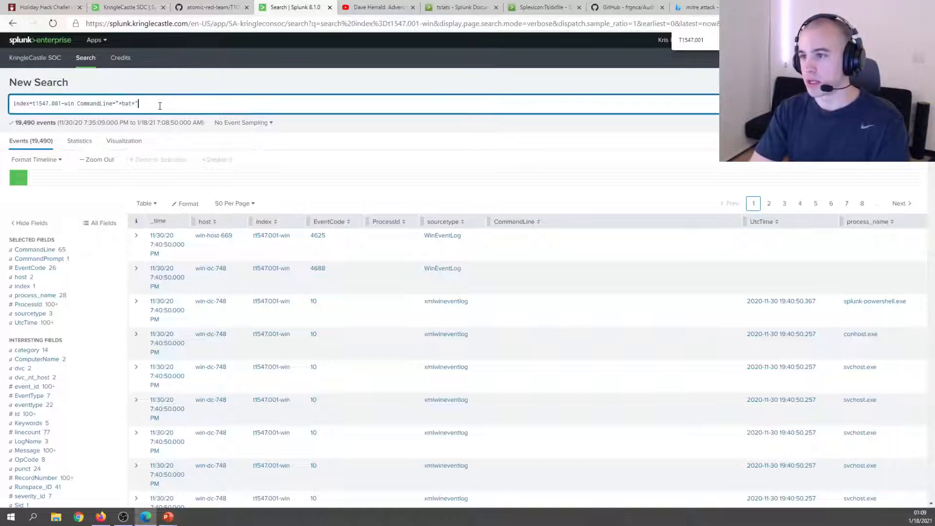
key(Return)
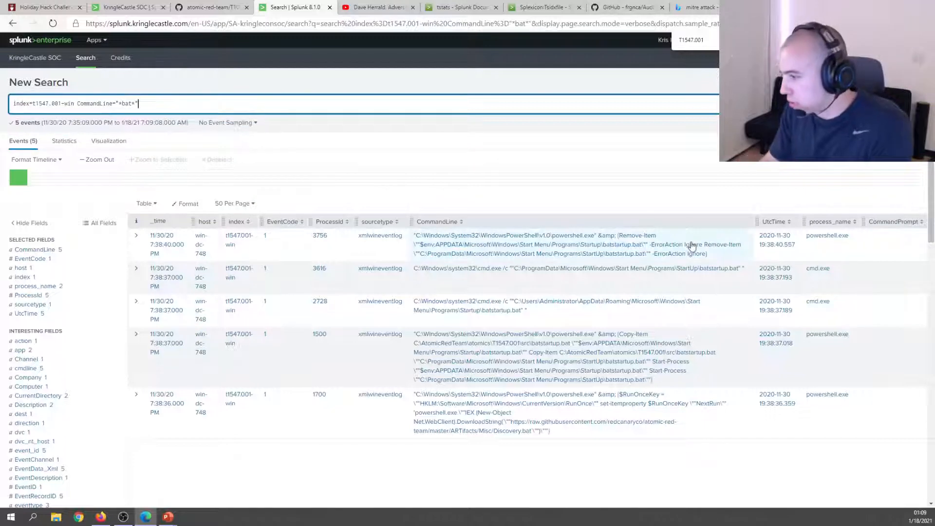
Reread the wording of training question 6 on the KringleCastle SOC page.
click(124, 6)
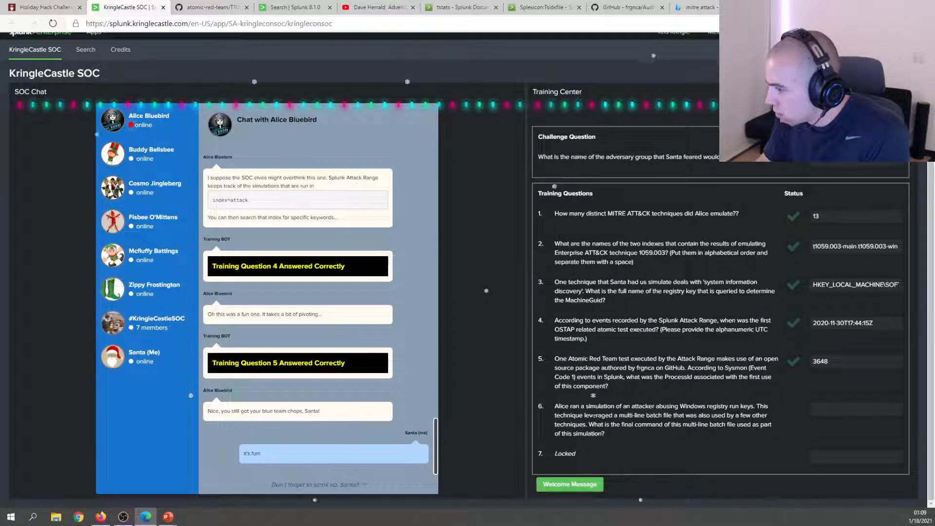
drag(593, 415, 688, 425)
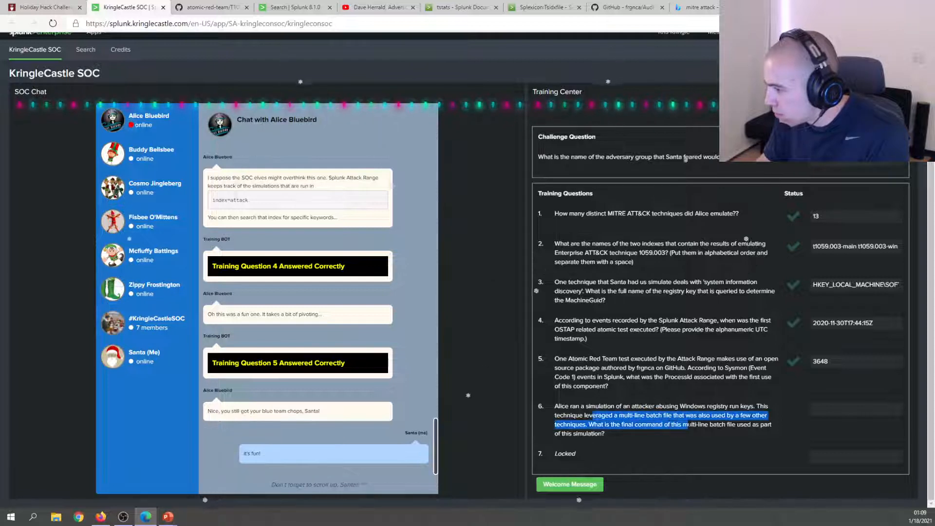
drag(602, 415, 634, 424)
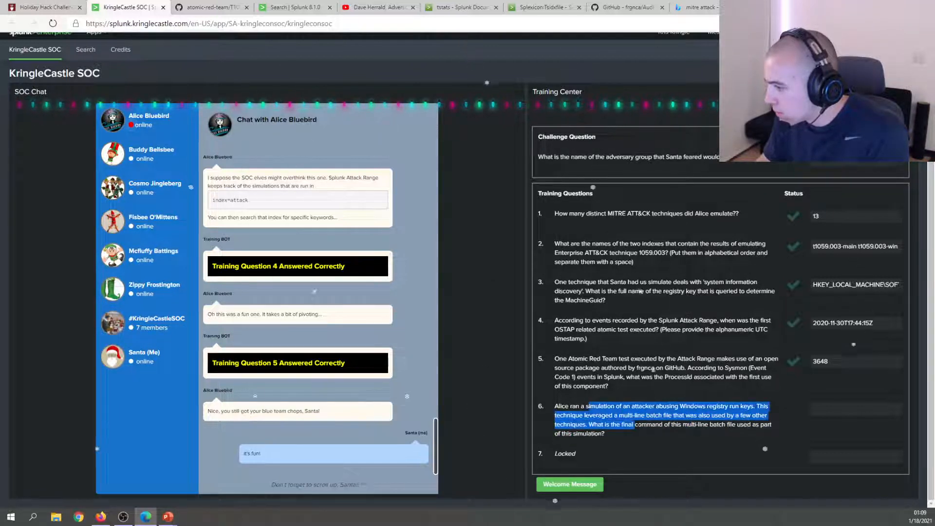
click(640, 291)
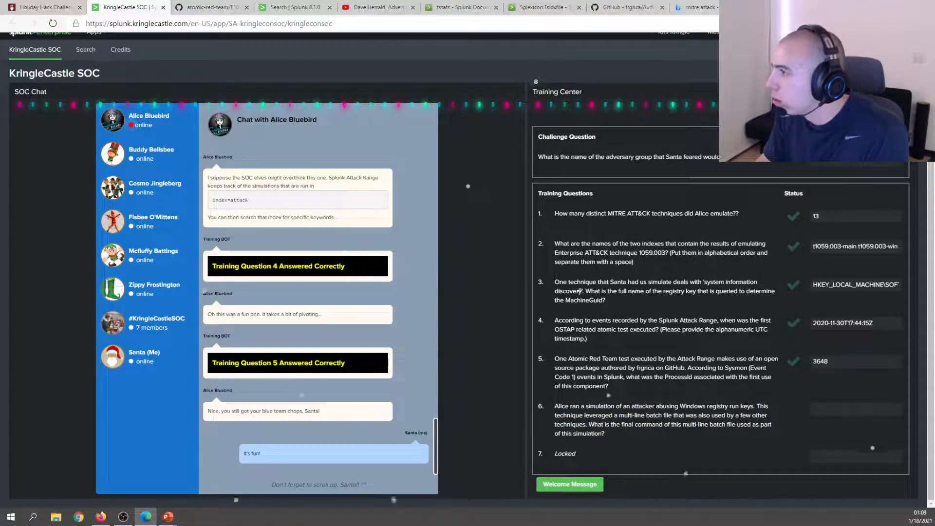
Bring up the atomic-red-team T1082 System Information Discovery page on GitHub, scrolled to its top.
click(697, 6)
click(643, 4)
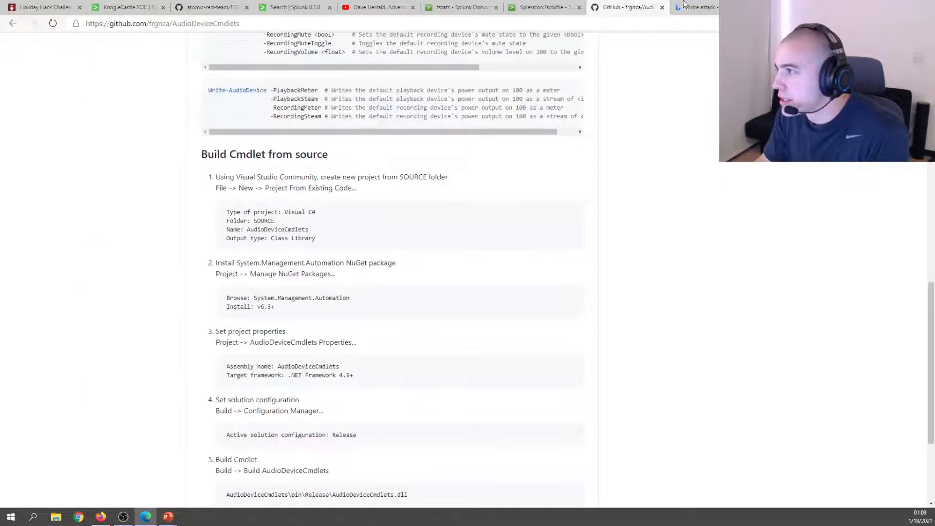
click(684, 5)
click(522, 4)
click(301, 5)
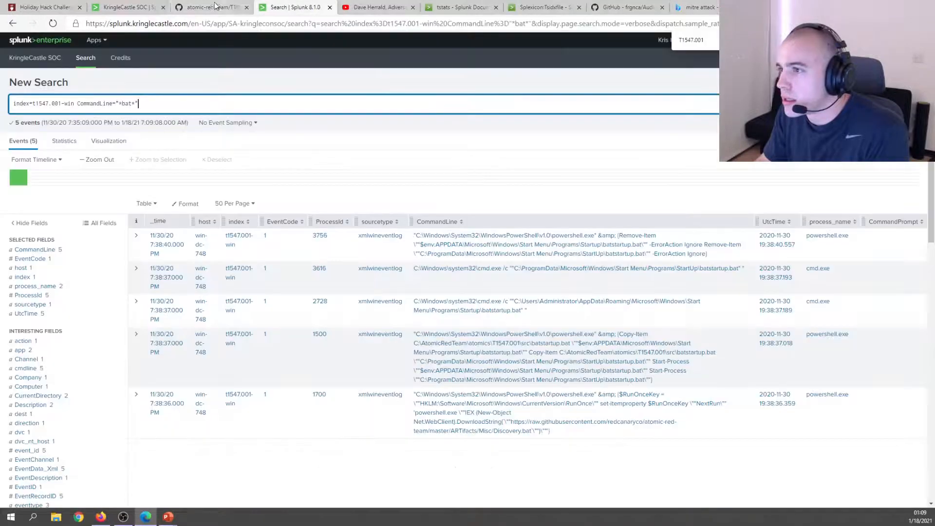
click(214, 6)
scroll(213, 207, up, 15)
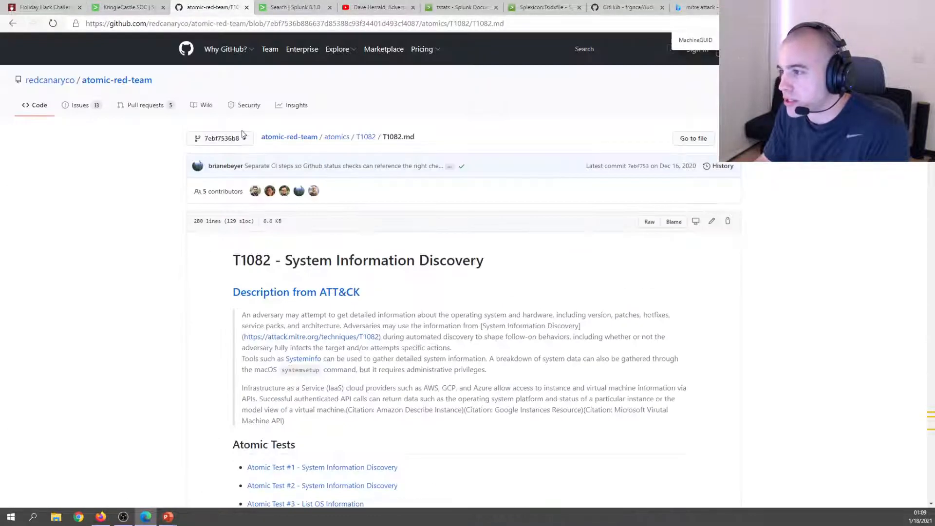
Open the atomic-red-team atomics folder listing and scroll to the T1547.001 entry.
click(345, 142)
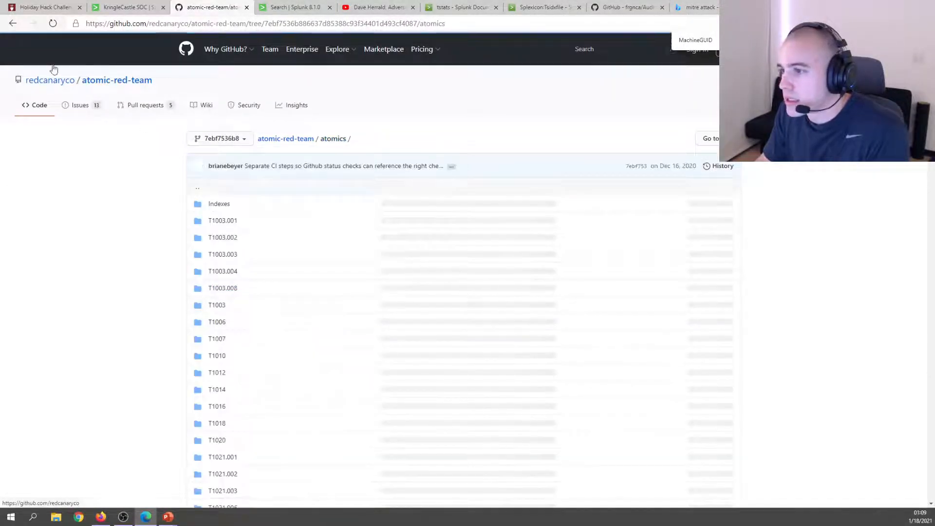
click(126, 7)
click(234, 4)
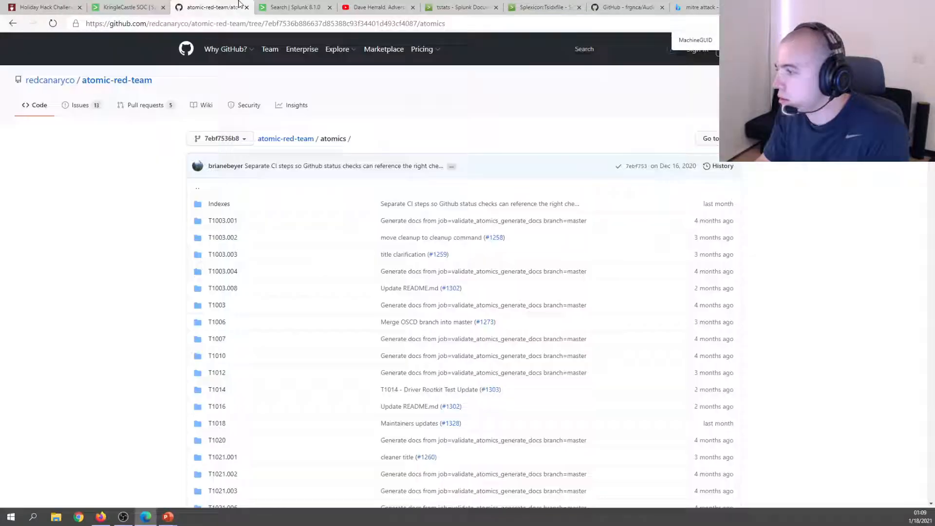
click(277, 5)
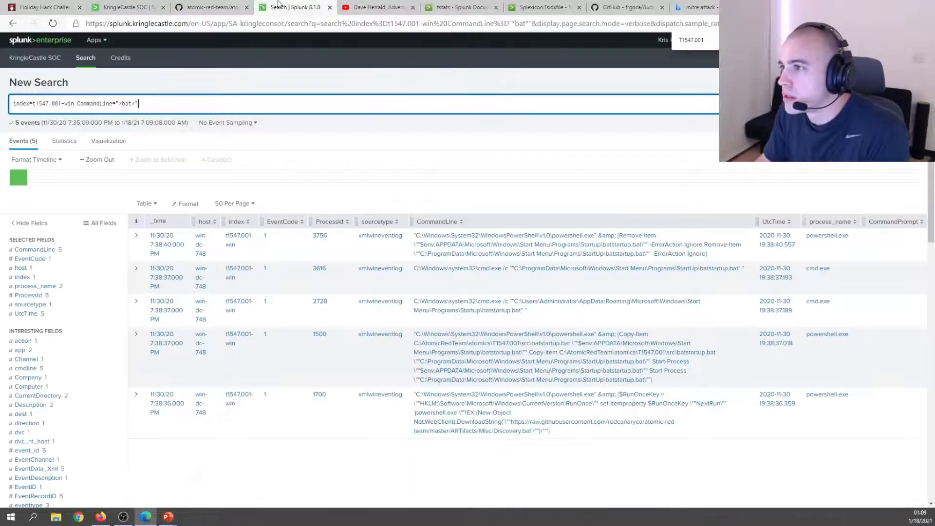
click(239, 5)
scroll(218, 301, down, 7)
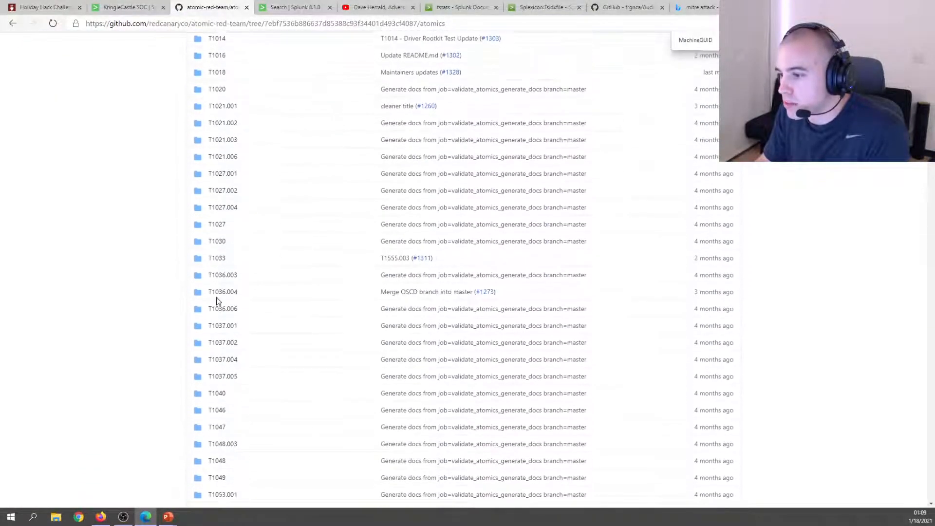
scroll(218, 300, down, 18)
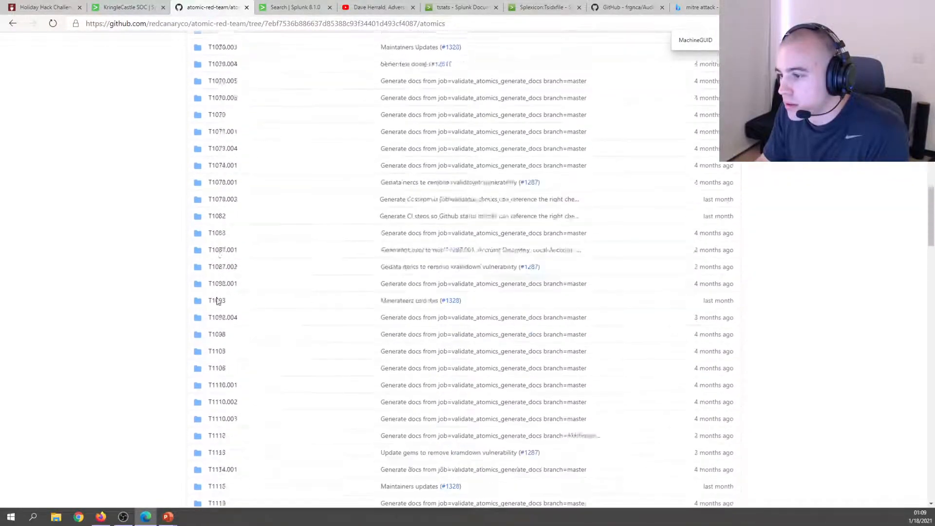
scroll(219, 298, down, 20)
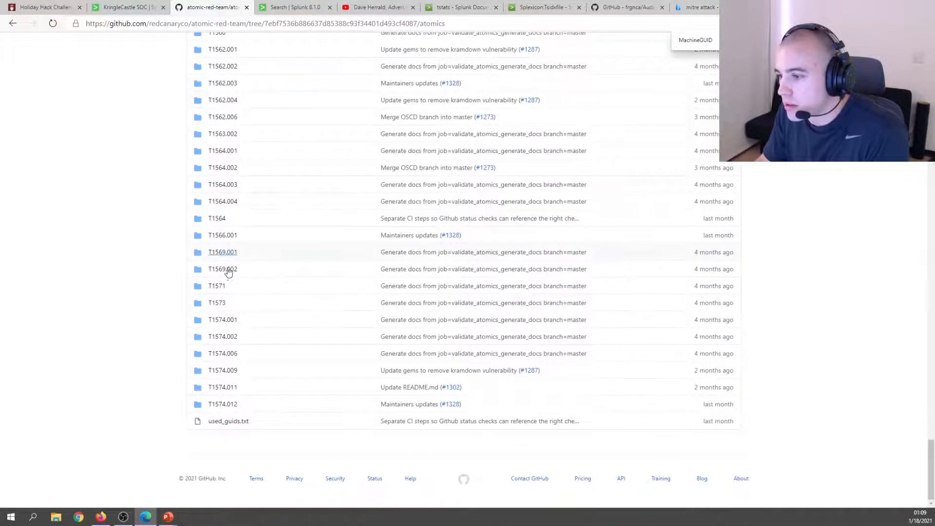
scroll(231, 290, up, 12)
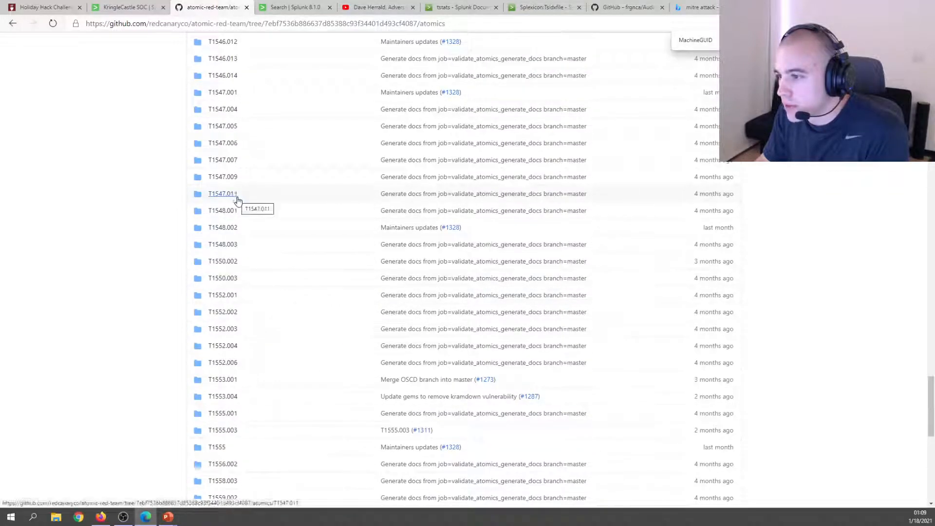
Check T1547.001's src/batstartup.bat (echoes 'T1547.001 Hello World Bat'), then return to the T1547.001 folder.
click(232, 94)
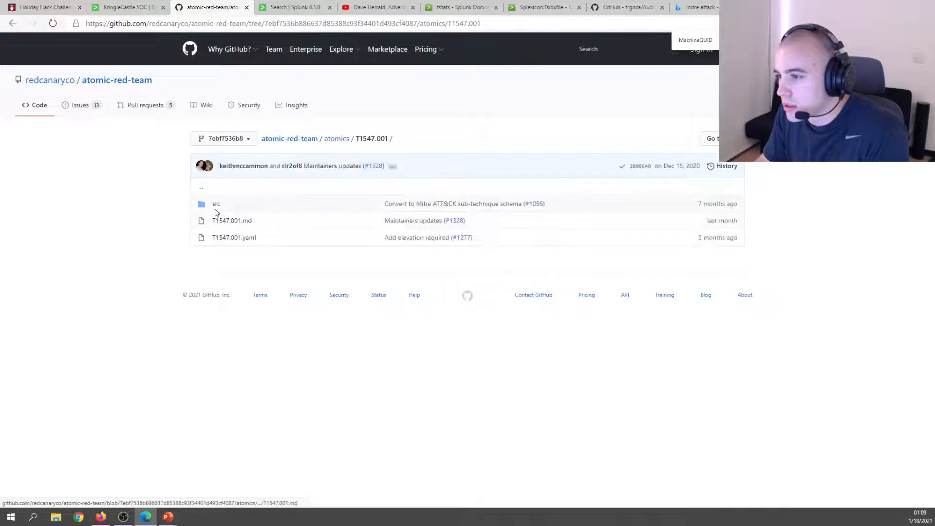
click(218, 207)
click(217, 206)
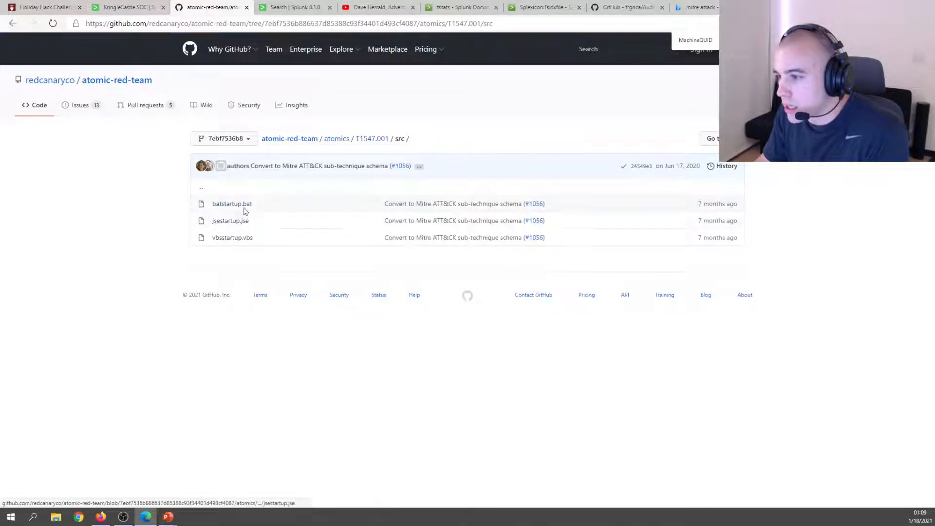
click(19, 25)
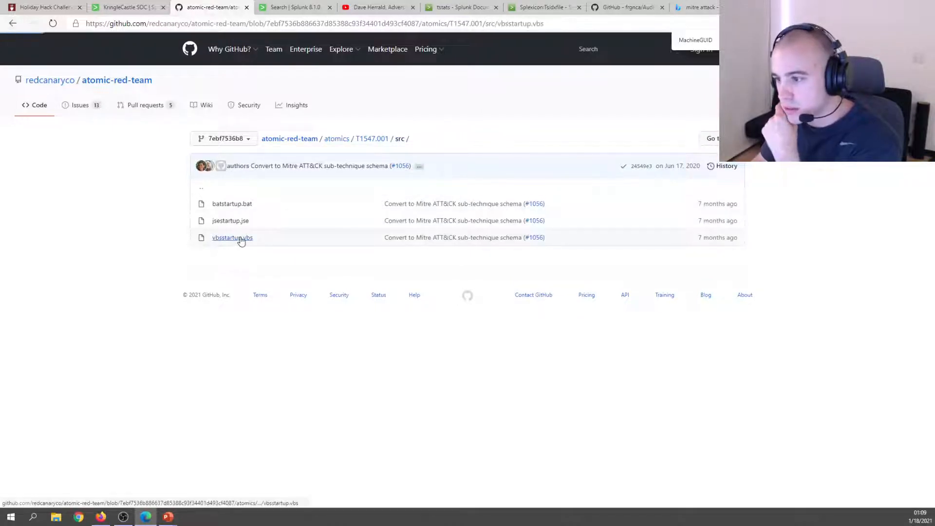
click(237, 238)
click(13, 25)
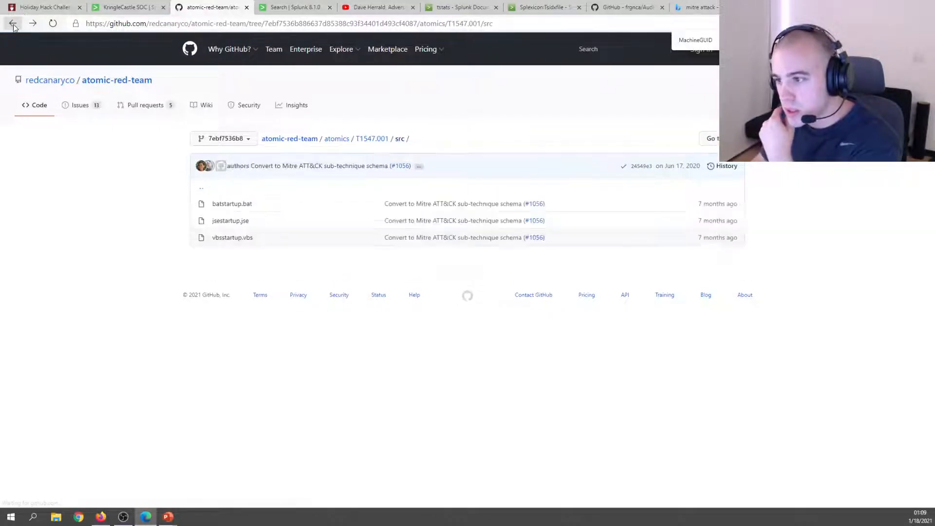
click(13, 25)
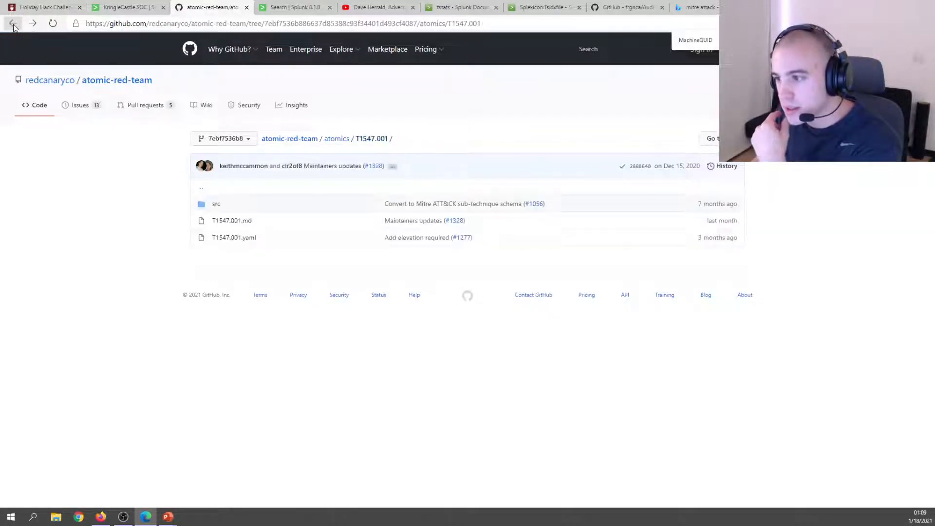
Open T1547.001.md and search the page for 'bat' through to Atomic Test #6.
click(234, 220)
scroll(126, 313, down, 4)
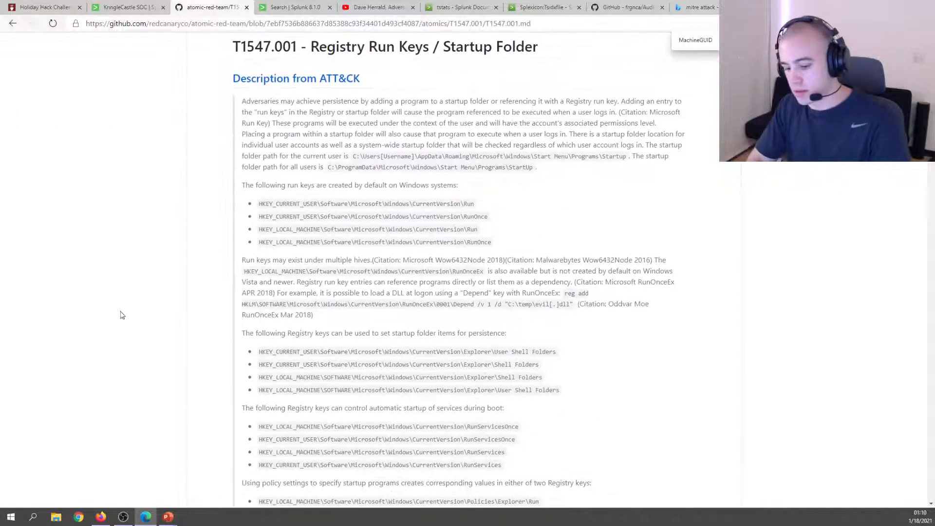
text(bat)
key(Return)
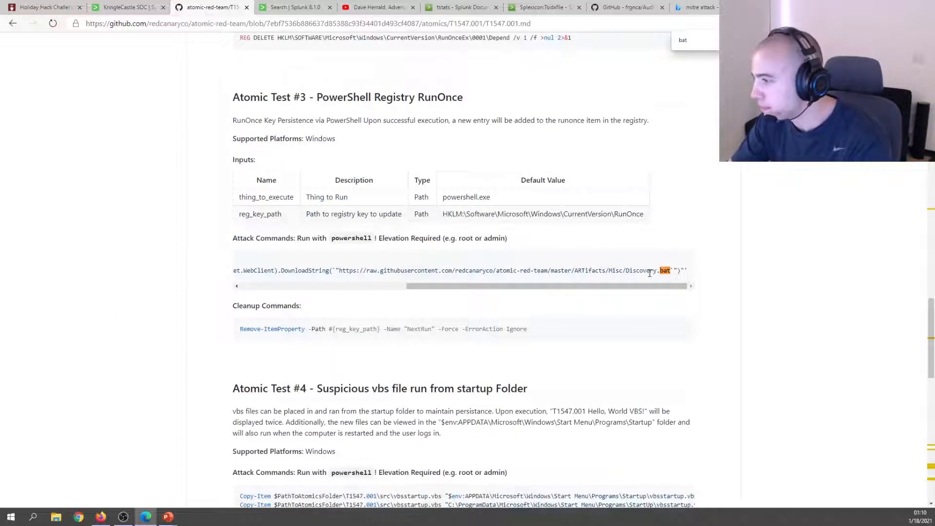
key(Return)
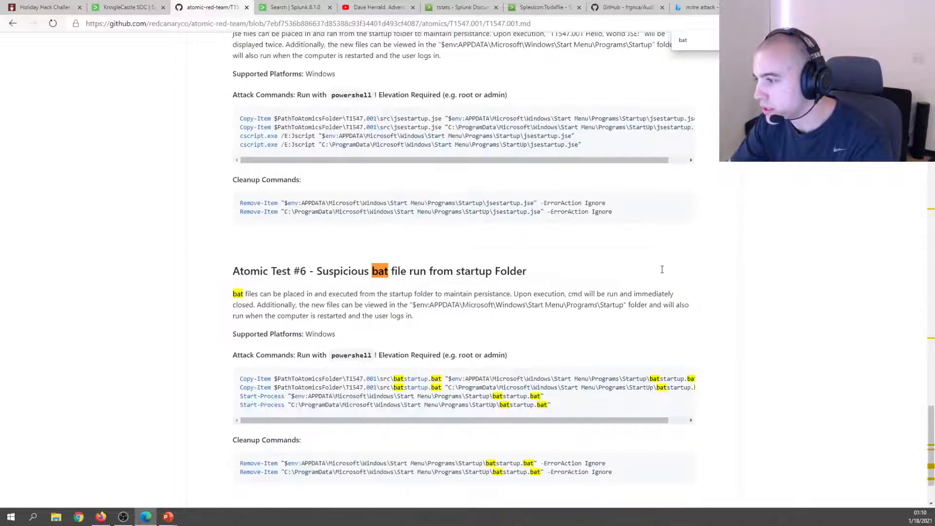
Inspect Test #6's batstartup.bat Startup-folder commands and cycle matches back to the Discovery.bat command.
scroll(662, 270, down, 2)
drag(599, 351, 617, 352)
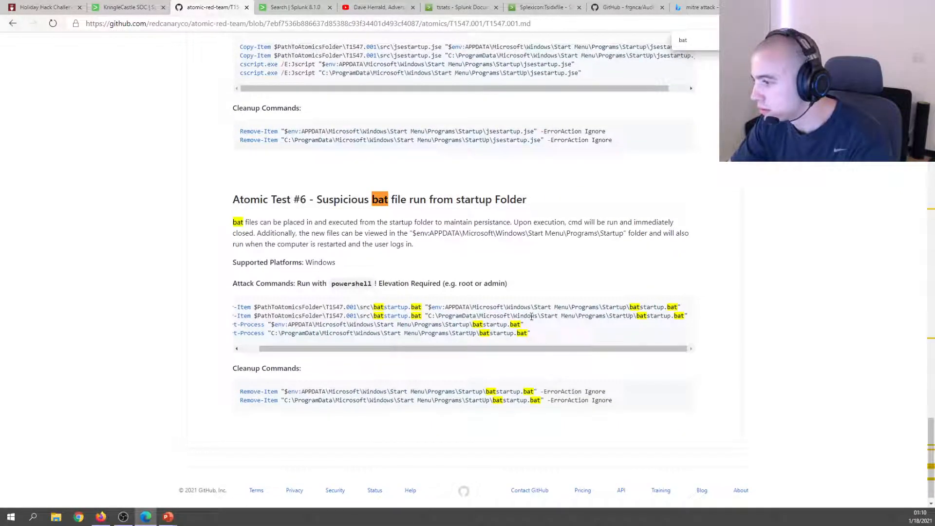
scroll(480, 277, up, 5)
scroll(481, 276, down, 1)
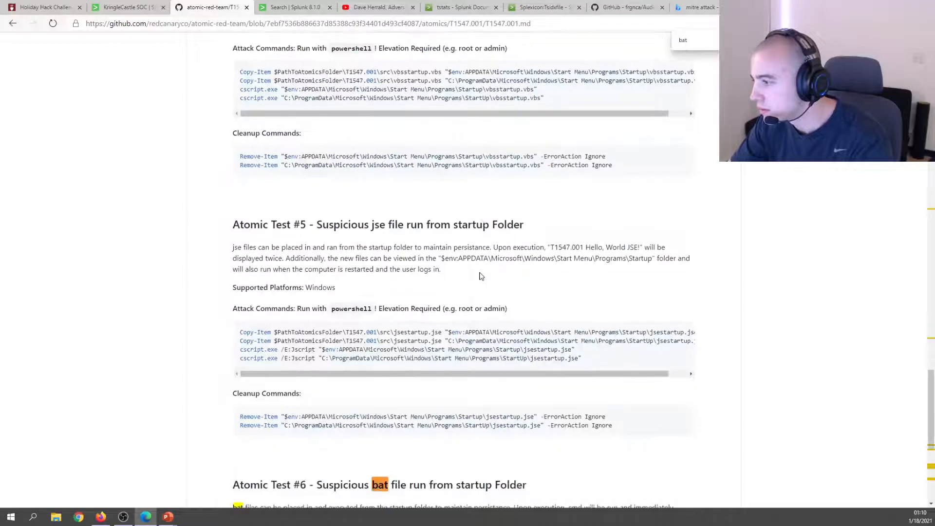
key(Return)
key(Return)
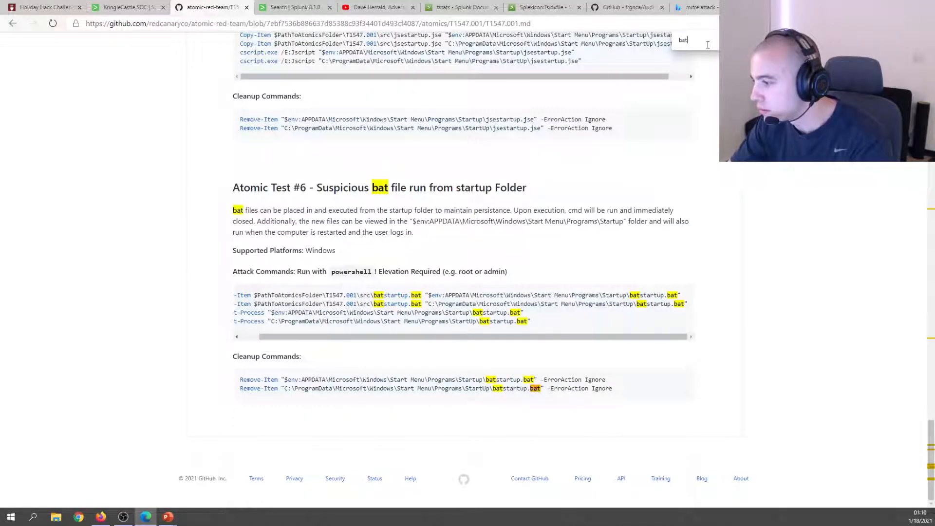
key(Return)
key(Return)
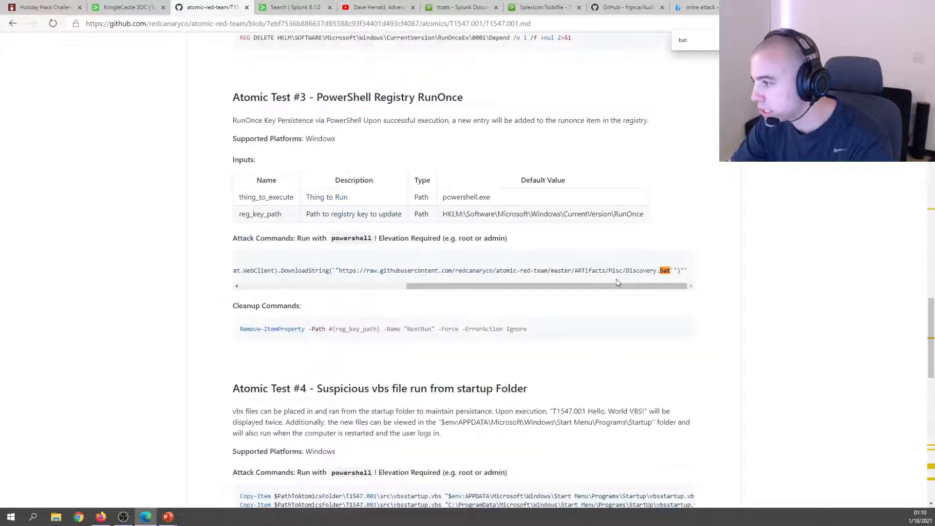
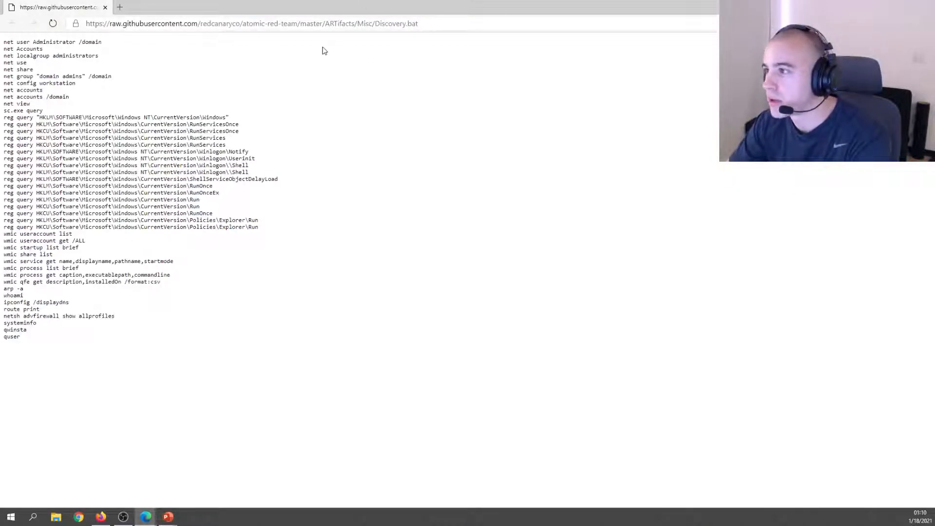
Copy the final quser command from Discovery.bat.
drag(415, 25, 339, 23)
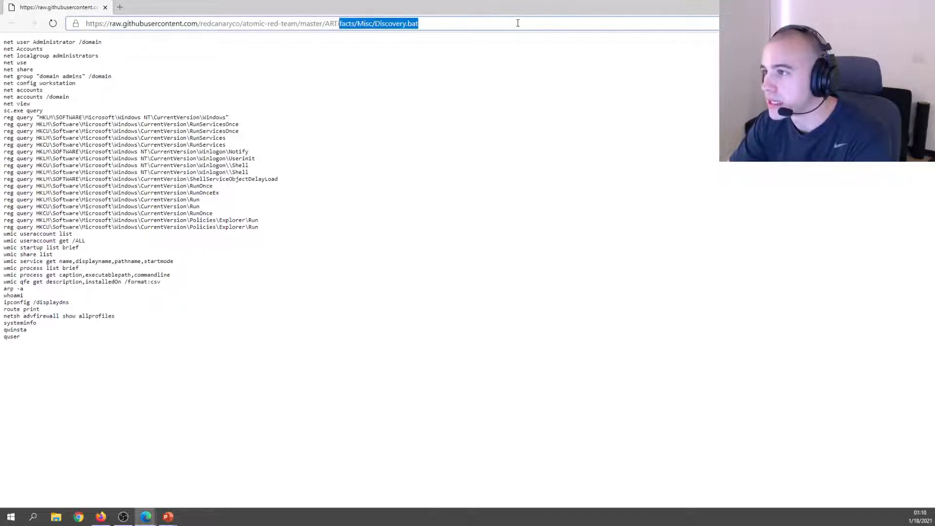
drag(213, 22, 558, 19)
drag(381, 205, 375, 200)
click(17, 334)
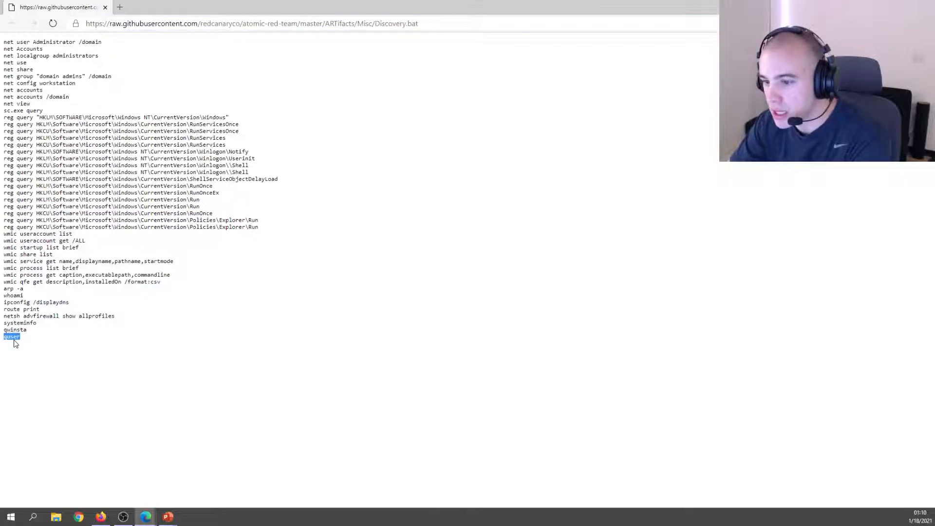
right_click(14, 344)
click(34, 349)
Append quser to the Splunk query and run it, then rerun the search without it.
key(alt+Tab)
click(122, 6)
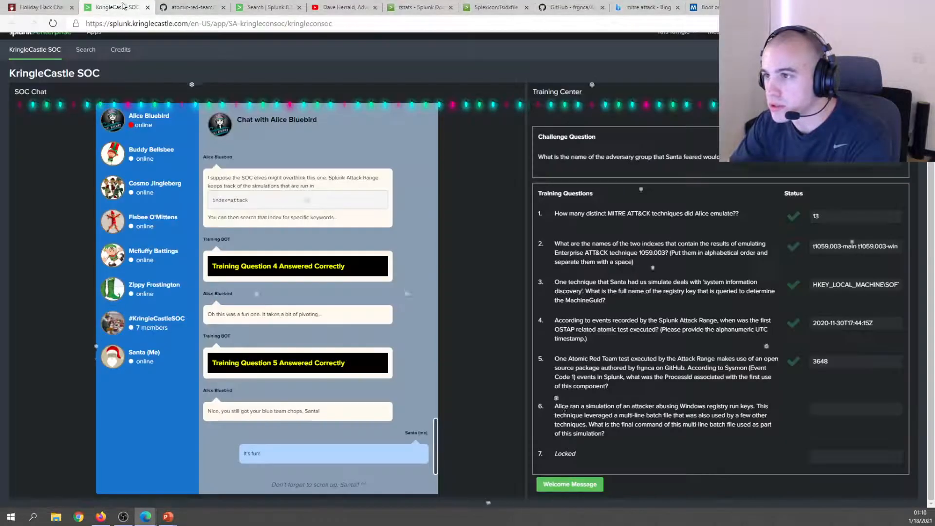
click(192, 7)
click(263, 7)
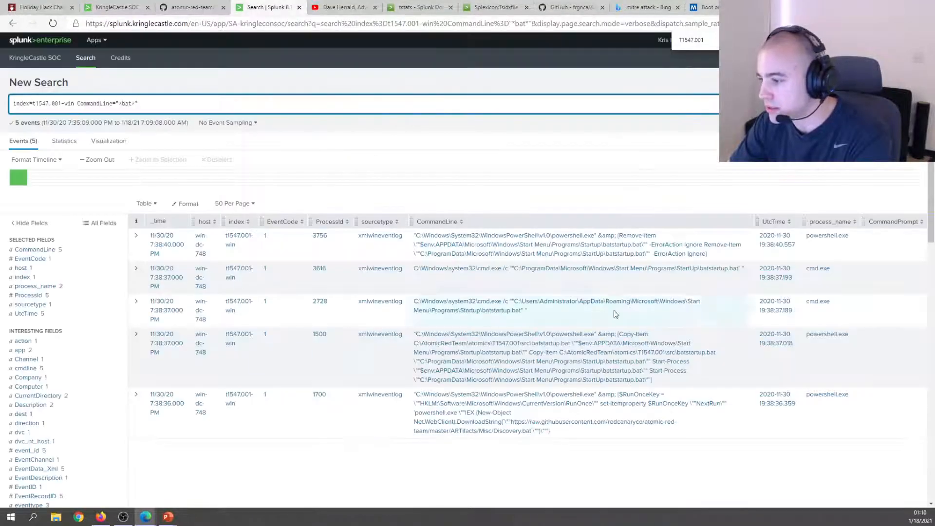
scroll(445, 442, down, 3)
scroll(317, 271, up, 3)
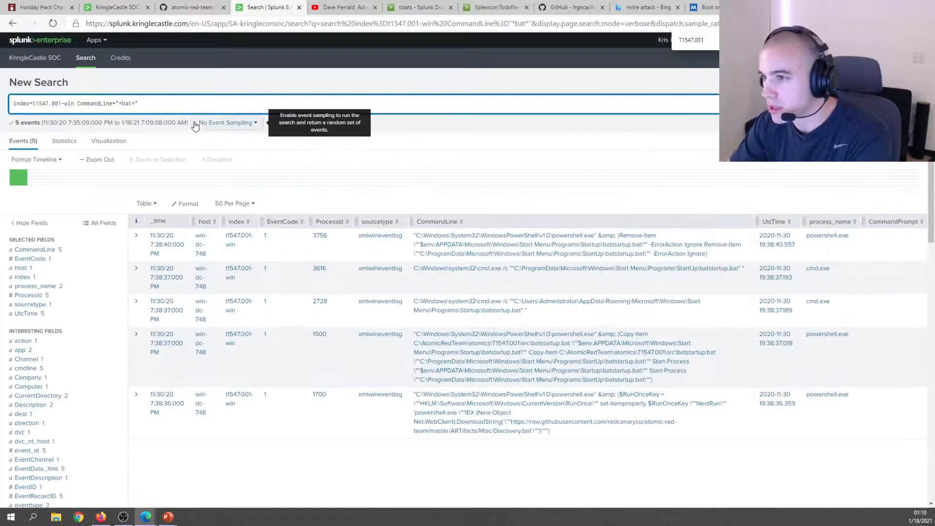
text(user)
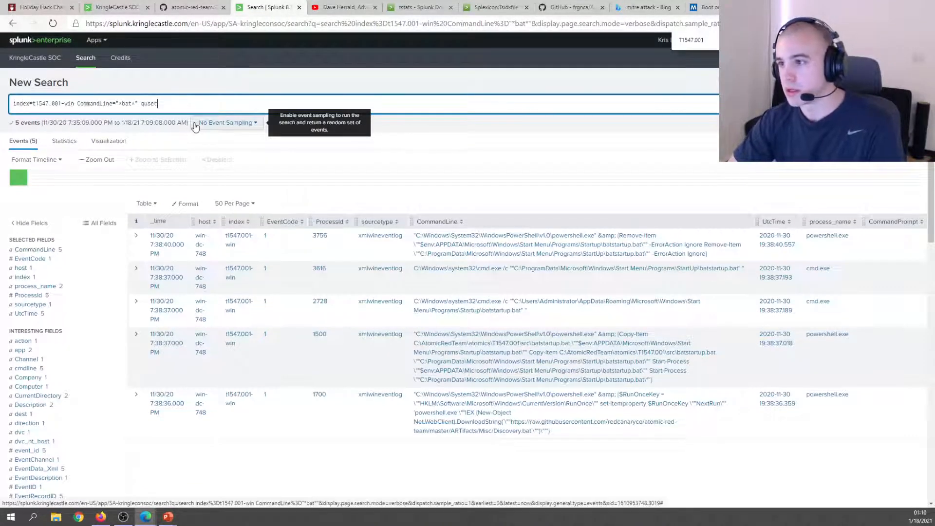
key(Return)
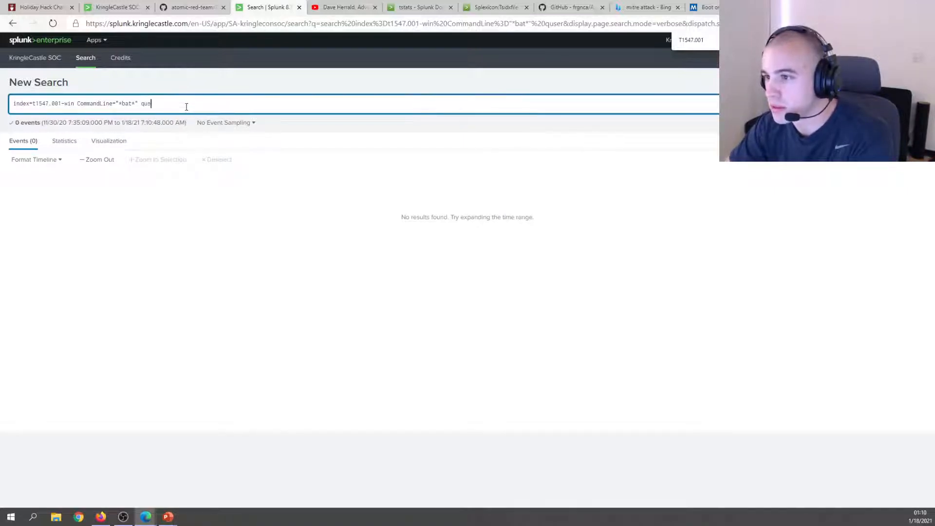
key(Return)
Reread training question 6, then move across the tabs to the AudioDeviceCmdlets GitHub page.
click(134, 5)
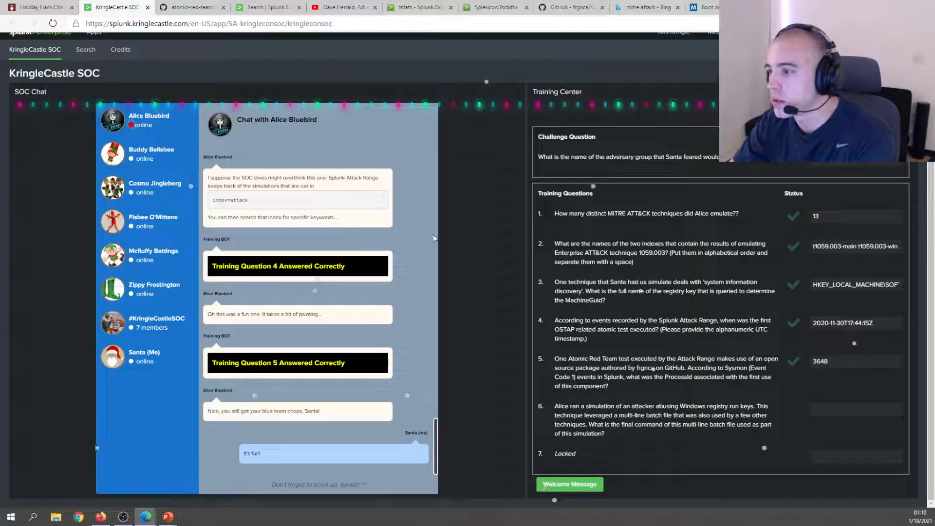
drag(596, 415, 744, 431)
click(607, 415)
triple_click(608, 415)
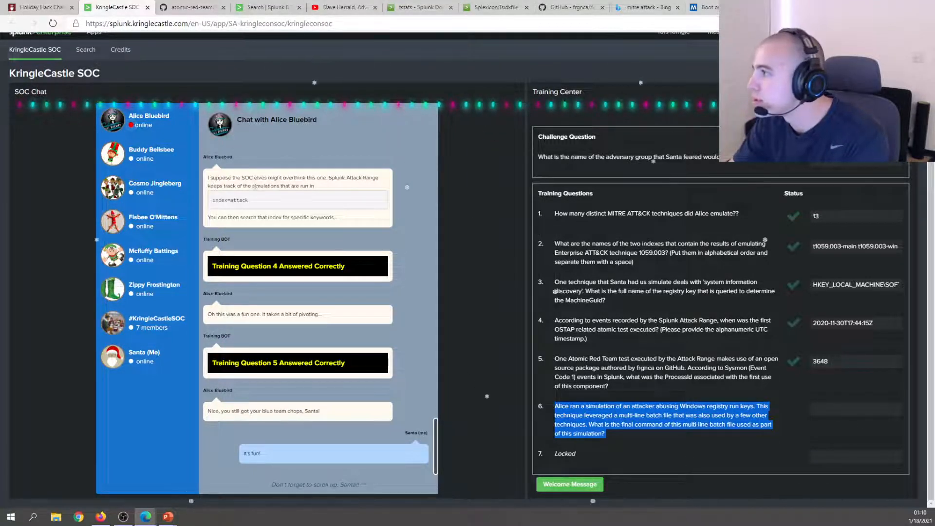
click(692, 9)
click(632, 5)
click(567, 5)
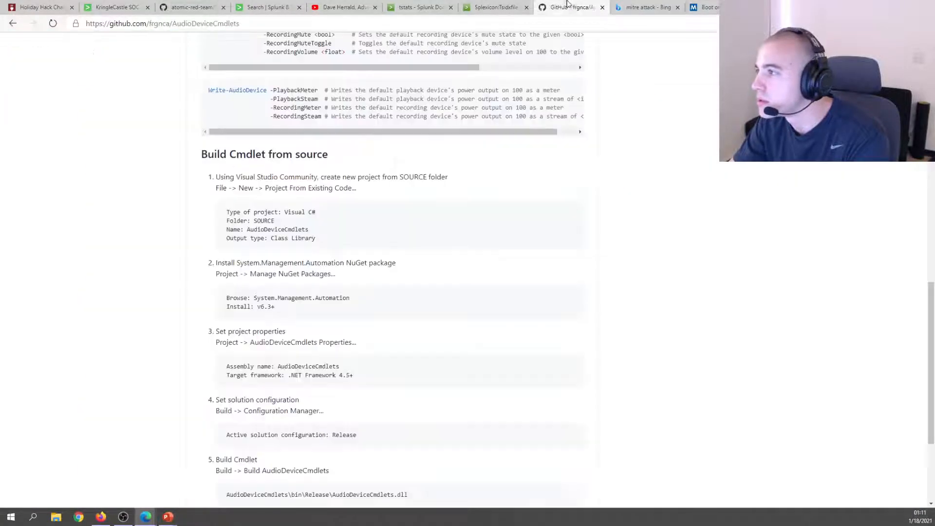
Close the Splexicon, tstats, YouTube, AudioDeviceCmdlets, MITRE search and empty tabs.
click(507, 4)
click(552, 5)
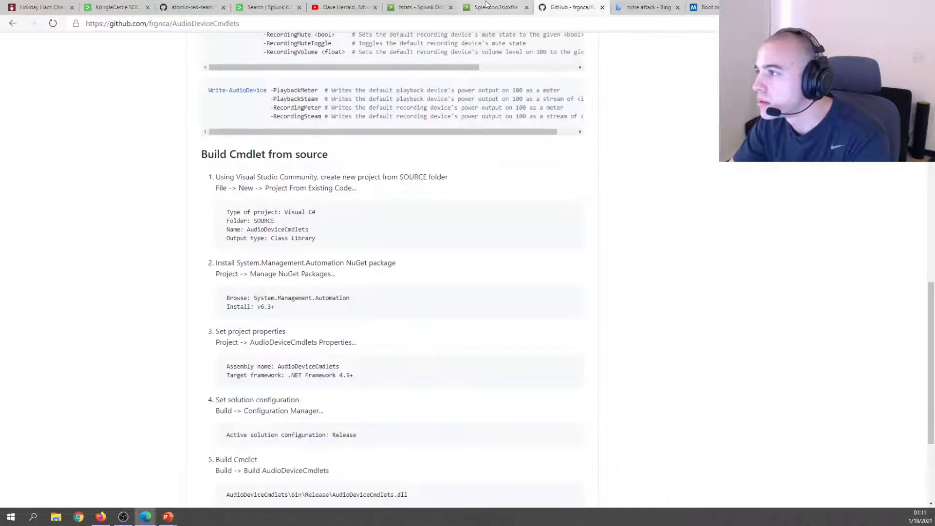
middle_click(481, 4)
middle_click(410, 6)
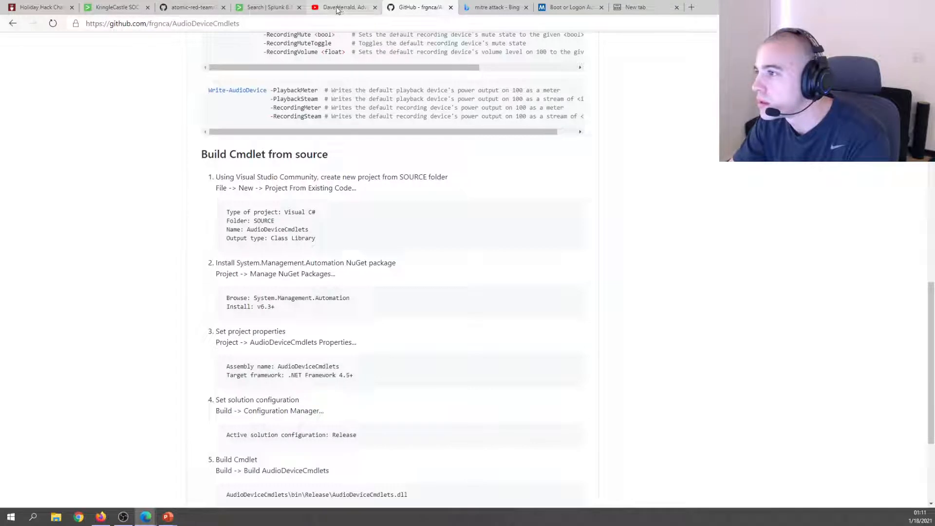
middle_click(338, 10)
middle_click(353, 6)
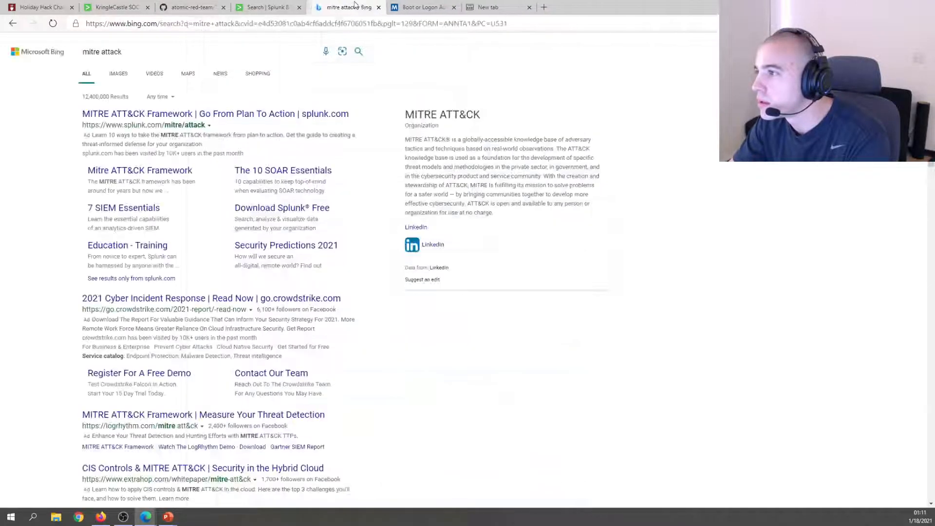
middle_click(355, 6)
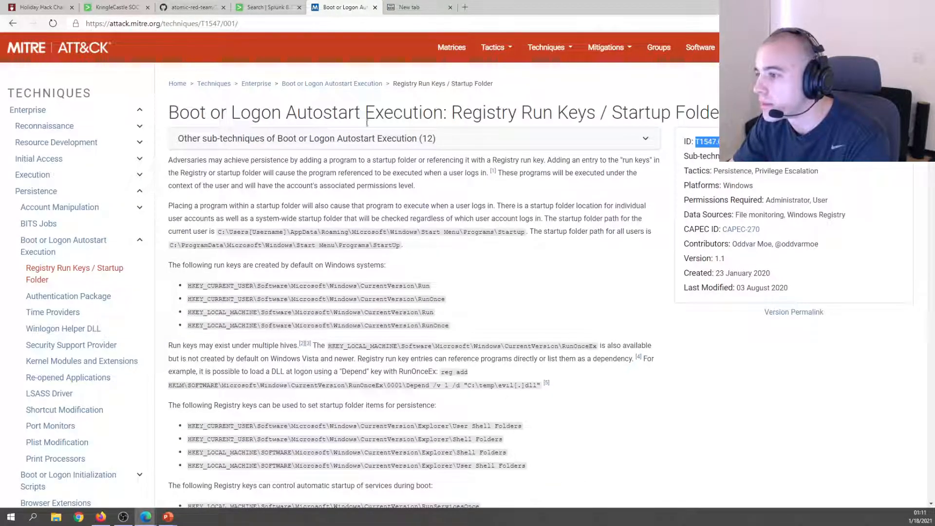
click(627, 4)
middle_click(605, 4)
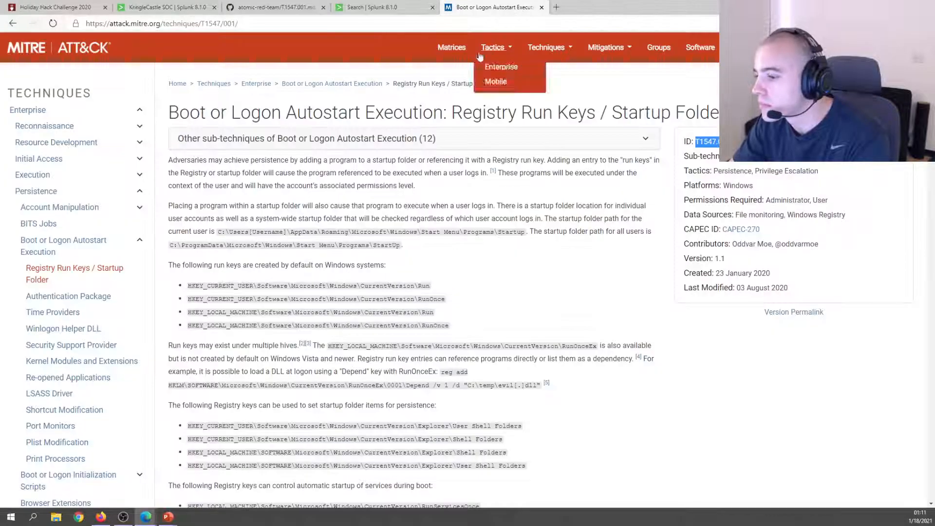
Search t1547.001-win for Discovery.bat, then widen the query to CommandLine="*.bat*".
click(375, 6)
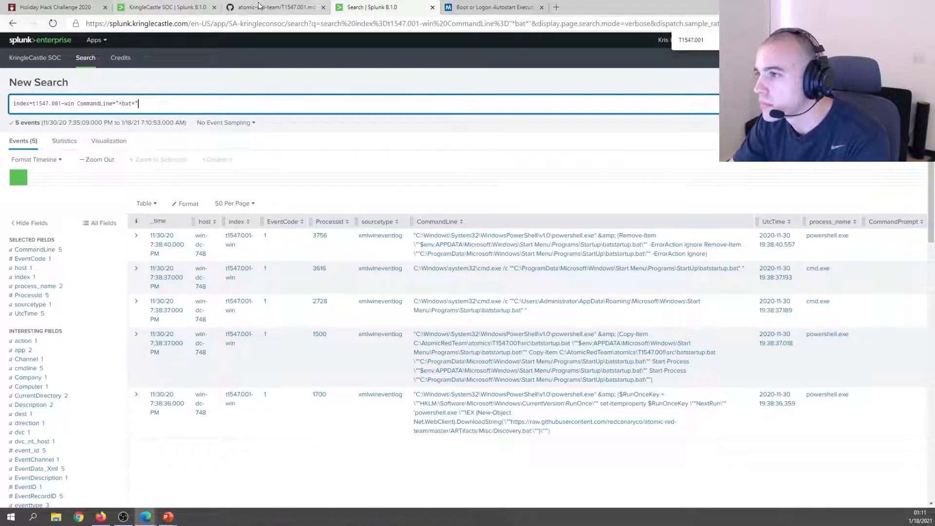
click(457, 5)
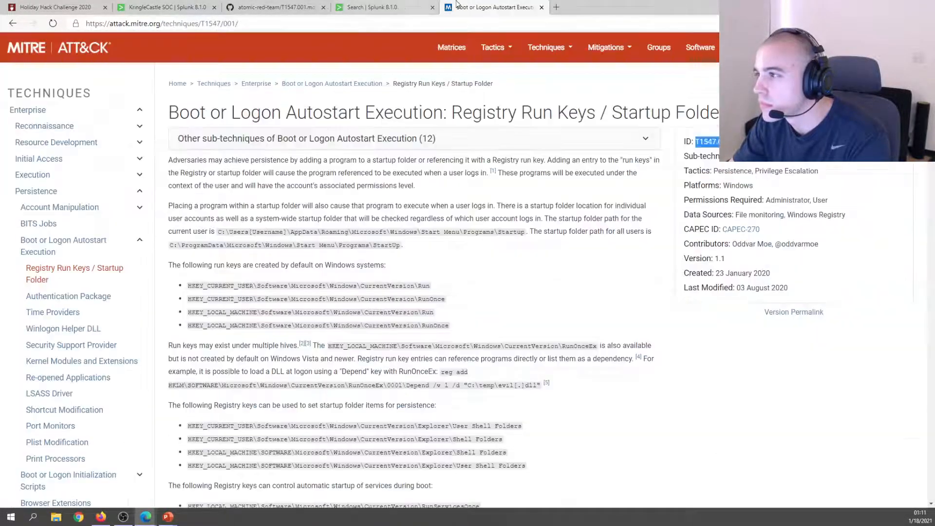
click(288, 7)
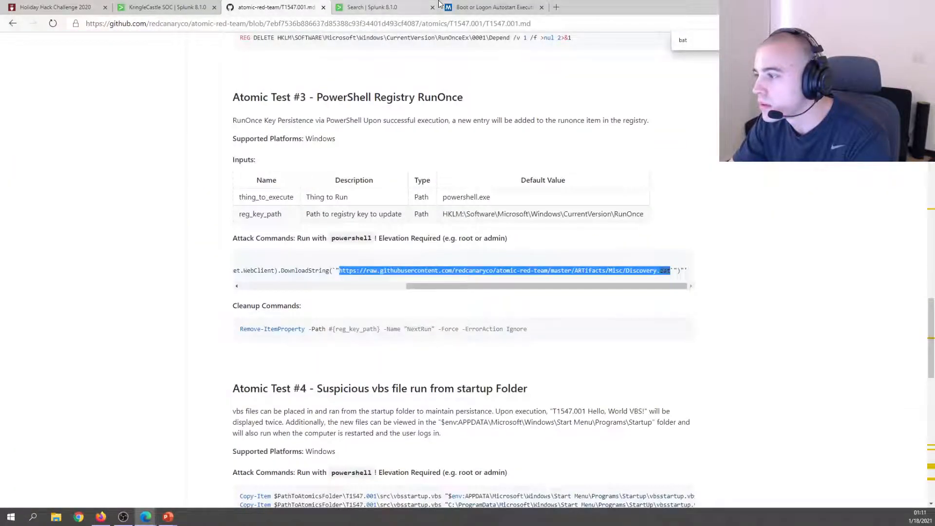
click(370, 7)
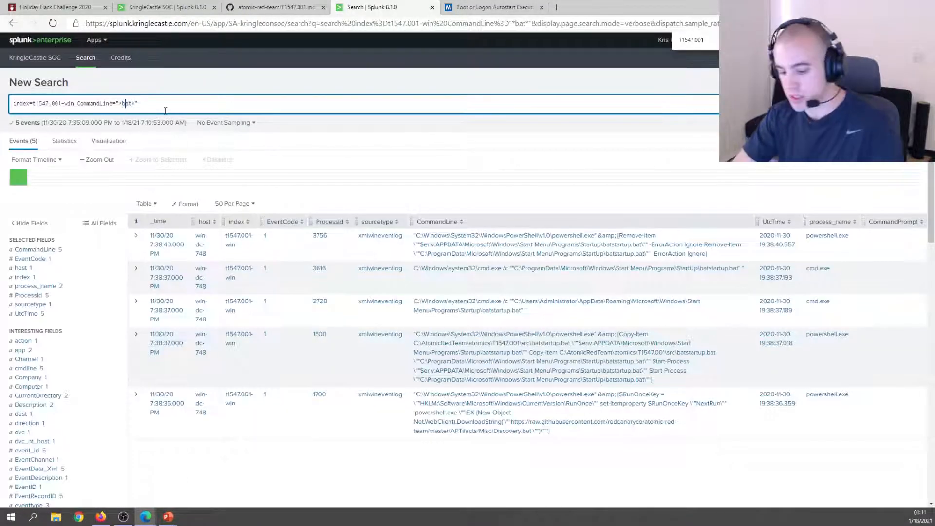
key(BackSpace)
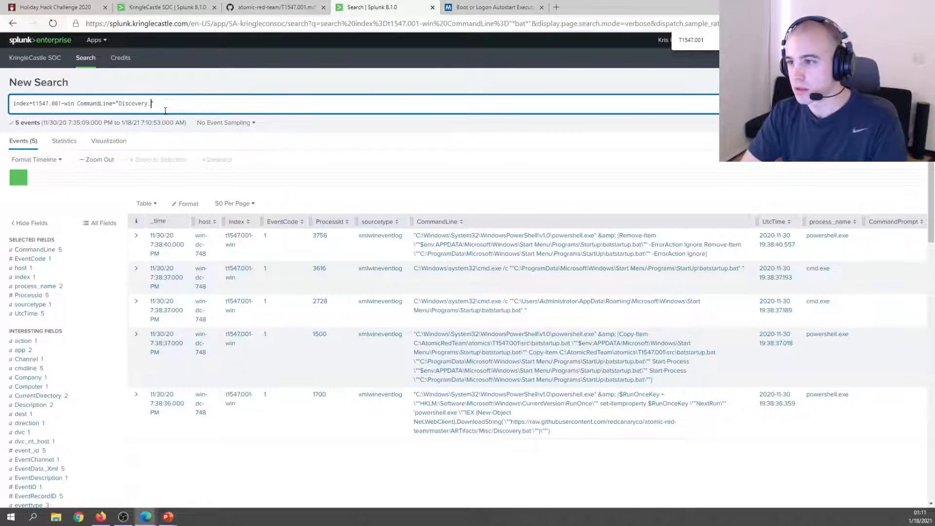
text(bat)
key(Return)
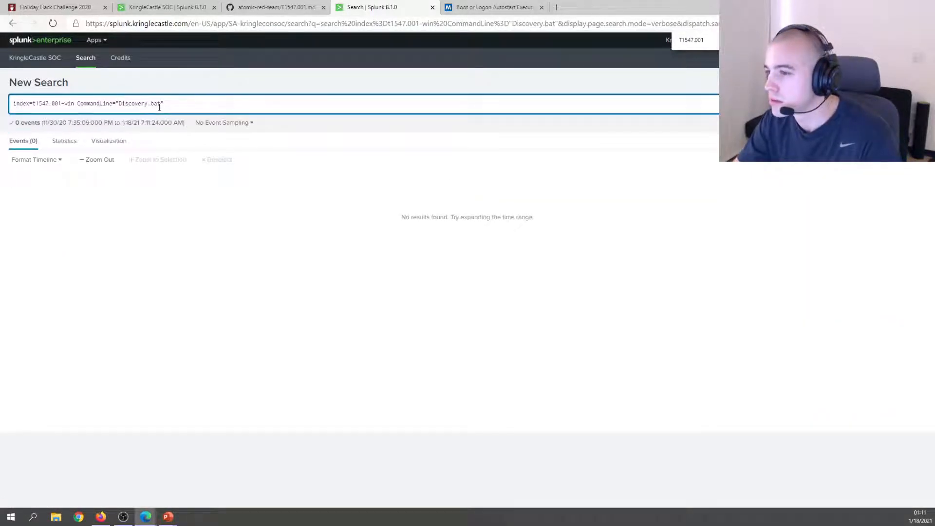
double_click(132, 103)
text(*)
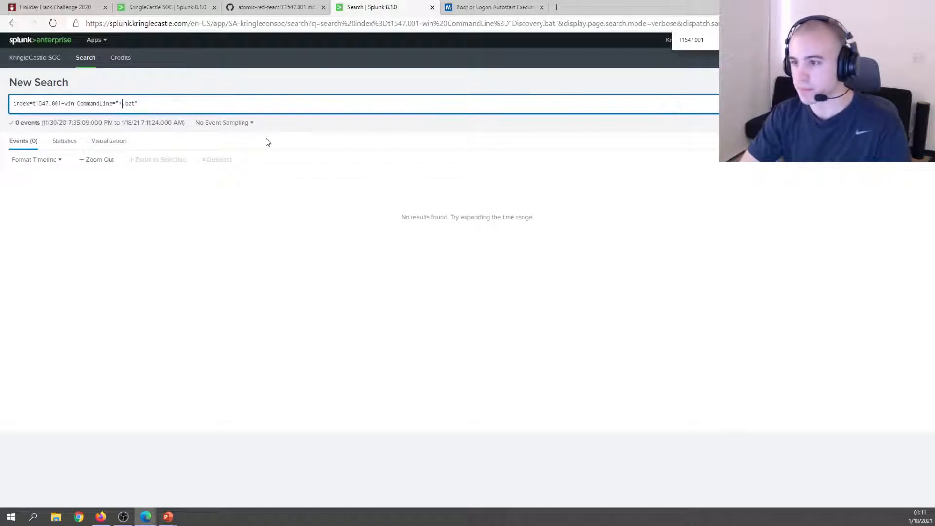
key(Return)
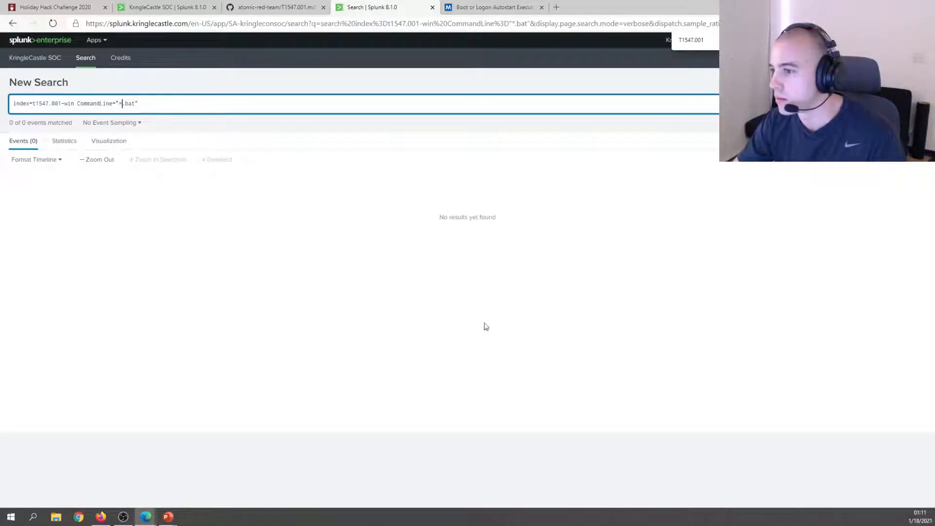
click(136, 103)
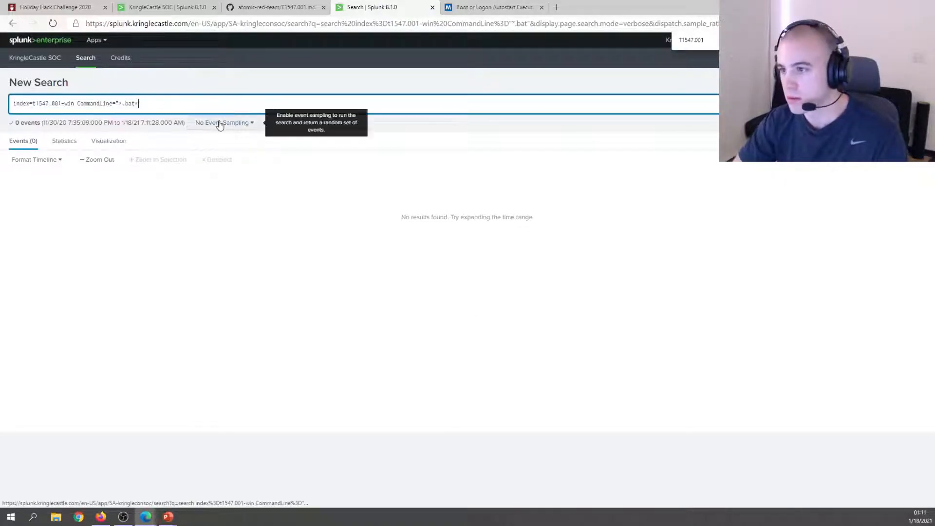
key(Return)
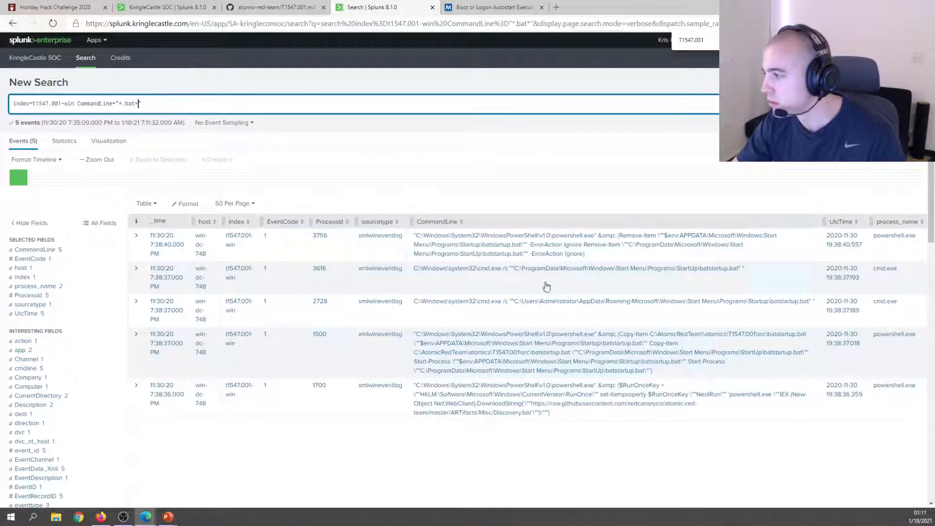
scroll(622, 224, down, 2)
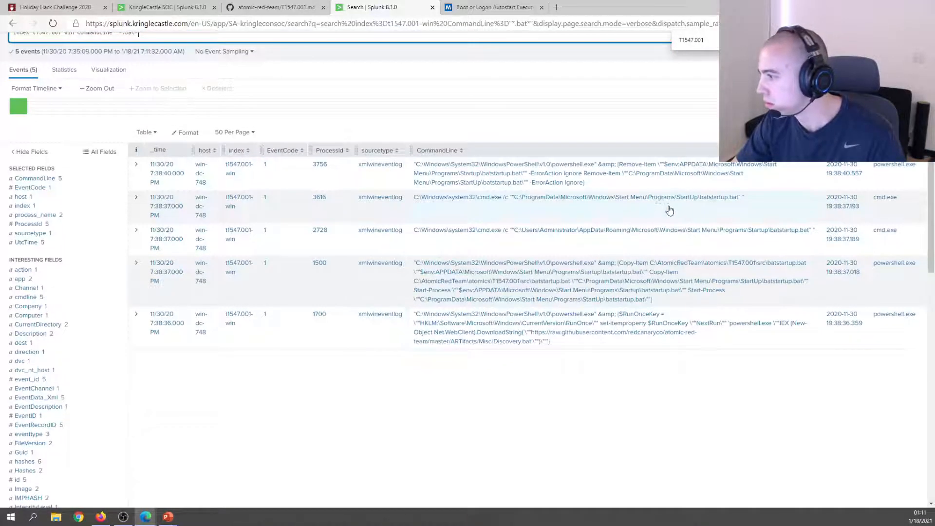
click(633, 200)
click(685, 474)
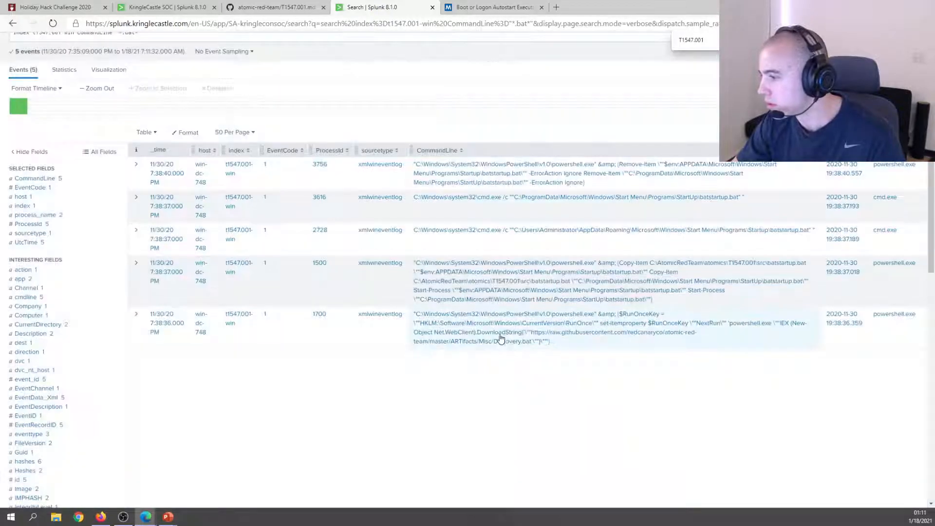
click(502, 336)
click(306, 379)
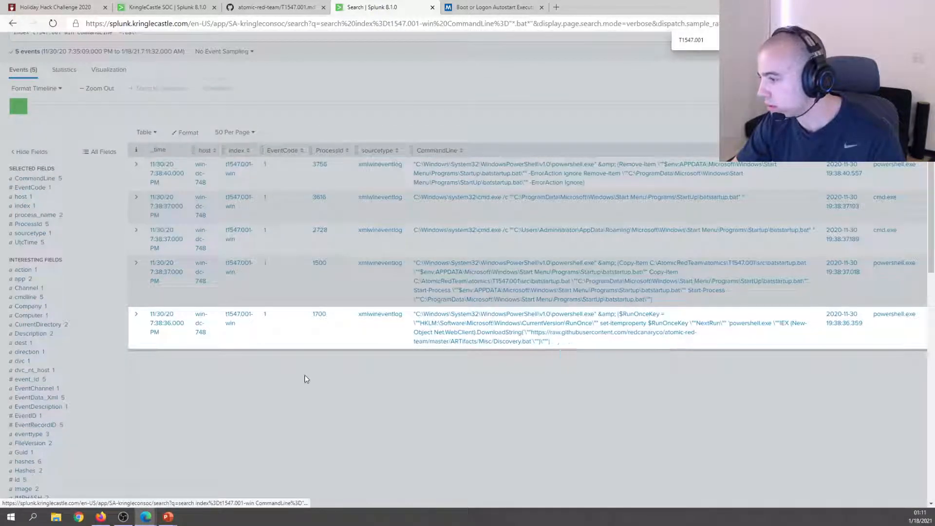
click(136, 314)
scroll(176, 242, down, 3)
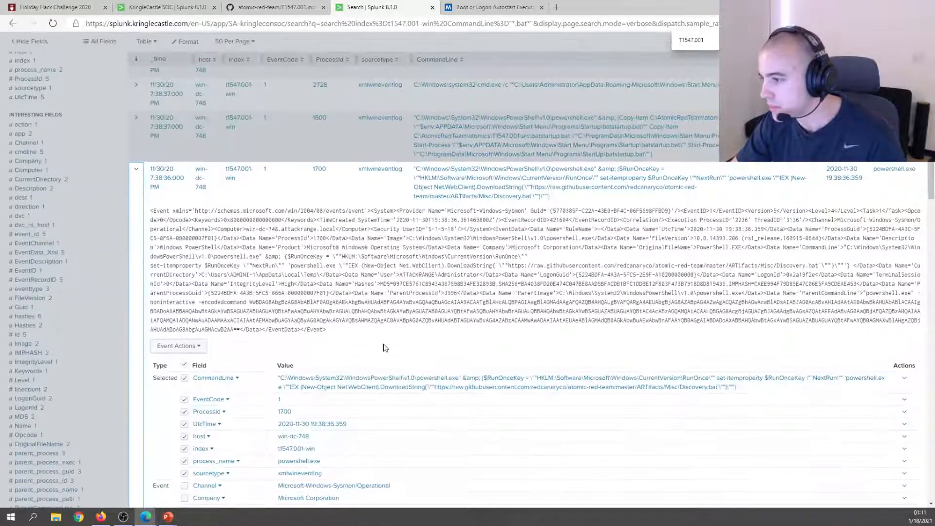
scroll(425, 241, down, 2)
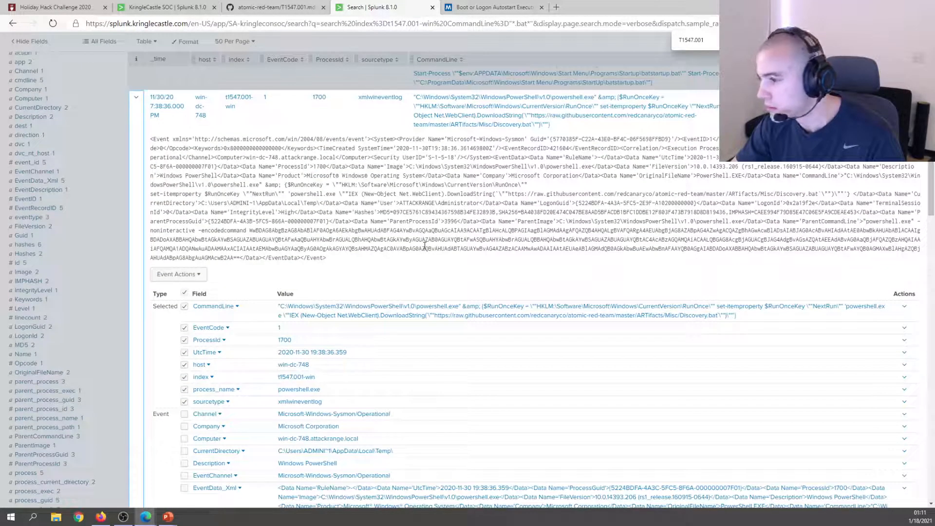
scroll(424, 246, down, 4)
scroll(366, 239, down, 3)
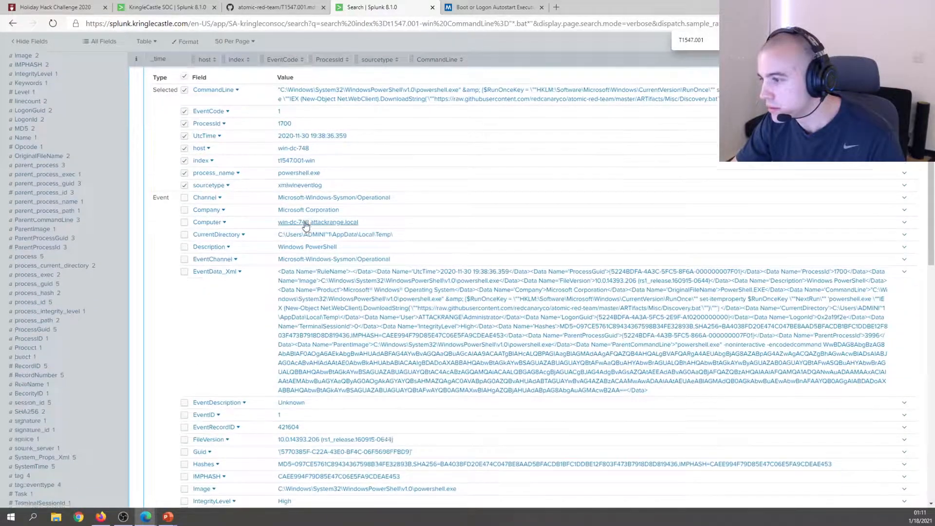
key(ctrl+f)
text(qus)
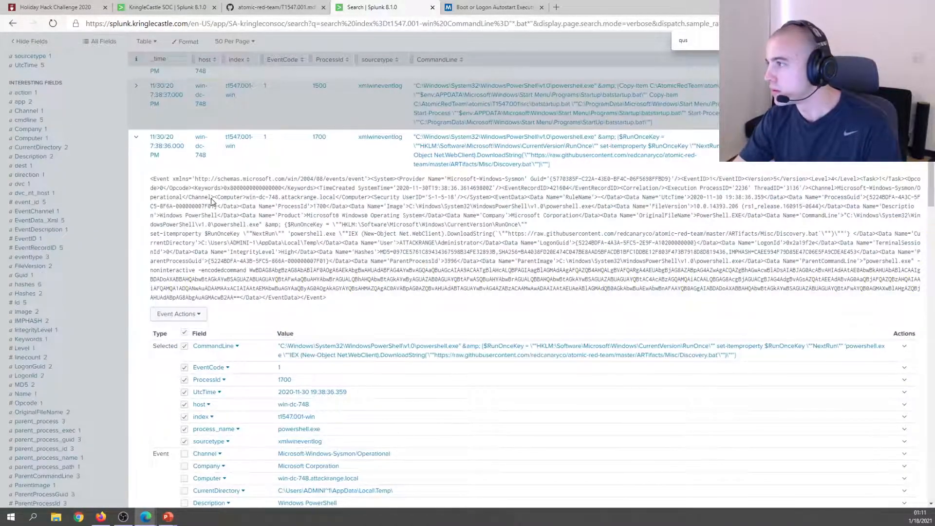
scroll(433, 255, up, 5)
click(405, 250)
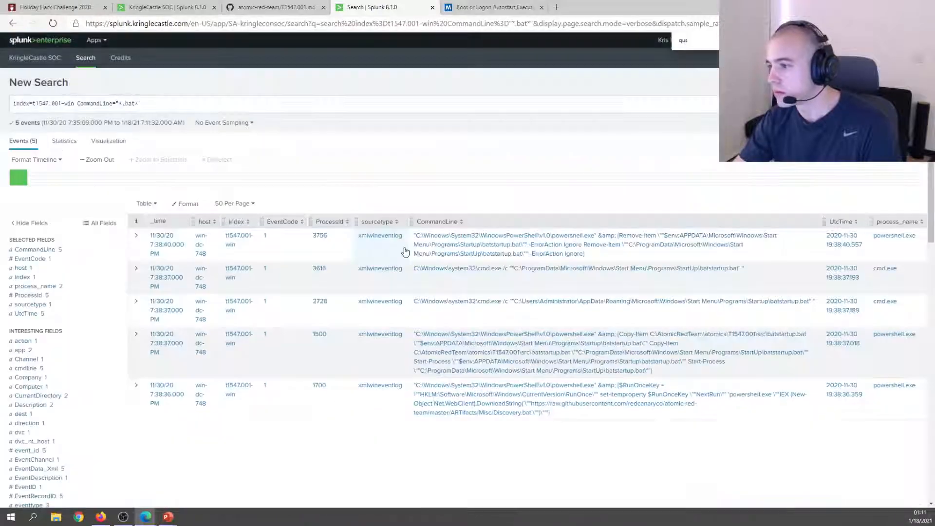
click(137, 336)
scroll(342, 319, down, 3)
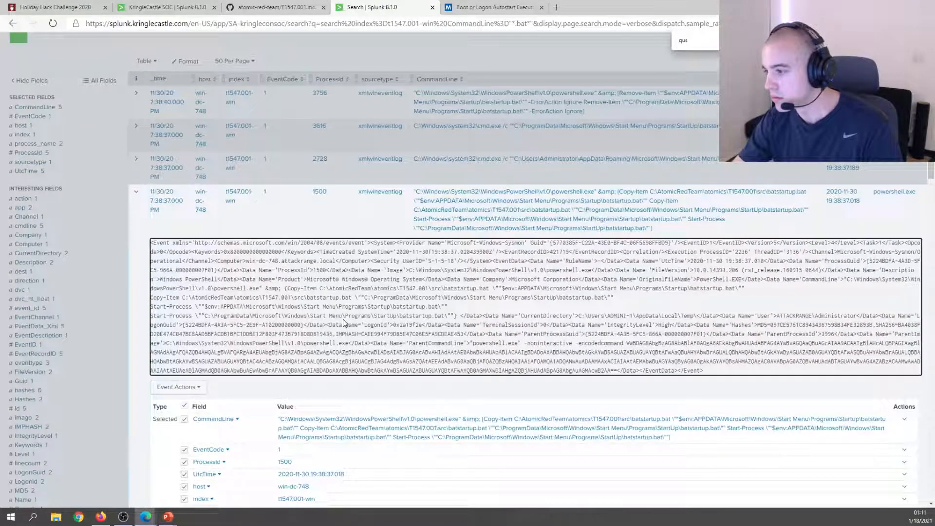
key(ctrl+f)
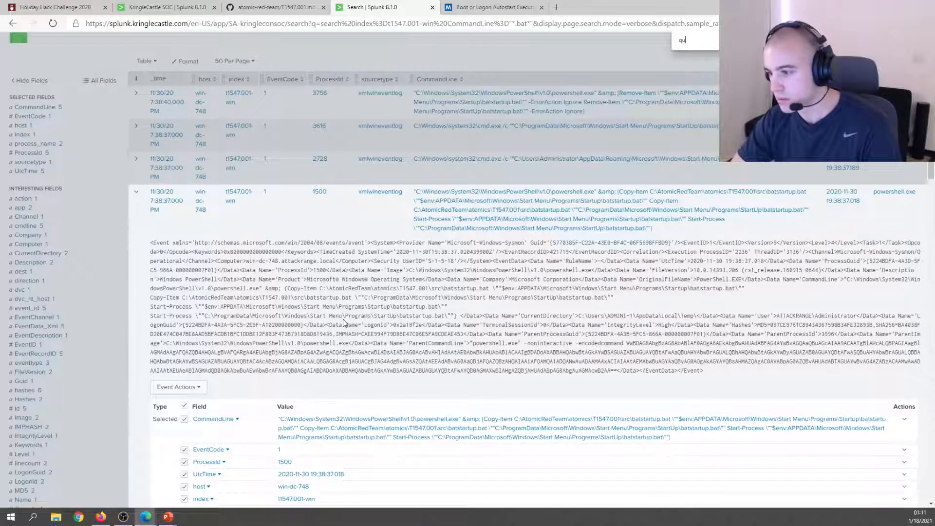
click(139, 192)
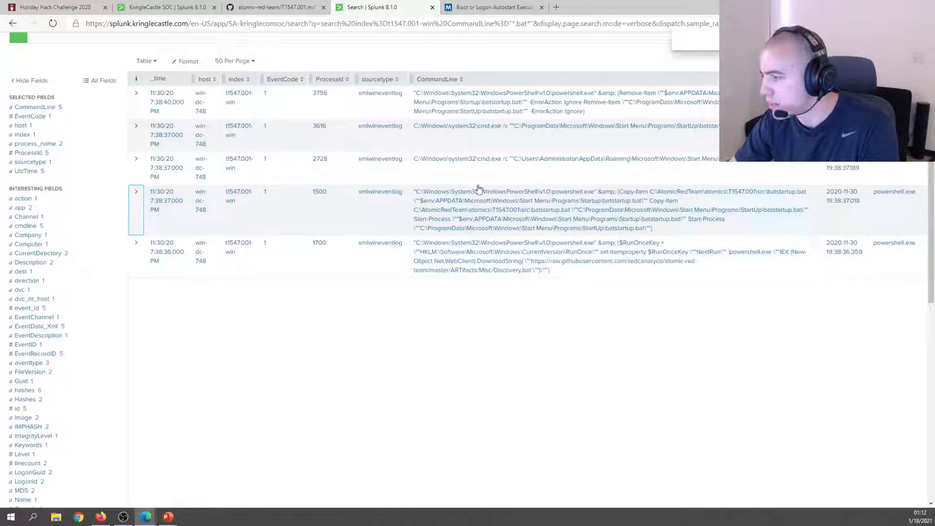
Open the RunOnce test's raw Discovery.bat file in a new tab.
click(237, 11)
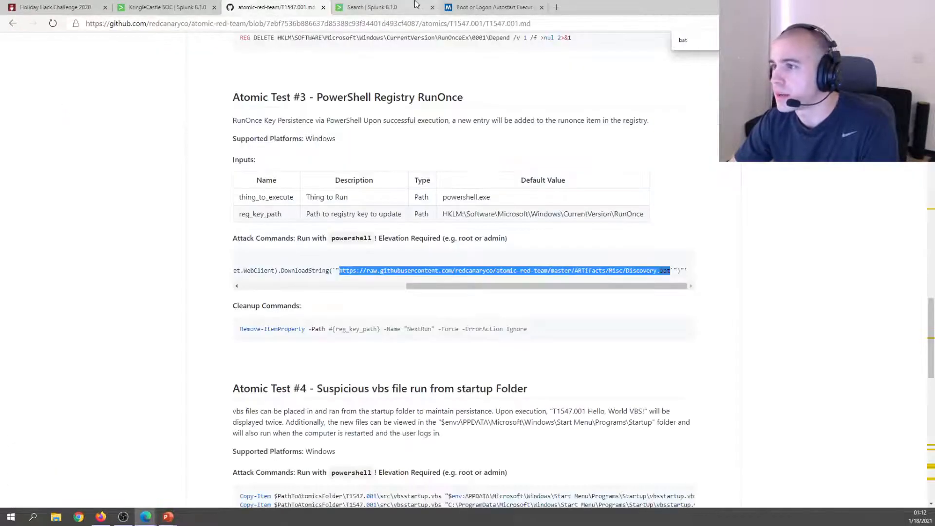
right_click(456, 274)
click(477, 278)
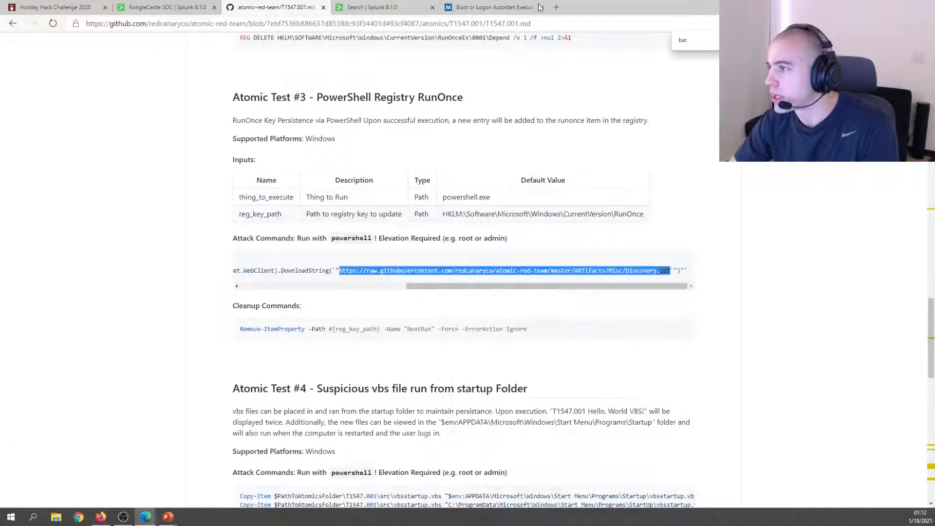
click(556, 7)
text(https://raw.githubusercontent.com/redcanaryco/atomic-red-team/master/ARTifacts/Misc/Discovery.bat)
key(Return)
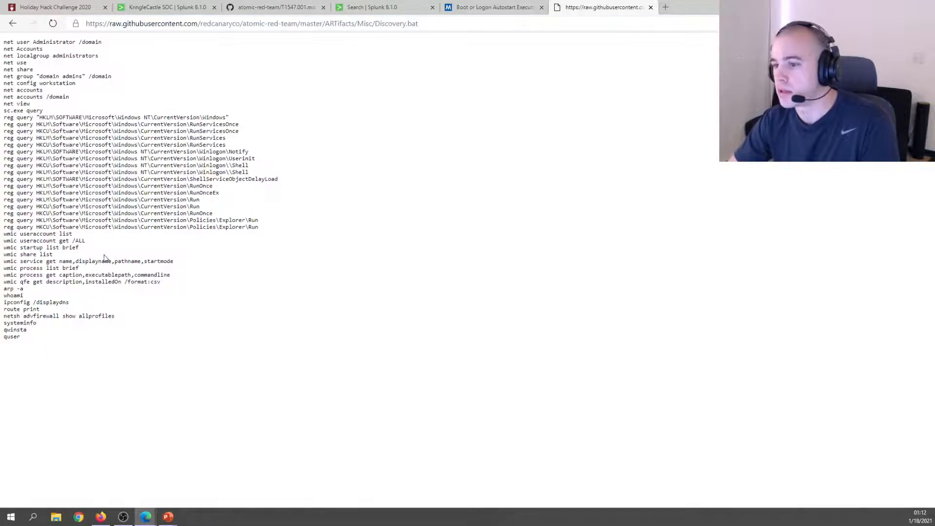
Enter quser as the answer to question 6 and submit it.
click(55, 7)
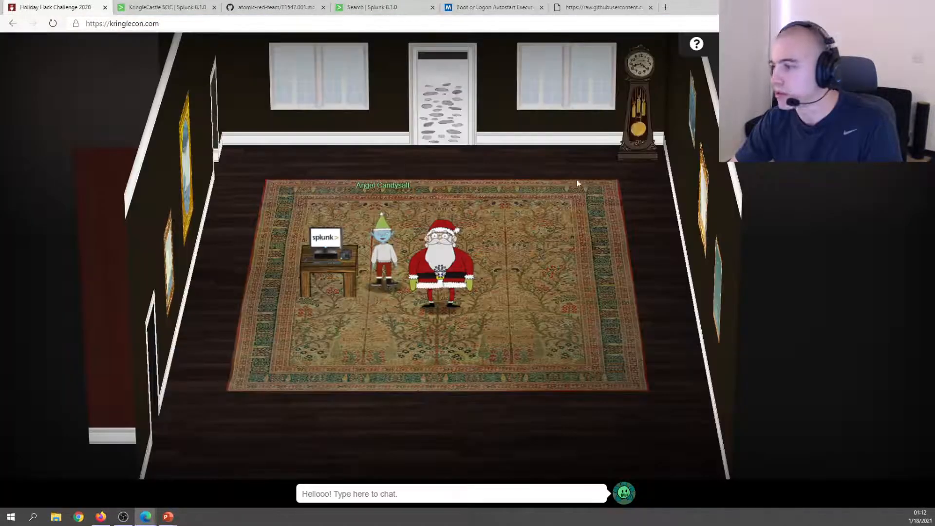
click(166, 7)
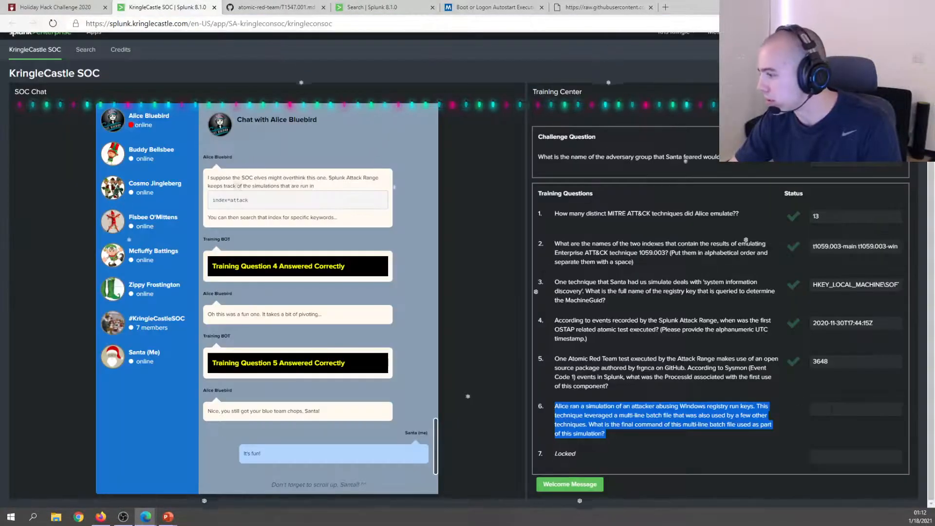
click(852, 409)
text(quser)
key(Return)
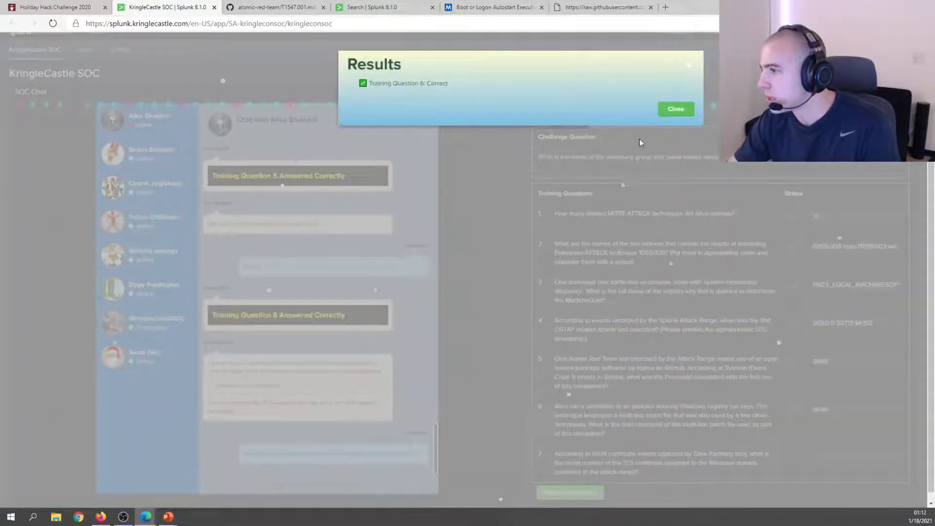
Close the question 6 result, read question 7 on Zeek certificate serials, and go back to the .bat results.
click(675, 101)
scroll(583, 370, down, 1)
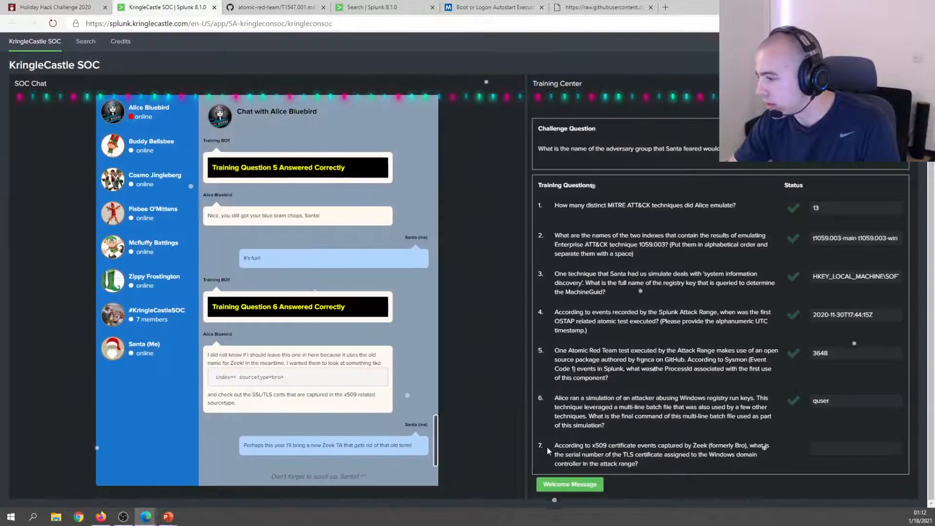
drag(554, 445, 677, 446)
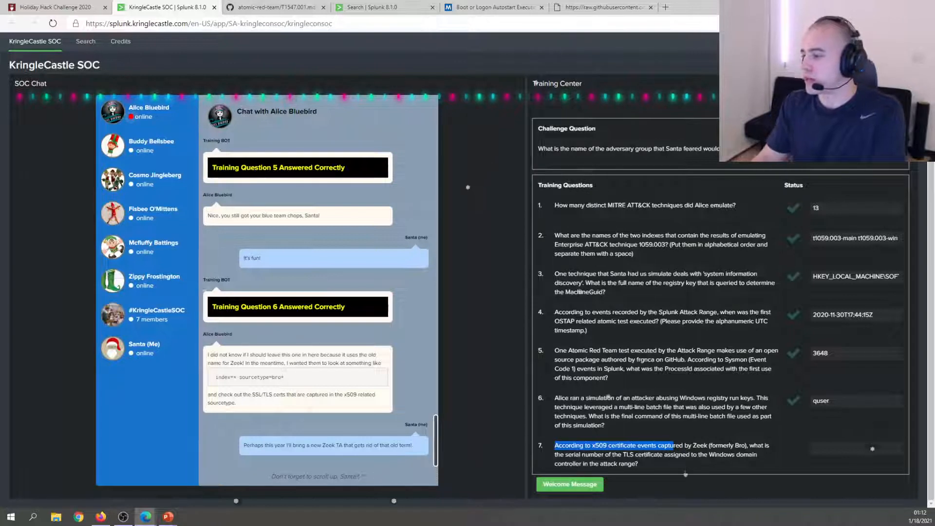
drag(770, 445, 709, 445)
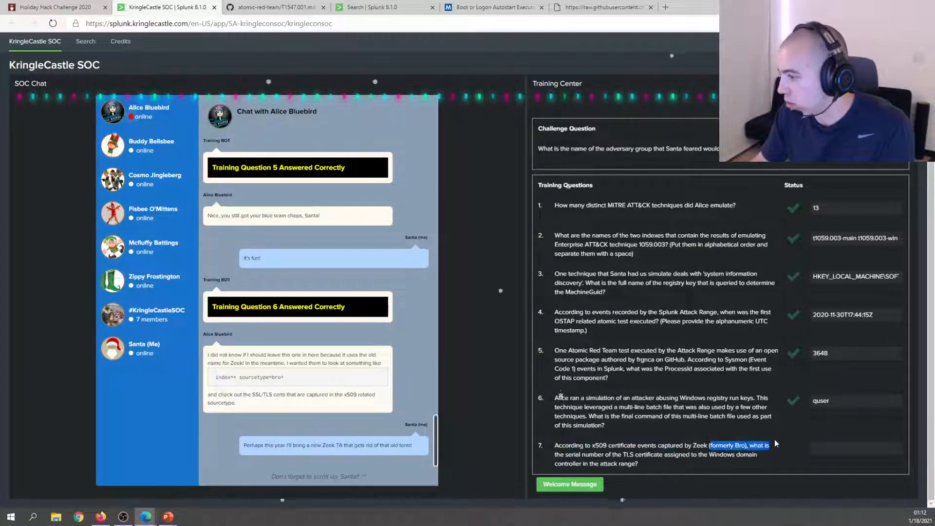
drag(565, 454, 711, 463)
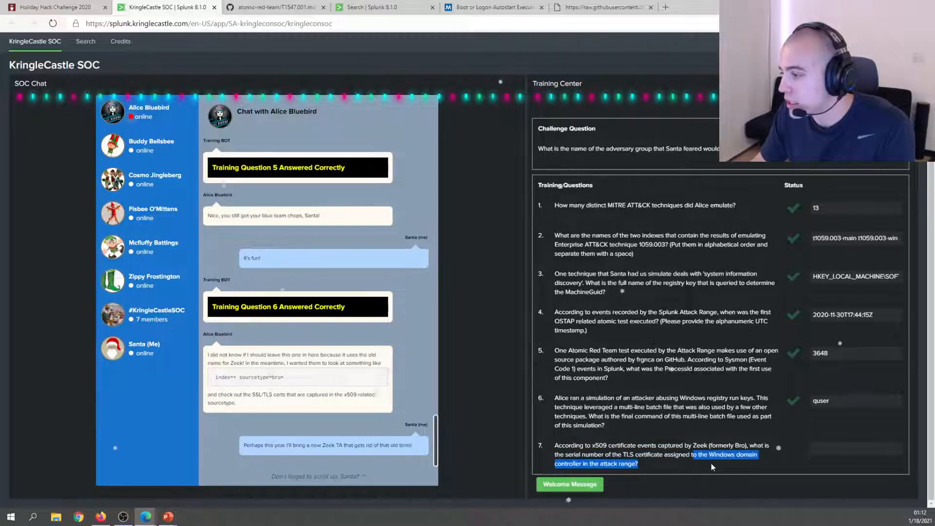
key(alt+Tab)
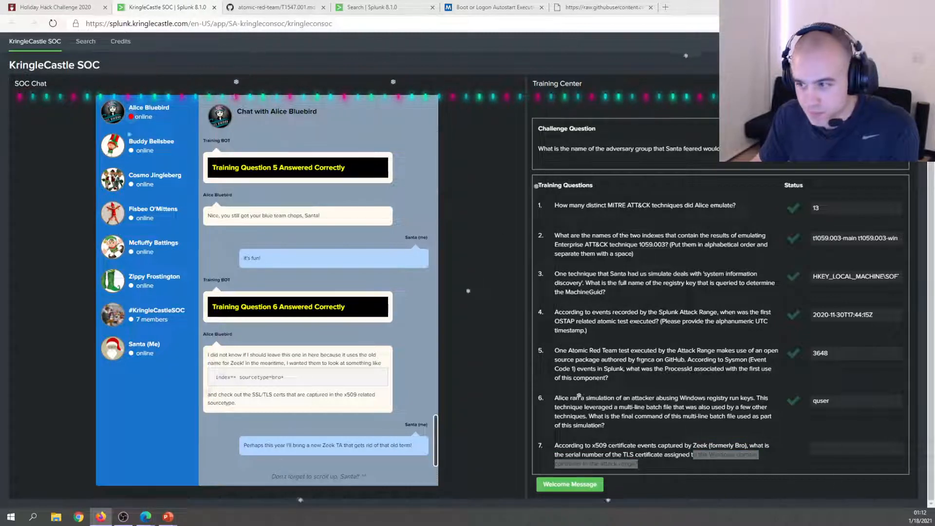
click(372, 7)
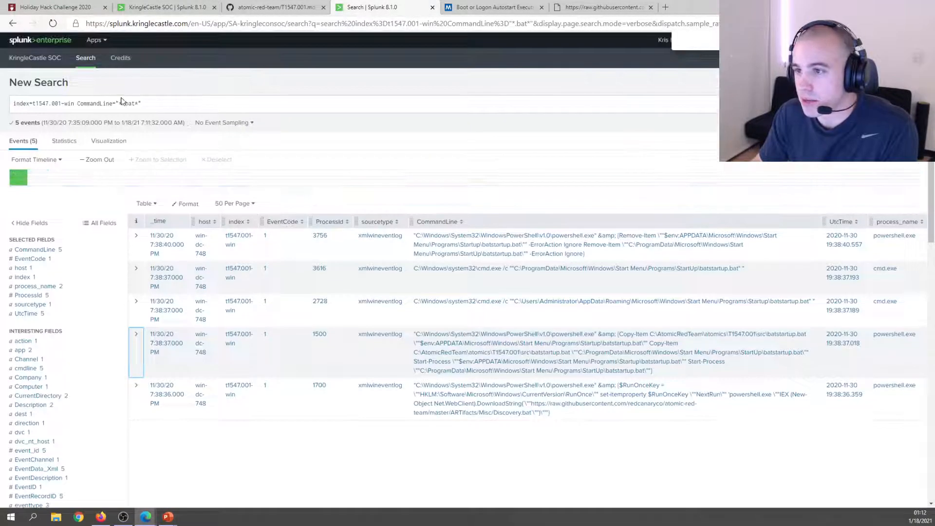
click(122, 102)
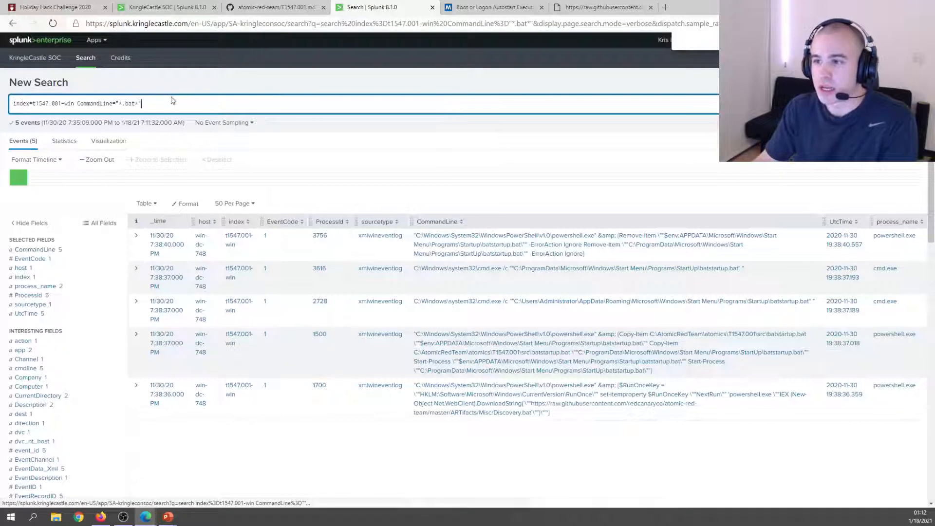
drag(142, 104, 106, 106)
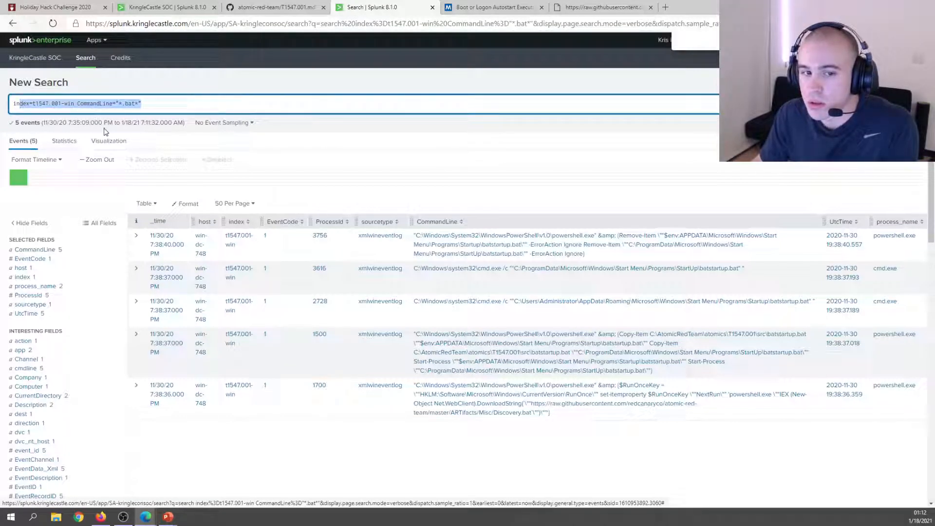
click(165, 6)
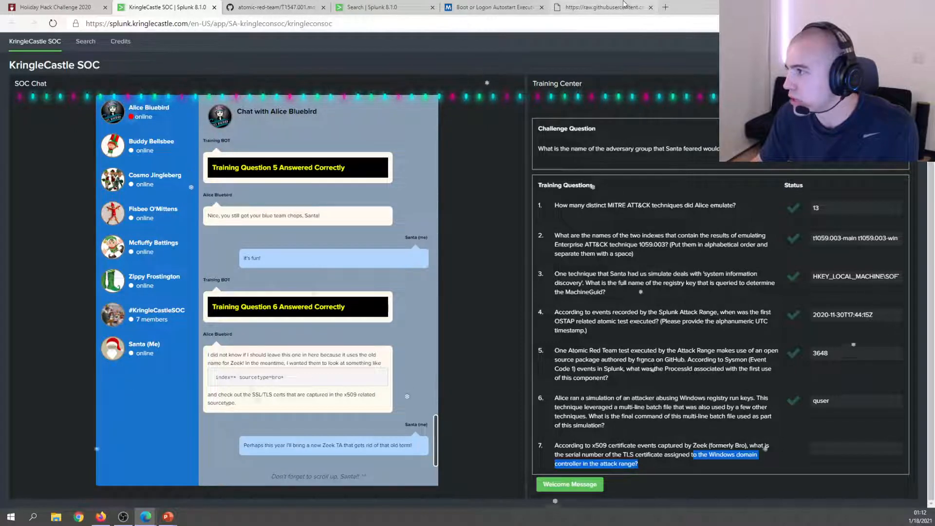
click(628, 6)
click(189, 11)
click(263, 6)
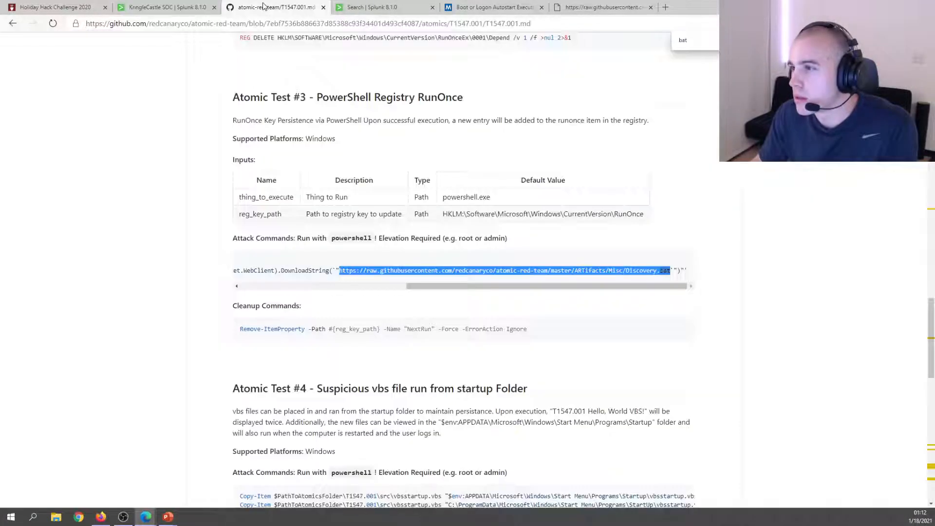
click(212, 6)
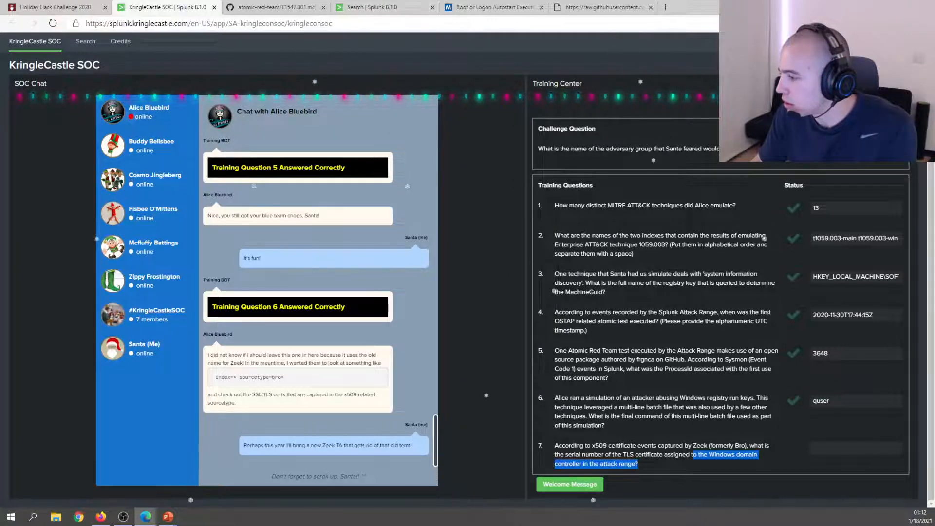
drag(633, 445, 753, 445)
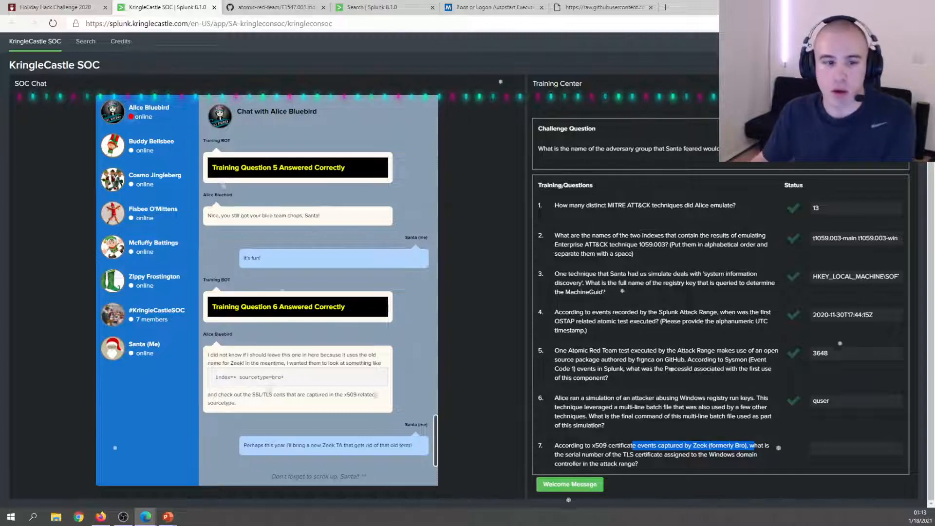
click(372, 7)
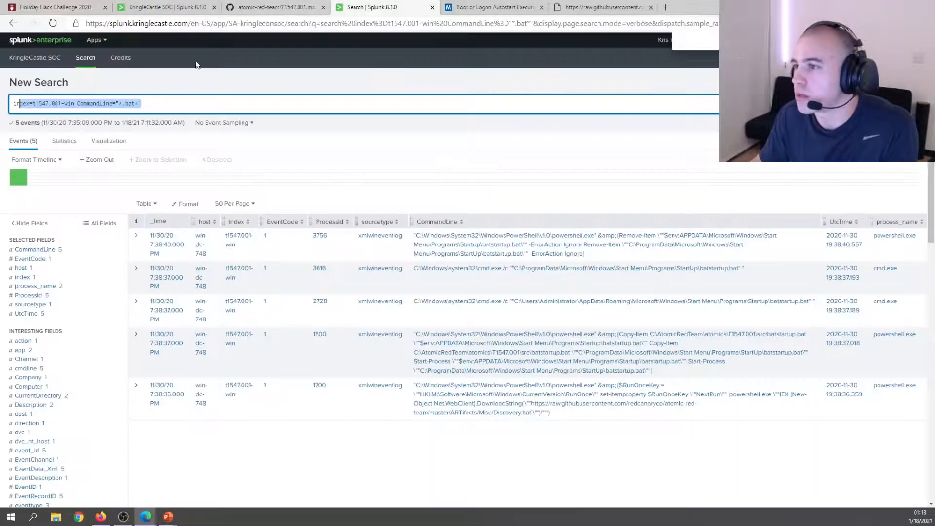
click(210, 106)
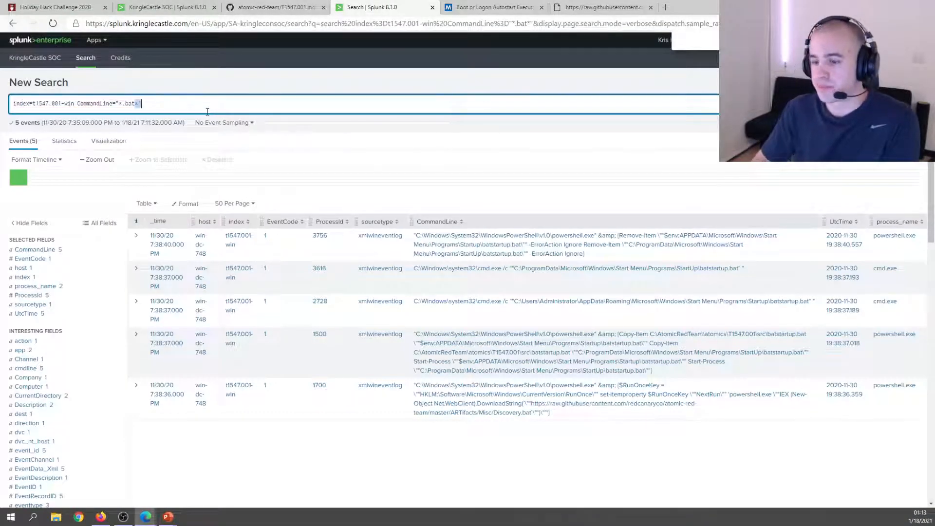
Search index=* sourcetype=*bro*, browse the results, then narrow to events mentioning dc (2,591).
key(ctrl+a)
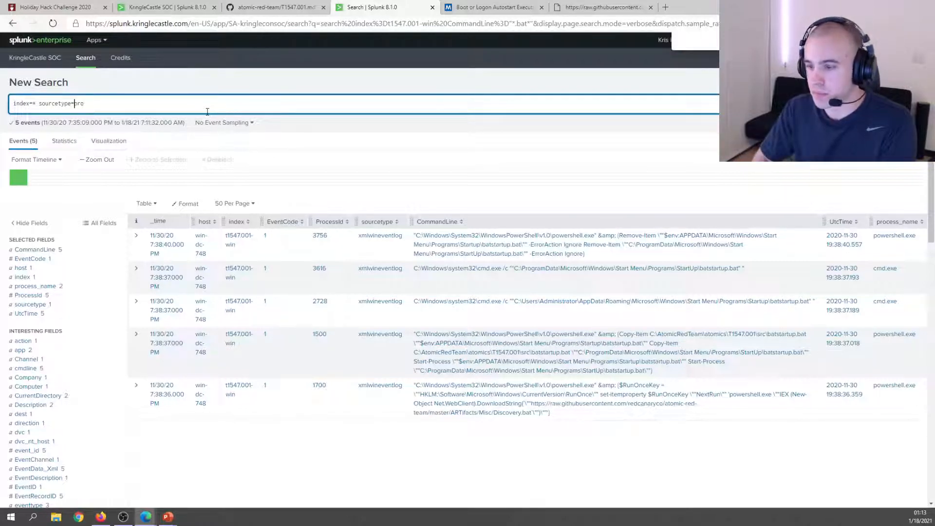
key(Return)
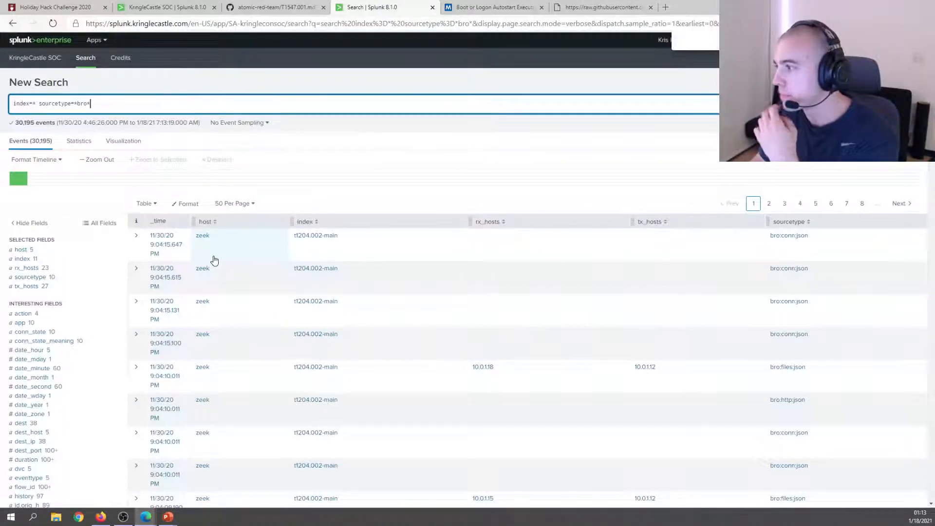
scroll(216, 261, down, 2)
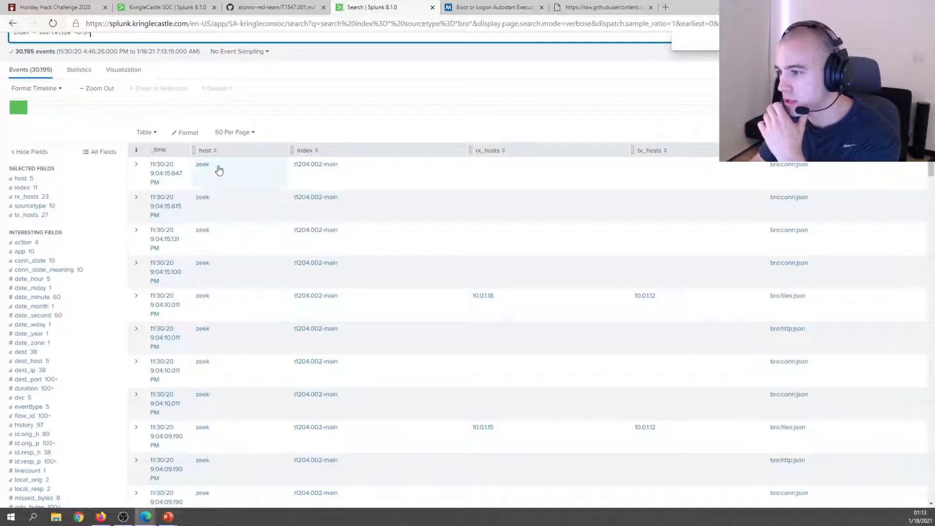
scroll(227, 317, down, 8)
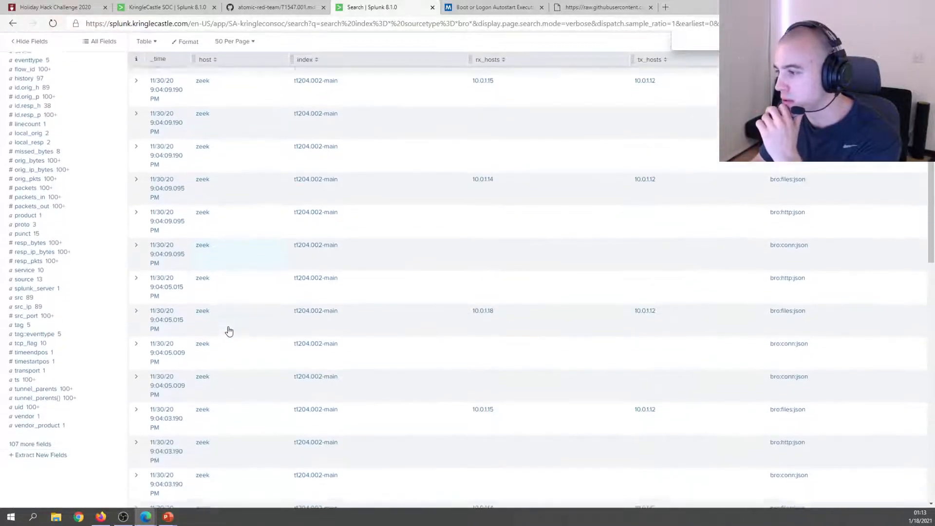
scroll(229, 331, down, 8)
scroll(144, 145, up, 15)
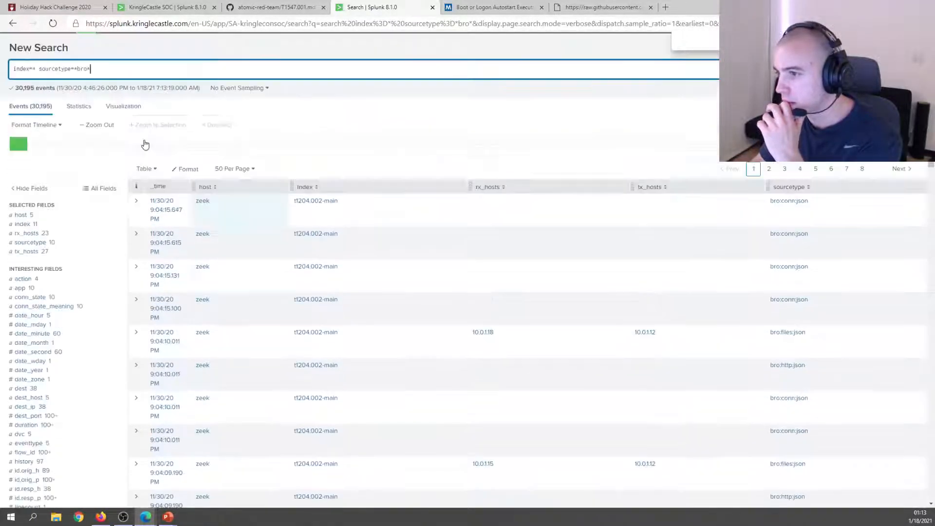
key(Return)
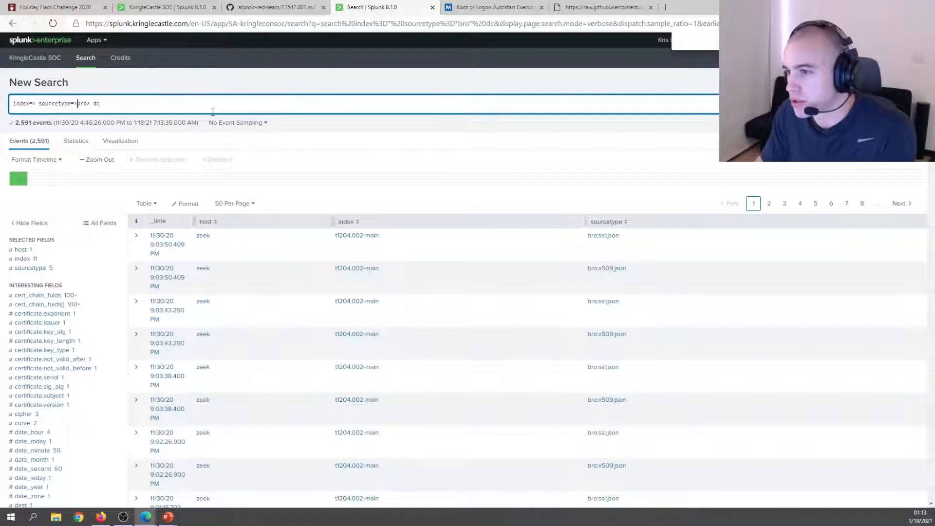
Try bro:ssl:x509 sourcetype variants without dc, including quoted and double-colon forms.
key(BackSpace)
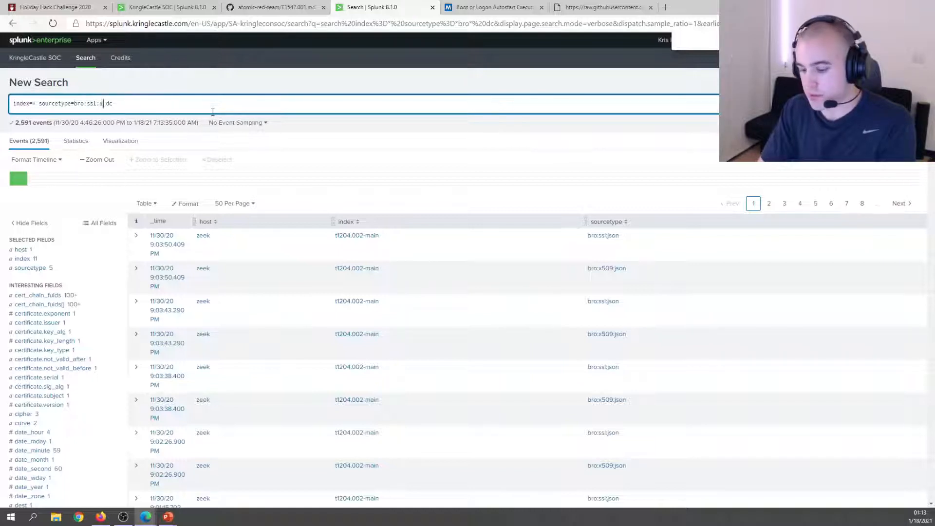
key(Return)
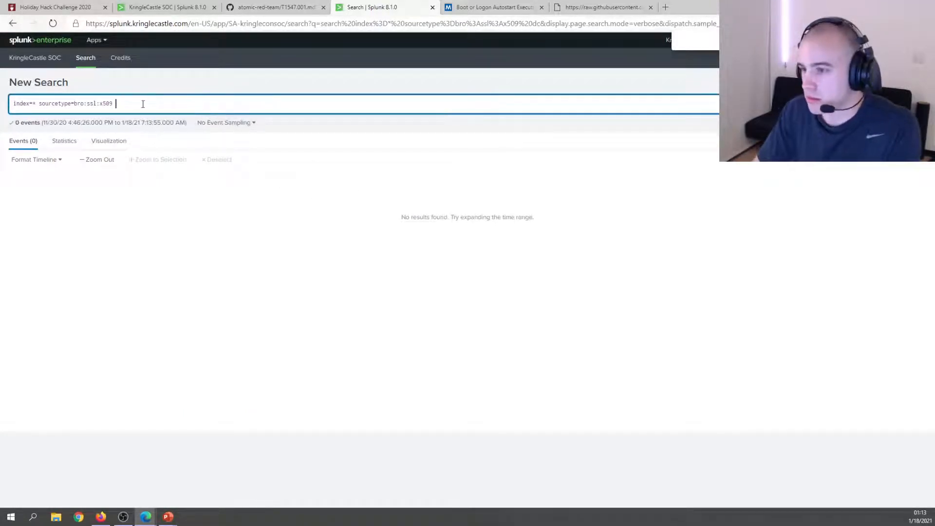
key(Return)
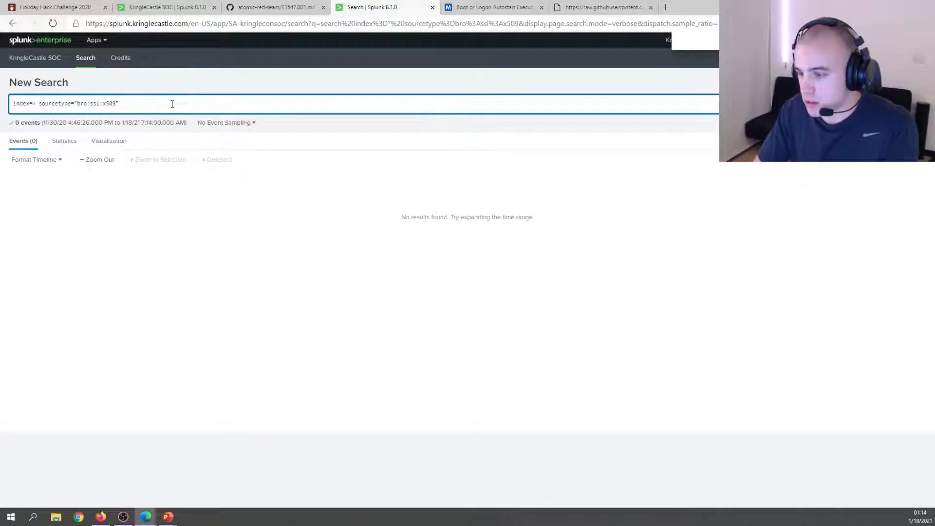
key(Return)
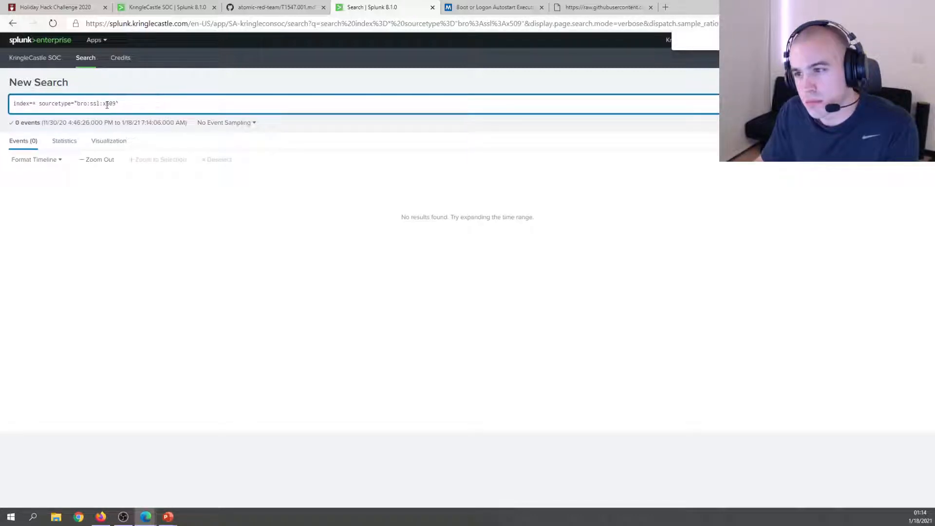
click(87, 104)
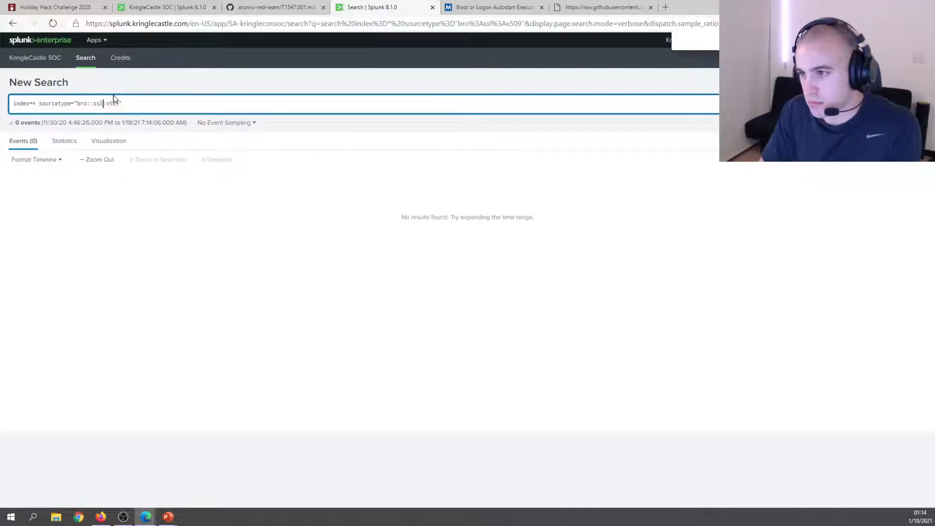
text(:)
key(Return)
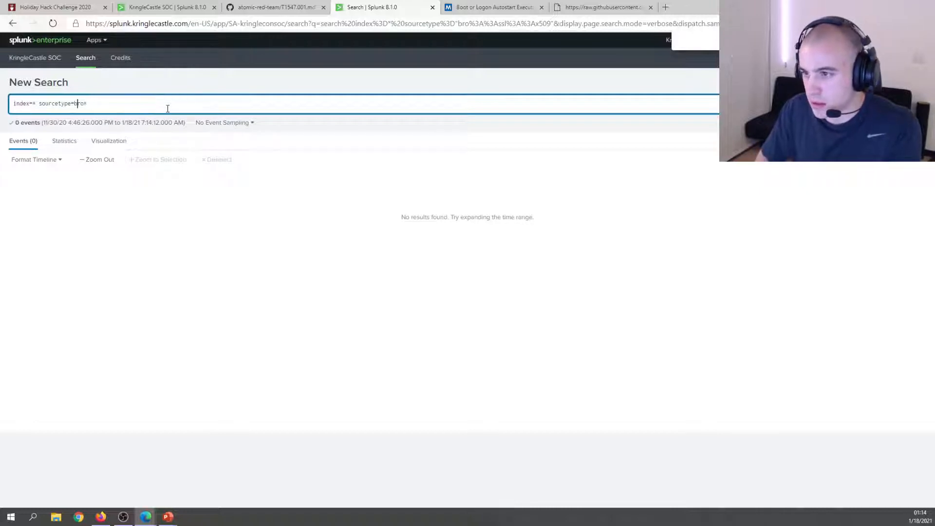
Restore sourcetype=*bro* and bring up the filter options for the bro:x509:json value.
key(Left)
key(Left)
key(Left)
key(Left)
text(*)
key(Return)
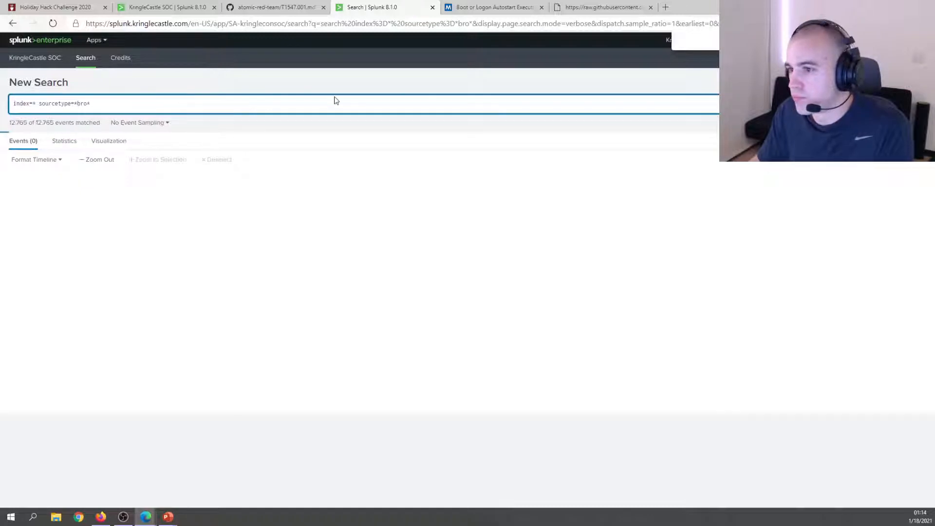
scroll(798, 250, down, 10)
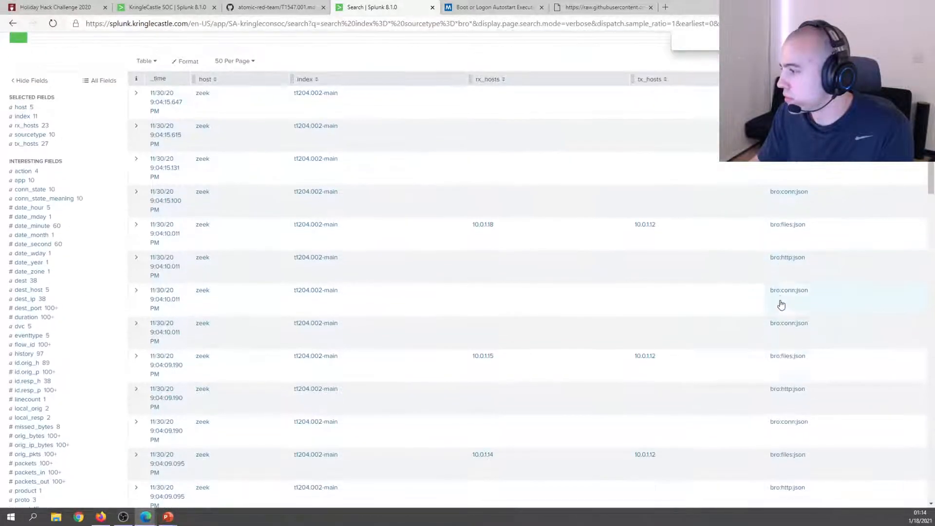
scroll(796, 399, down, 5)
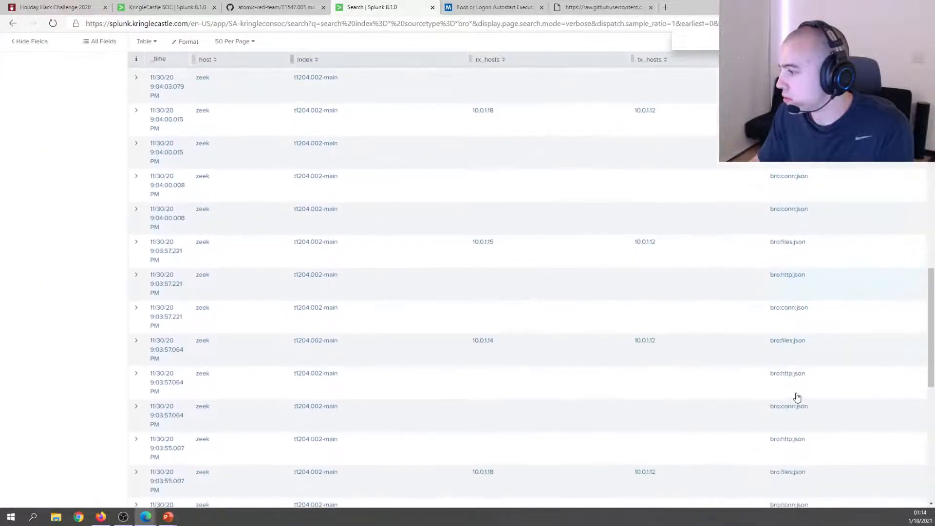
scroll(752, 386, down, 3)
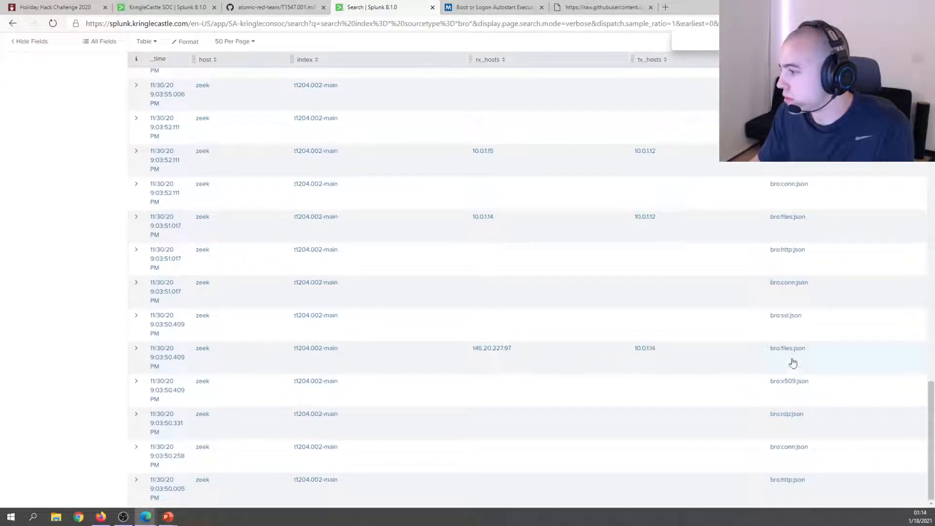
click(786, 382)
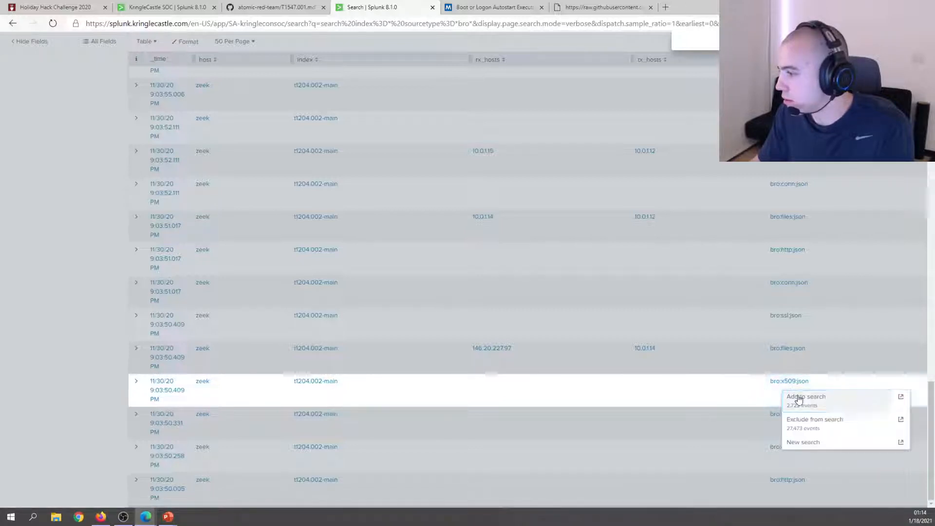
Add sourcetype="bro:x509:json" to the search, removing the wildcard term and fixing the typo.
click(798, 398)
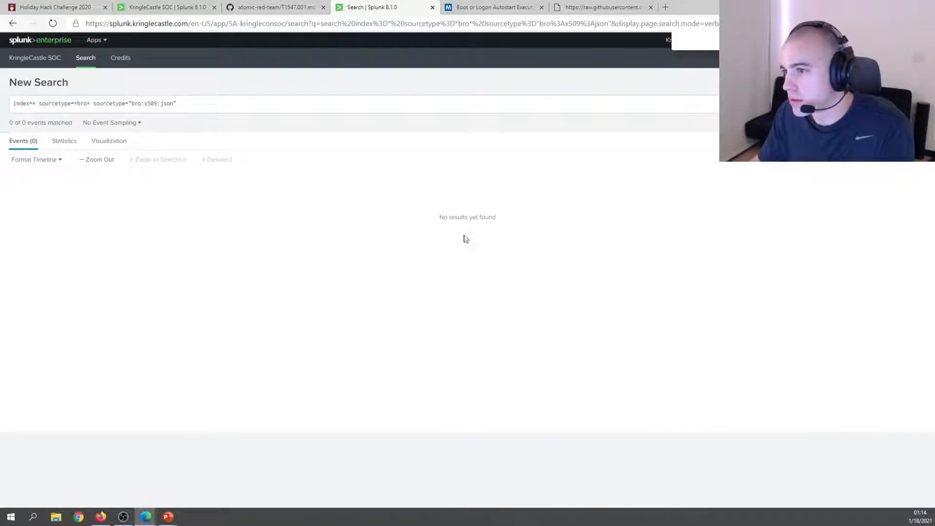
click(95, 105)
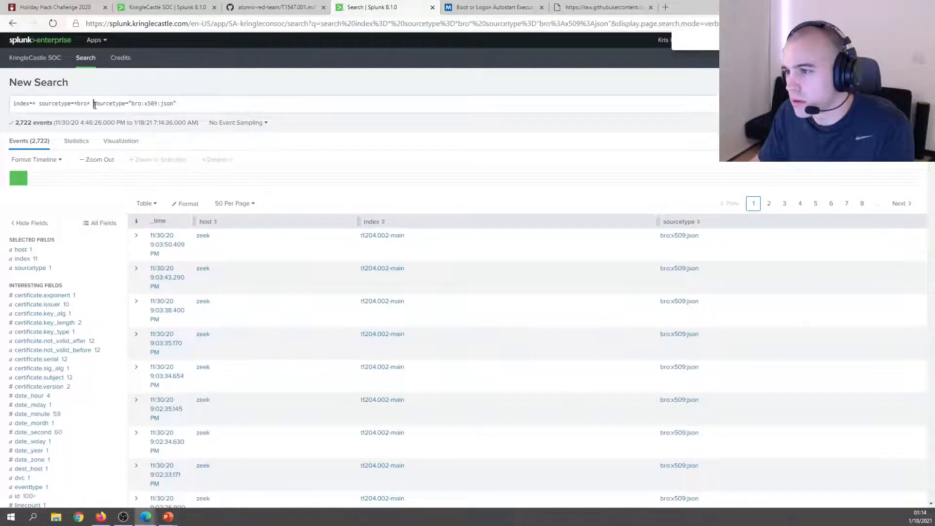
drag(58, 106, 54, 106)
key(BackSpace)
key(BackSpace)
key(BackSpace)
key(BackSpace)
key(BackSpace)
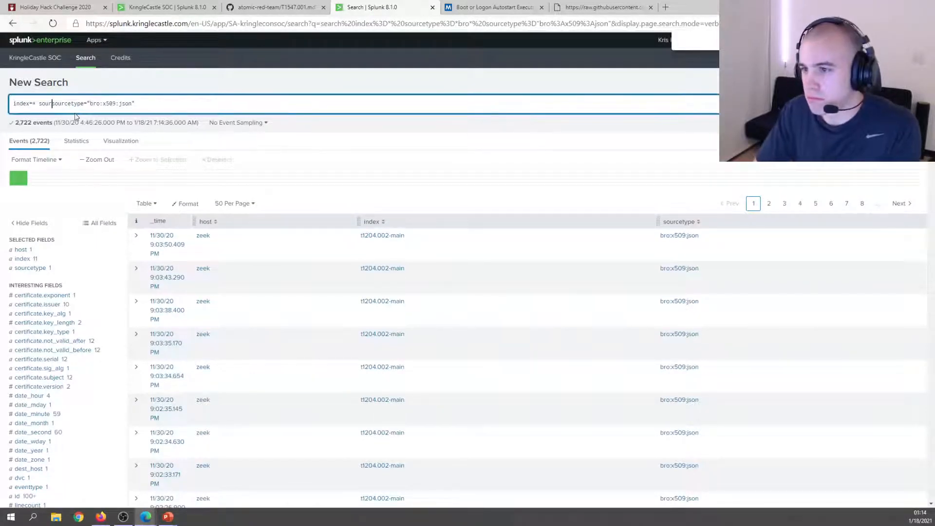
key(Return)
click(46, 104)
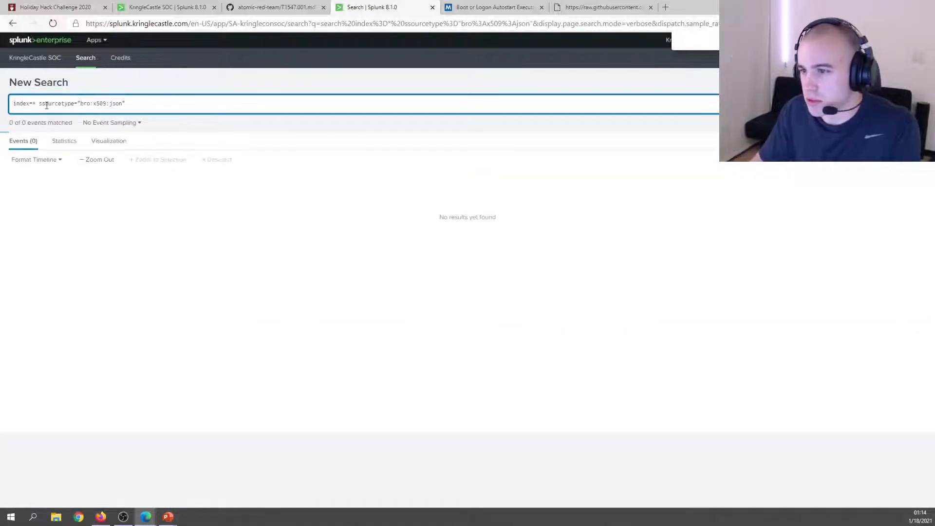
key(BackSpace)
key(Return)
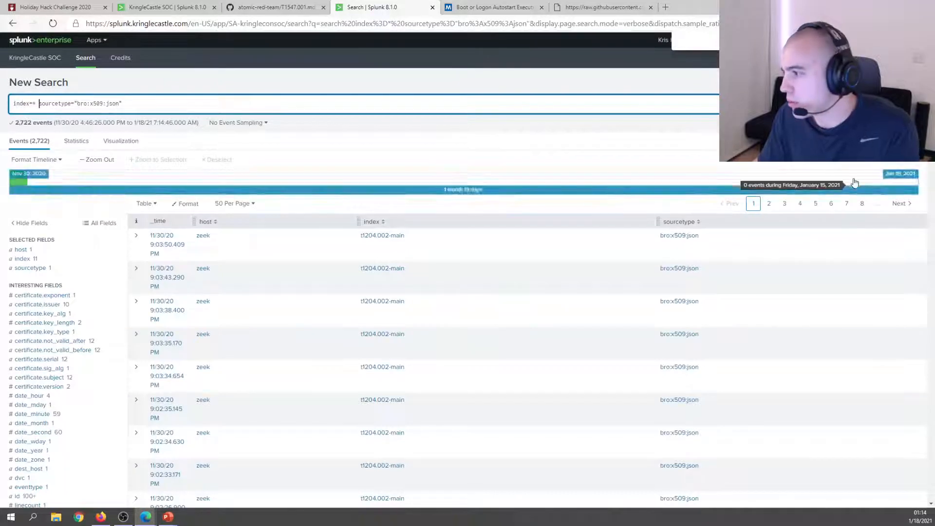
Append dc to the x509 search, leaving 1,288 certificate events.
scroll(670, 303, down, 3)
scroll(682, 279, up, 3)
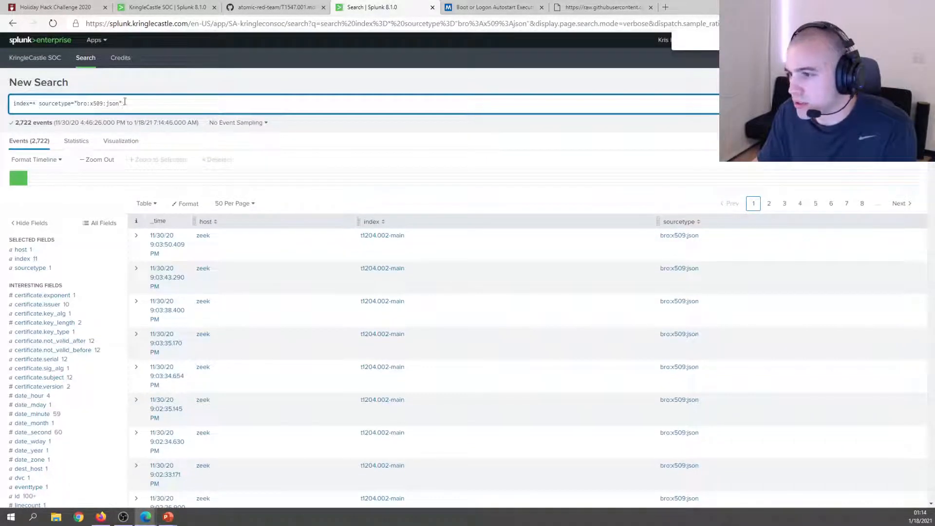
text(dc)
key(Return)
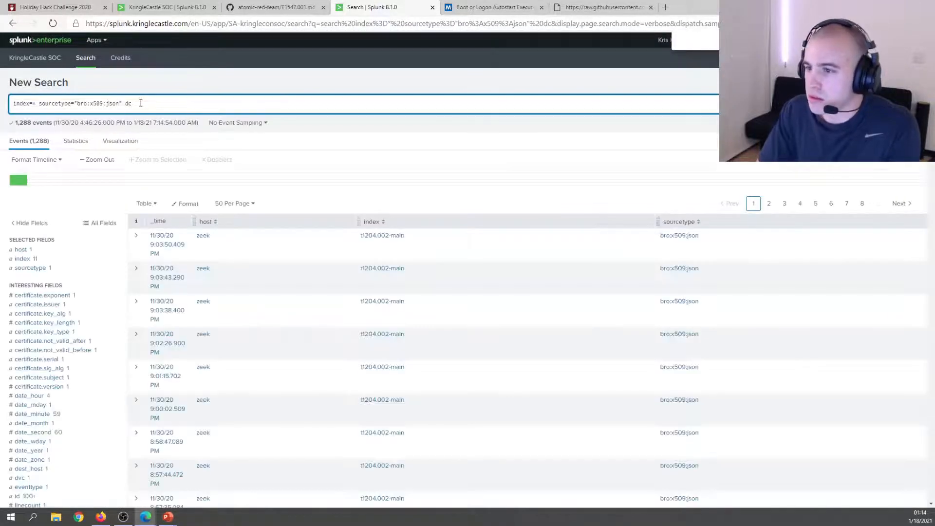
Expand the first x509 event and review its issuer, serial and other certificate fields.
click(136, 239)
scroll(377, 292, down, 8)
scroll(379, 293, up, 2)
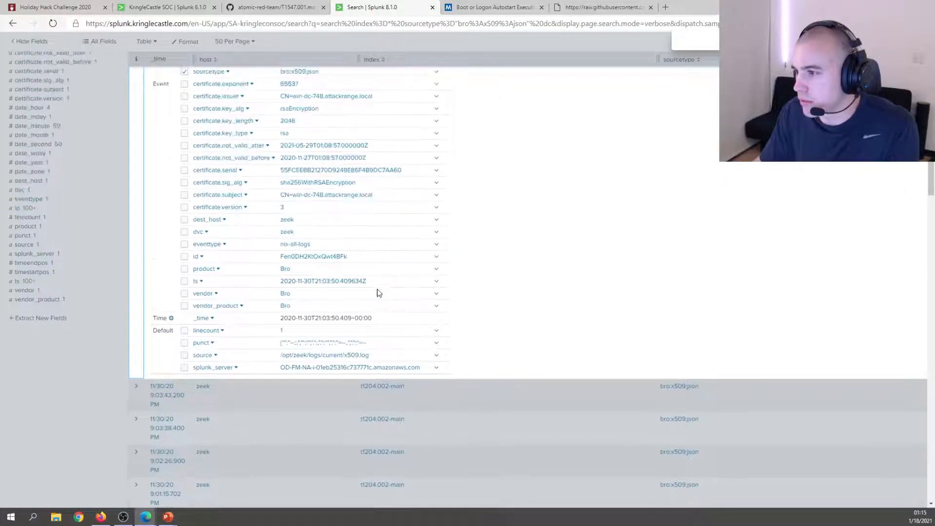
scroll(379, 292, up, 2)
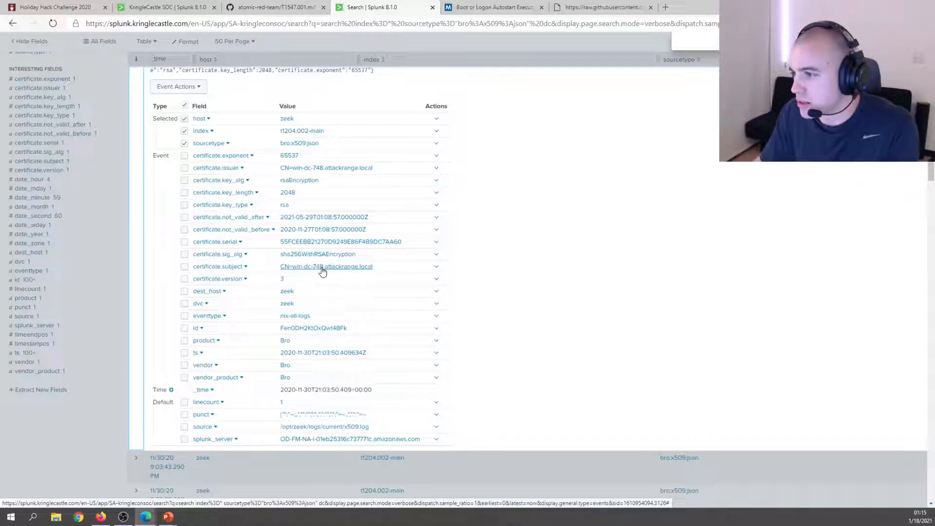
click(436, 169)
click(615, 158)
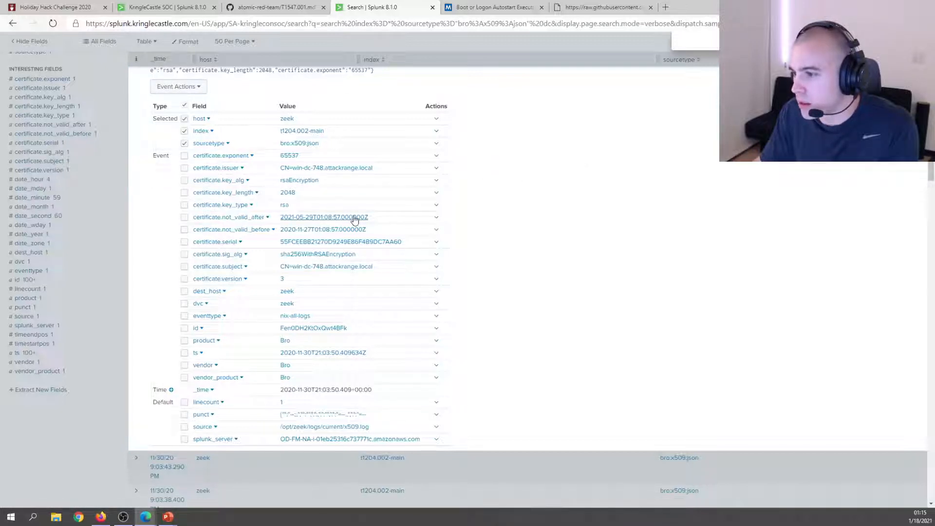
click(161, 7)
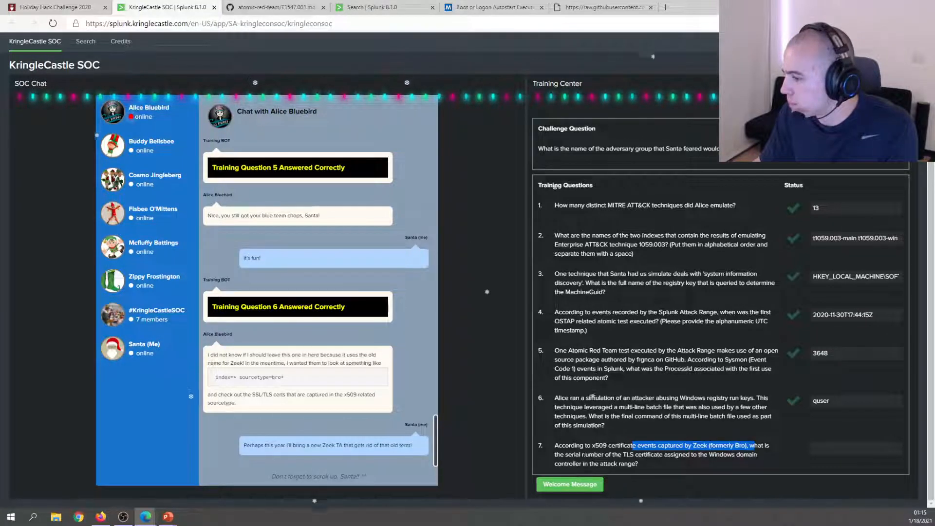
Copy the certificate.serial value from the x509 event in Splunk.
drag(635, 454, 613, 456)
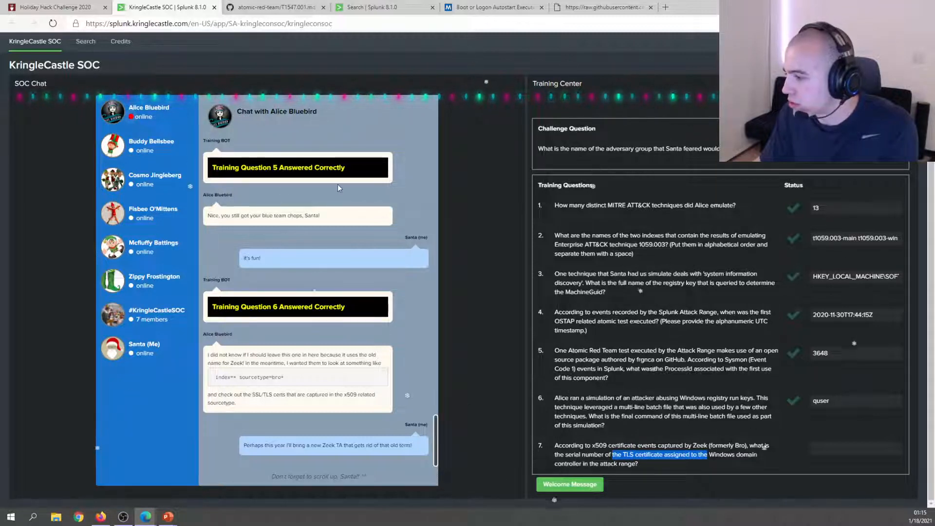
click(247, 7)
click(353, 6)
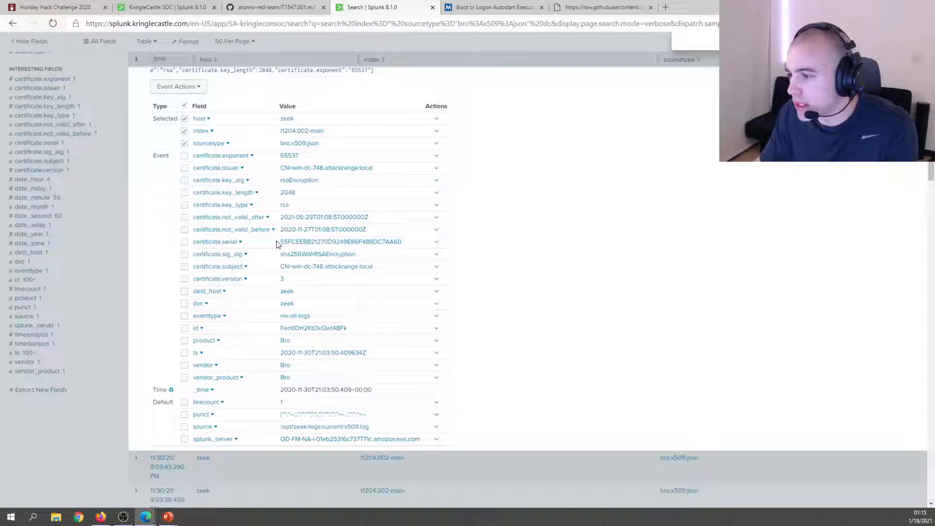
drag(276, 243, 407, 247)
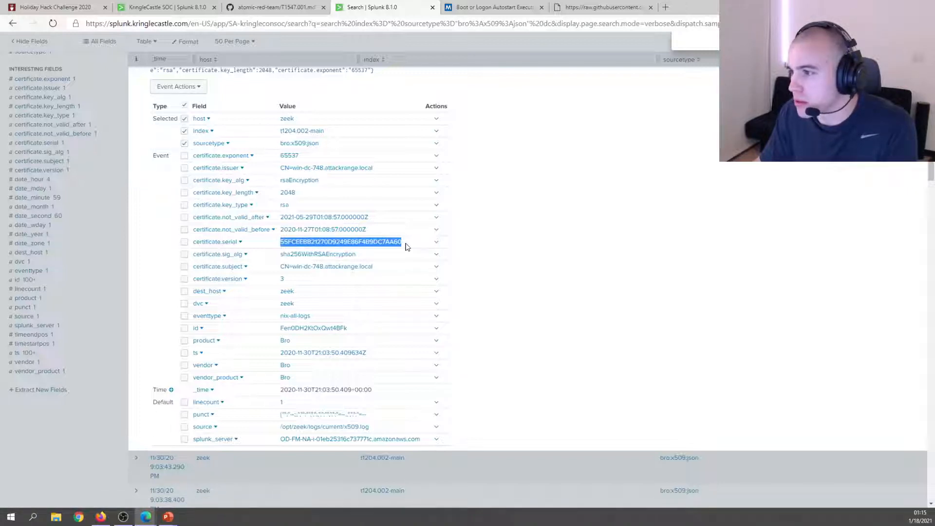
Paste the serial number as question 7's answer and submit it.
click(139, 7)
click(55, 7)
click(166, 7)
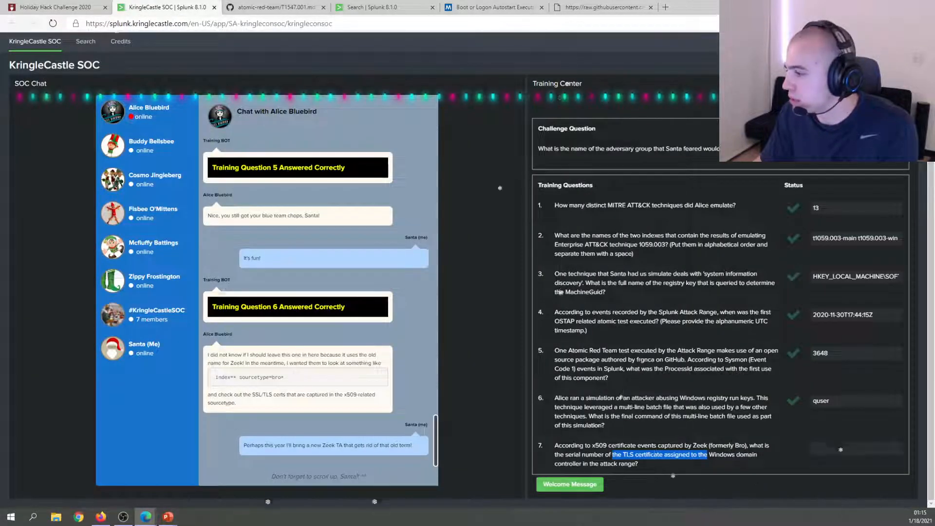
click(840, 449)
key(ctrl+v)
key(Return)
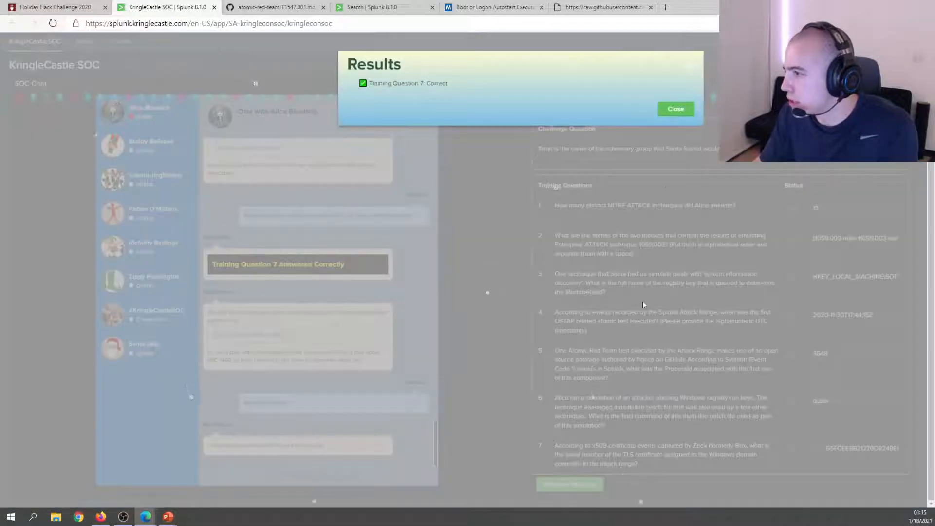
Close the question 7 result, read Alice's encrypted challenge, and select its base64 ciphertext.
click(674, 110)
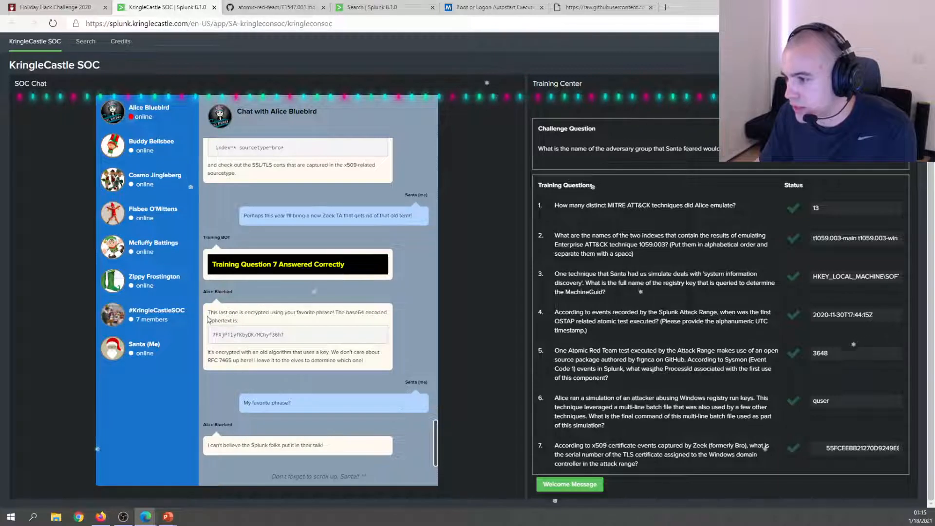
drag(208, 312, 239, 320)
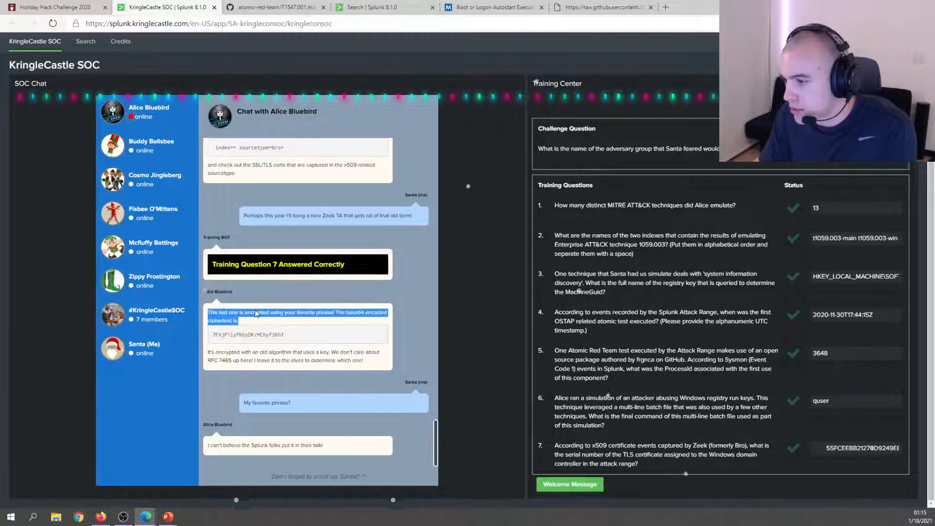
double_click(256, 311)
click(251, 342)
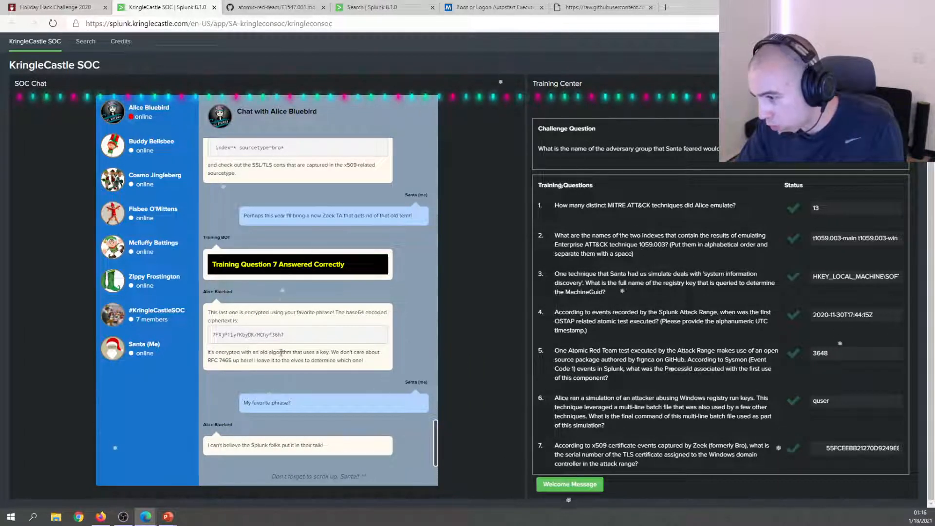
drag(294, 352, 247, 361)
click(229, 361)
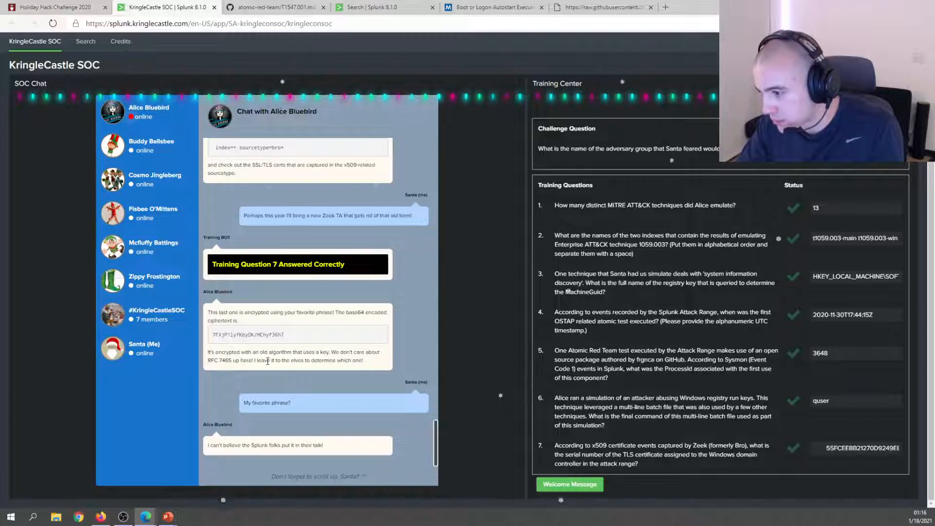
drag(286, 335, 213, 335)
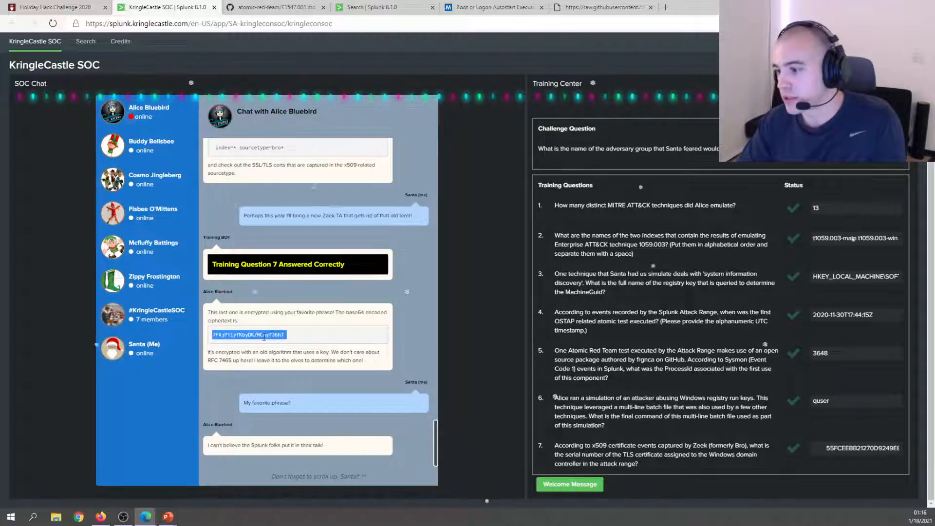
click(665, 7)
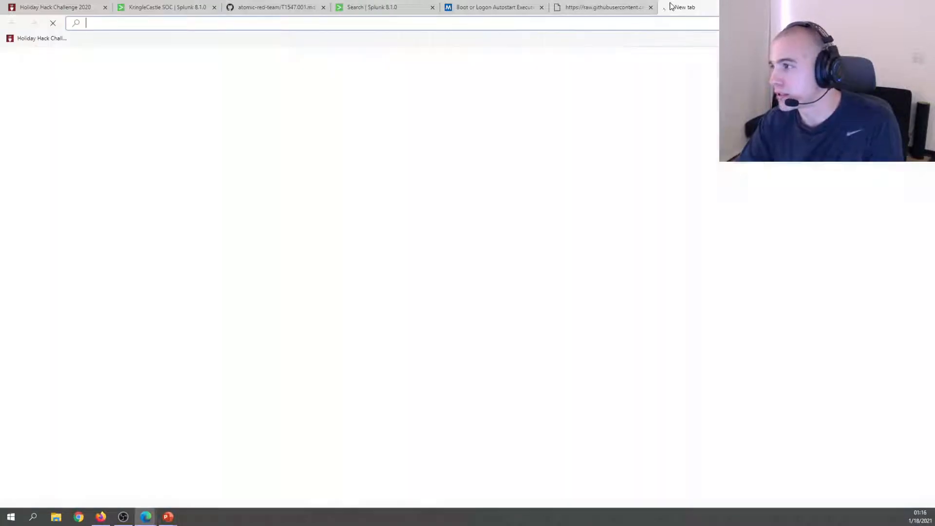
Run a web search for 'RFC 7465', taken from Alice's hint in the SOC chat.
click(160, 5)
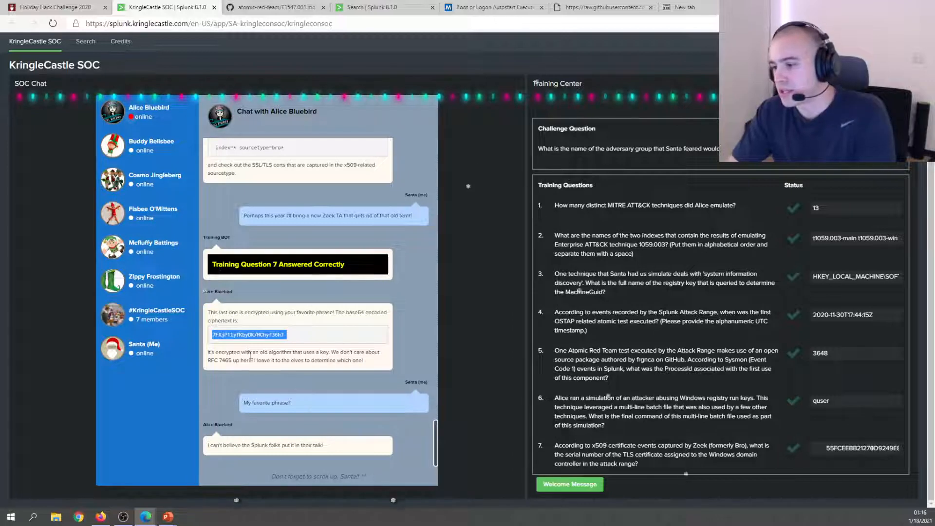
drag(232, 360, 207, 368)
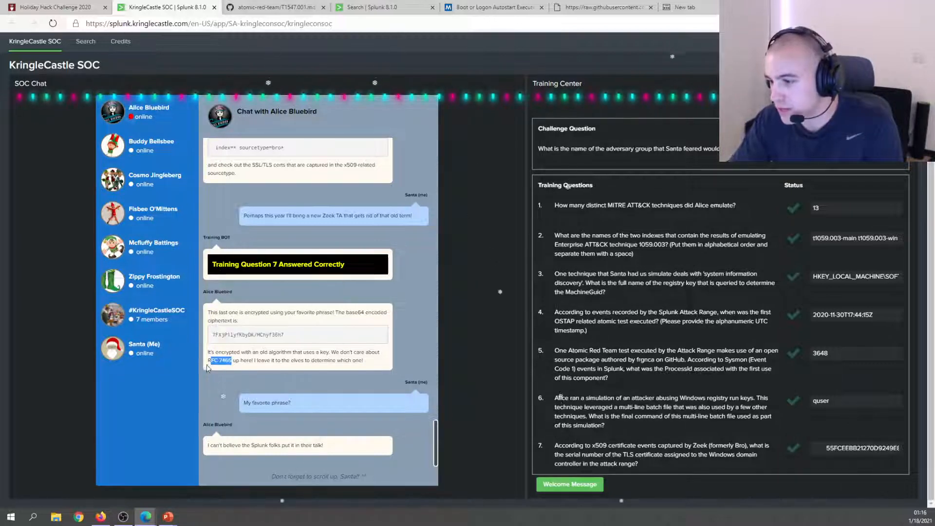
right_click(213, 368)
click(242, 224)
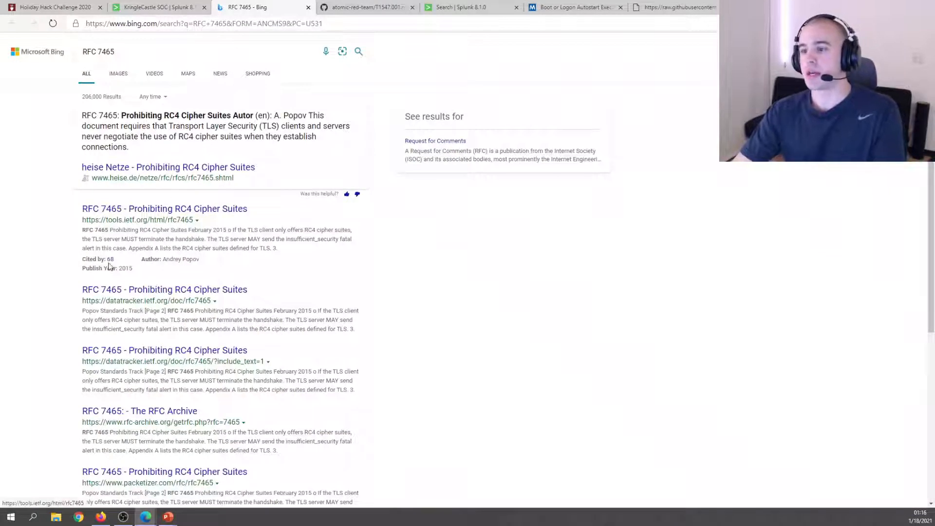
Read the tools.ietf.org RFC 7465 document and highlight the passage on RC4's insufficient security.
click(147, 204)
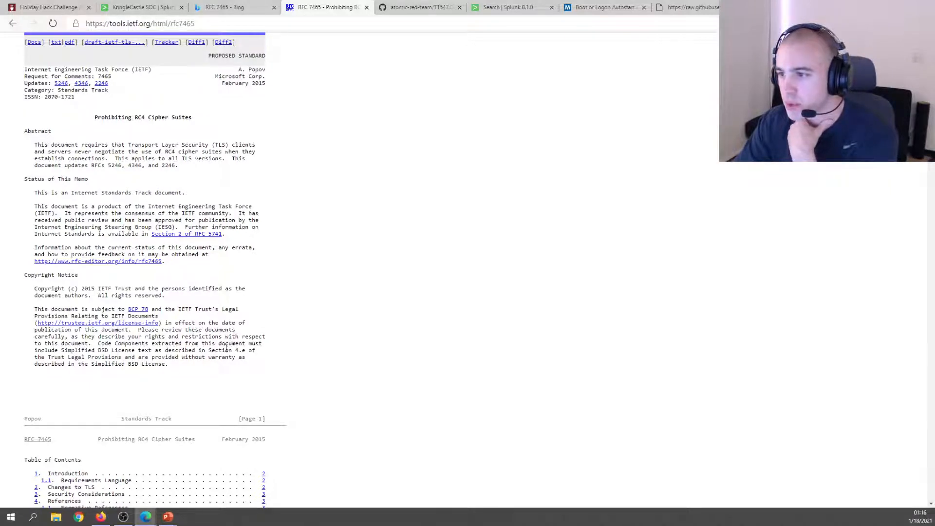
scroll(226, 348, down, 3)
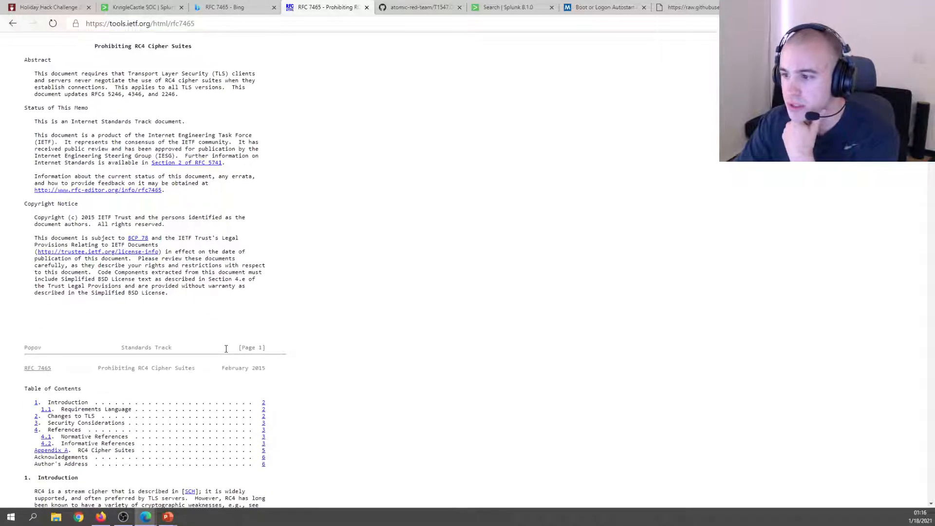
scroll(226, 349, down, 6)
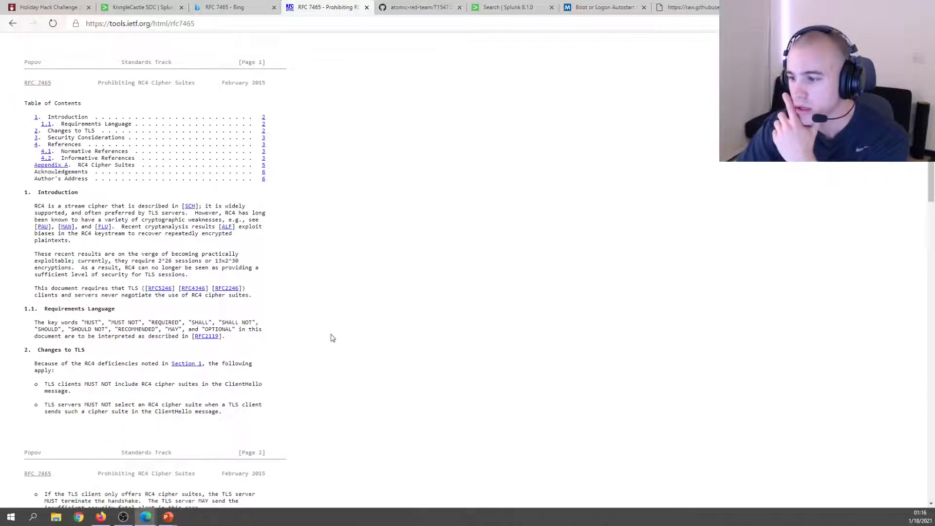
scroll(331, 337, down, 1)
scroll(331, 338, down, 1)
scroll(330, 338, down, 1)
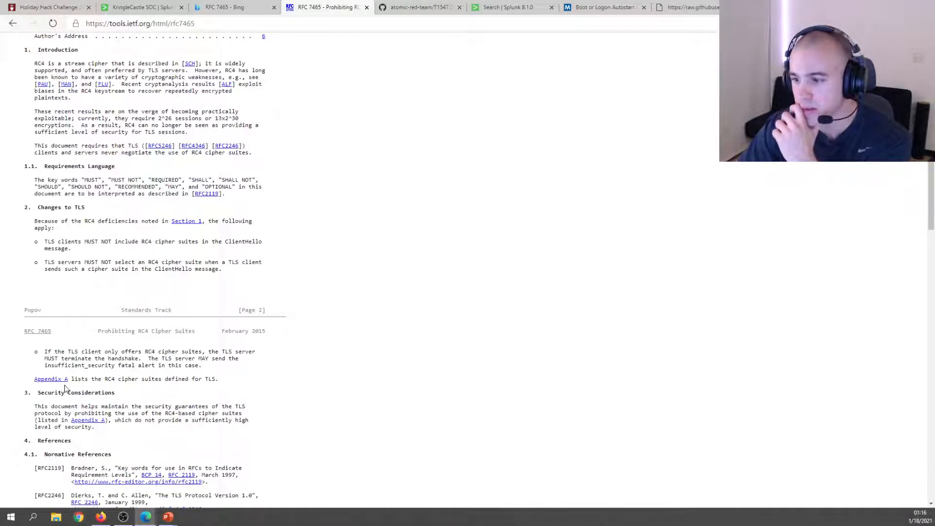
scroll(346, 313, down, 2)
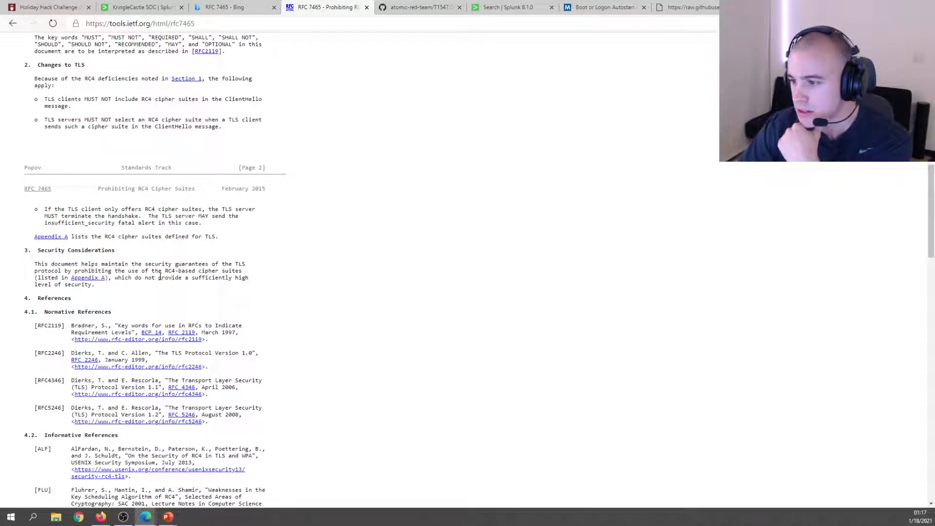
drag(158, 278, 266, 279)
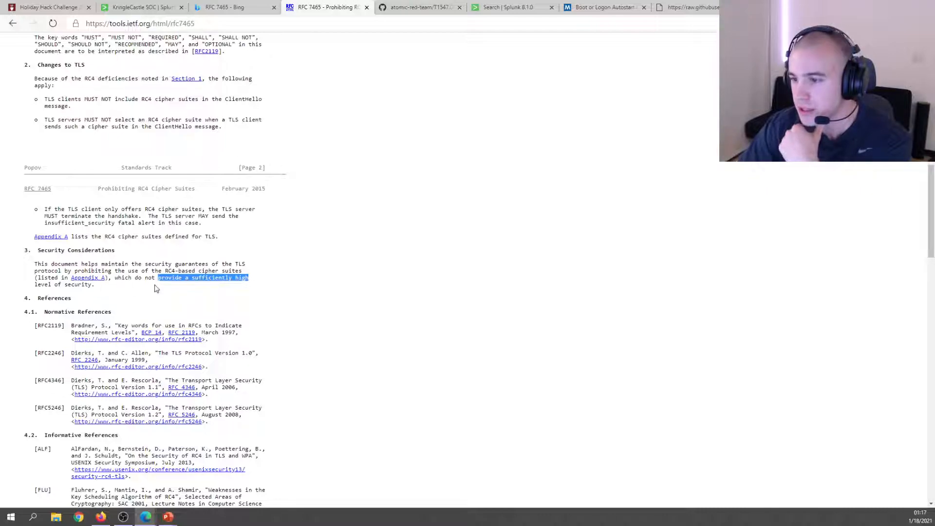
scroll(155, 287, down, 5)
scroll(156, 286, up, 3)
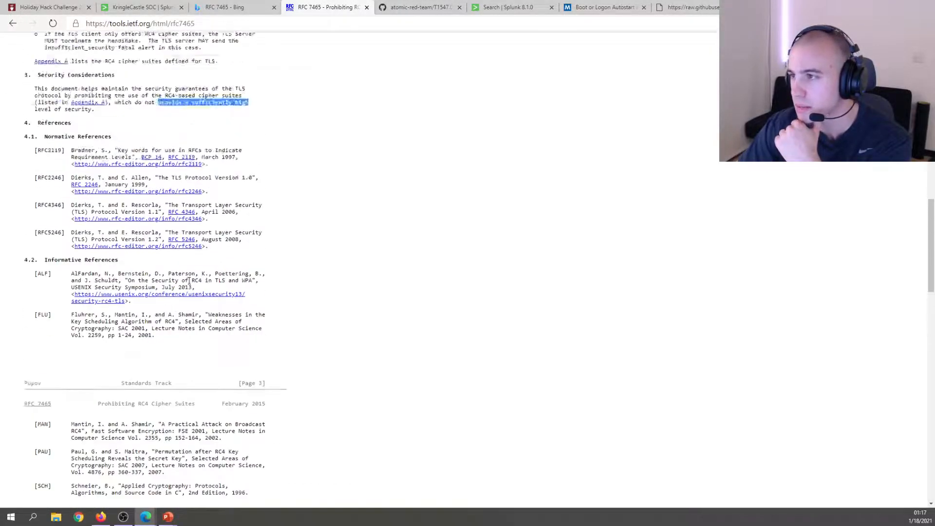
scroll(189, 281, up, 12)
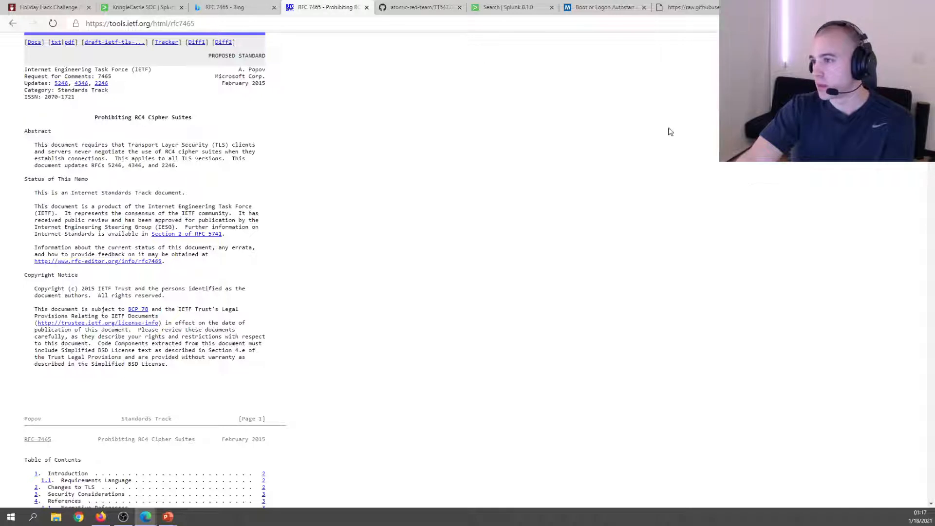
key(ctrl+t)
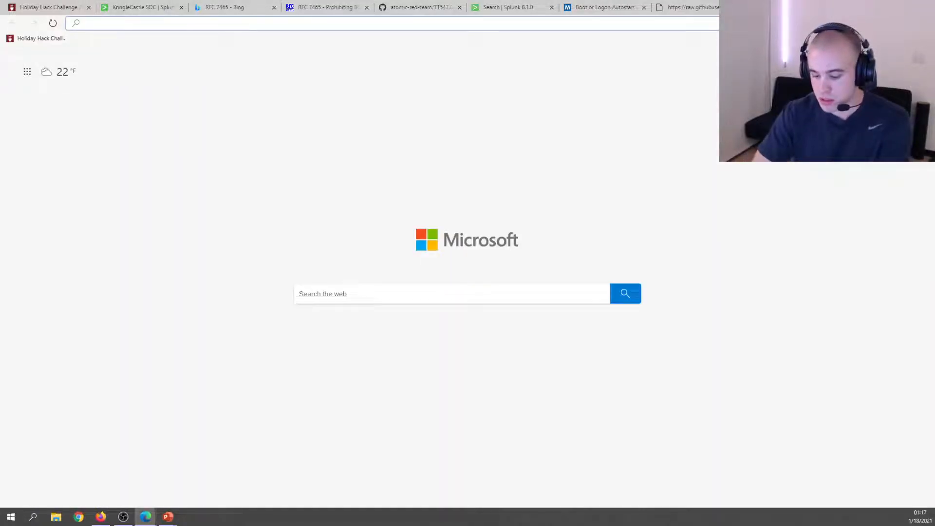
Search the web for 'cyber chef' and open the CyberChef GitHub Pages site.
text(cyber chef)
key(Return)
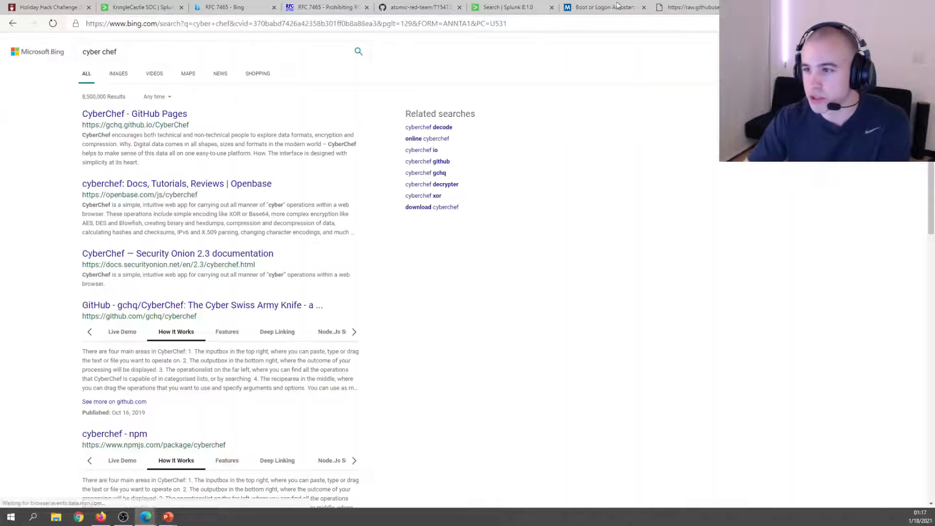
click(122, 112)
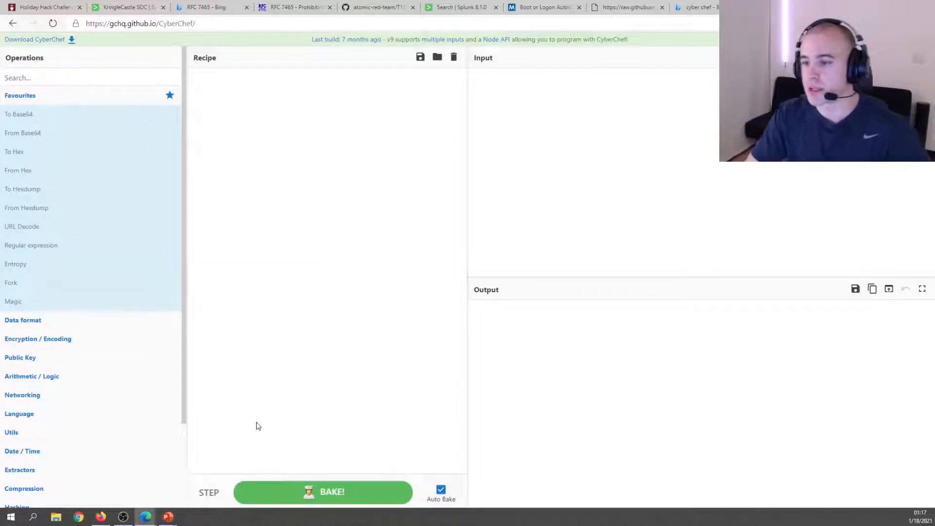
Add the RC4 operation from Encryption / Encoding to the empty recipe.
scroll(165, 418, down, 2)
scroll(164, 418, down, 1)
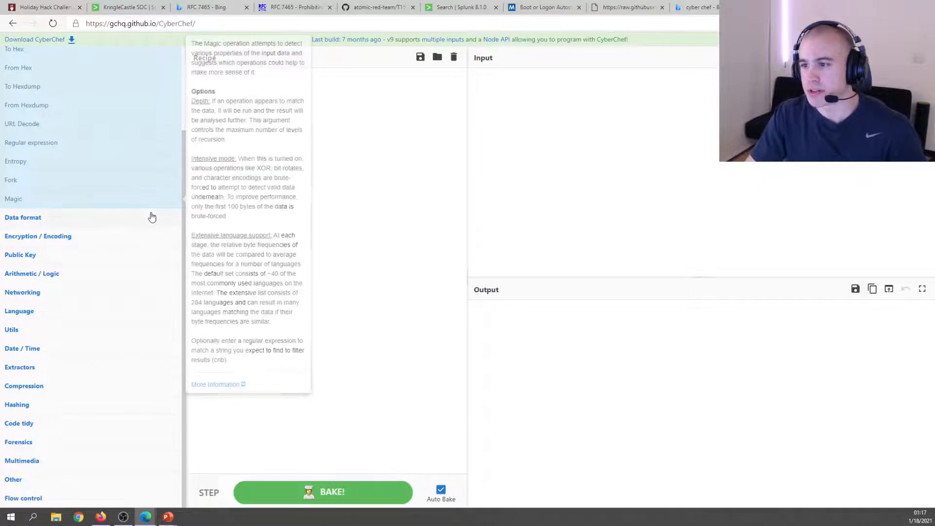
scroll(167, 397, up, 4)
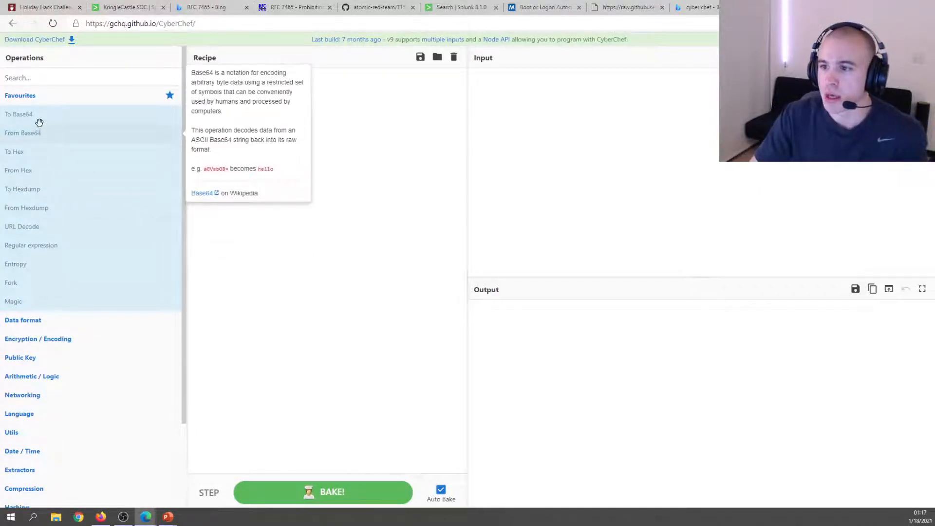
scroll(52, 273, down, 3)
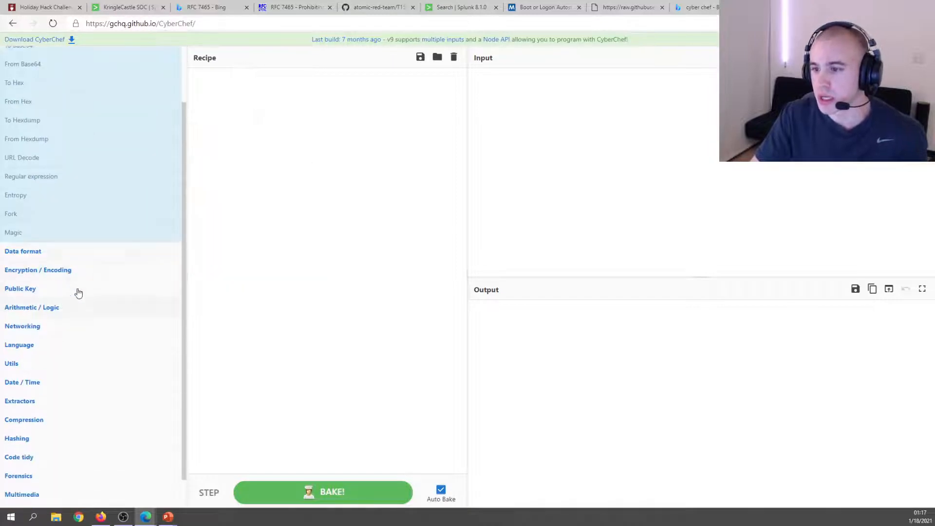
click(101, 273)
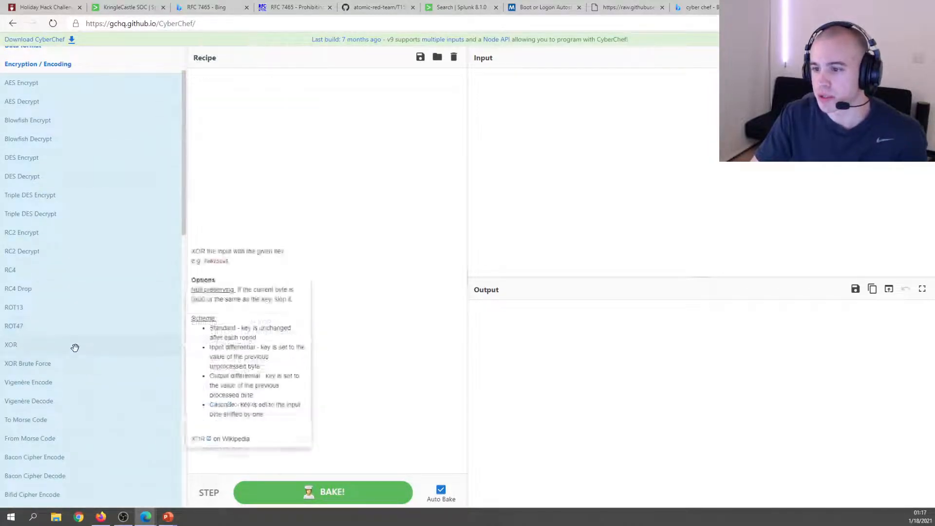
scroll(73, 348, down, 3)
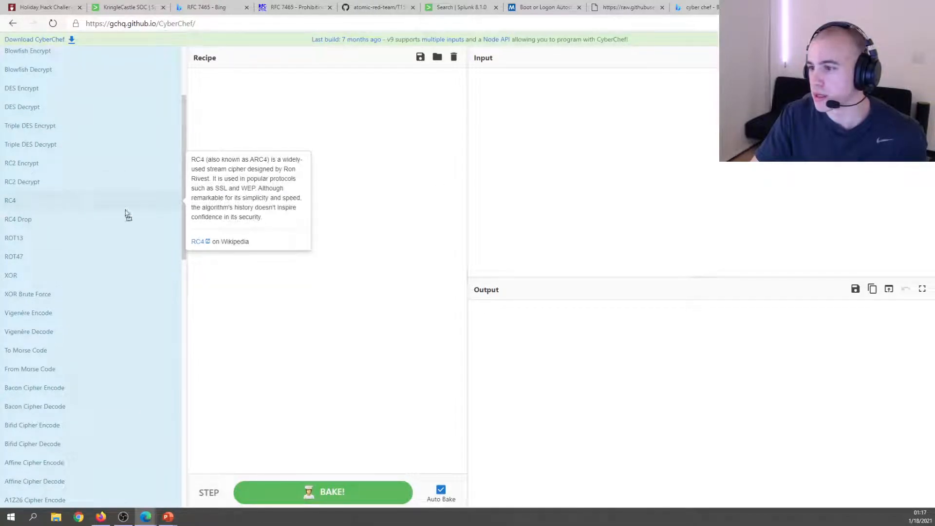
drag(126, 214, 282, 203)
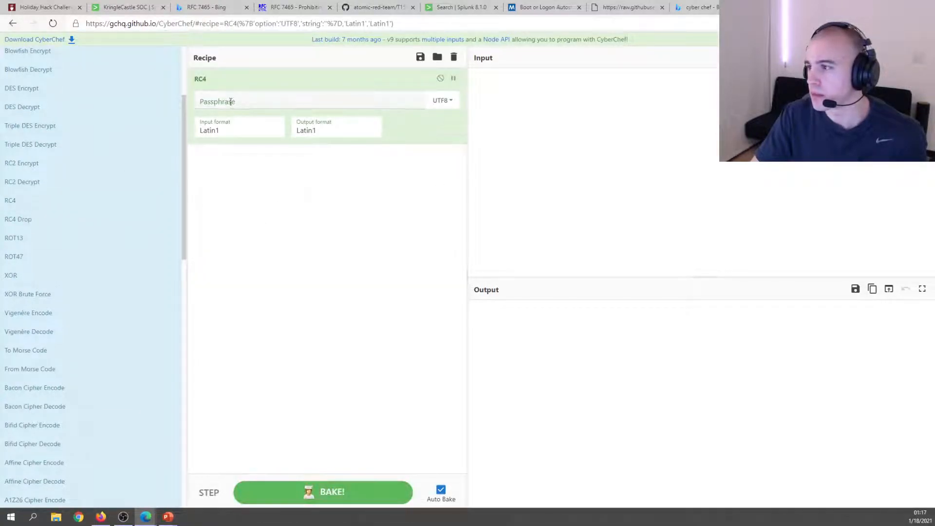
Insert From Base64 from the Data format category into the recipe above RC4.
scroll(49, 243, up, 3)
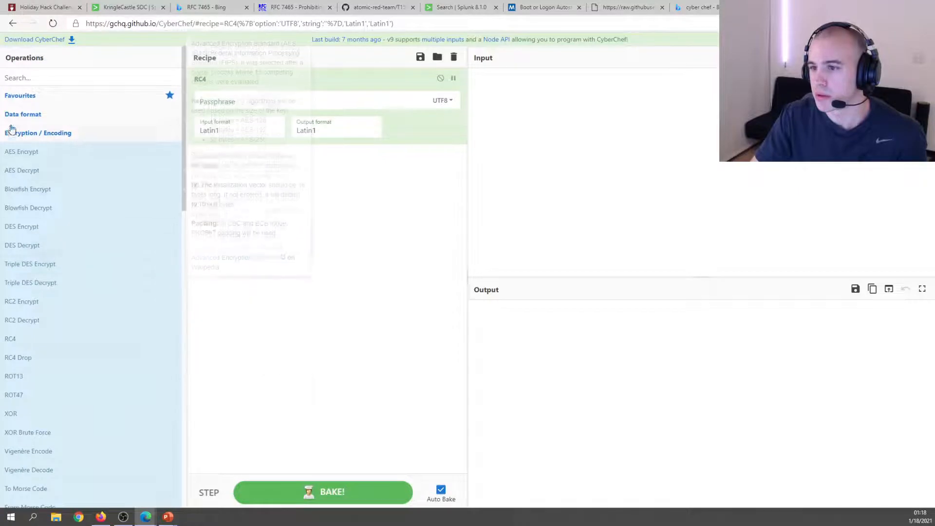
click(26, 115)
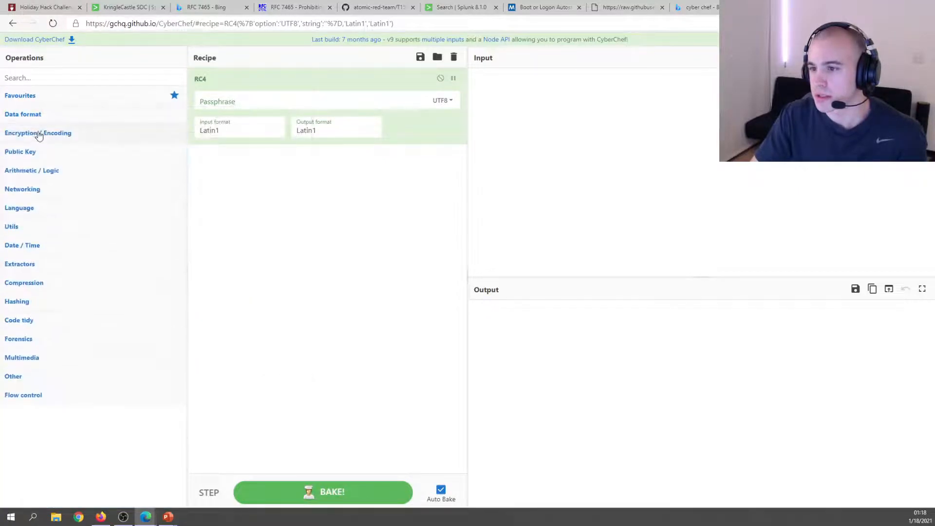
click(46, 117)
scroll(59, 222, down, 3)
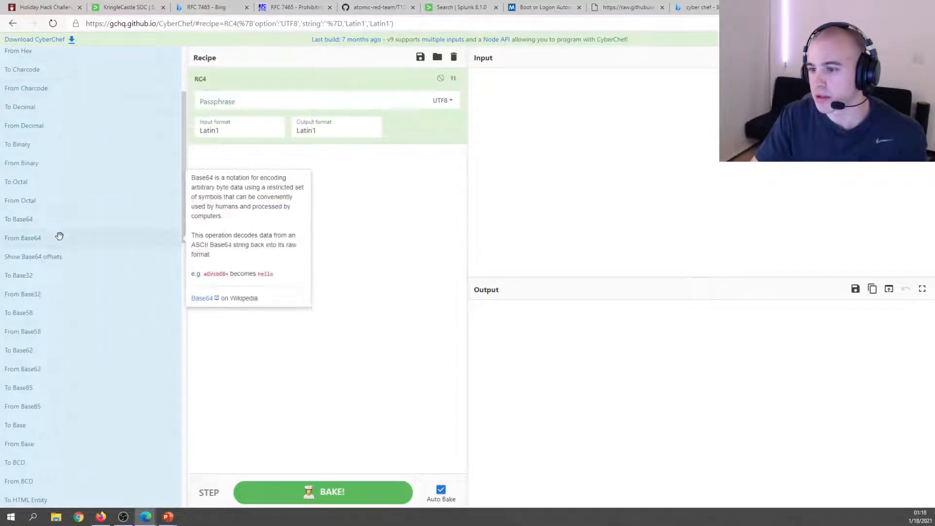
drag(58, 242, 292, 78)
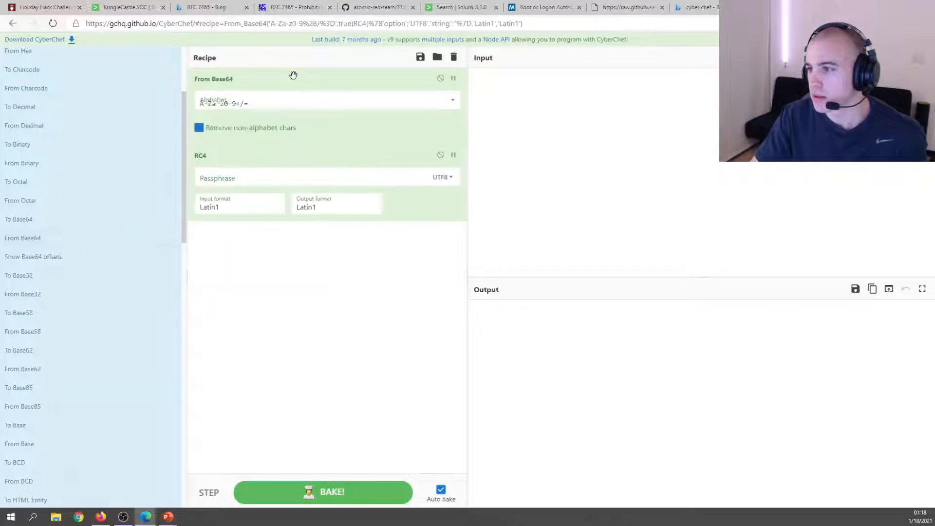
click(593, 99)
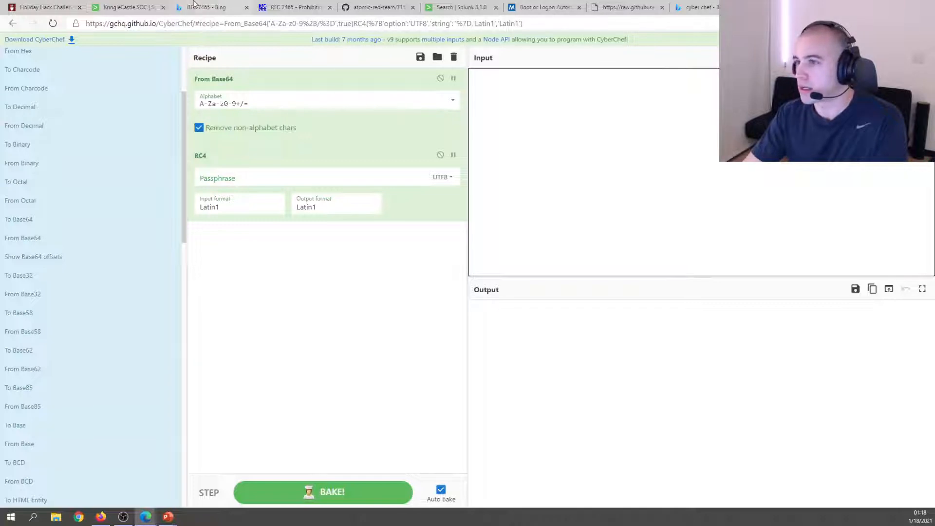
Return to the KringleCastle SOC page and review Alice Bluebird's chat and answered questions 1–7.
click(17, 10)
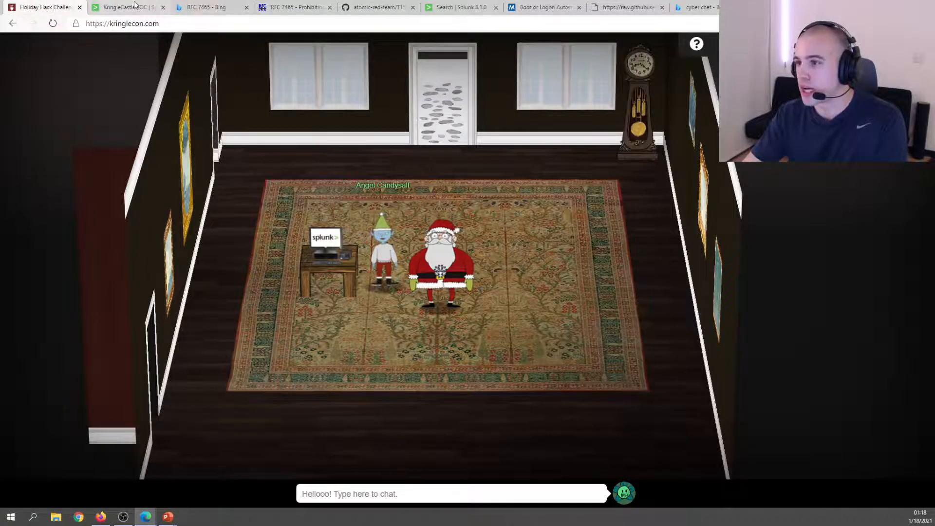
click(126, 8)
scroll(325, 261, up, 10)
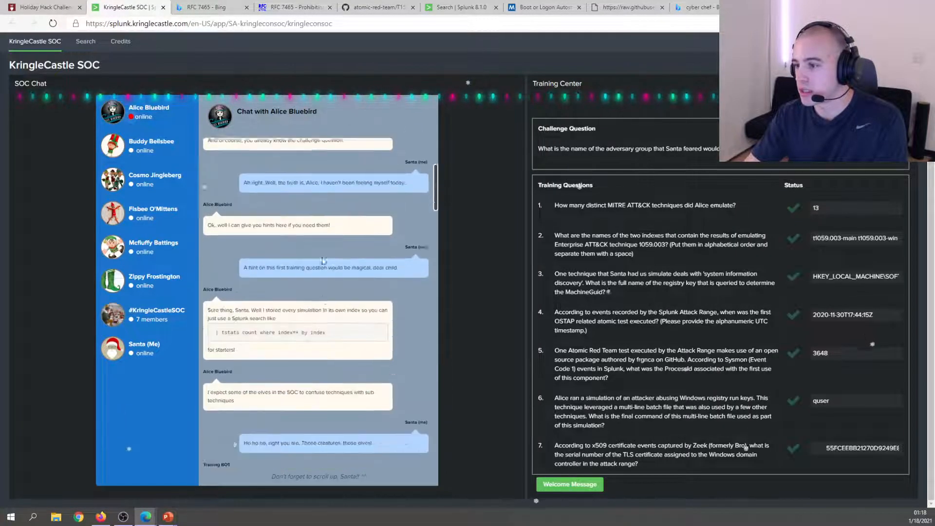
scroll(316, 292, down, 5)
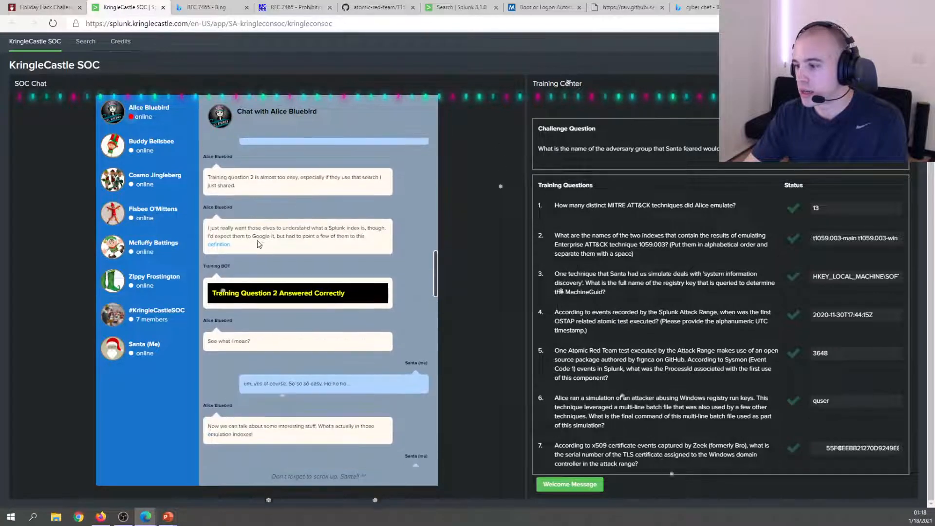
scroll(312, 292, down, 15)
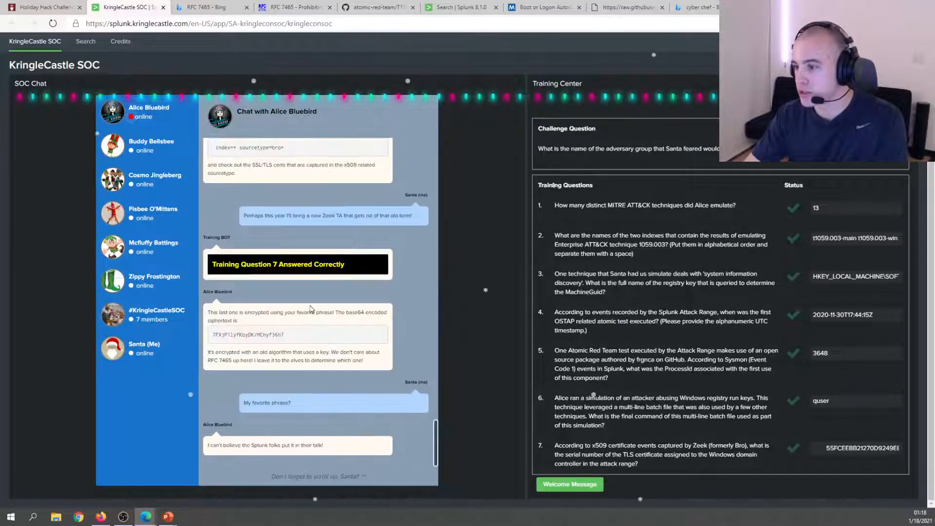
scroll(370, 244, up, 15)
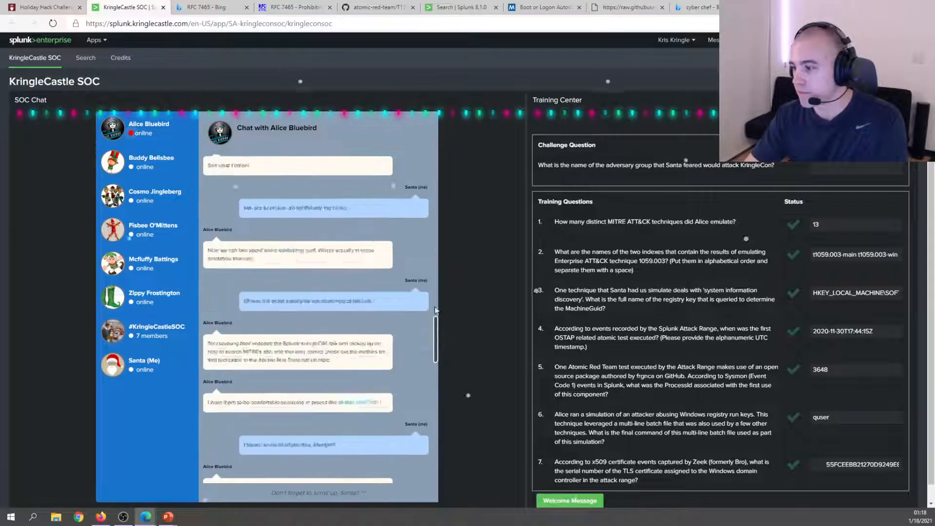
scroll(326, 247, down, 6)
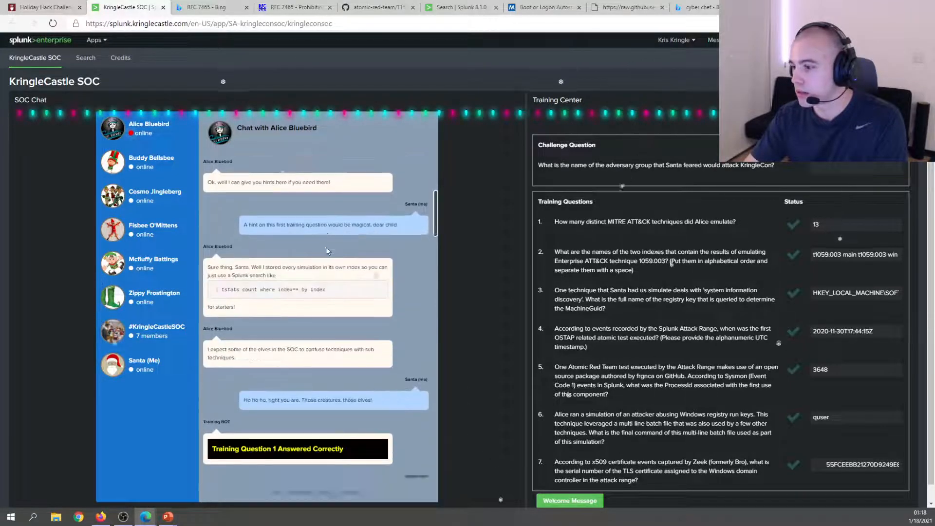
Go to the KringleCon YouTube channel in a new tab and list its videos.
key(ctrl+t)
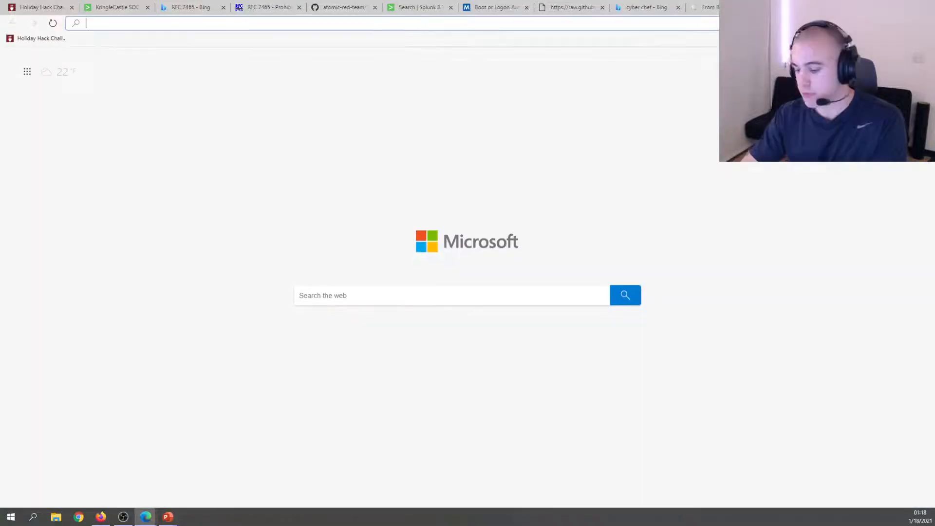
text(youtube)
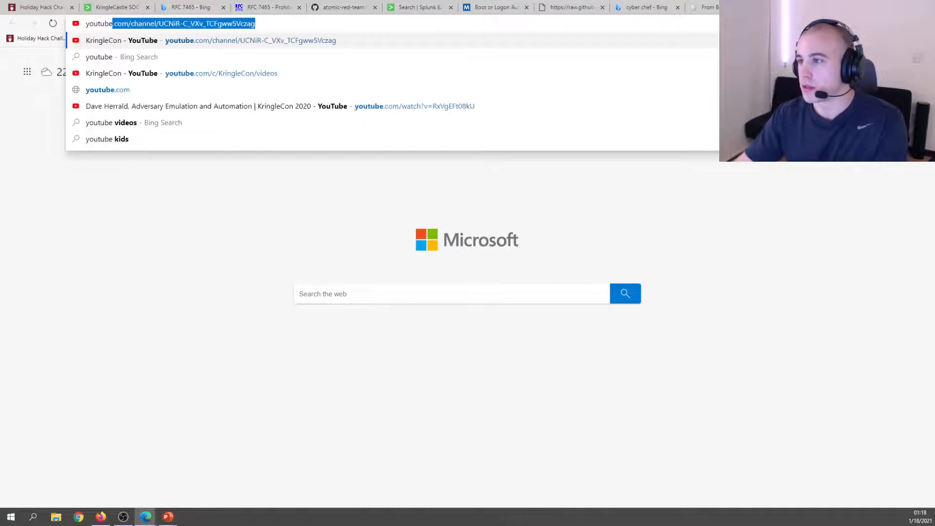
key(Return)
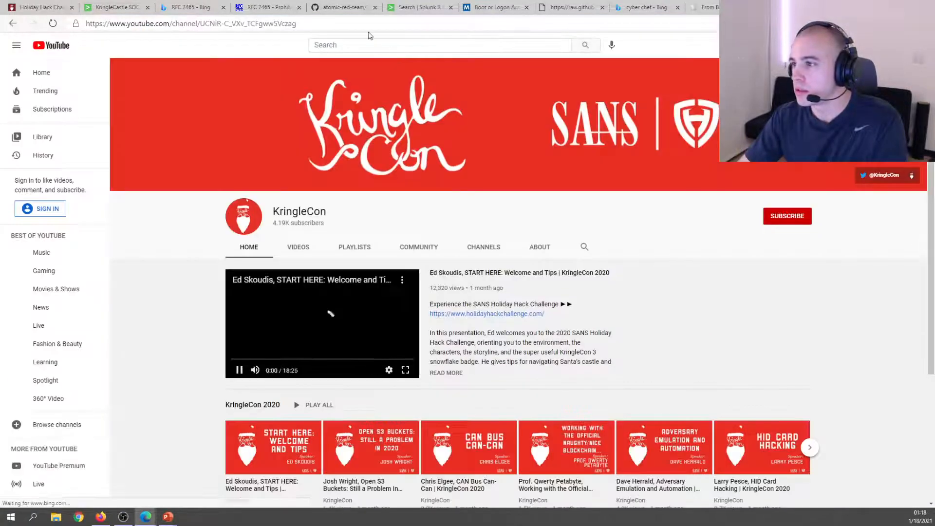
click(373, 41)
click(300, 246)
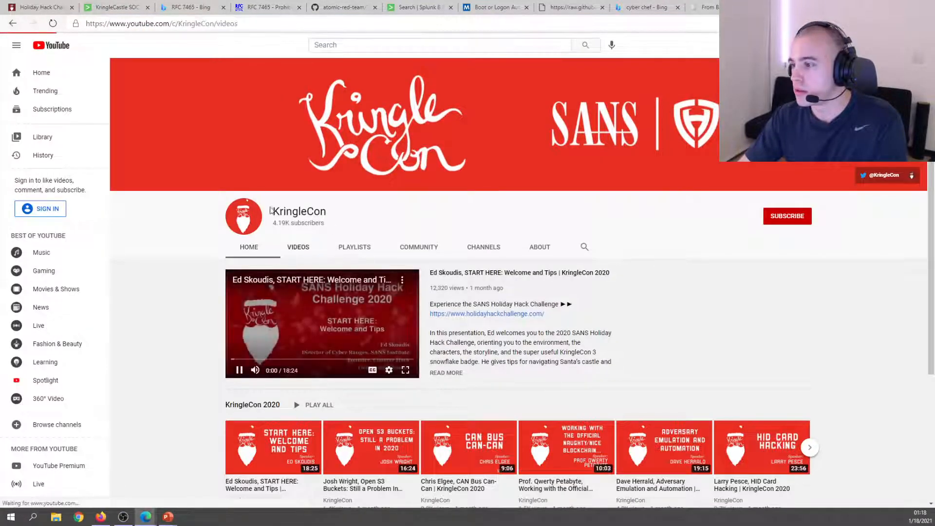
Open the 'Adversary Emulation and Automation' talk, mute it, and pause on the closing Stay Frosty scene.
key(ctrl+f)
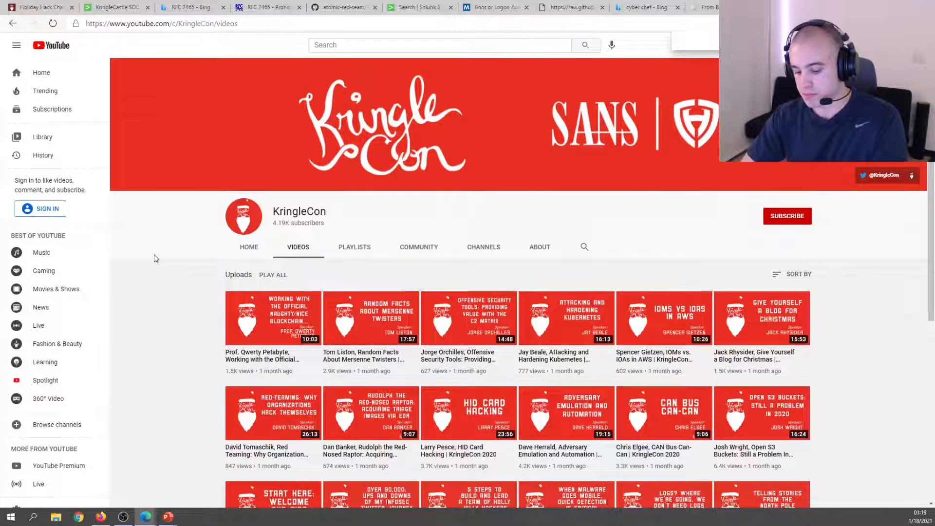
text(emulating)
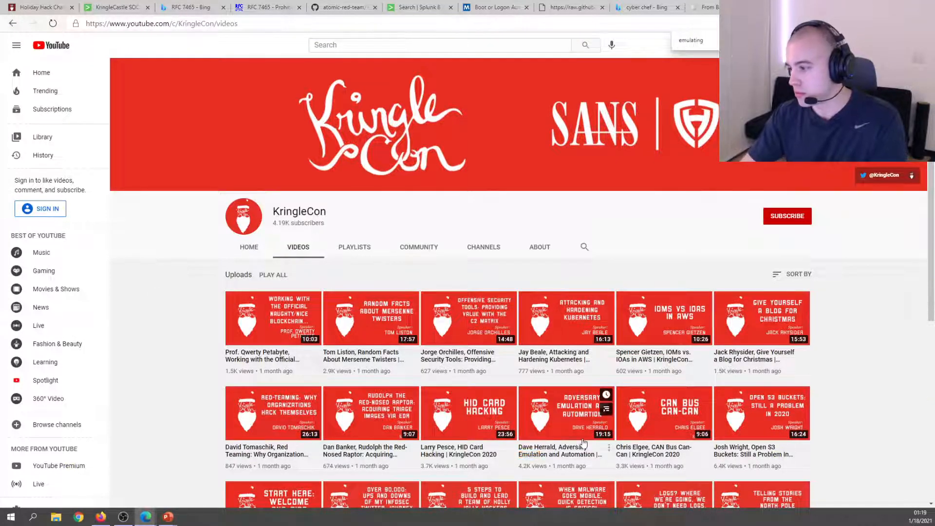
click(599, 395)
click(516, 336)
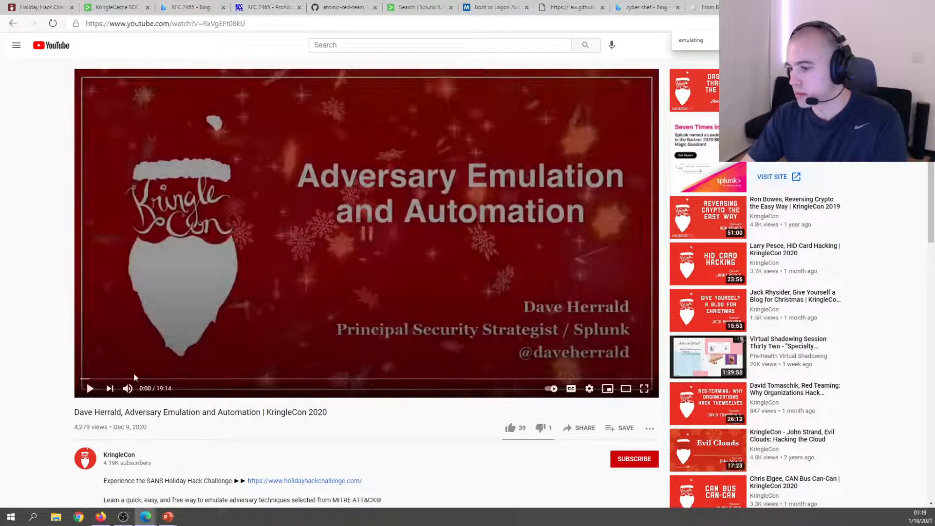
click(127, 388)
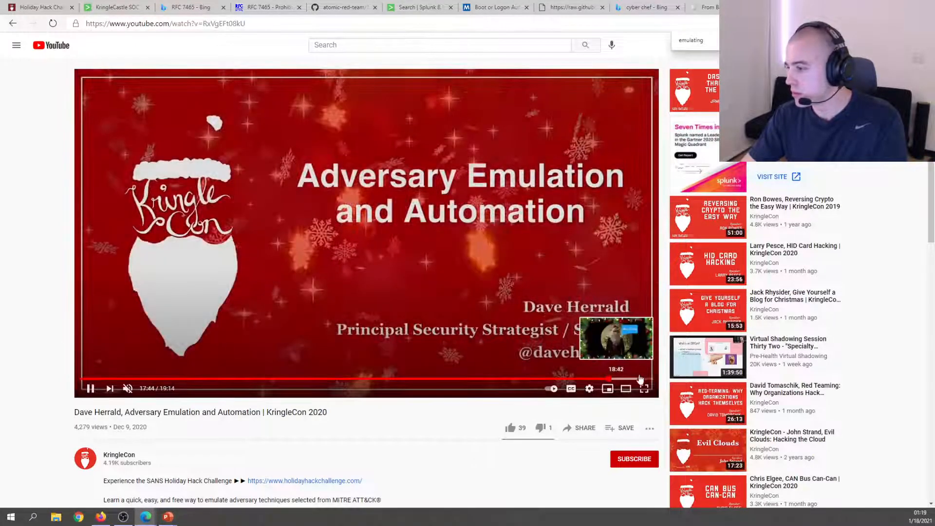
click(644, 380)
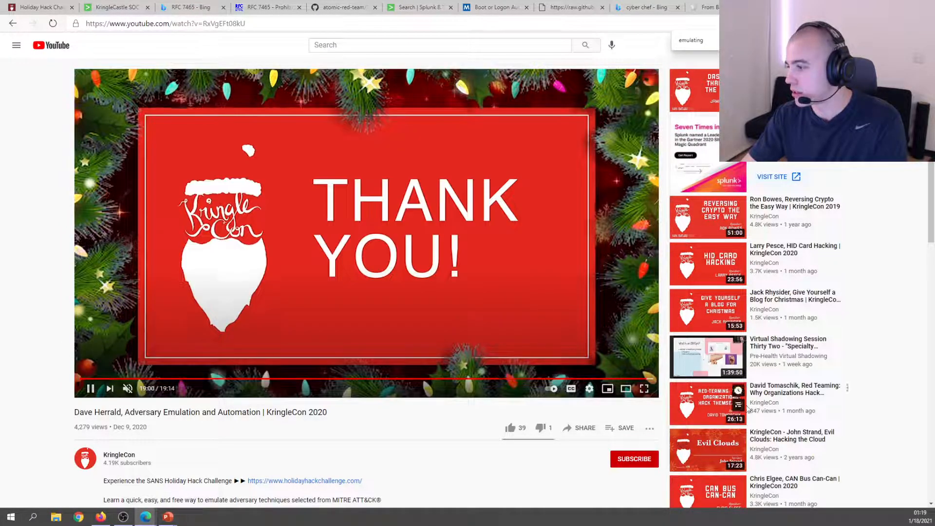
click(634, 378)
click(319, 200)
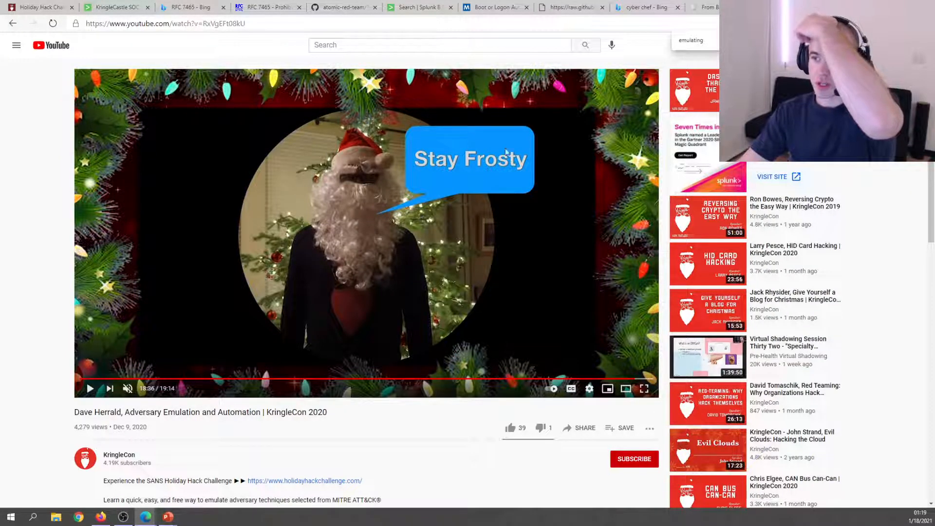
Copy the Base64 ciphertext from the SOC chat into the CyberChef Input.
click(704, 7)
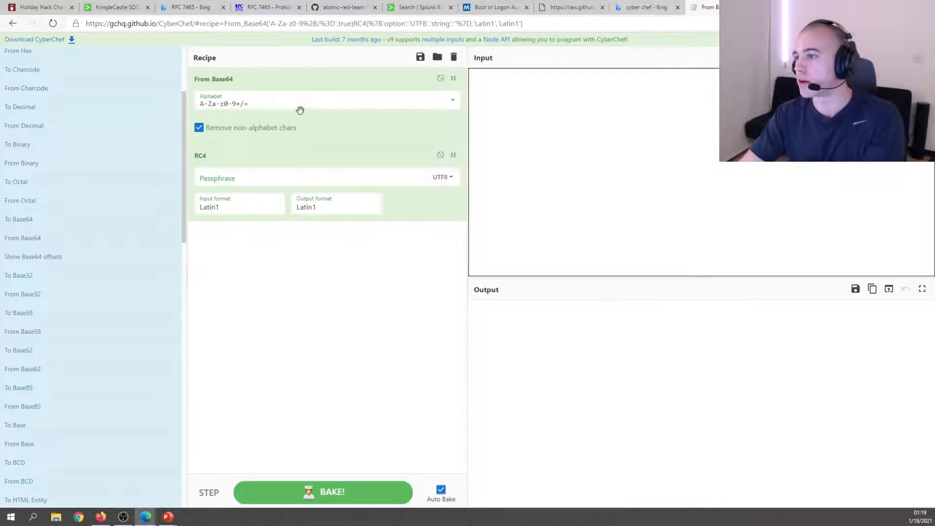
scroll(78, 268, up, 3)
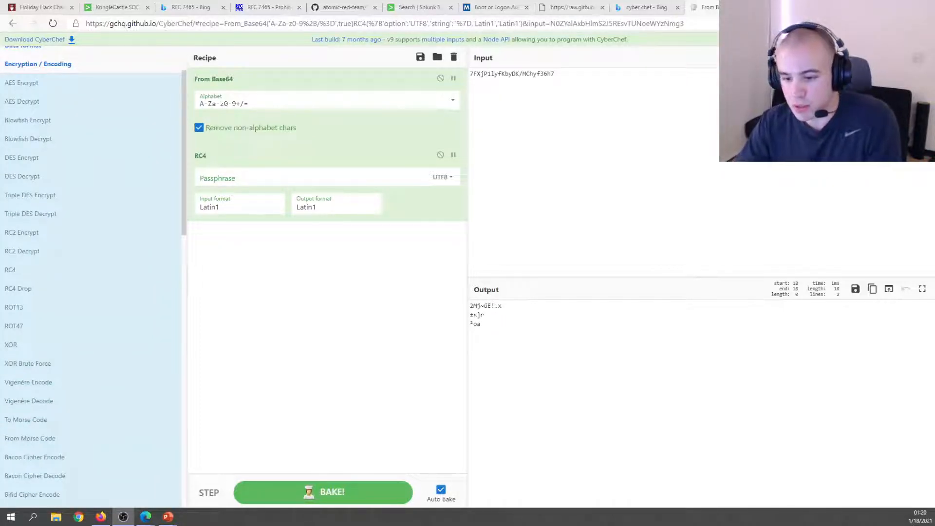
drag(557, 78, 205, 46)
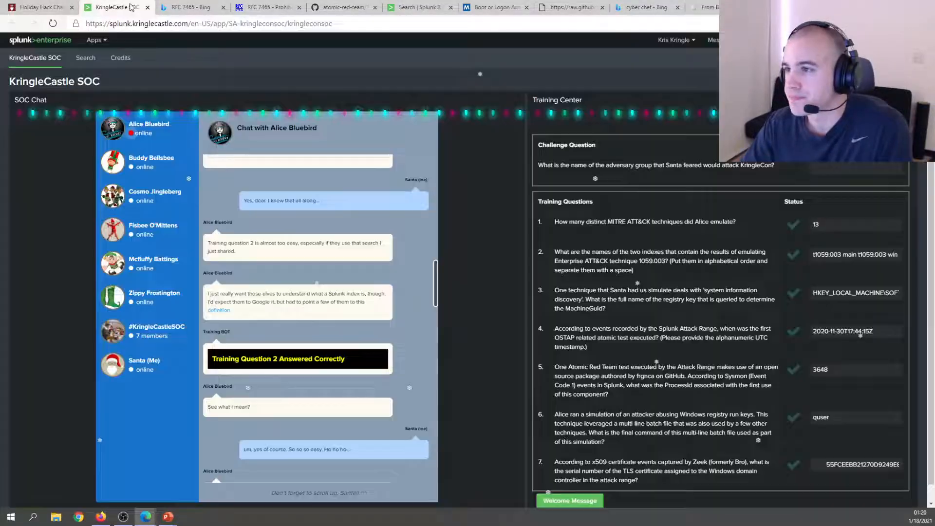
click(112, 8)
scroll(335, 302, down, 10)
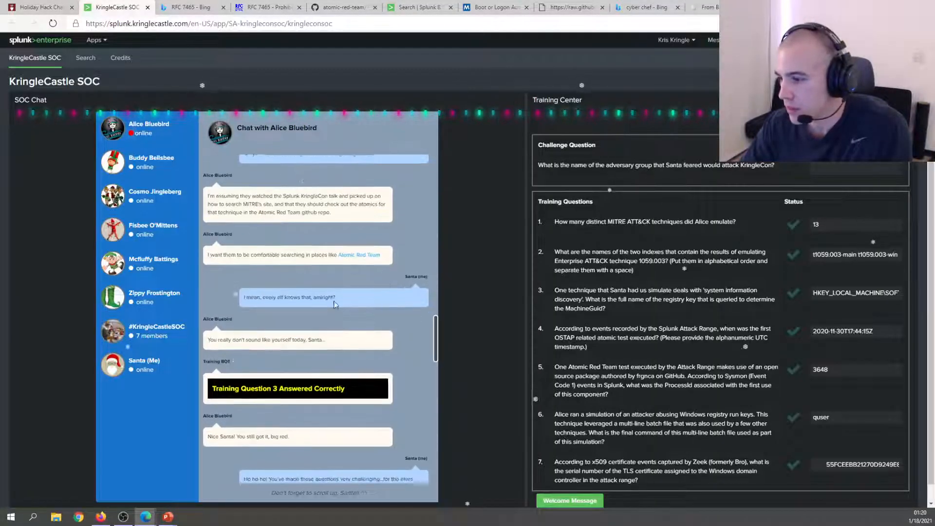
scroll(333, 305, down, 1)
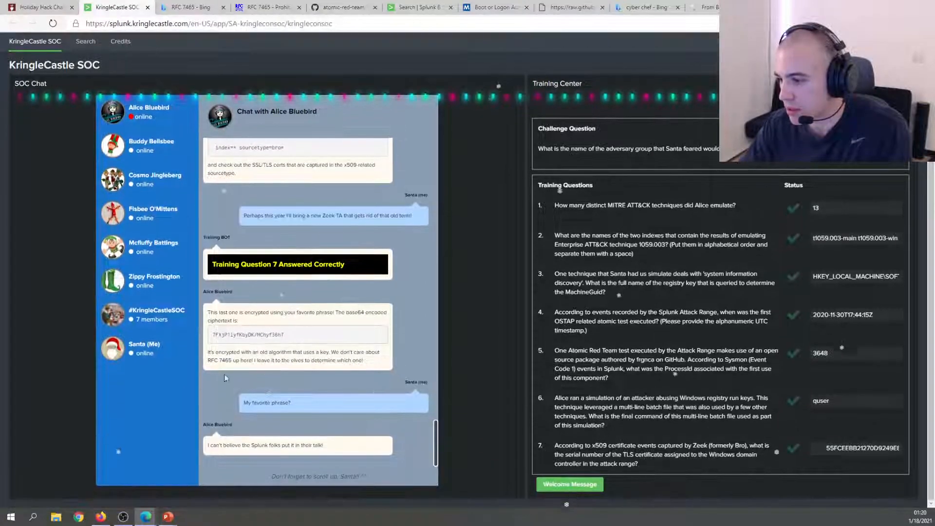
drag(212, 335, 284, 335)
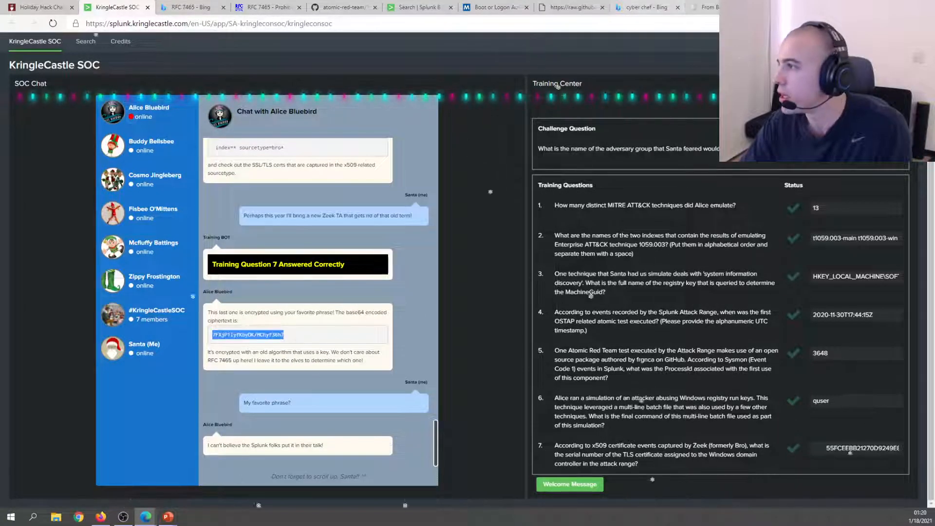
click(703, 7)
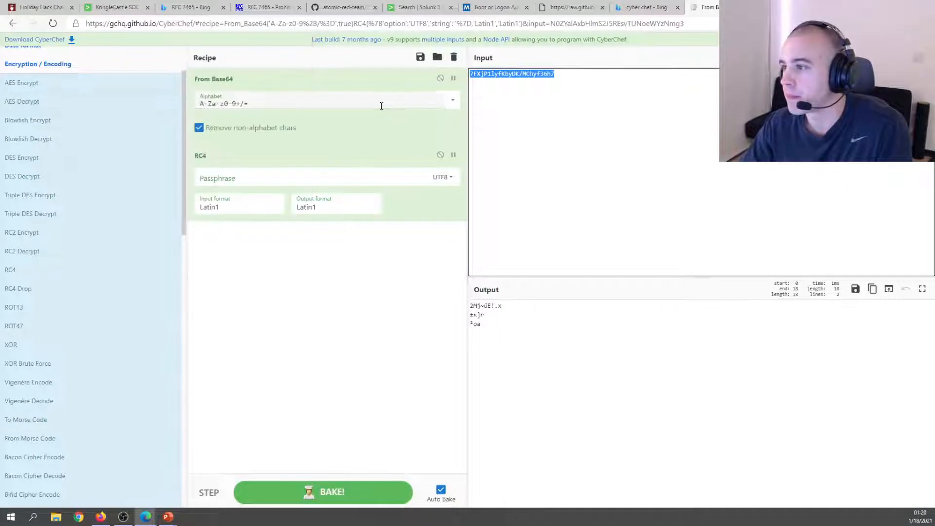
click(584, 95)
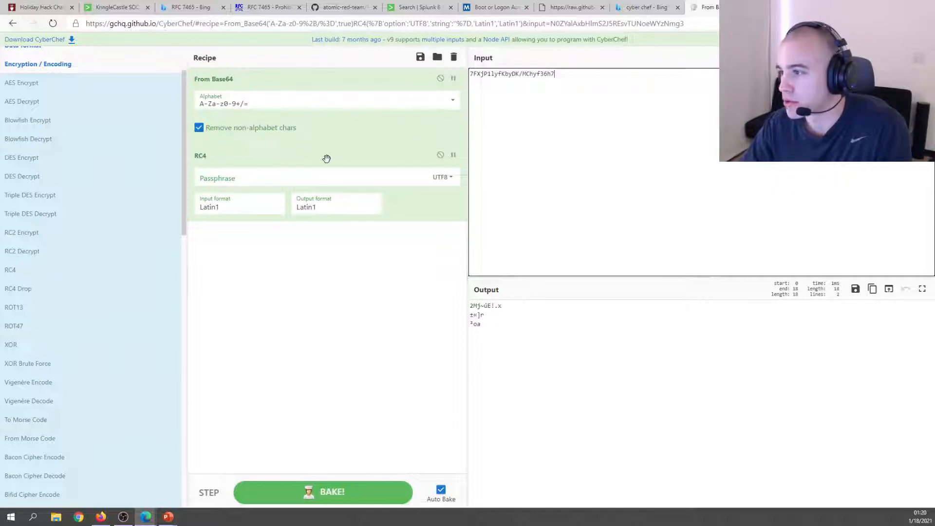
Set the RC4 passphrase to 'Stay Frosty' and copy the decrypted output 'The Lollipop Guild'.
click(251, 181)
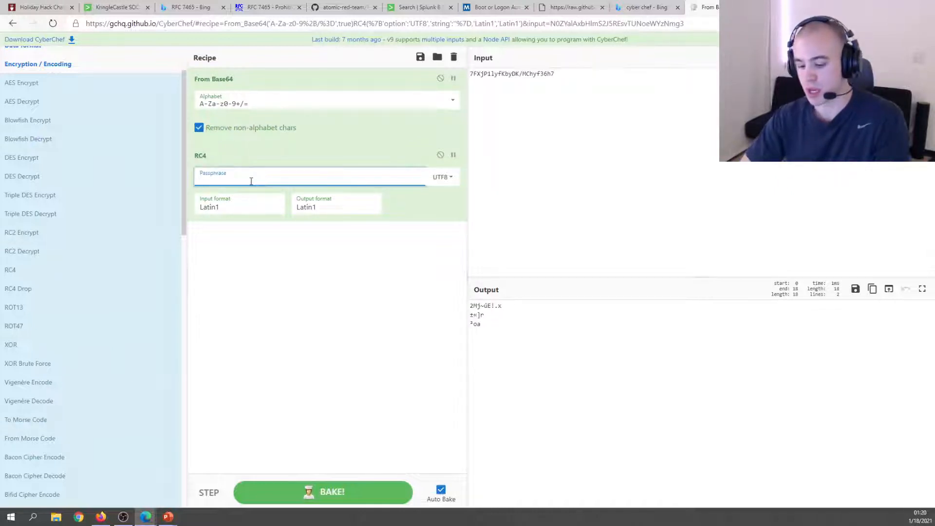
text(Stay Frosty)
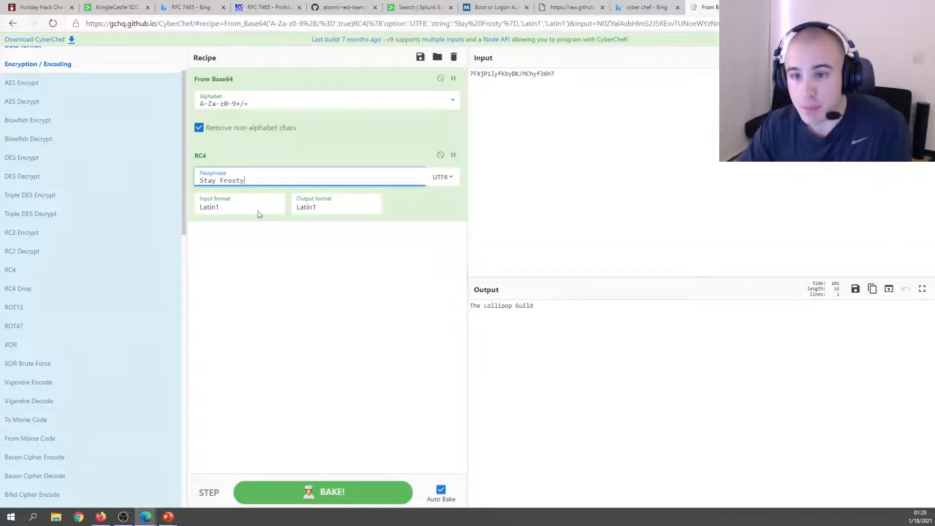
click(263, 333)
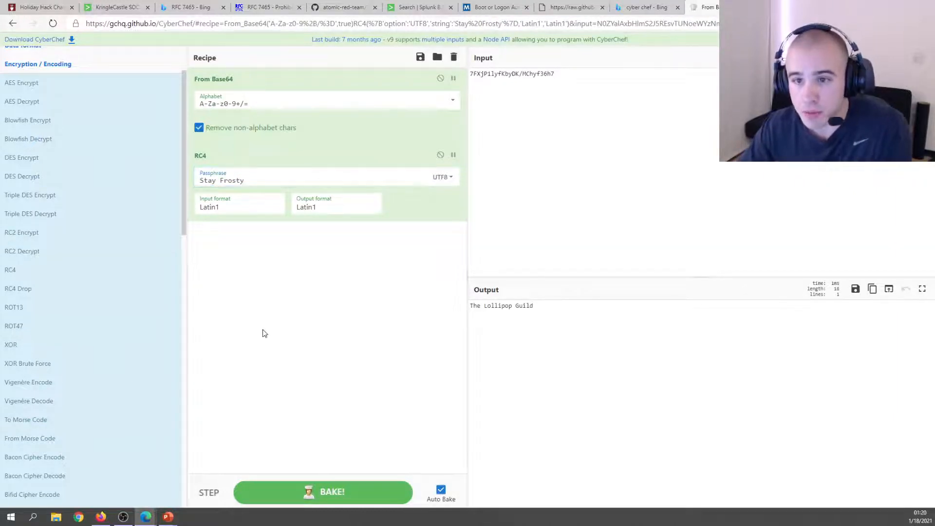
click(551, 313)
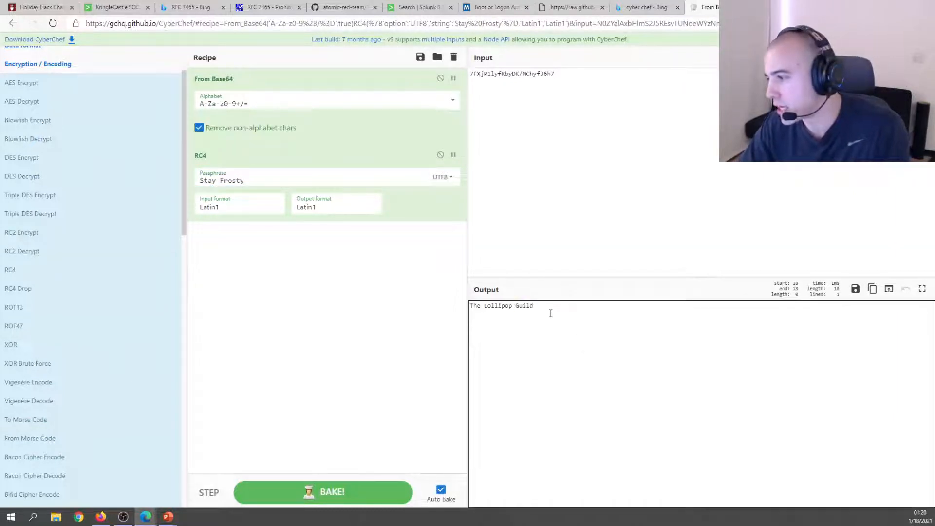
right_click(496, 307)
click(511, 317)
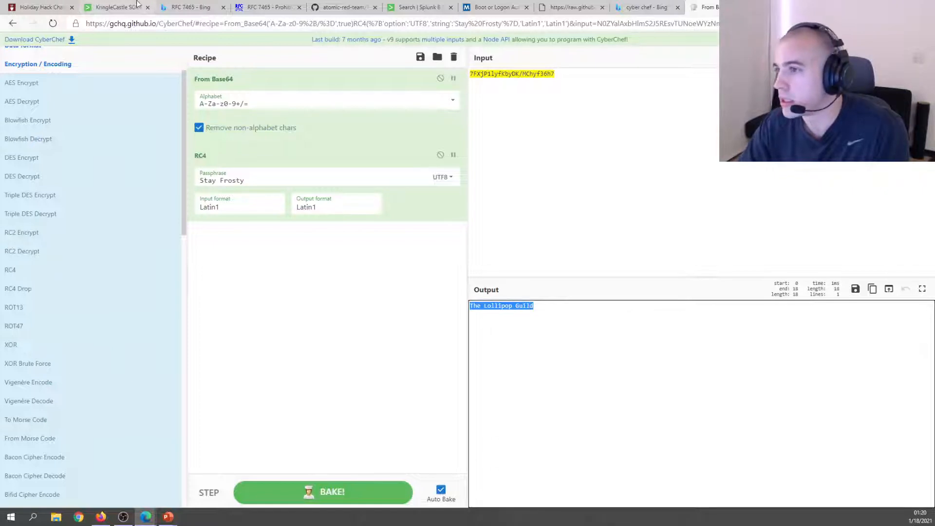
click(116, 7)
click(565, 139)
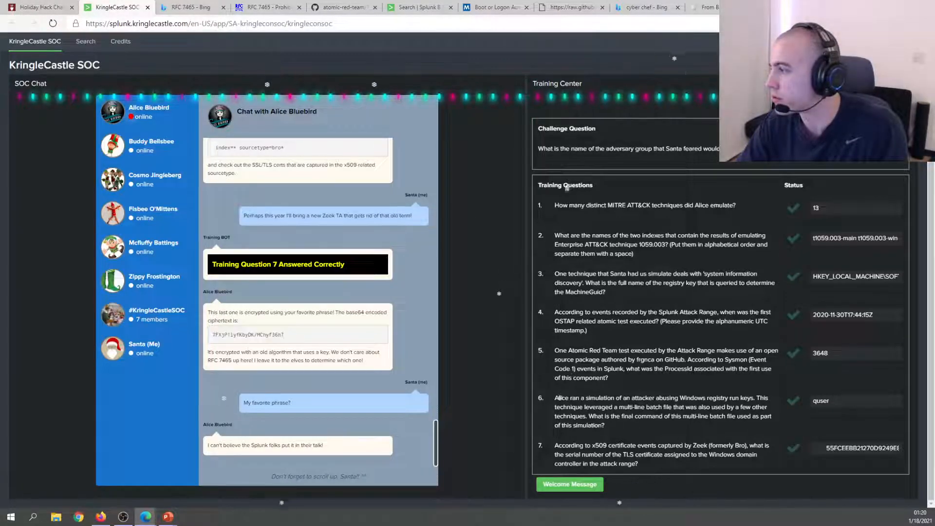
Paste and submit 'The Lollipop Guild' as the challenge answer, then close the Results dialog.
right_click(566, 139)
click(515, 125)
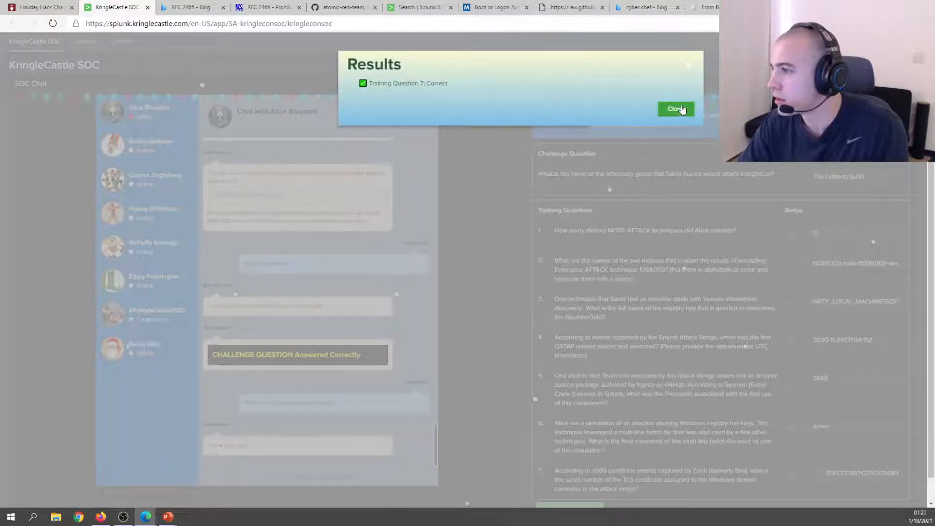
click(676, 108)
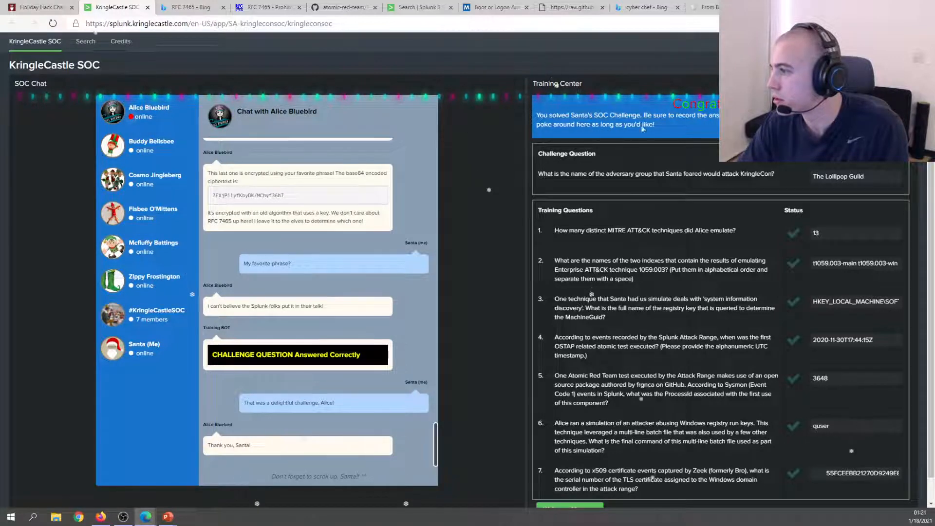
scroll(641, 128, down, 1)
scroll(226, 56, up, 2)
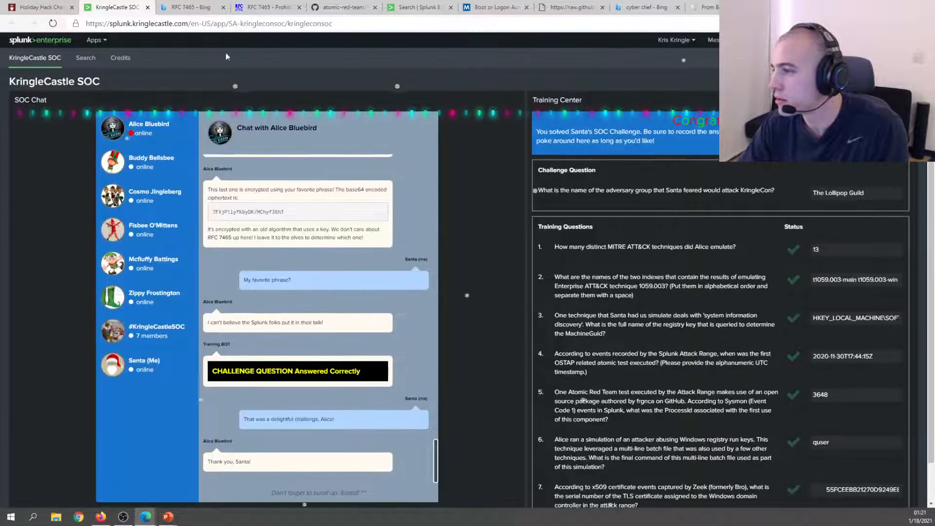
In the KringleCon room, talk to the elf by the Splunk terminal and open the badge's Objectives list.
click(32, 7)
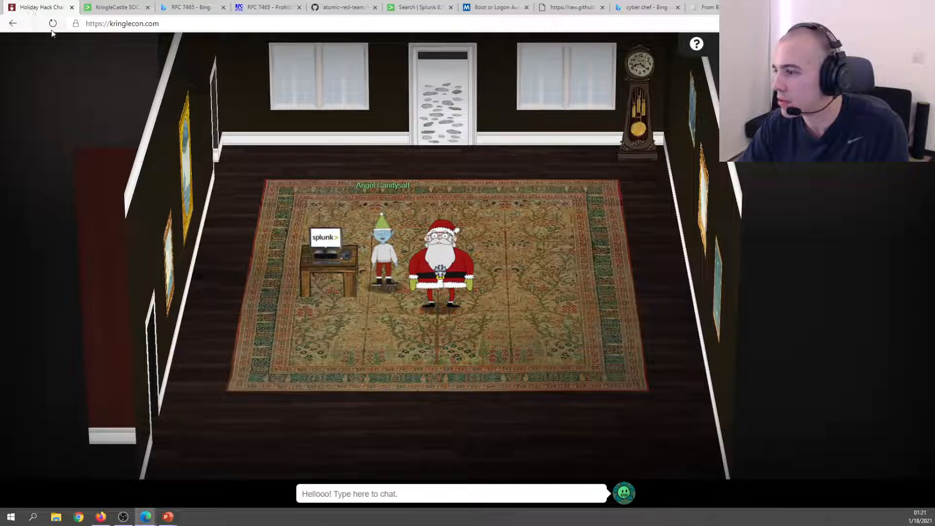
click(384, 258)
click(384, 258)
click(385, 258)
click(384, 258)
click(385, 258)
click(384, 258)
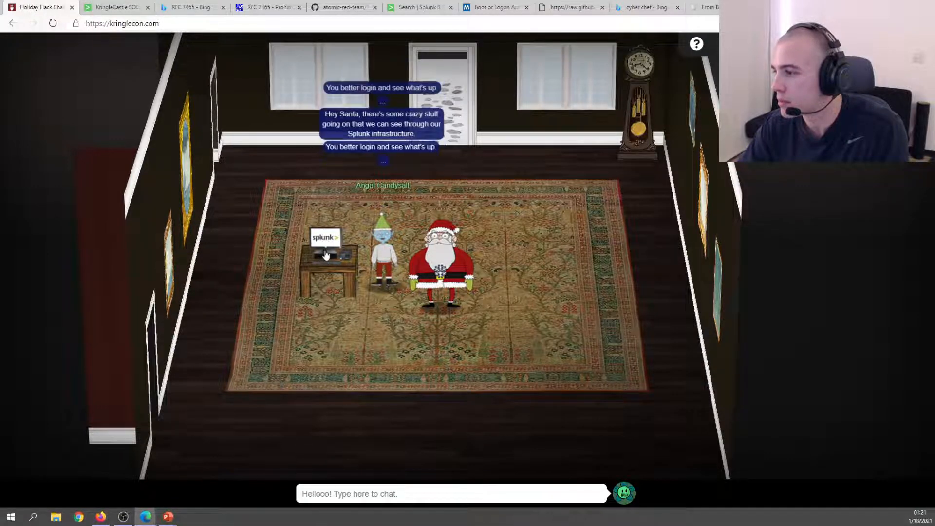
click(439, 271)
click(265, 227)
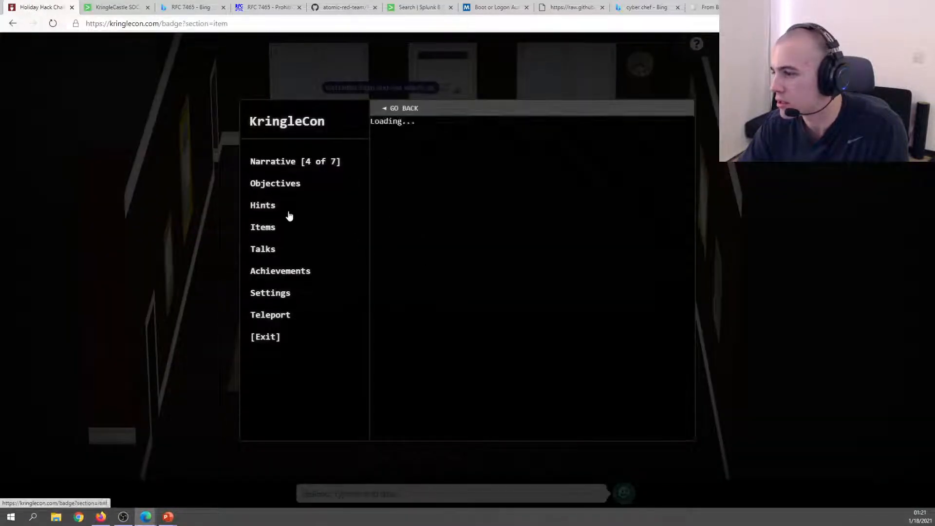
click(265, 250)
click(268, 163)
click(281, 187)
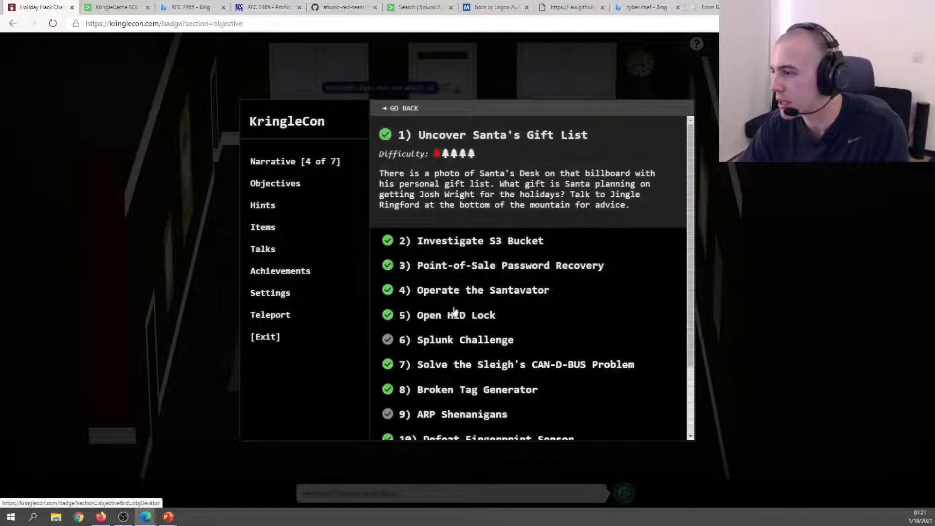
Submit the answer under objective 6) Splunk Challenge, exit the badge, and return to the SOC page.
scroll(455, 312, down, 2)
click(446, 254)
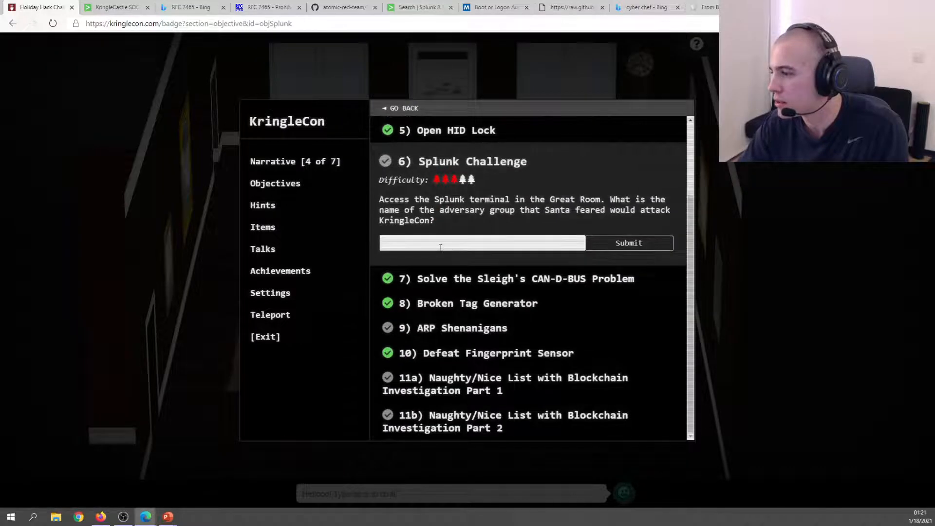
click(633, 243)
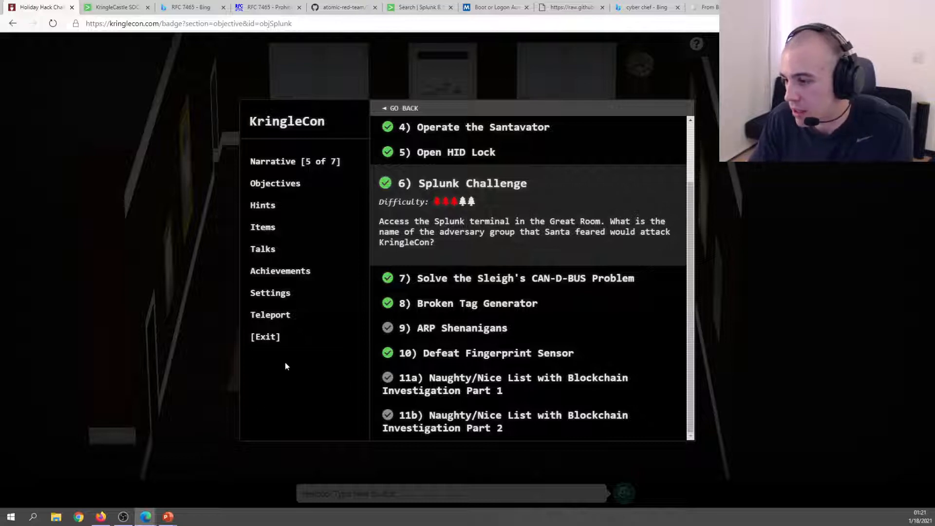
click(258, 337)
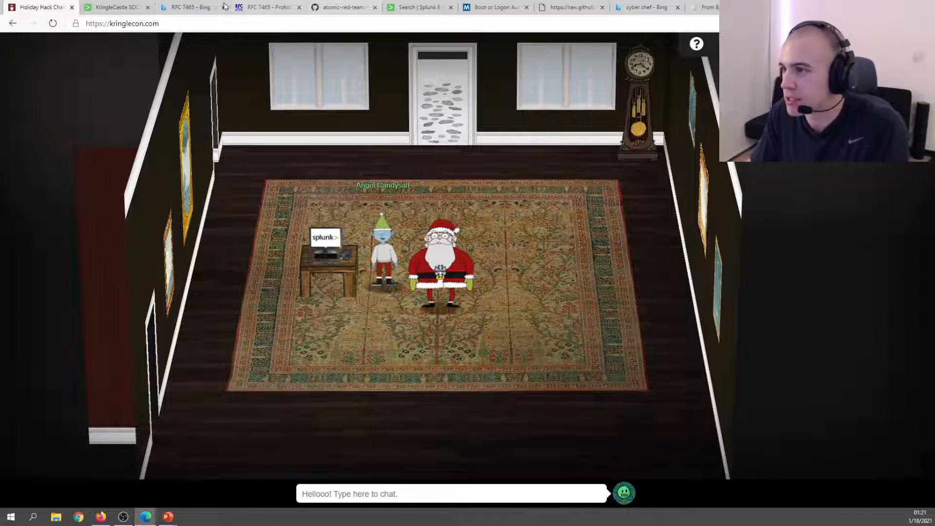
click(116, 7)
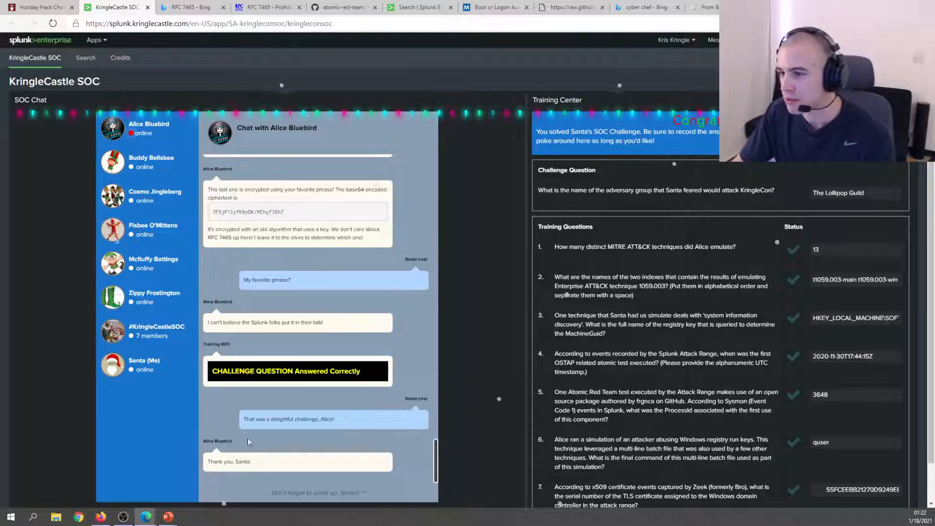
scroll(248, 441, down, 1)
scroll(268, 389, up, 10)
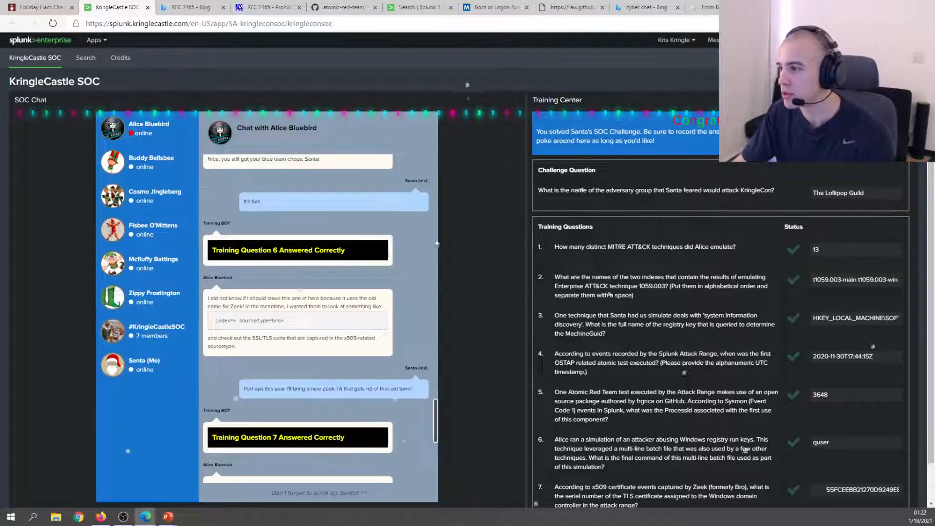
scroll(399, 247, down, 6)
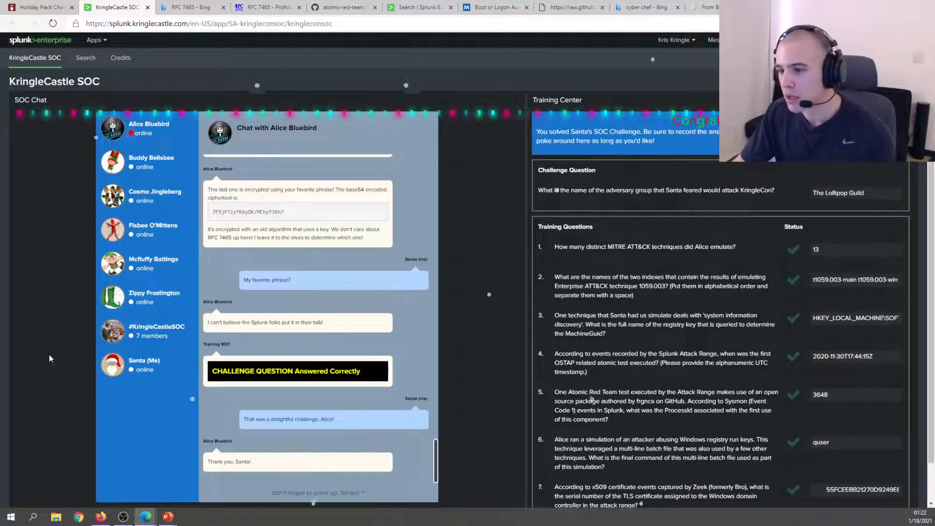
key(alt+Tab)
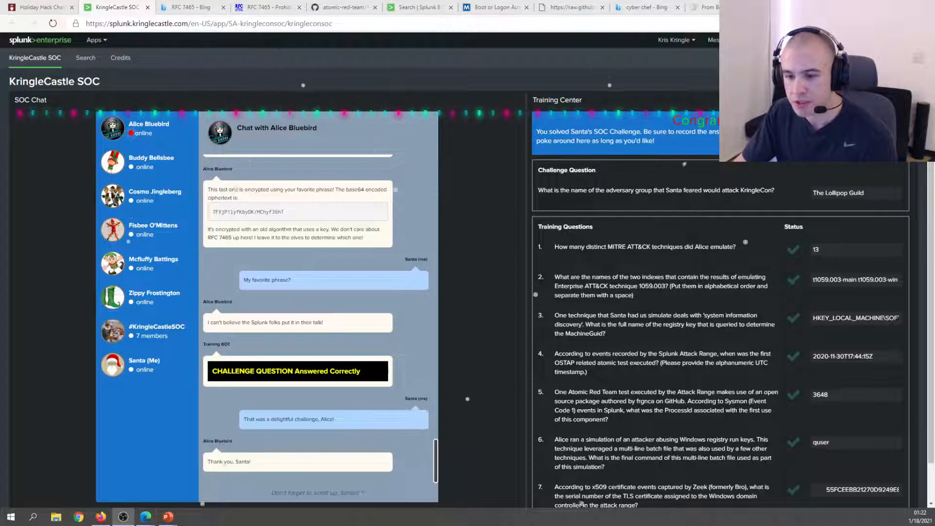